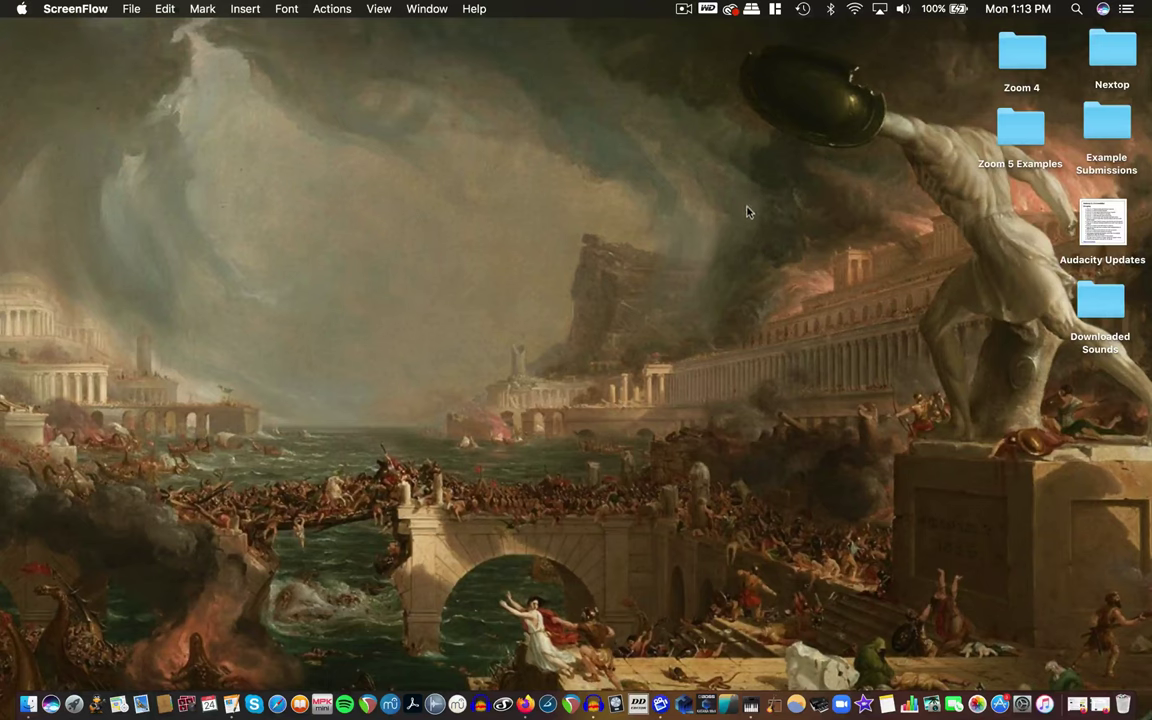
# Switch to the Canvas course page in Firefox and open Practice Assignment 1 (required) - Audacity File Management from the class schedule.
pyautogui.click(1018, 672)
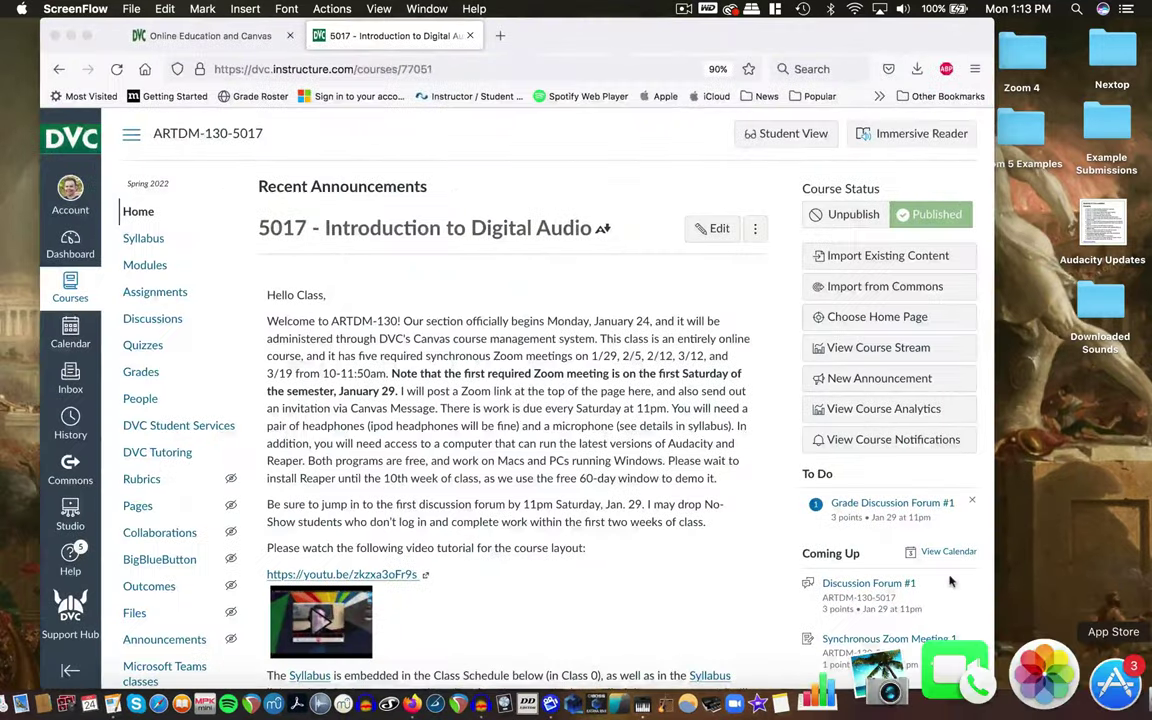
pyautogui.scroll(-10, 624, 497)
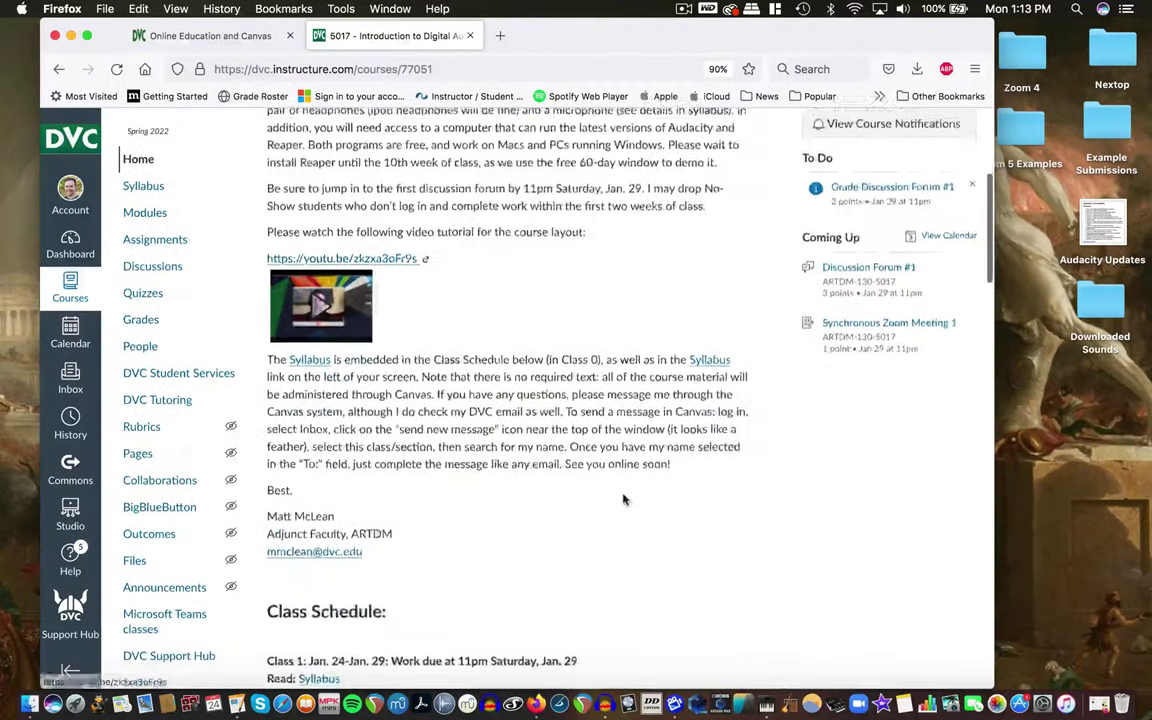
pyautogui.scroll(-1, 624, 497)
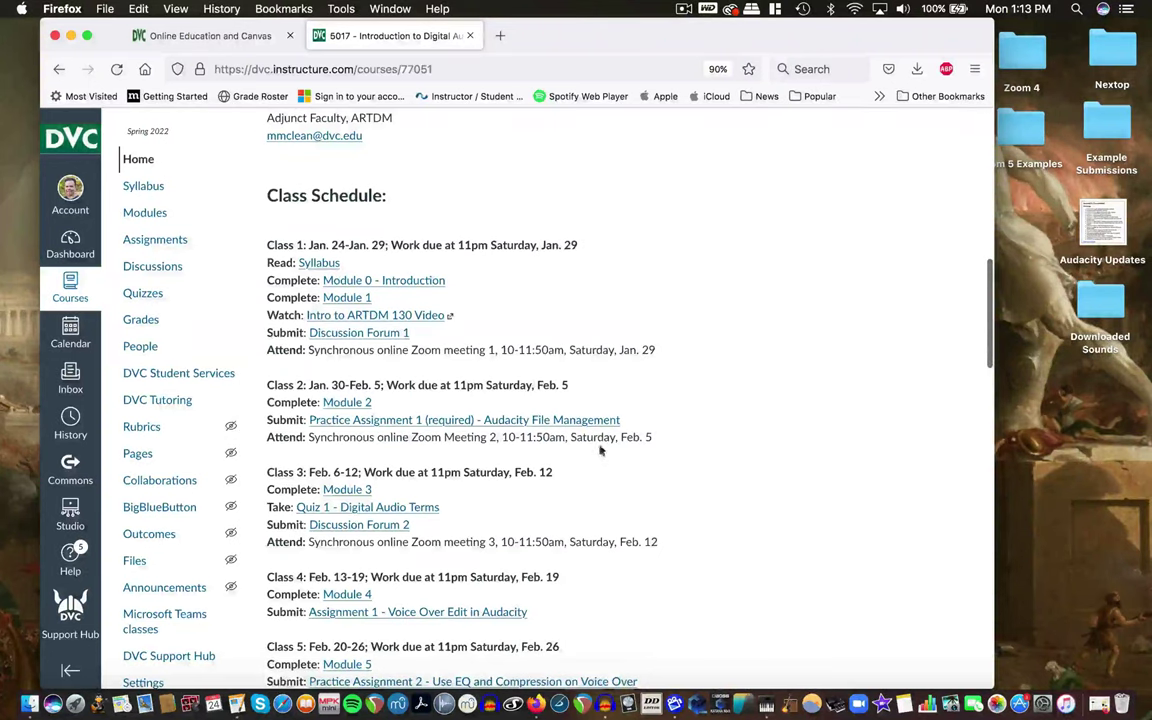
pyautogui.click(428, 423)
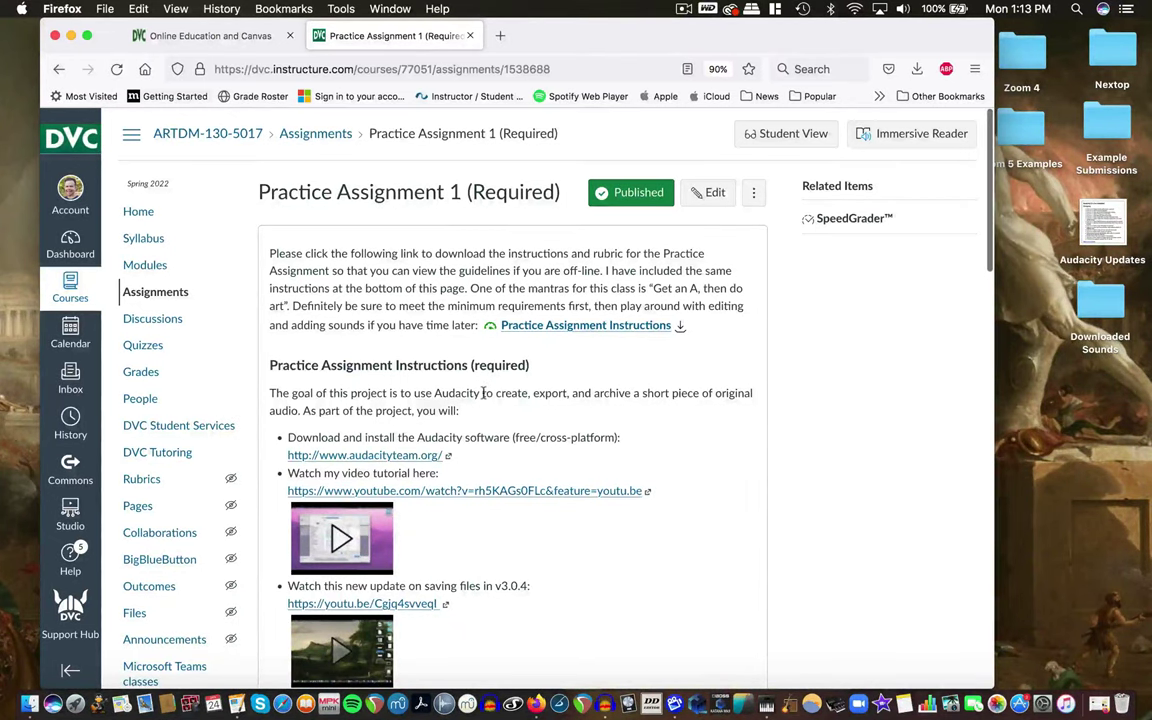
# Read through the Practice Assignment 1 page, including the instructions, extra credit, grading criteria and rubric.
pyautogui.scroll(-2, 483, 395)
pyautogui.scroll(-15, 483, 398)
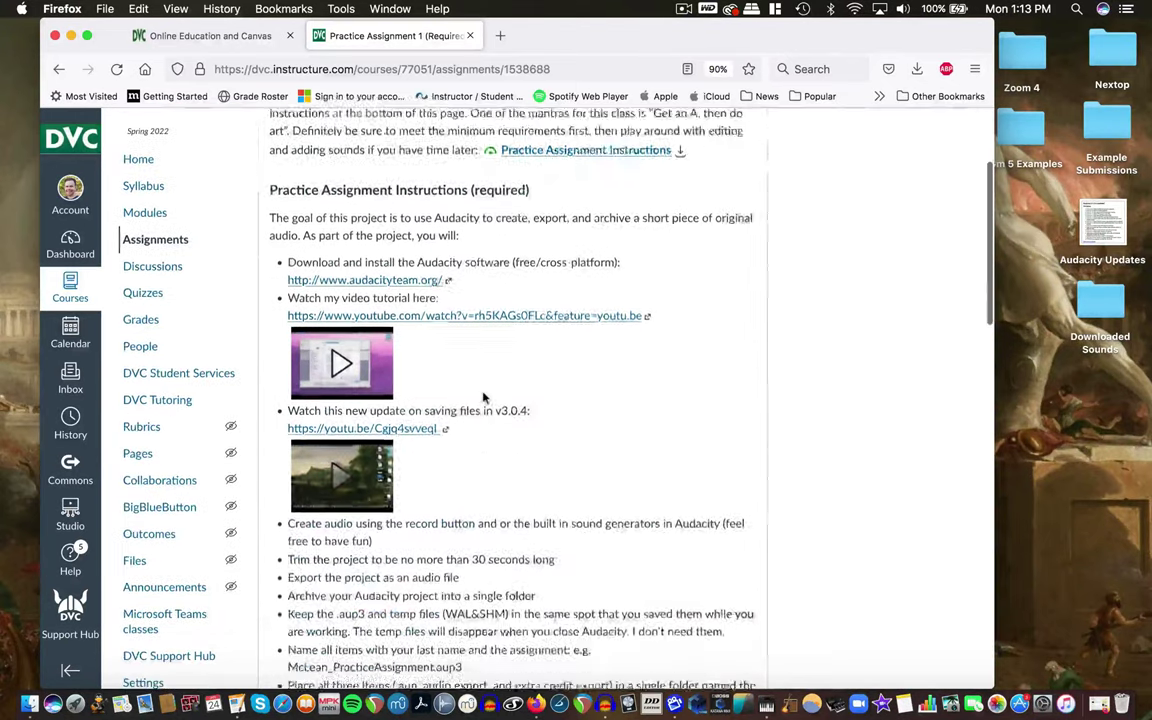
pyautogui.scroll(-8, 485, 399)
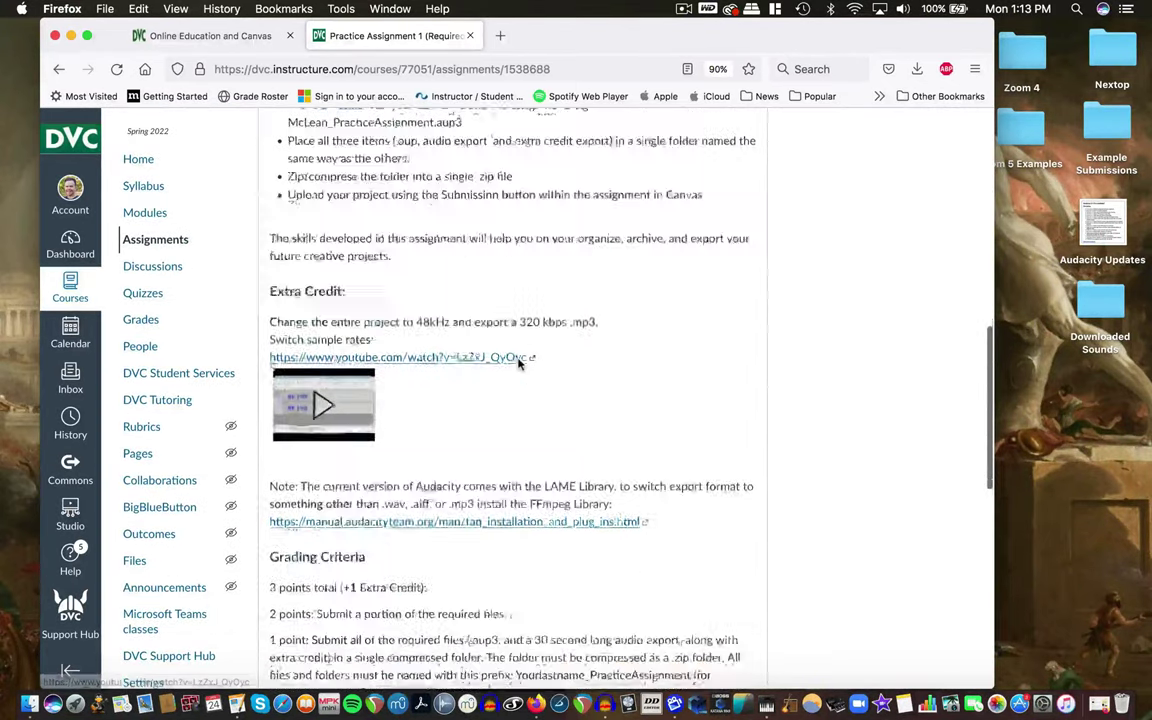
pyautogui.scroll(3, 518, 364)
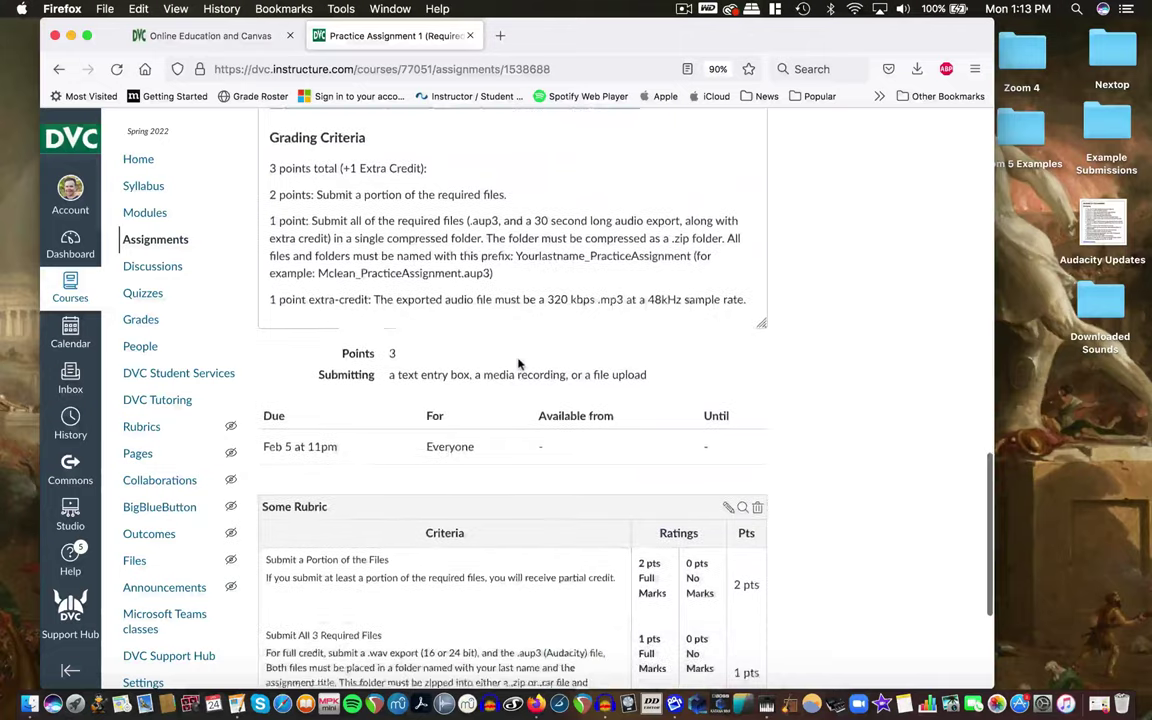
pyautogui.scroll(-6, 518, 364)
pyautogui.scroll(-1, 518, 364)
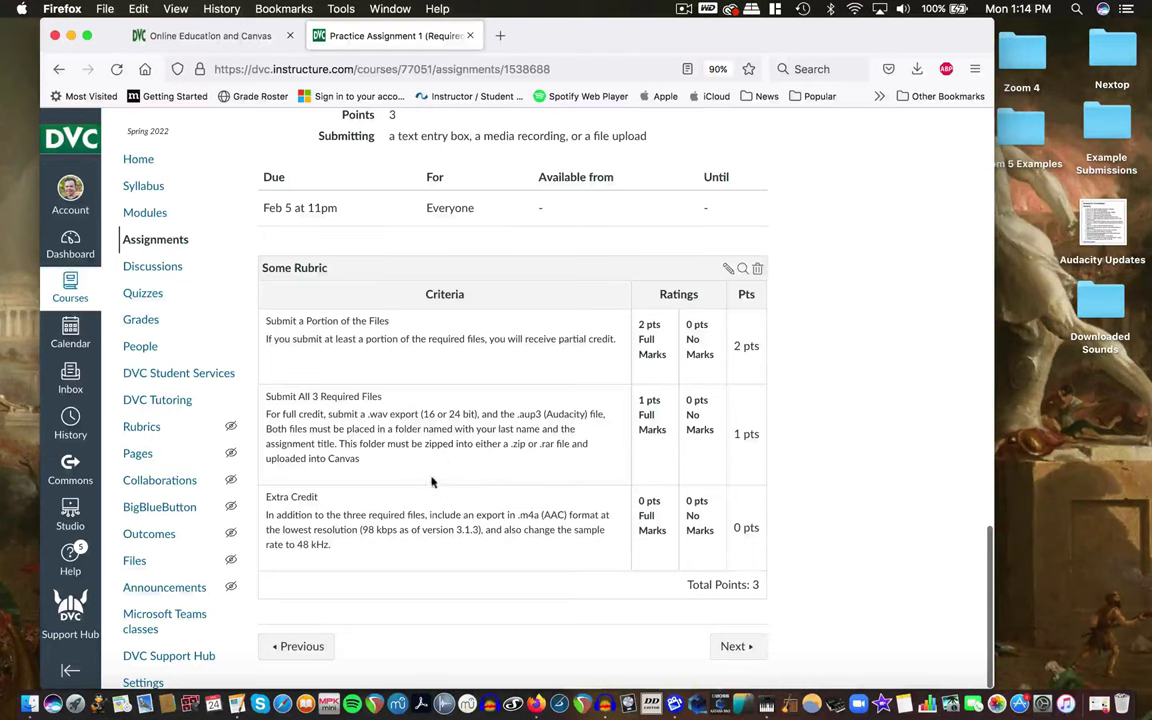
pyautogui.scroll(1, 449, 478)
pyautogui.scroll(6, 449, 478)
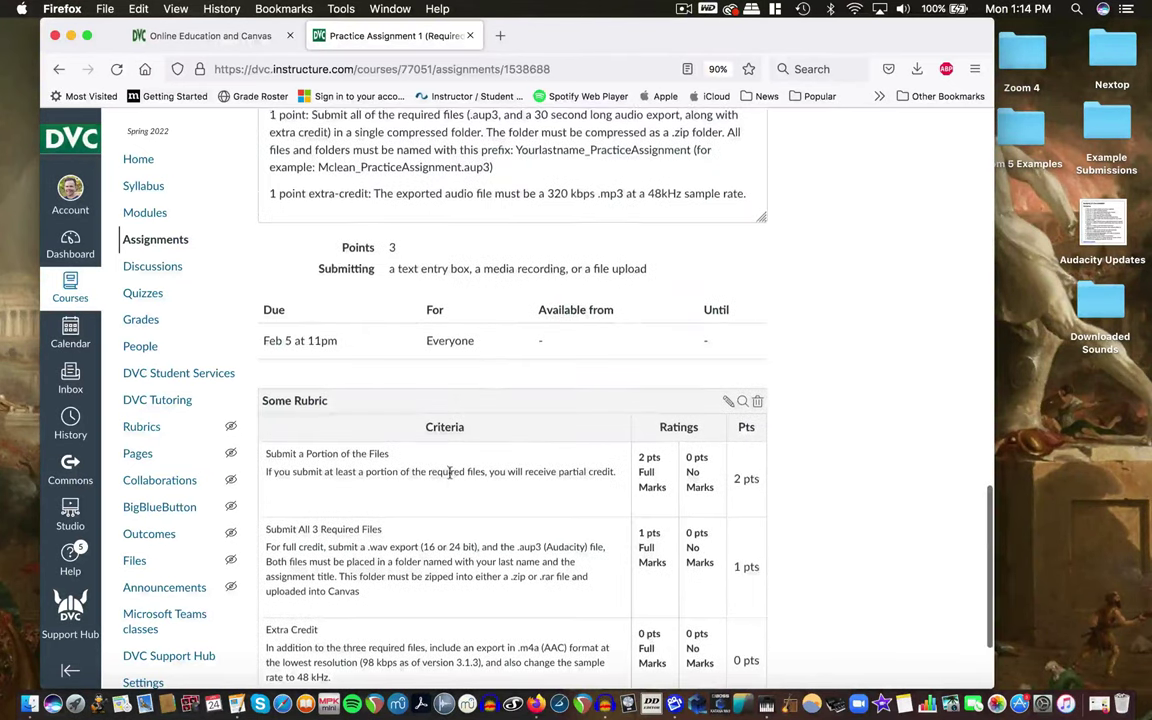
pyautogui.scroll(4, 449, 478)
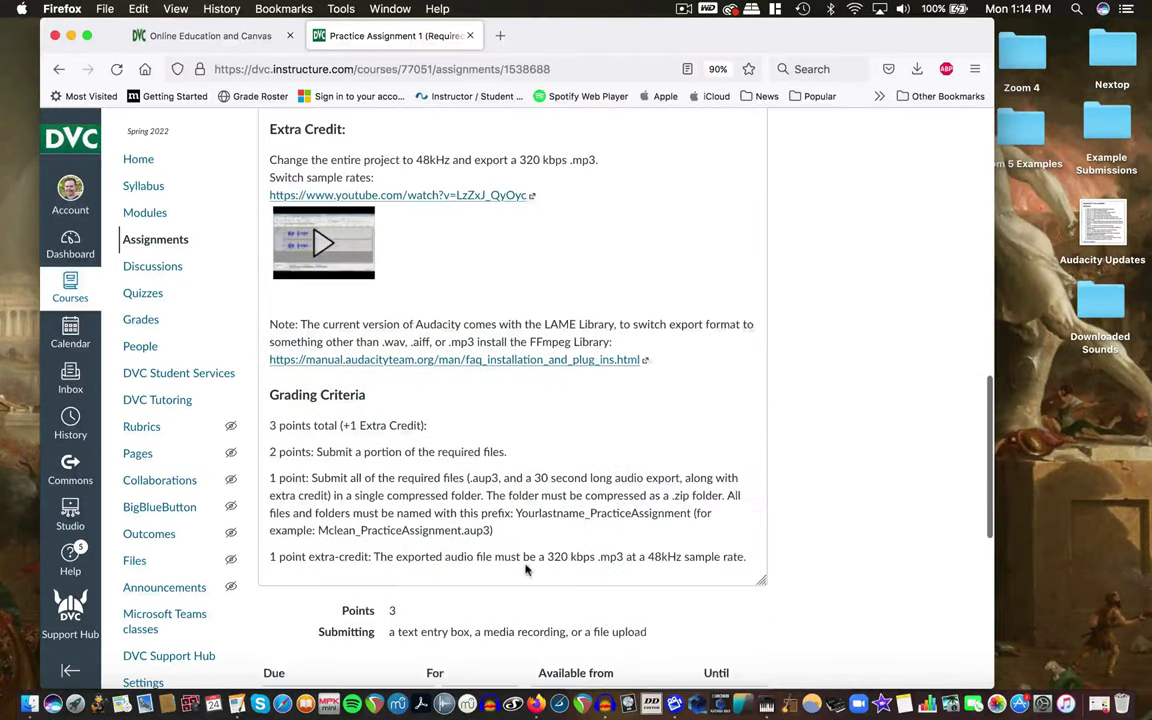
pyautogui.scroll(15, 748, 475)
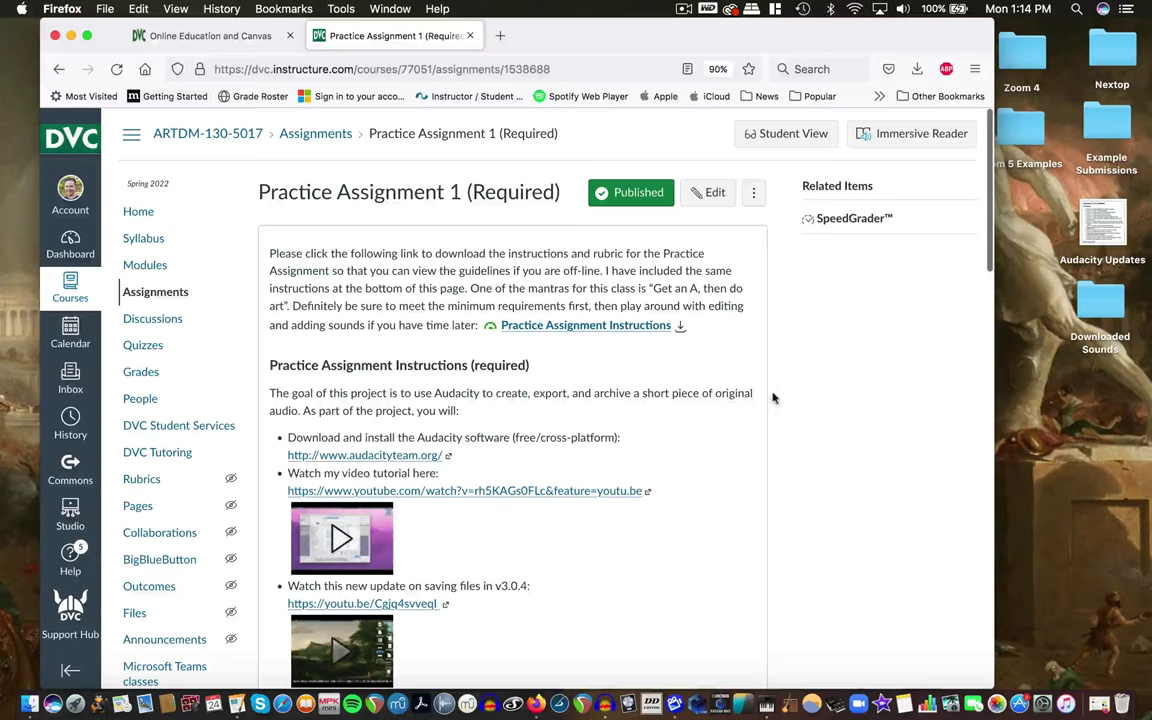
# Switch to Audacity and enlarge its empty project window to cover most of the desktop.
pyautogui.click(603, 698)
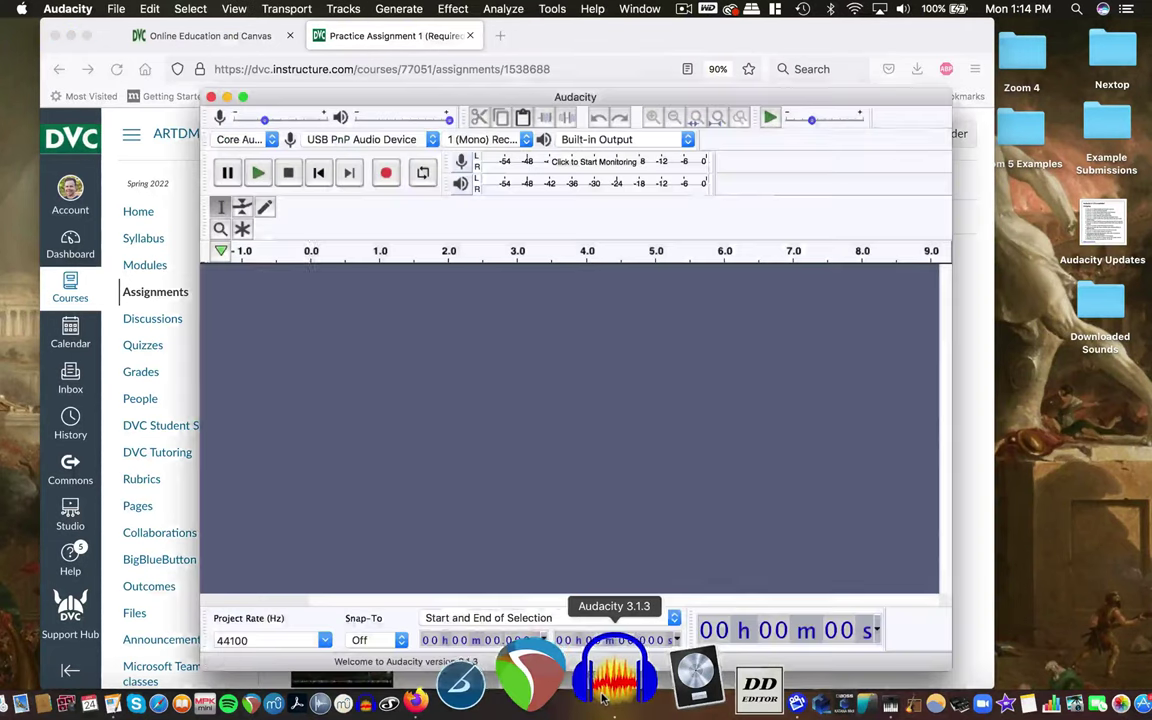
pyautogui.moveTo(682, 95); pyautogui.dragTo(510, 24)
pyautogui.moveTo(779, 595); pyautogui.dragTo(1043, 688)
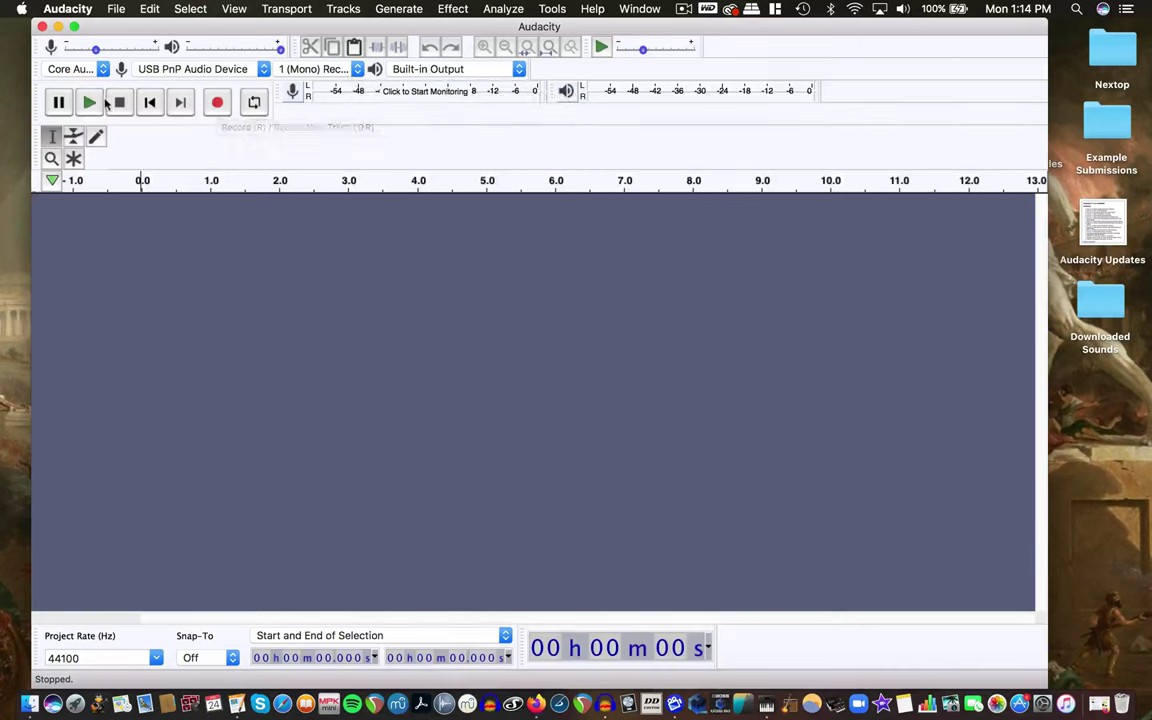
# Record a mono voice clip of about 7 seconds and place the cursor just before its first sound, at about 0.627 s.
pyautogui.click(219, 104)
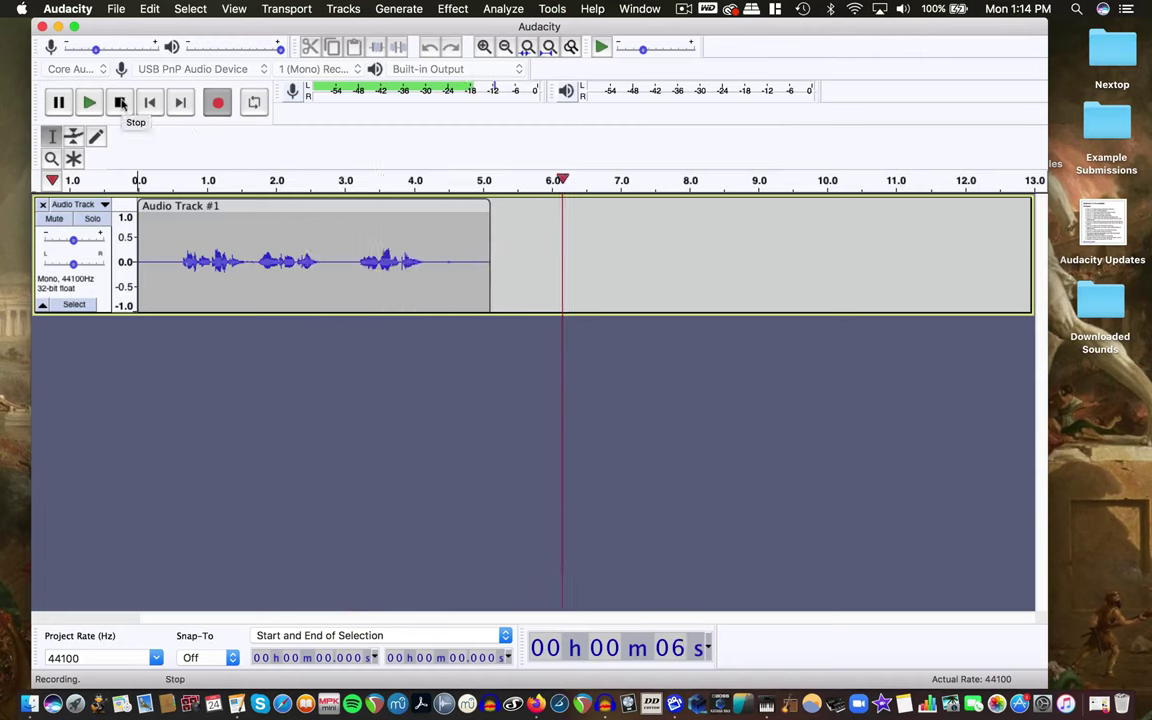
pyautogui.click(121, 104)
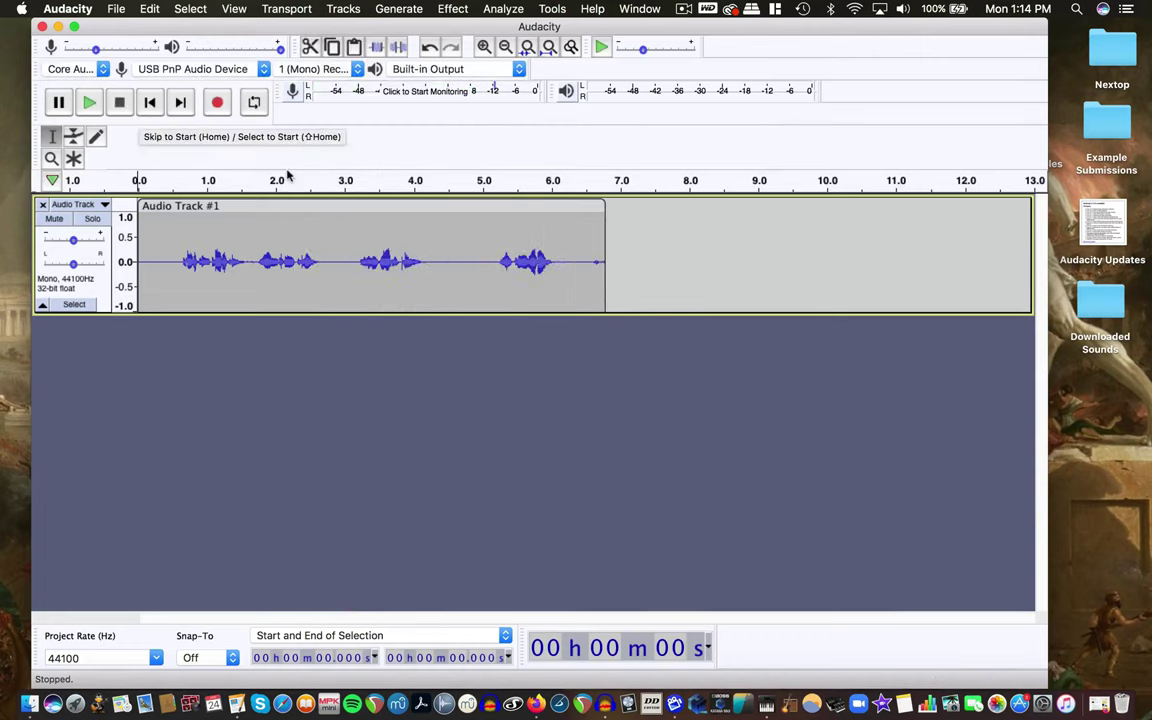
pyautogui.click(181, 253)
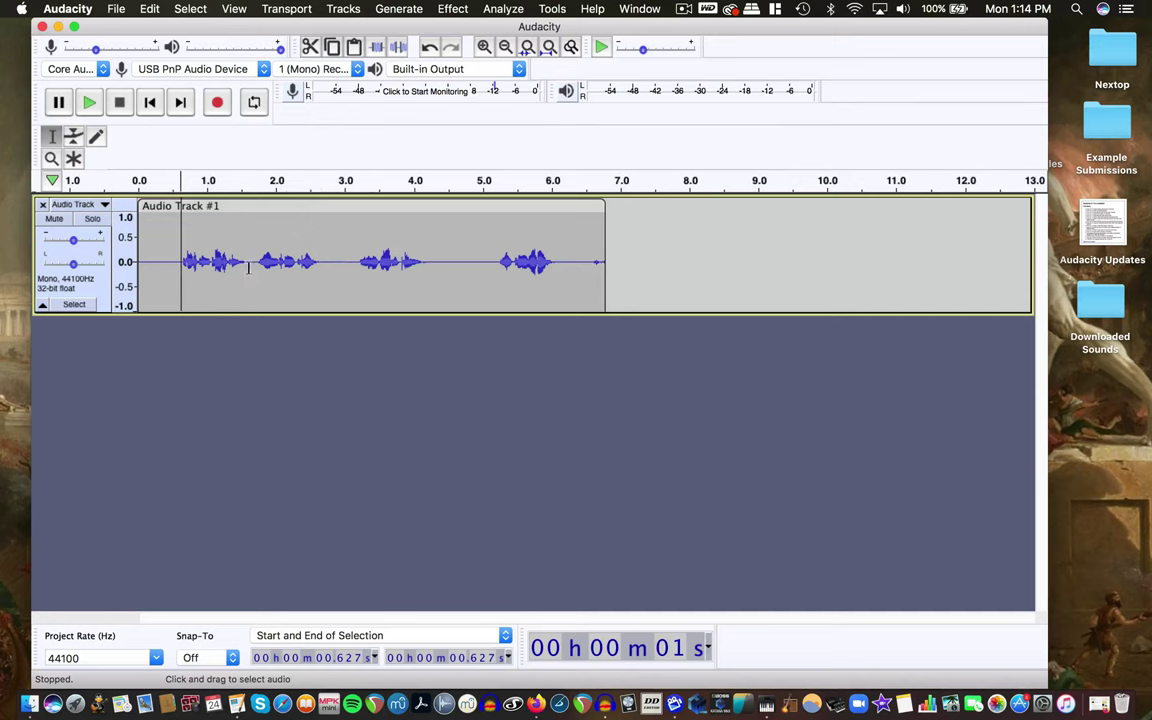
# Review the available recording and playback devices, keeping USB PnP Audio Device for recording and Built-in Output for playback.
pyautogui.click(262, 69)
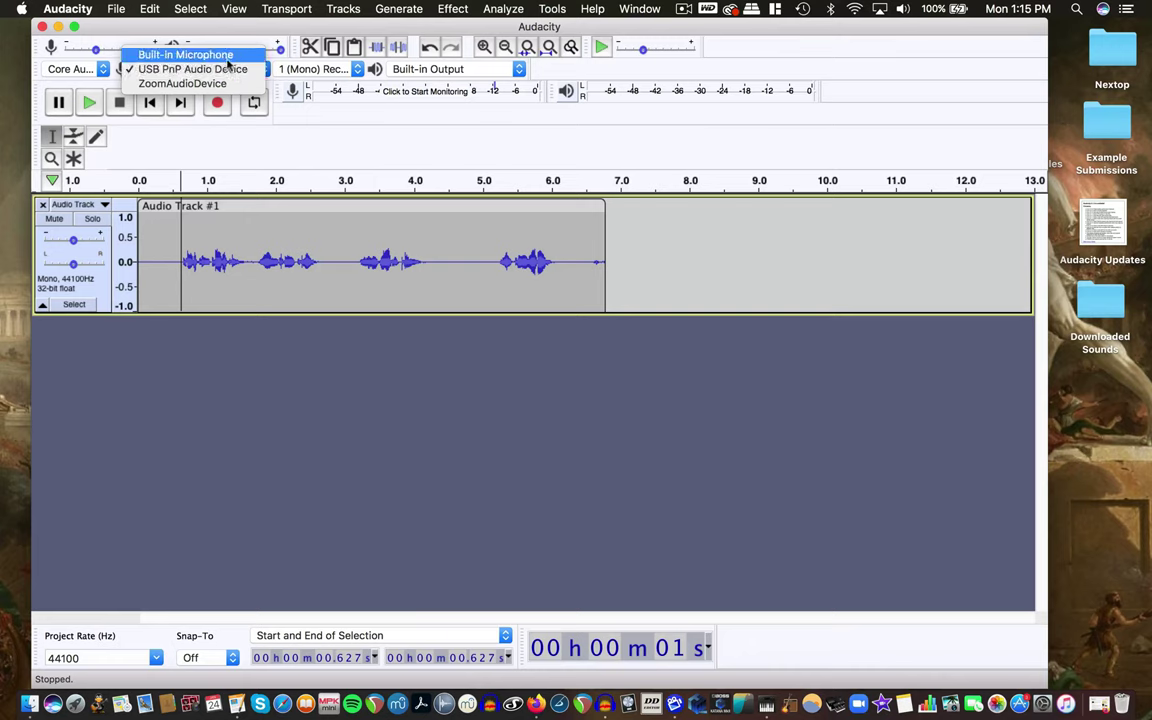
pyautogui.click(316, 138)
pyautogui.click(428, 69)
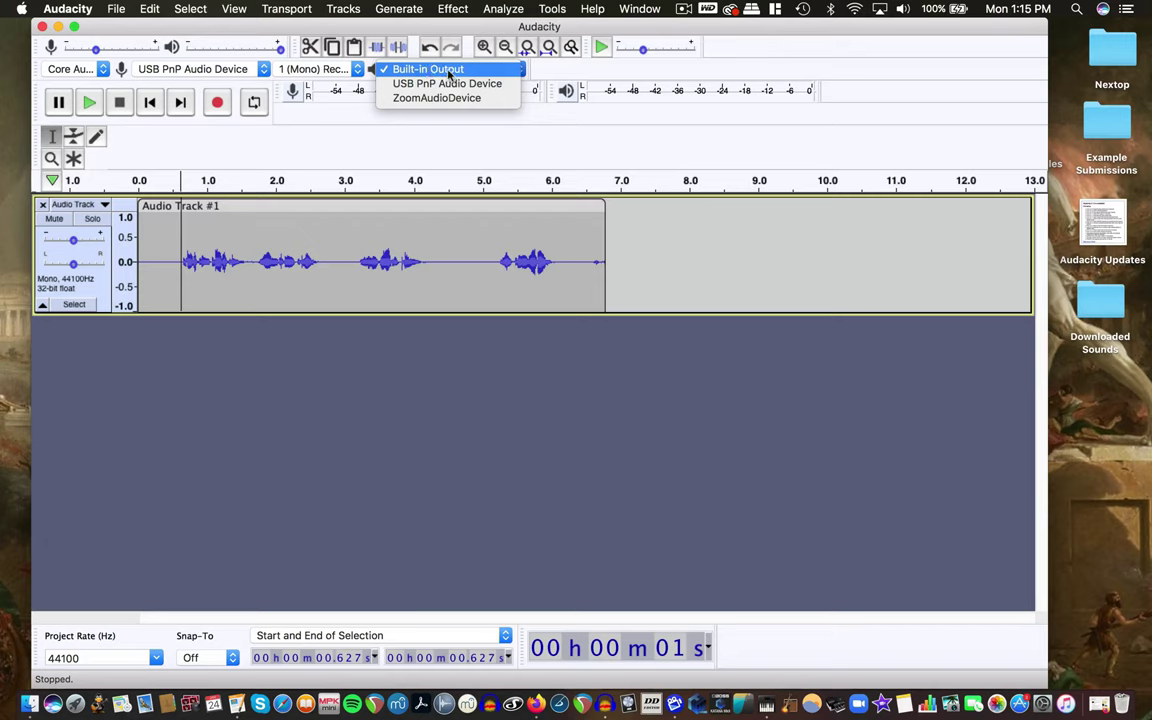
pyautogui.click(449, 72)
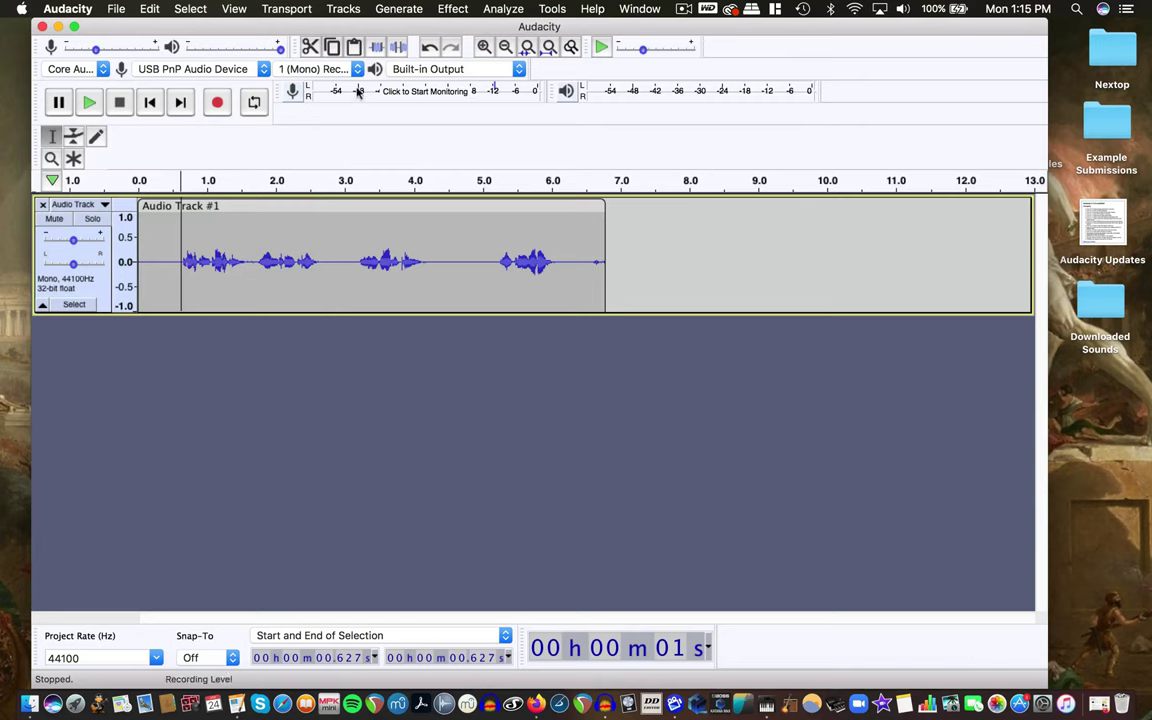
# Generate a 30-second sine tone at the cursor with a frequency of 440 Hz and an amplitude of 0.6.
pyautogui.click(396, 13)
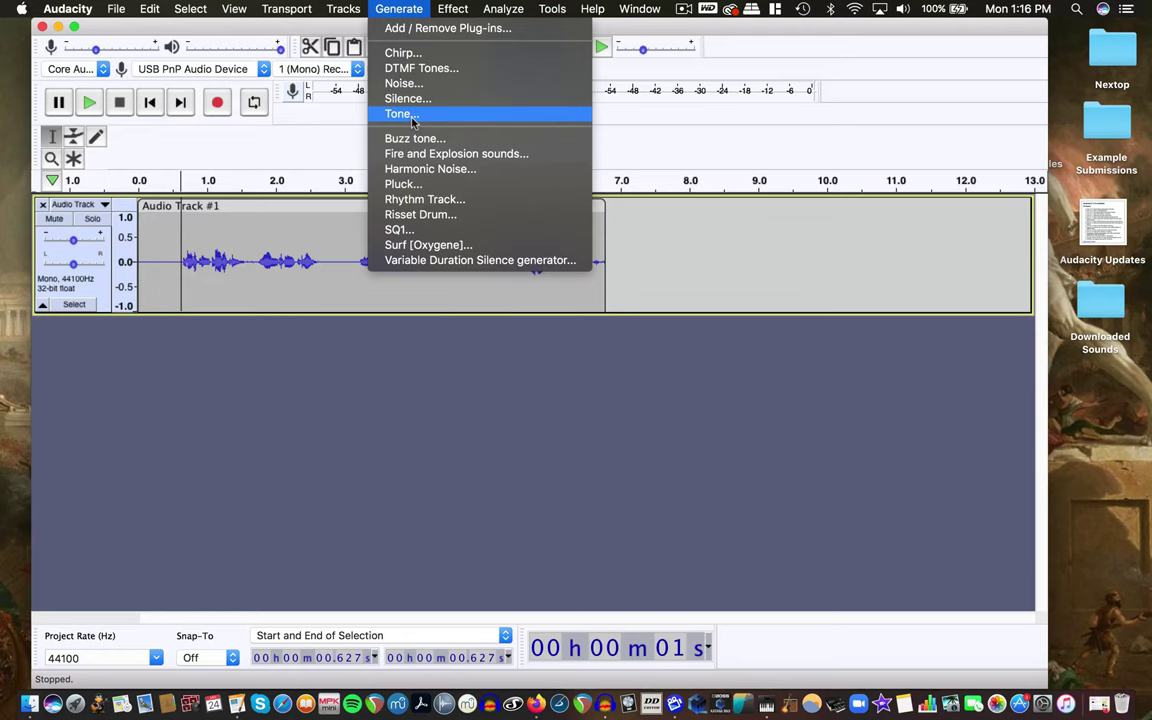
pyautogui.click(410, 118)
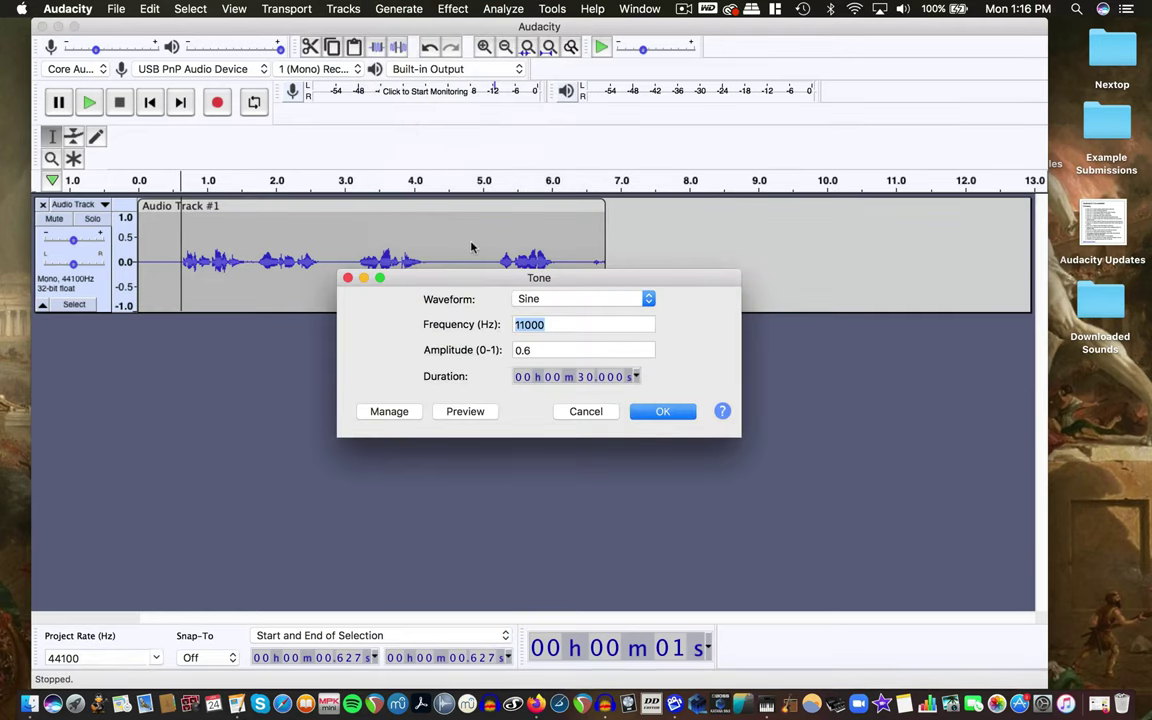
pyautogui.moveTo(481, 270); pyautogui.dragTo(361, 182)
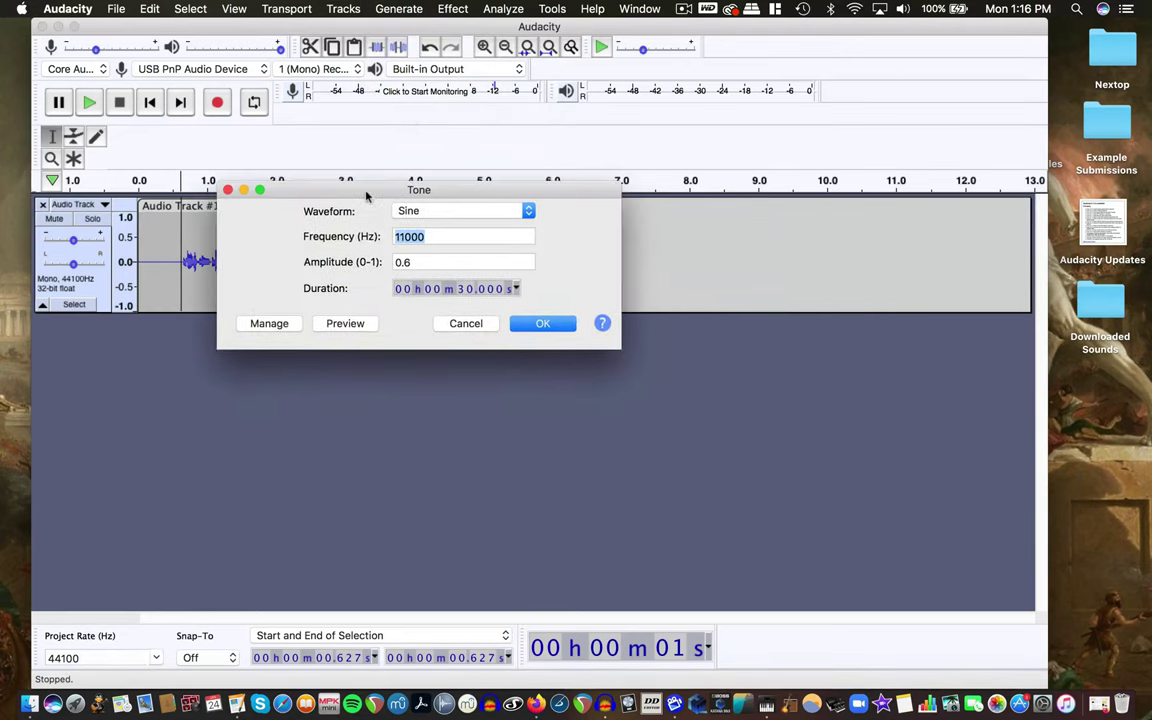
pyautogui.click(431, 236)
pyautogui.moveTo(431, 236); pyautogui.dragTo(376, 236)
pyautogui.write('440')
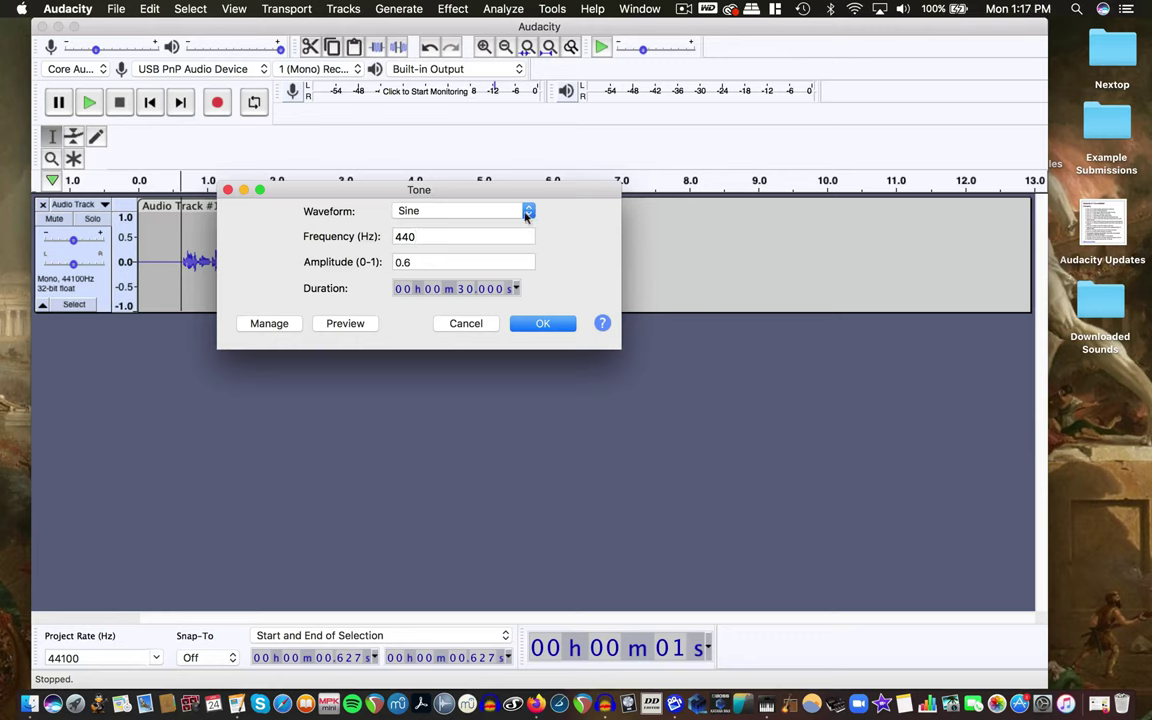
pyautogui.click(477, 210)
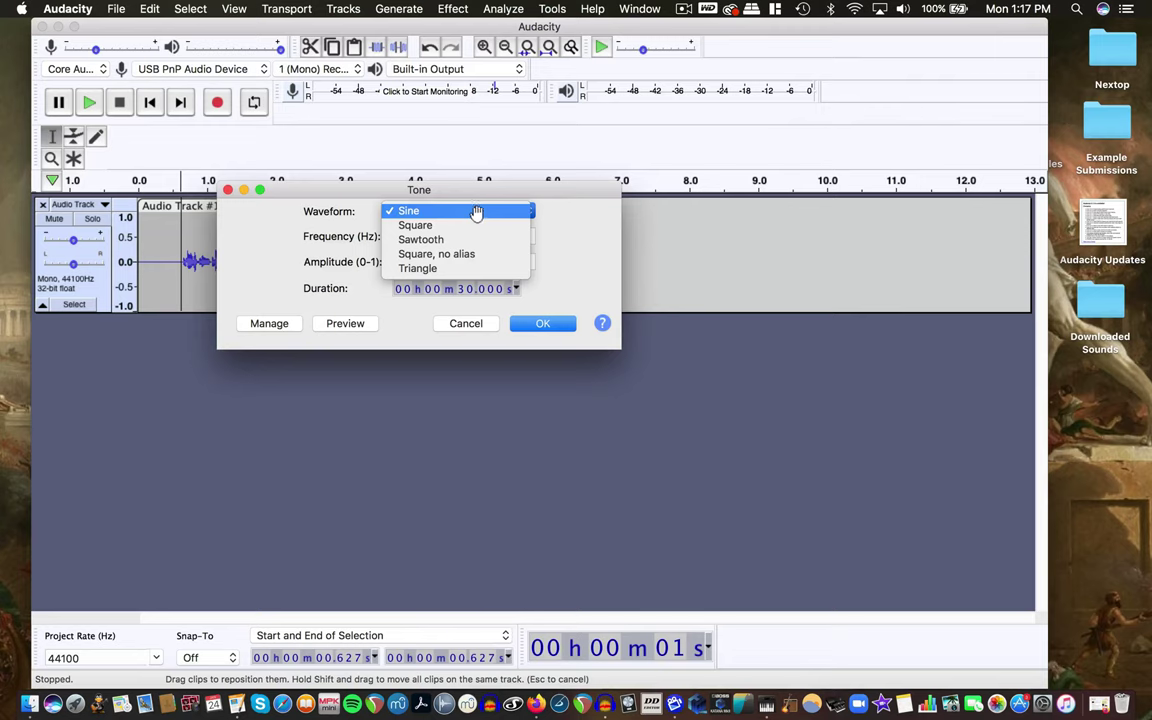
pyautogui.click(542, 326)
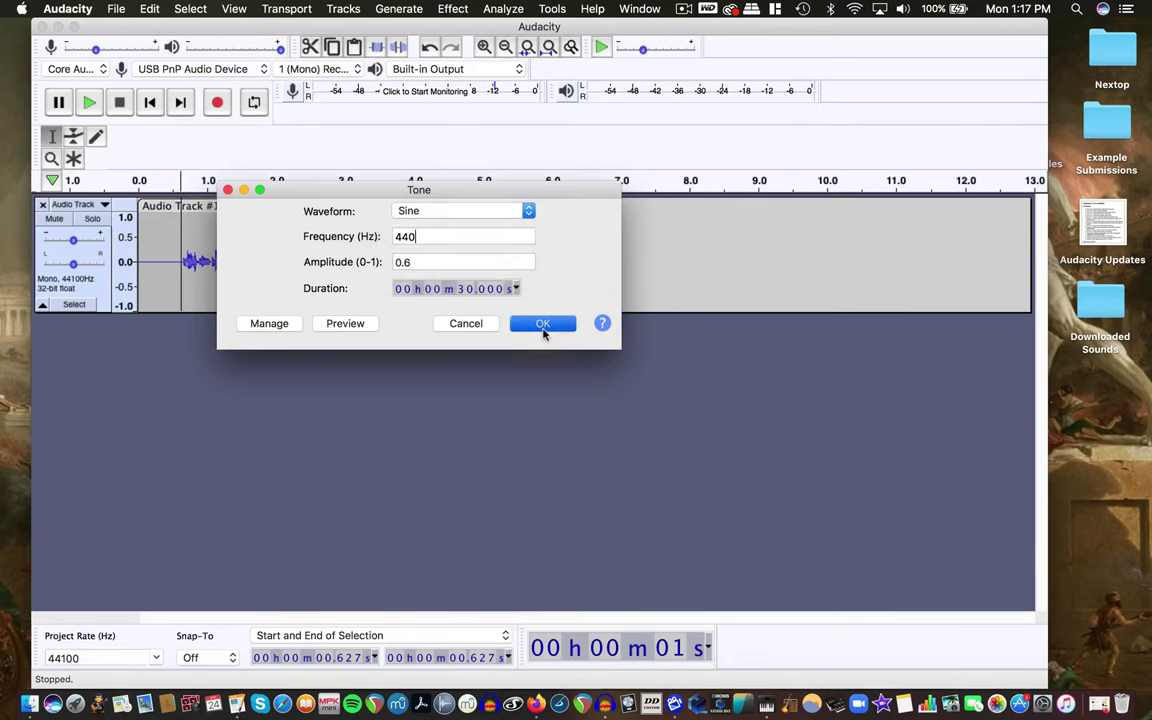
pyautogui.click(542, 326)
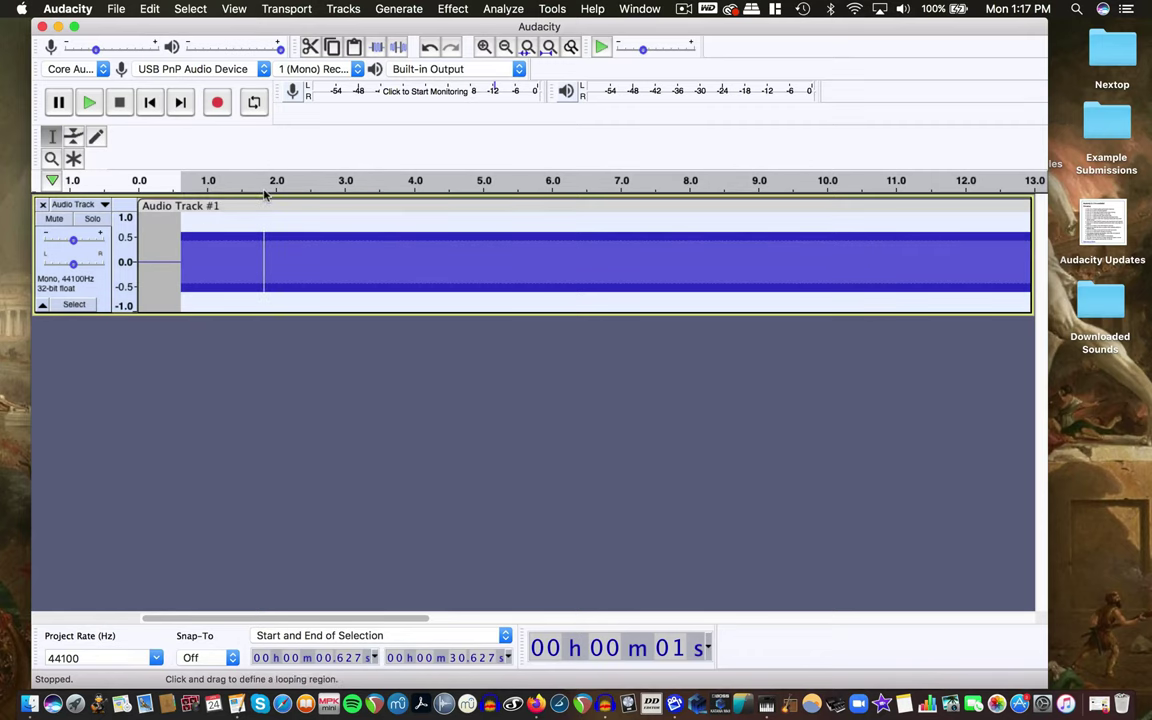
# Lower the audio track's gain to -9 dB, playing the generated tone before and after the change.
pyautogui.click(265, 195)
pyautogui.click(265, 195)
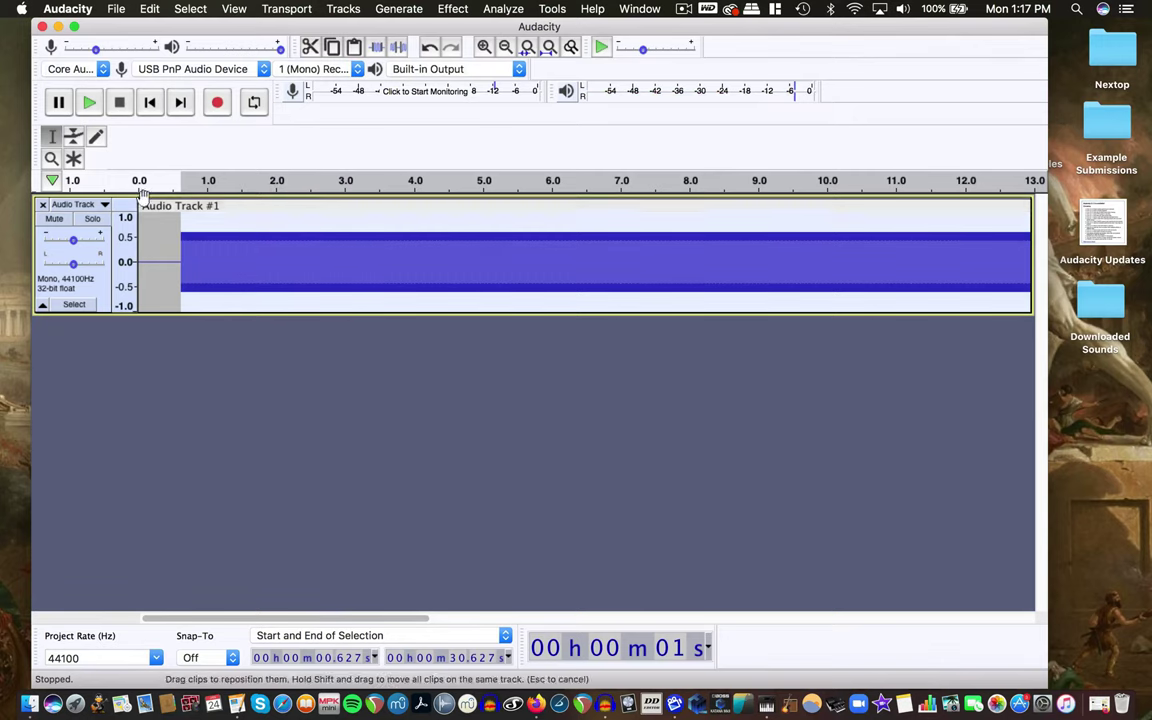
pyautogui.moveTo(73, 240)
pyautogui.mouseDown()
pyautogui.moveTo(62, 243)
pyautogui.moveTo(73, 242)
pyautogui.mouseUp()
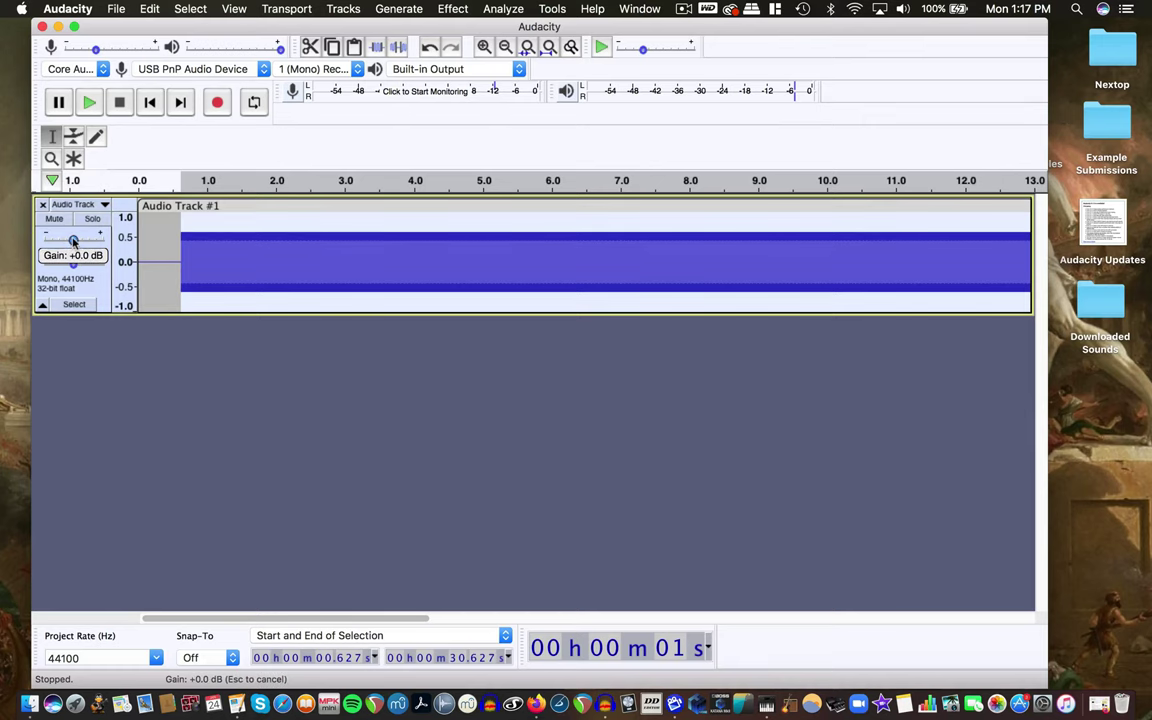
pyautogui.moveTo(73, 240)
pyautogui.mouseDown()
pyautogui.moveTo(108, 238)
pyautogui.moveTo(77, 242)
pyautogui.mouseUp()
pyautogui.moveTo(75, 241)
pyautogui.mouseDown()
pyautogui.moveTo(95, 242)
pyautogui.moveTo(64, 242)
pyautogui.mouseUp()
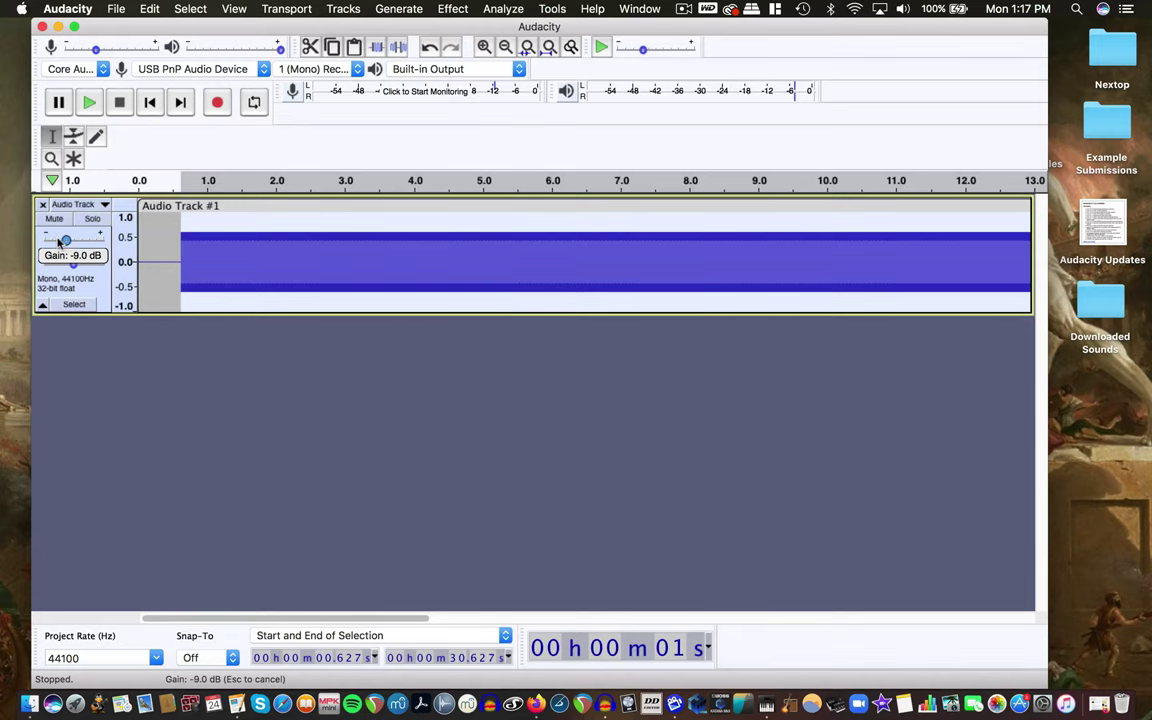
pyautogui.moveTo(60, 242); pyautogui.dragTo(62, 242)
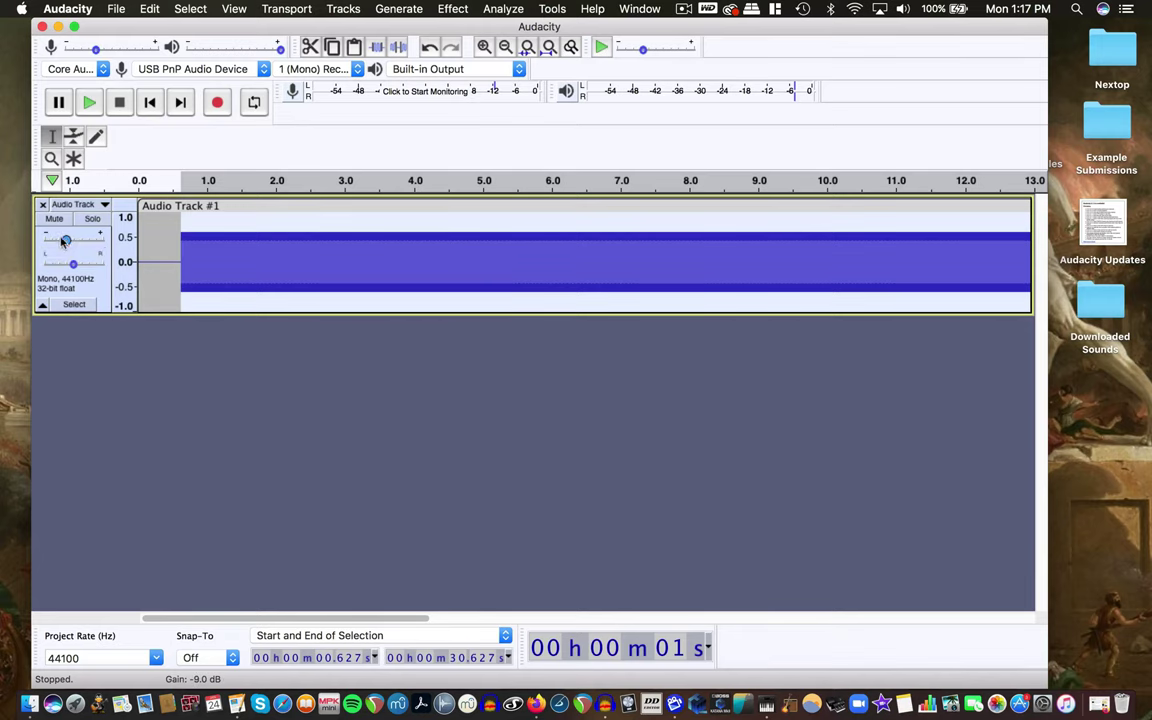
pyautogui.click(236, 186)
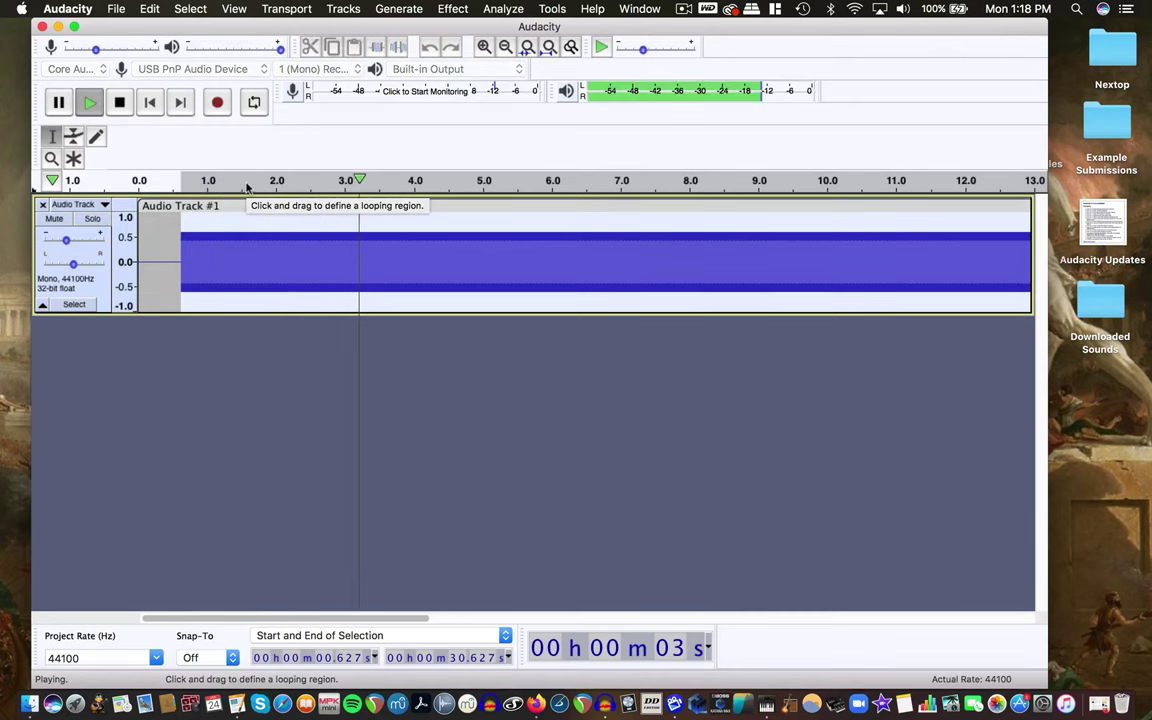
pyautogui.click(246, 187)
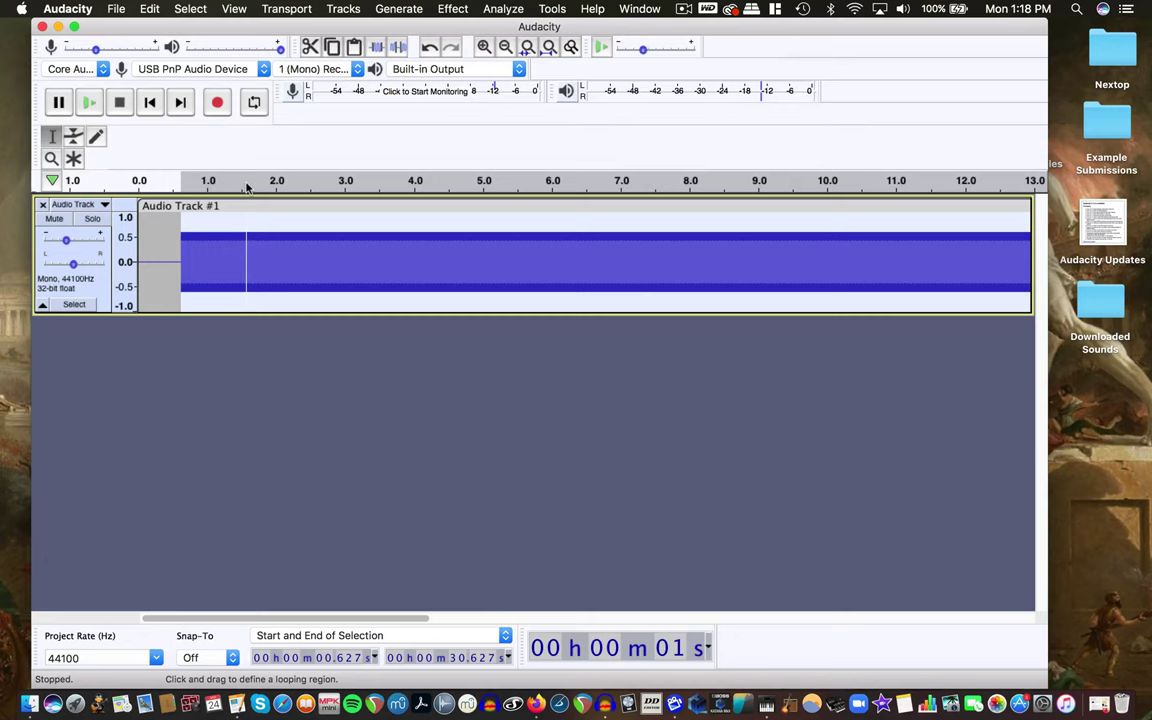
# Examine the generated tone's waveform, from the full track length down to its sine cycles and individual samples.
pyautogui.scroll(-5, 247, 187)
pyautogui.scroll(2, 248, 187)
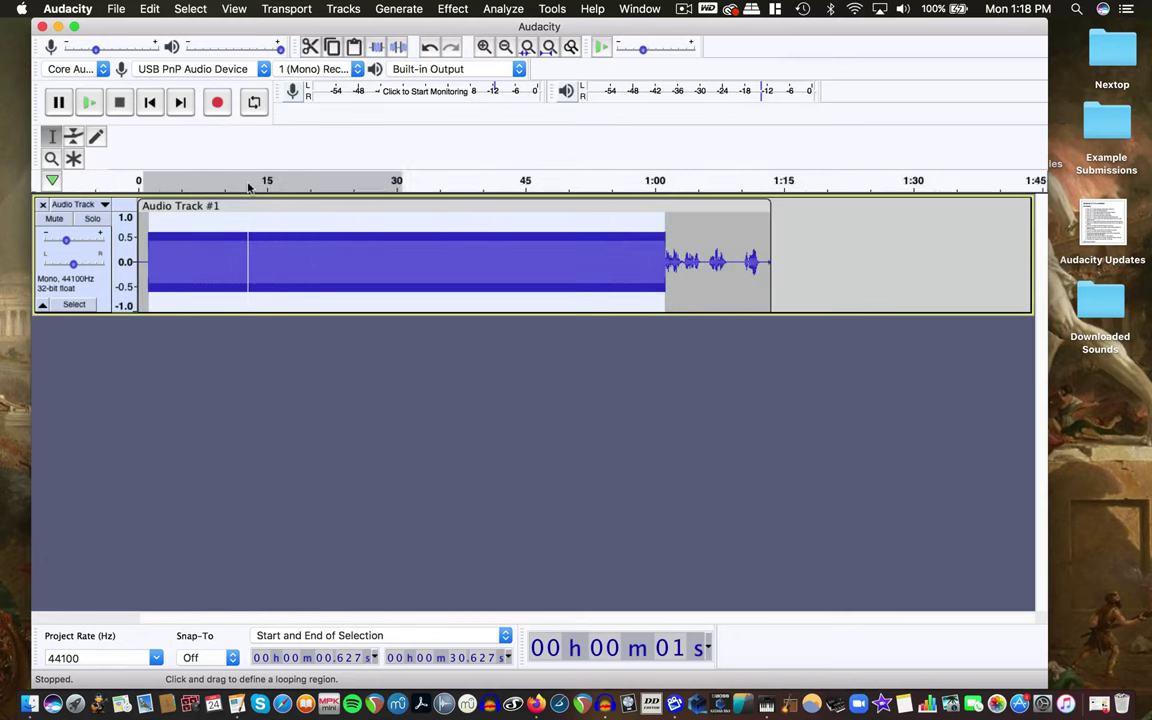
pyautogui.scroll(8, 248, 187)
pyautogui.scroll(5, 310, 183)
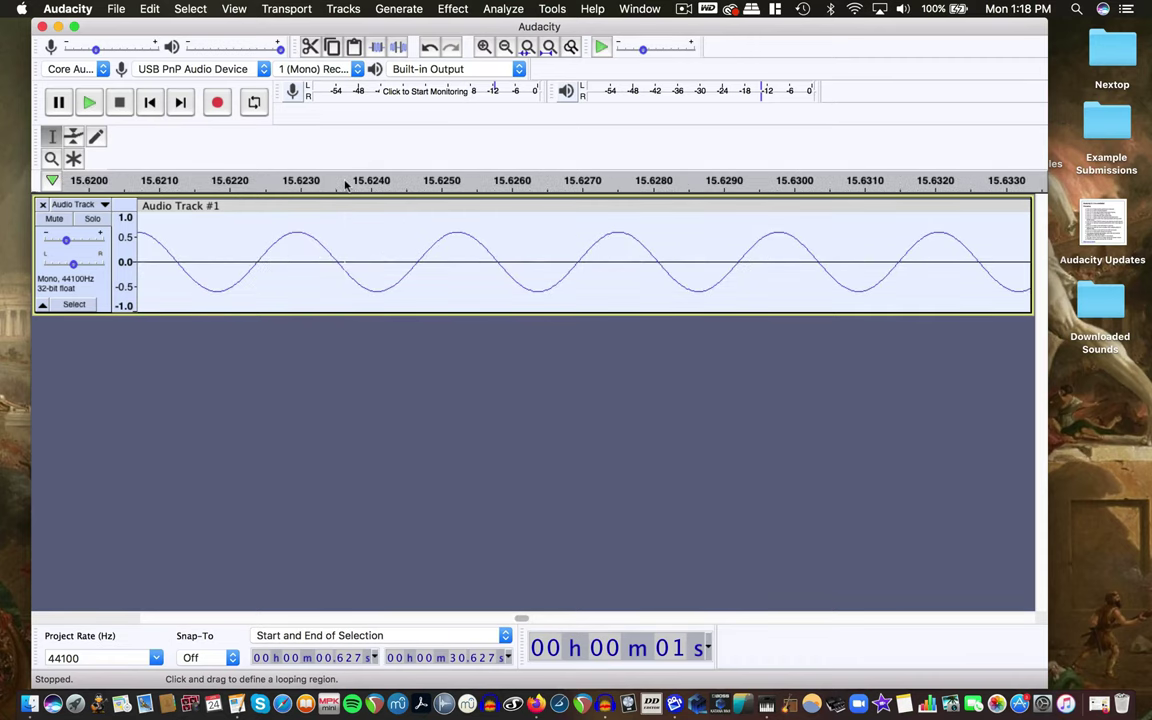
pyautogui.press('space')
pyautogui.press('super+3')
pyautogui.press('super+3')
pyautogui.press('super+1')
pyautogui.press('super+1')
pyautogui.press('super+1')
pyautogui.press('super+1')
pyautogui.press('super+1')
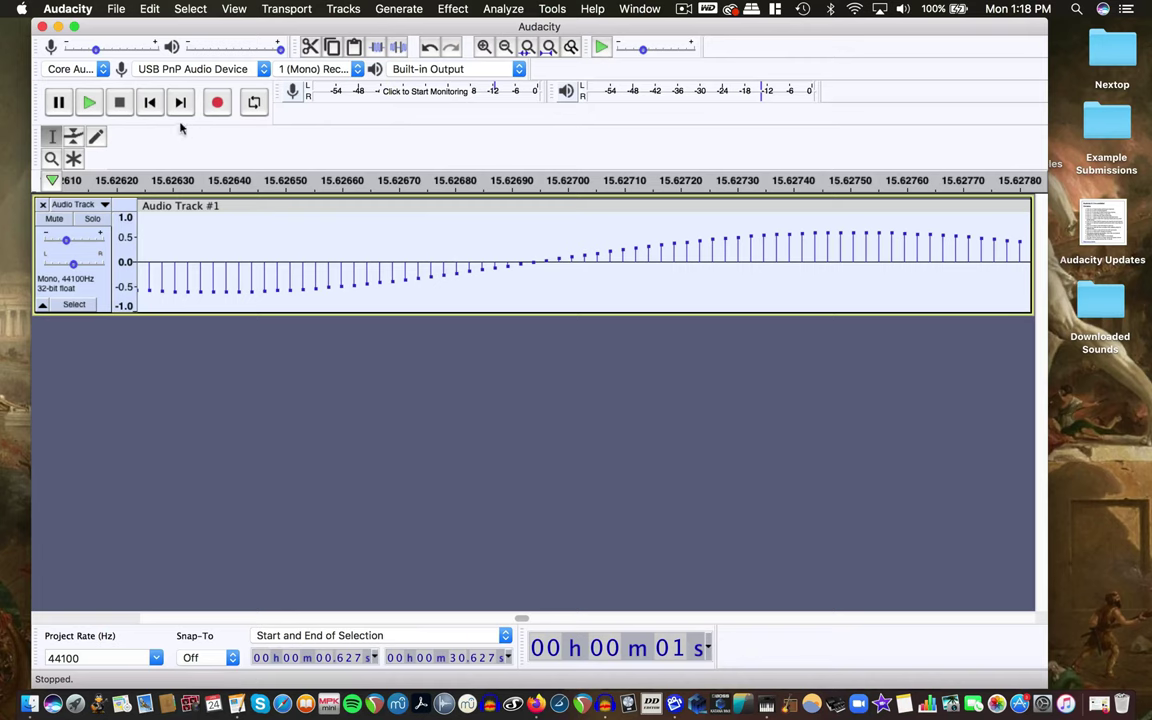
# Redraw the tone's samples freehand with the Draw tool between about 15.6264 s and 15.6275 s to break the smooth sine curve.
pyautogui.click(96, 136)
pyautogui.moveTo(433, 272)
pyautogui.mouseDown()
pyautogui.moveTo(450, 223)
pyautogui.moveTo(490, 216)
pyautogui.moveTo(540, 227)
pyautogui.moveTo(533, 242)
pyautogui.moveTo(456, 226)
pyautogui.moveTo(361, 287)
pyautogui.moveTo(375, 258)
pyautogui.moveTo(515, 219)
pyautogui.moveTo(632, 256)
pyautogui.moveTo(795, 226)
pyautogui.moveTo(847, 243)
pyautogui.moveTo(855, 264)
pyautogui.moveTo(951, 266)
pyautogui.moveTo(939, 228)
pyautogui.moveTo(645, 279)
pyautogui.moveTo(535, 266)
pyautogui.moveTo(478, 232)
pyautogui.moveTo(339, 240)
pyautogui.moveTo(259, 267)
pyautogui.moveTo(451, 212)
pyautogui.moveTo(572, 254)
pyautogui.mouseUp()
pyautogui.moveTo(215, 287)
pyautogui.mouseDown()
pyautogui.moveTo(311, 244)
pyautogui.moveTo(497, 242)
pyautogui.moveTo(566, 265)
pyautogui.moveTo(707, 229)
pyautogui.moveTo(789, 248)
pyautogui.moveTo(856, 276)
pyautogui.mouseUp()
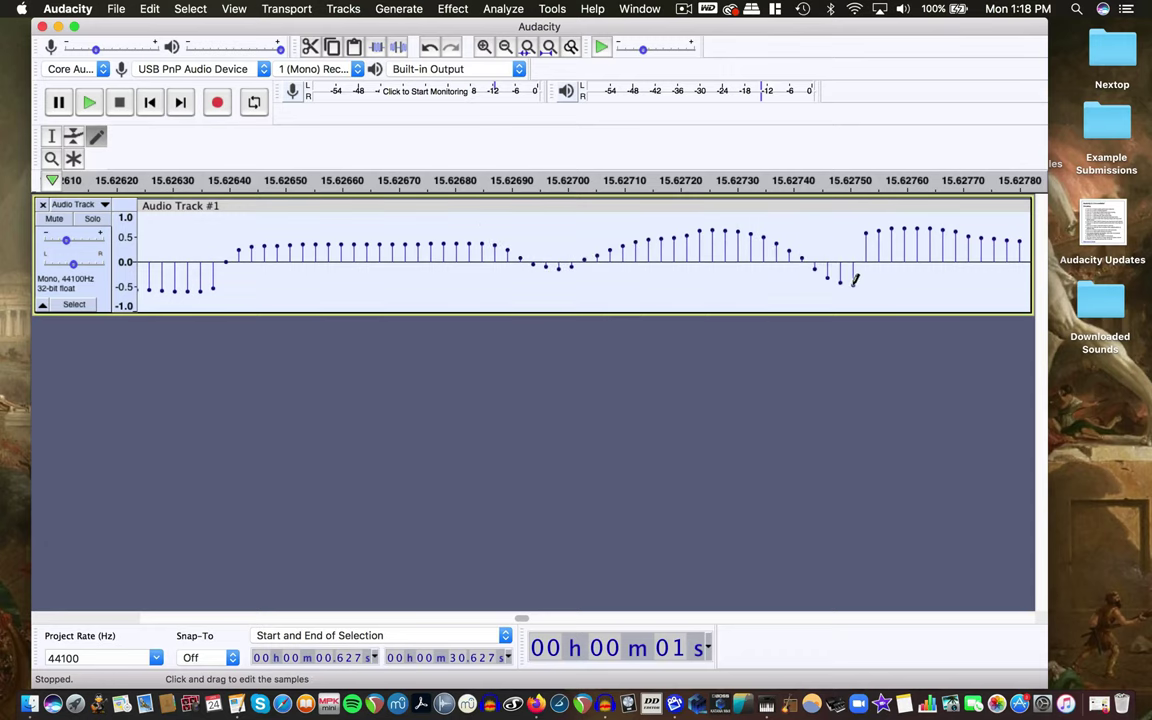
# Play the tone from about 13 s past the redrawn samples to hear the glitch.
pyautogui.press('super+1')
pyautogui.press('super+3')
pyautogui.press('super+3')
pyautogui.press('super+3')
pyautogui.press('super+3')
pyautogui.press('super+3')
pyautogui.press('super+3')
pyautogui.press('super+3')
pyautogui.press('super+3')
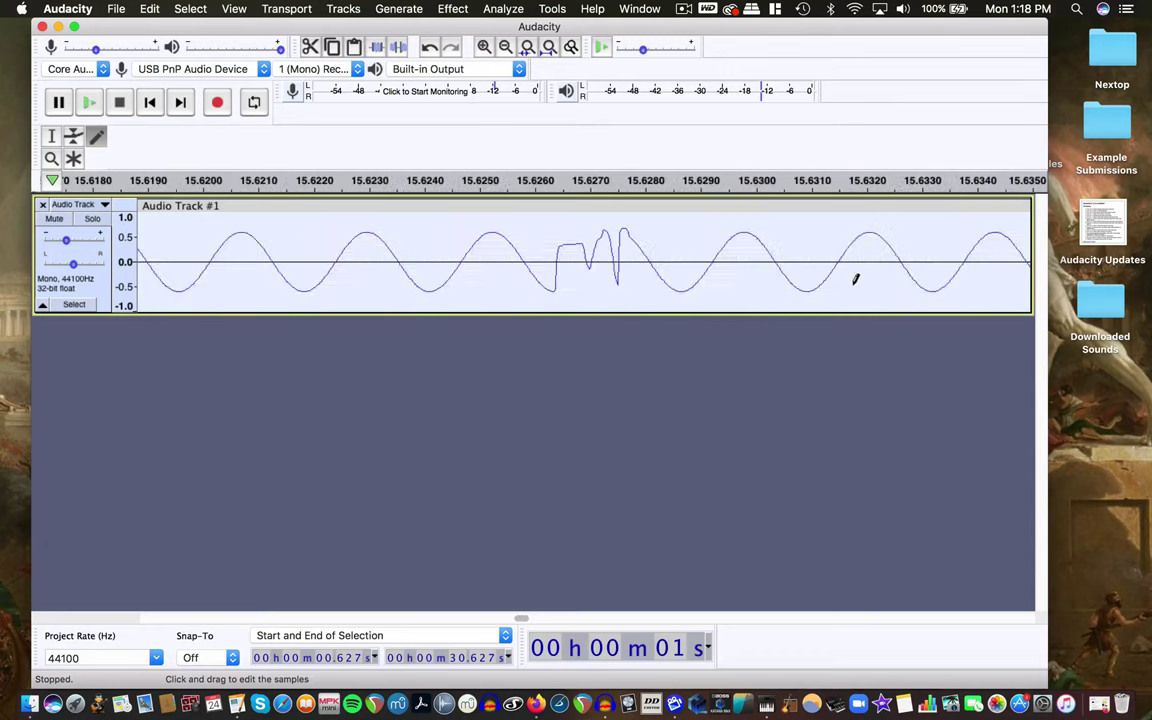
pyautogui.press('super+3')
pyautogui.press('super+3')
pyautogui.press('super+3')
pyautogui.press('super+3')
pyautogui.press('super+3')
pyautogui.press('super+3')
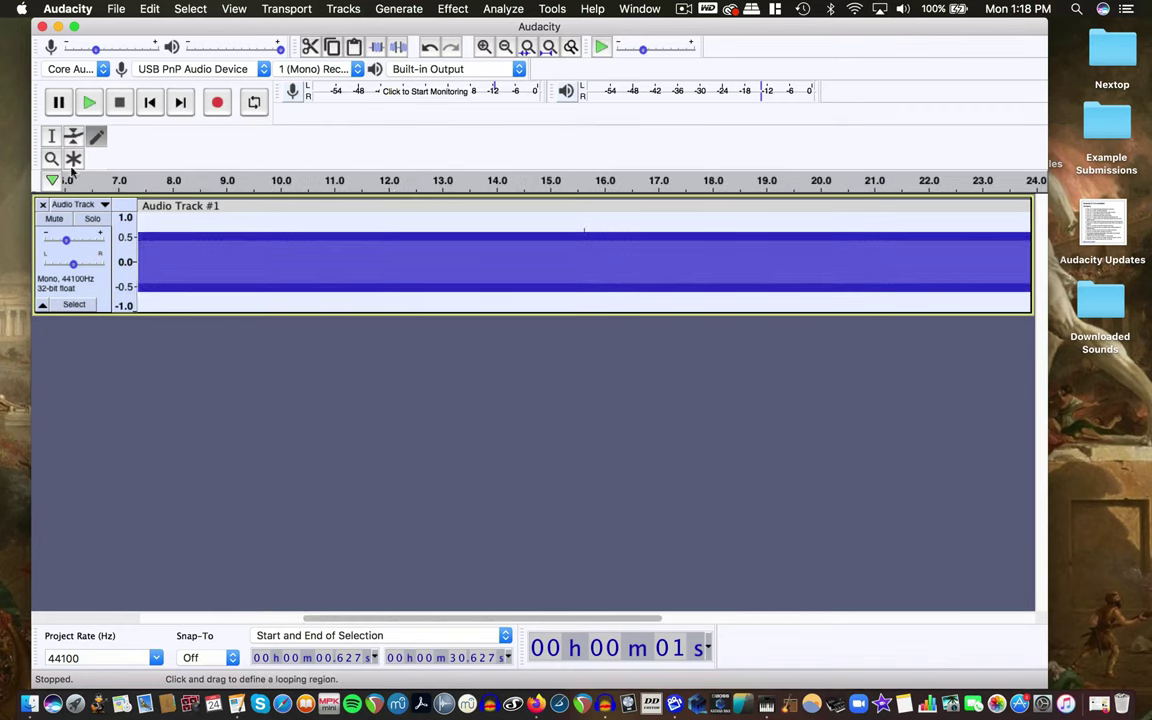
pyautogui.click(54, 138)
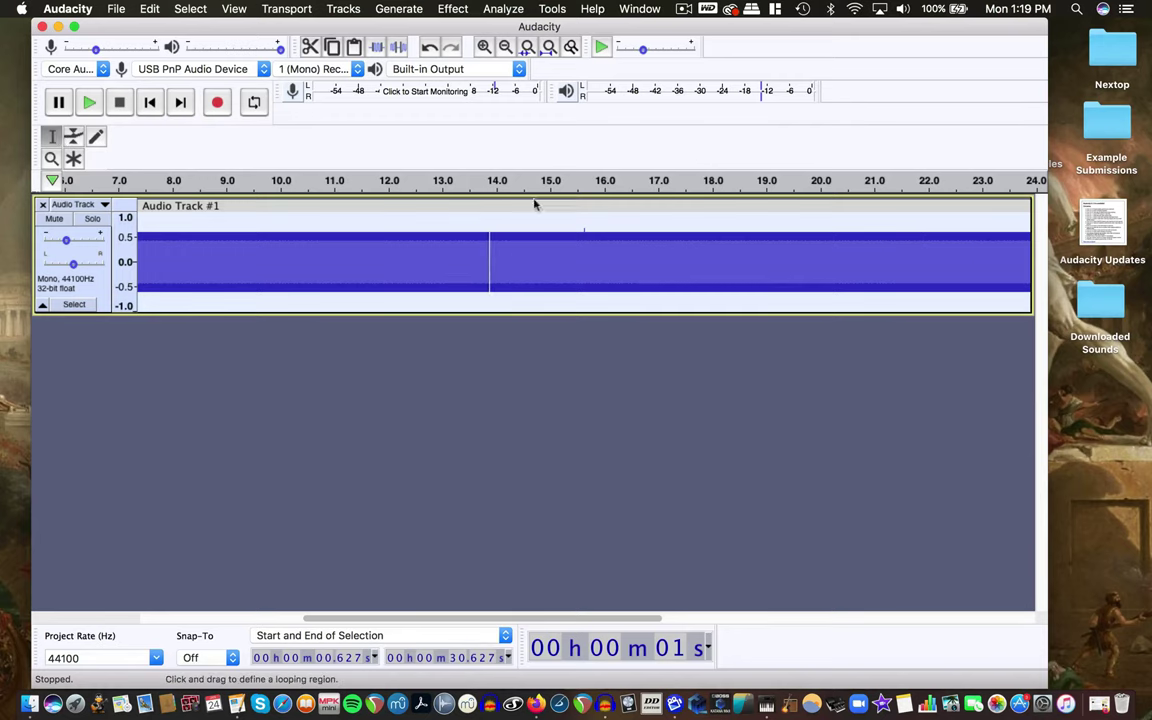
pyautogui.click(440, 181)
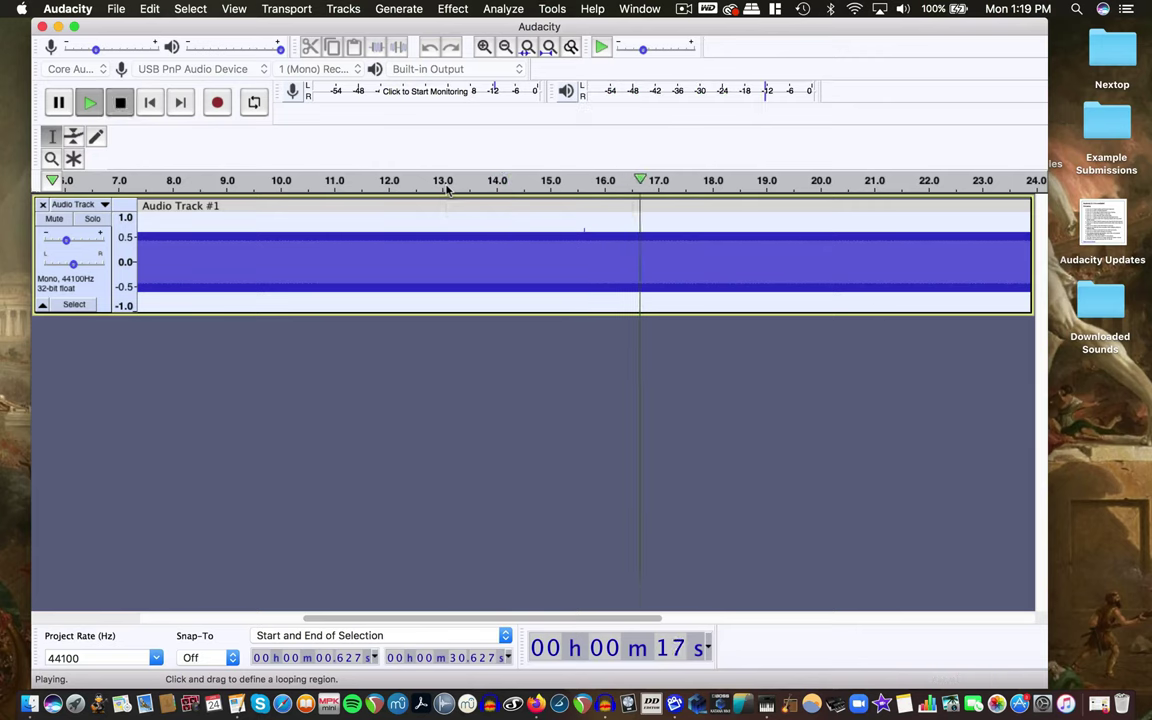
pyautogui.press('space')
# Locate the glitch near 15.627 s and redraw its samples into a smooth curve that follows the neighbouring sine cycles.
pyautogui.click(586, 236)
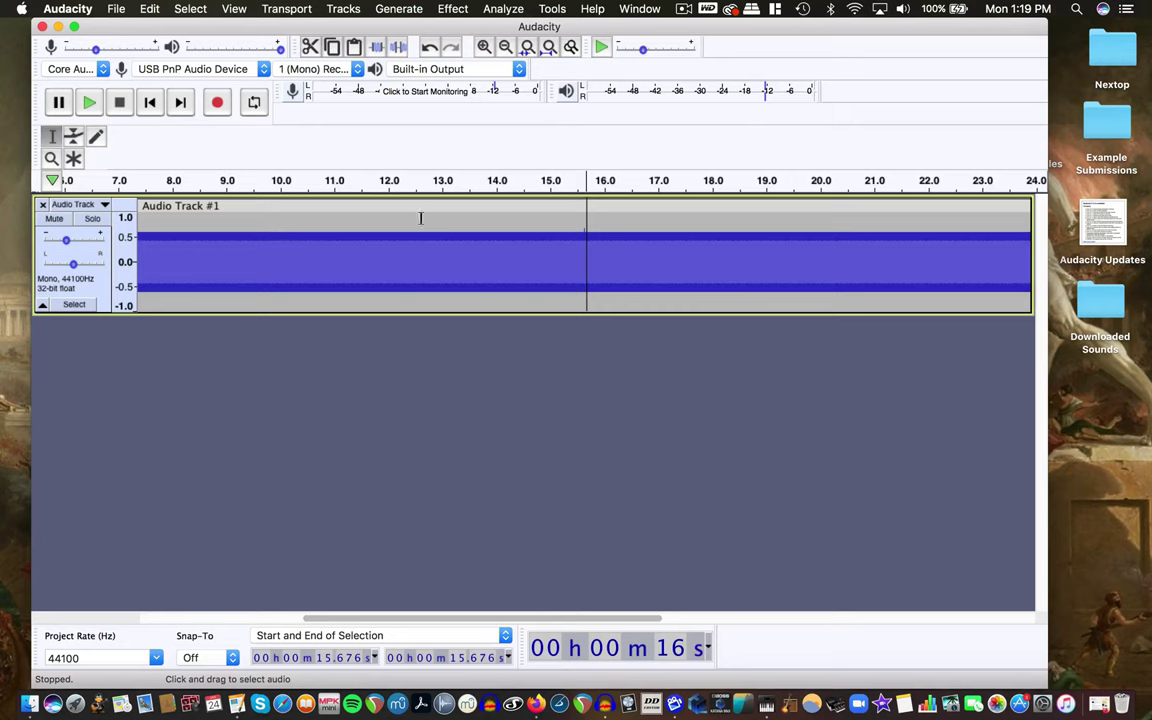
pyautogui.click(585, 231)
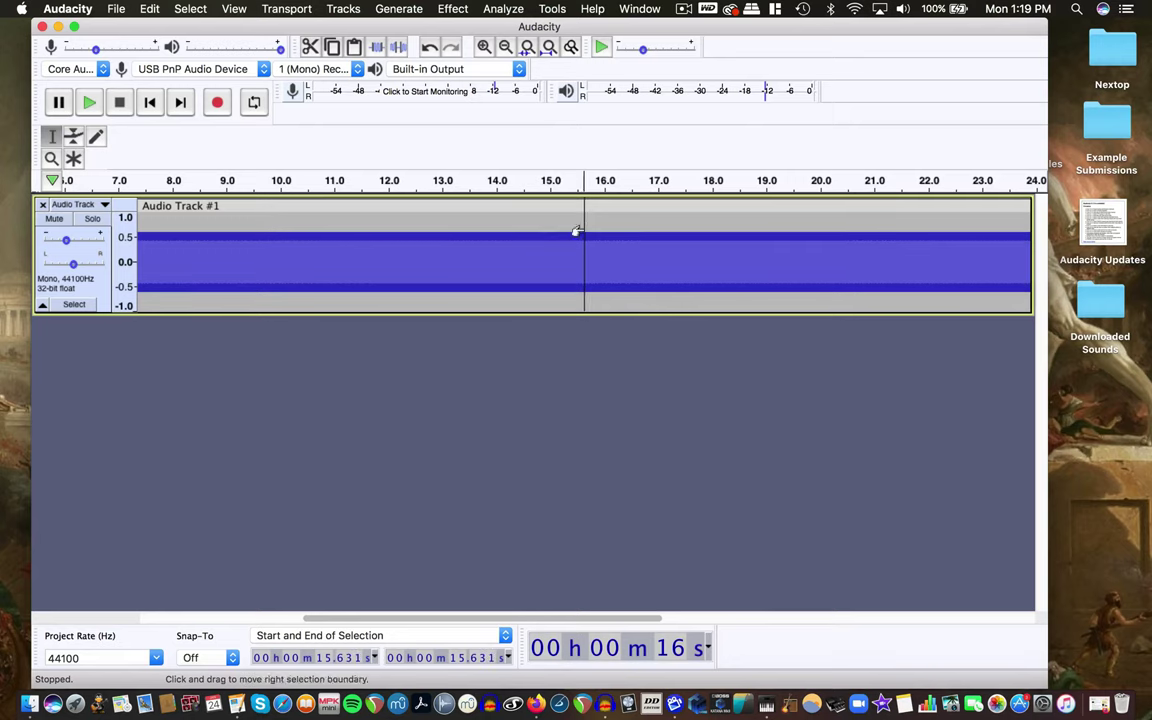
pyautogui.scroll(4, 584, 245)
pyautogui.scroll(6, 584, 256)
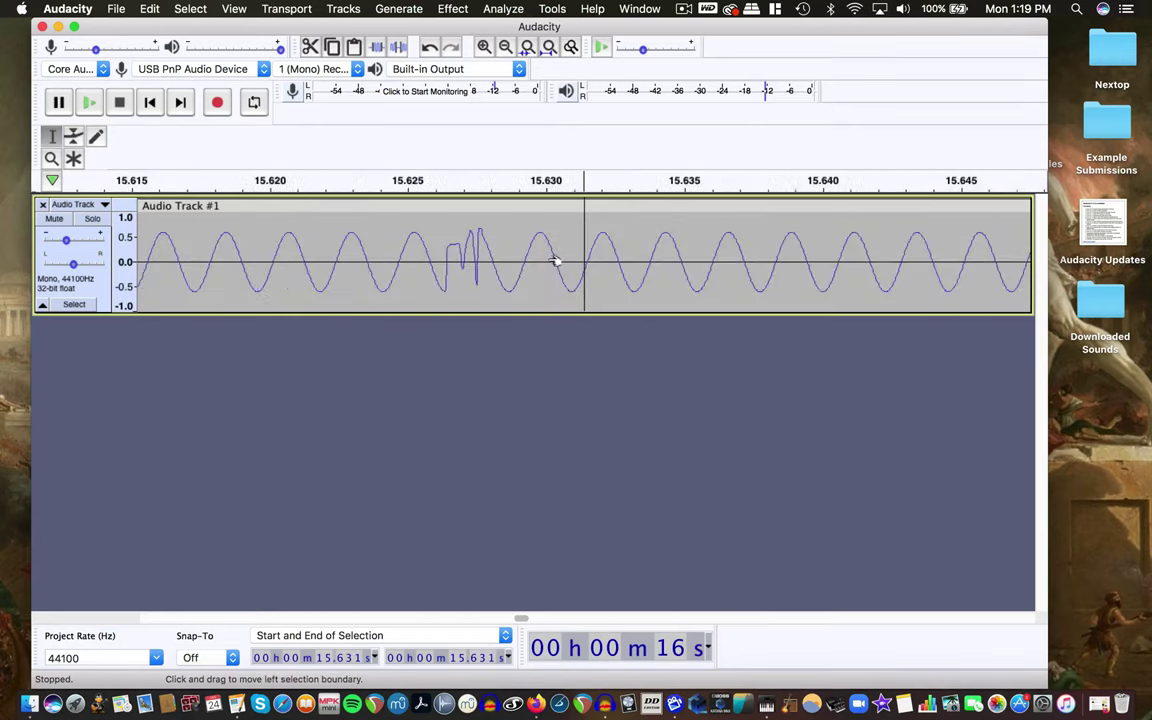
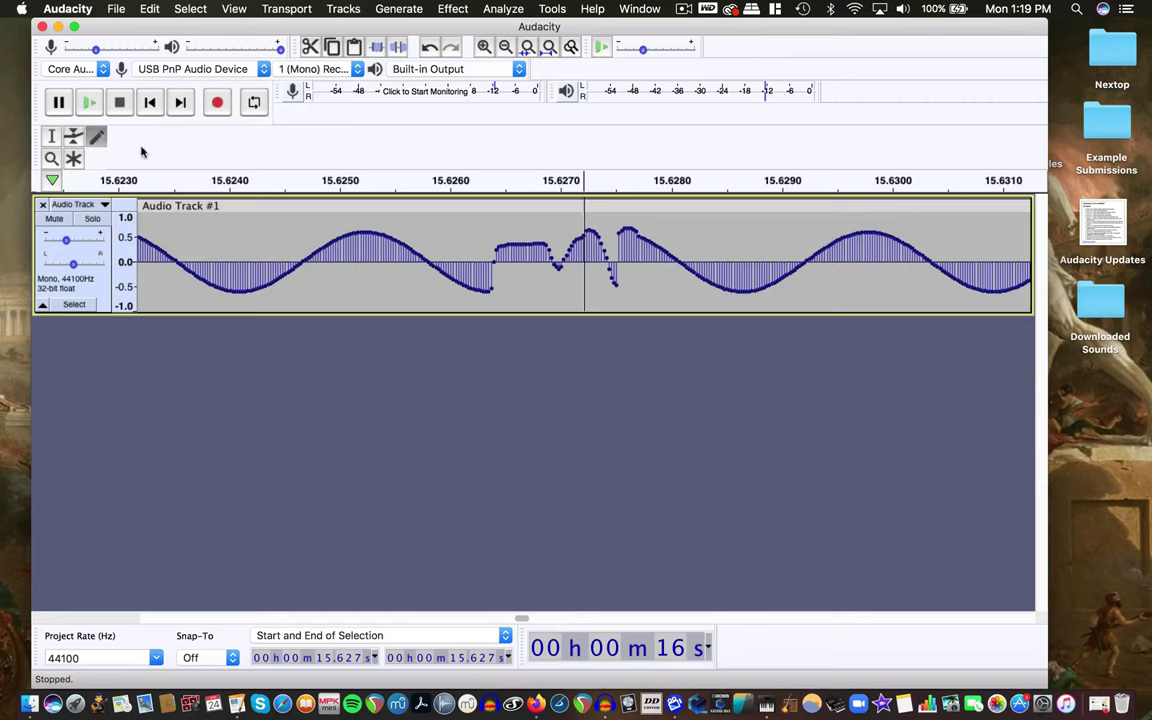
pyautogui.moveTo(495, 285)
pyautogui.mouseDown()
pyautogui.moveTo(585, 234)
pyautogui.moveTo(641, 237)
pyautogui.moveTo(595, 230)
pyautogui.moveTo(530, 270)
pyautogui.moveTo(486, 258)
pyautogui.mouseUp()
pyautogui.press('super+1')
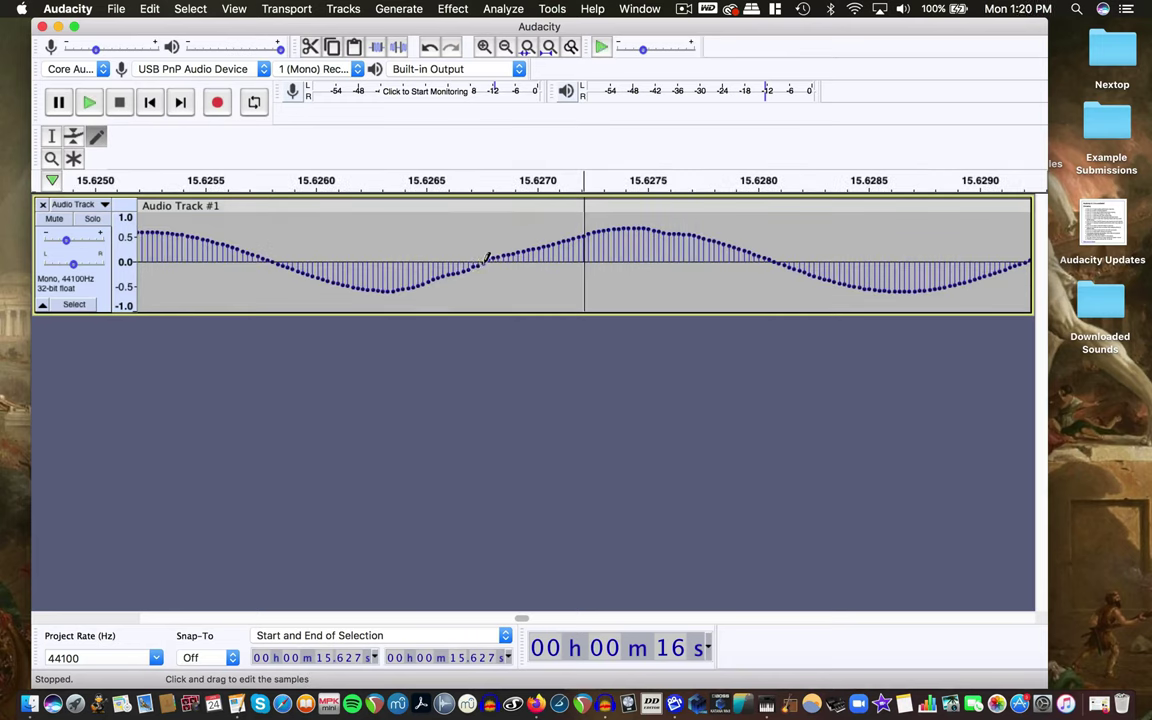
pyautogui.press('super+1')
pyautogui.press('super+1')
# Play the tone across the repaired spot, starting from about 15.1 s and again from about 14.9 s.
pyautogui.press('super+3')
pyautogui.press('super+3')
pyautogui.press('super+3')
pyautogui.press('super+3')
pyautogui.press('super+3')
pyautogui.press('super+3')
pyautogui.press('super+3')
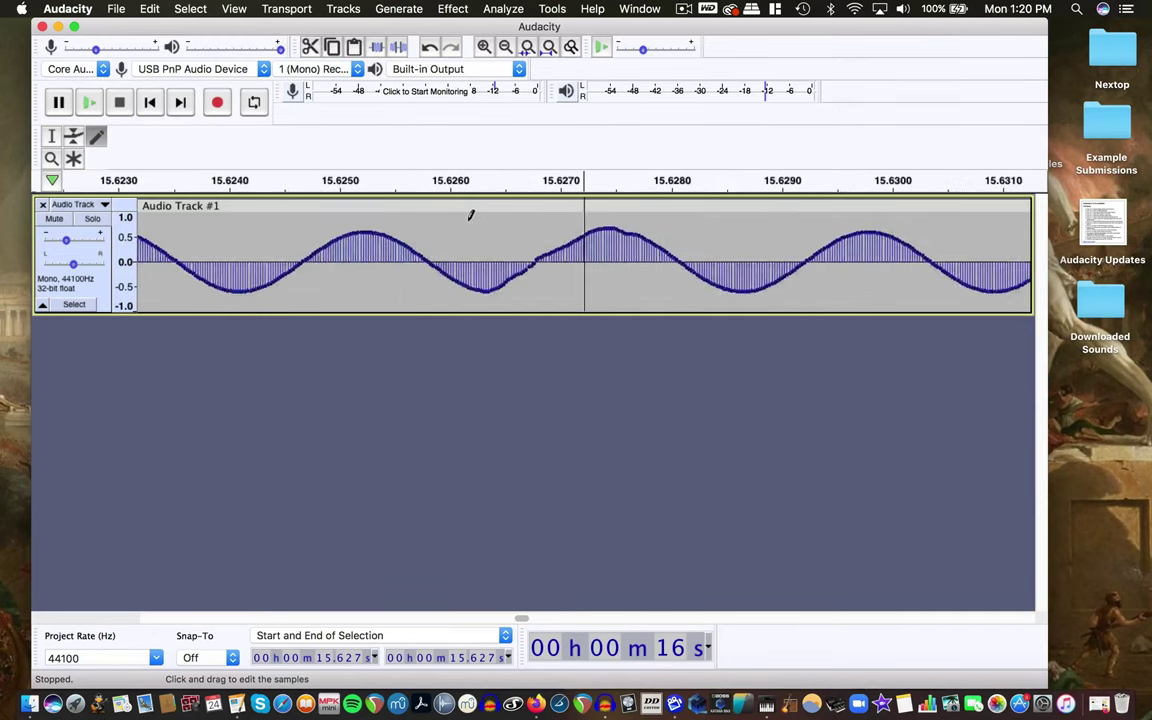
pyautogui.press('super+3')
pyautogui.press('super+3')
pyautogui.press('super+3')
pyautogui.press('super+3')
pyautogui.press('super+3')
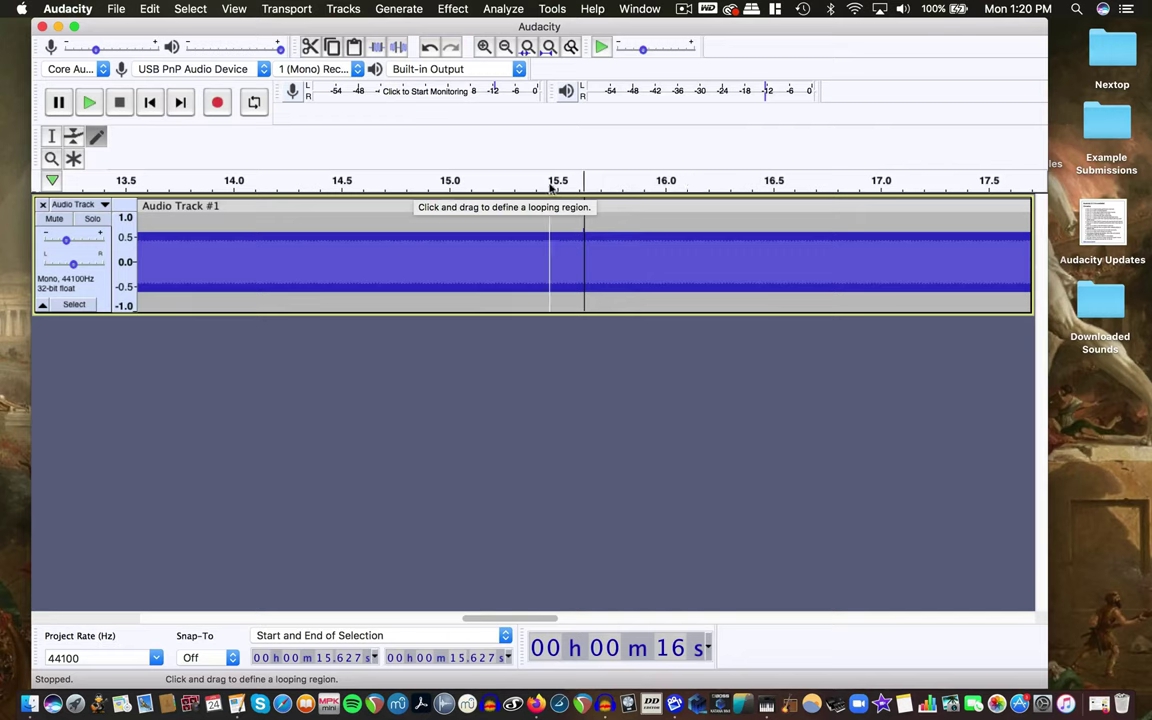
pyautogui.click(478, 188)
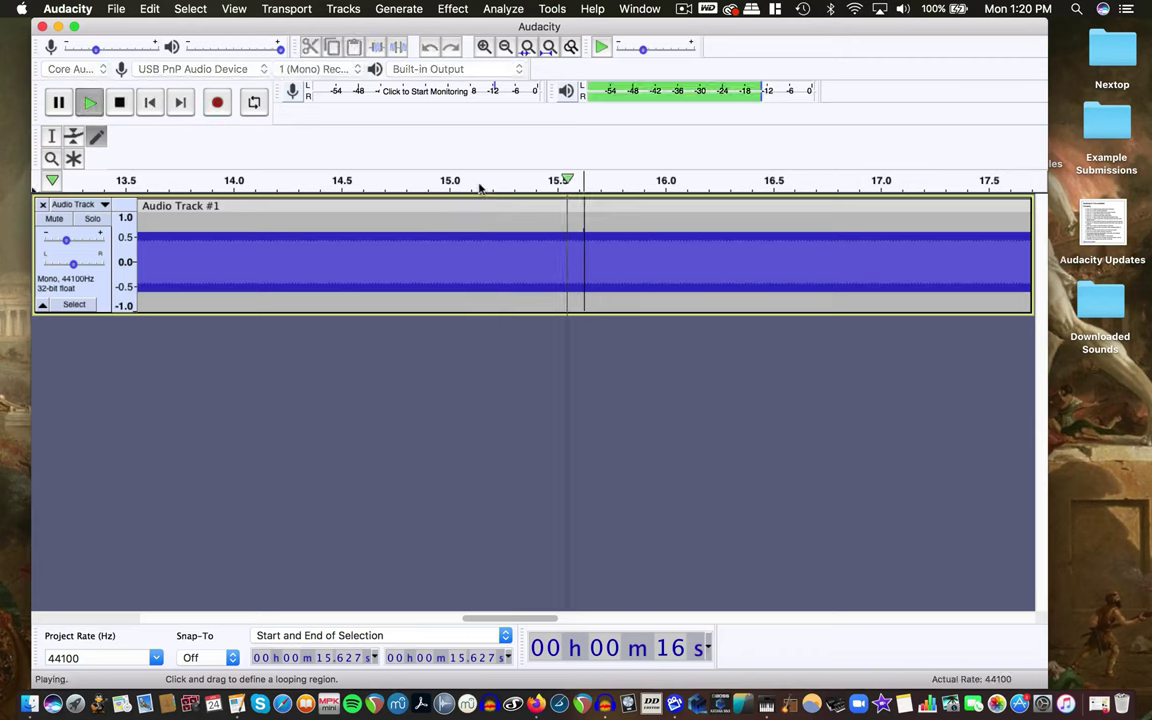
pyautogui.click(426, 188)
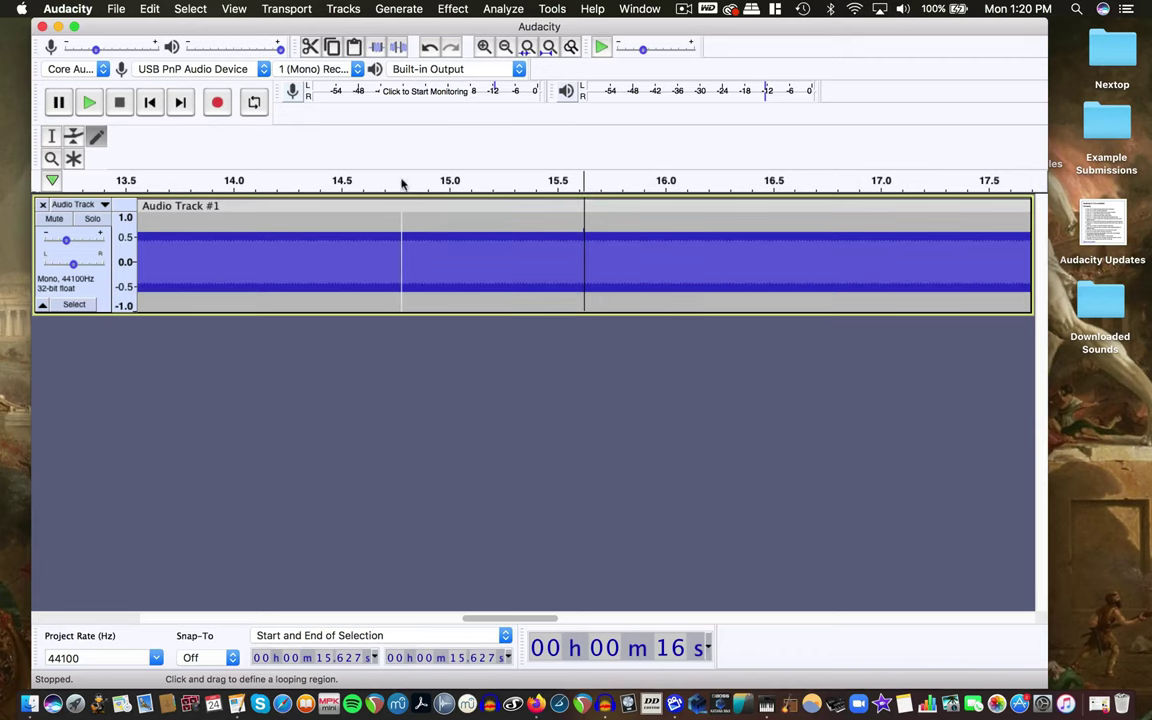
pyautogui.press('space')
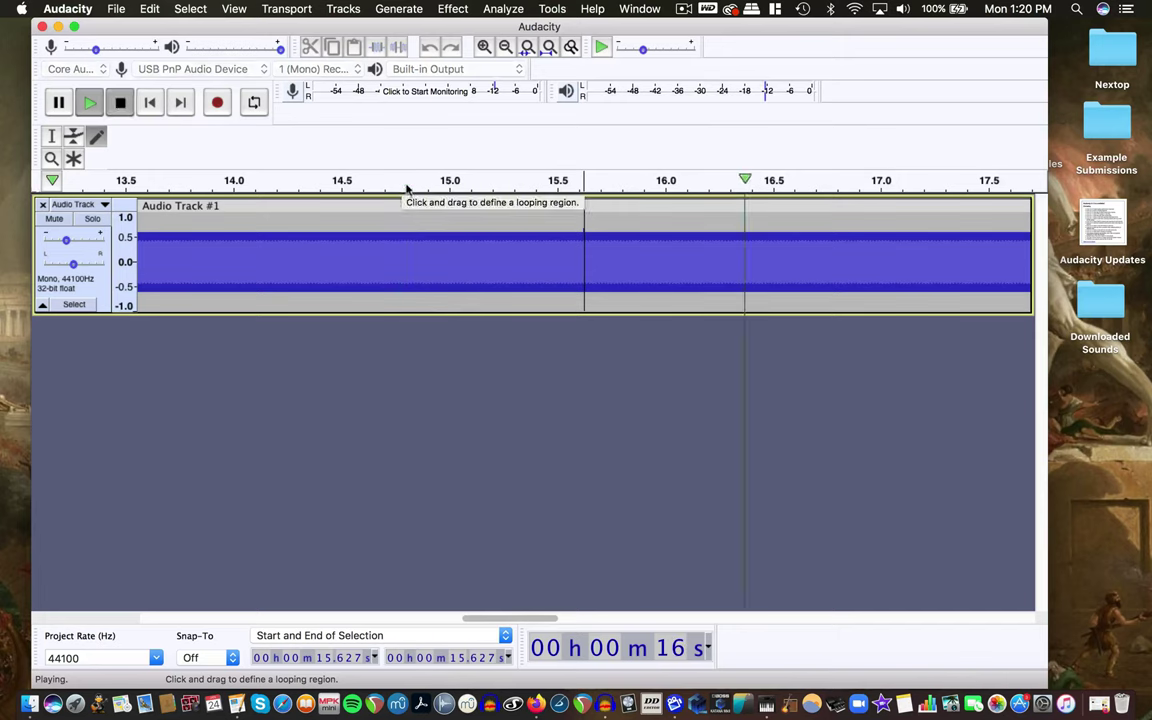
pyautogui.press('space')
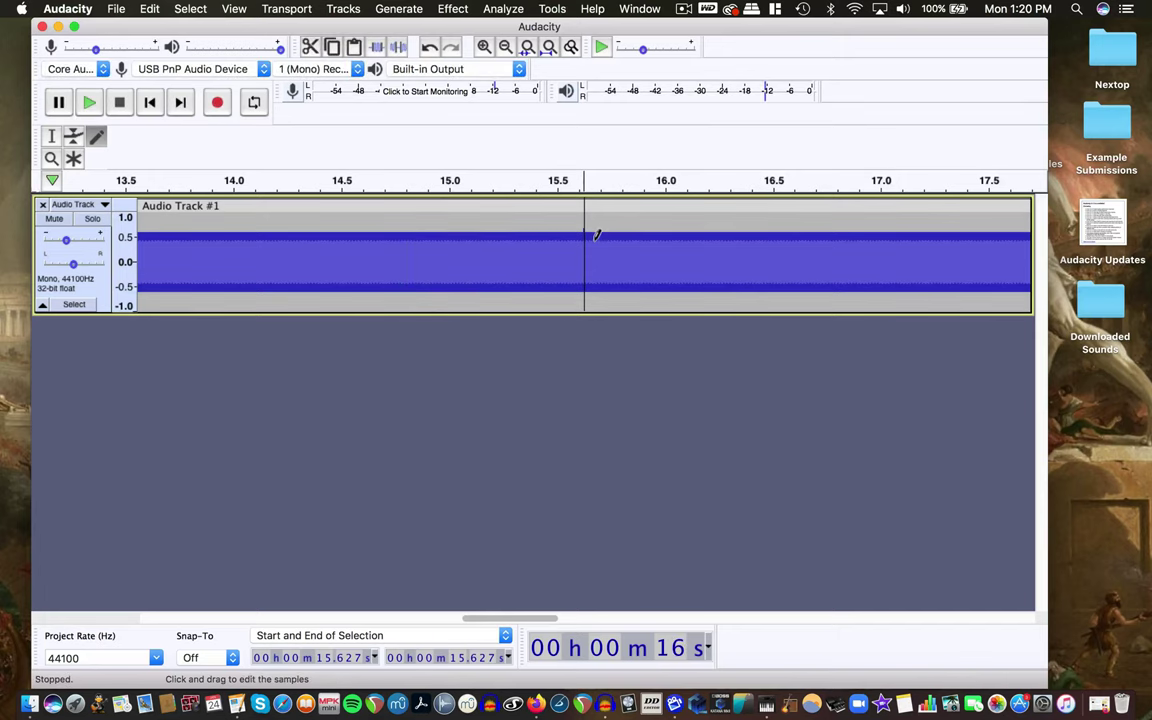
# Examine the repaired samples around 15.627 s for remaining irregularities in the sine curve.
pyautogui.press('super+1')
pyautogui.press('super+1')
pyautogui.press('super+1')
pyautogui.press('super+1')
pyautogui.press('super+1')
pyautogui.press('super+1')
pyautogui.press('super+1')
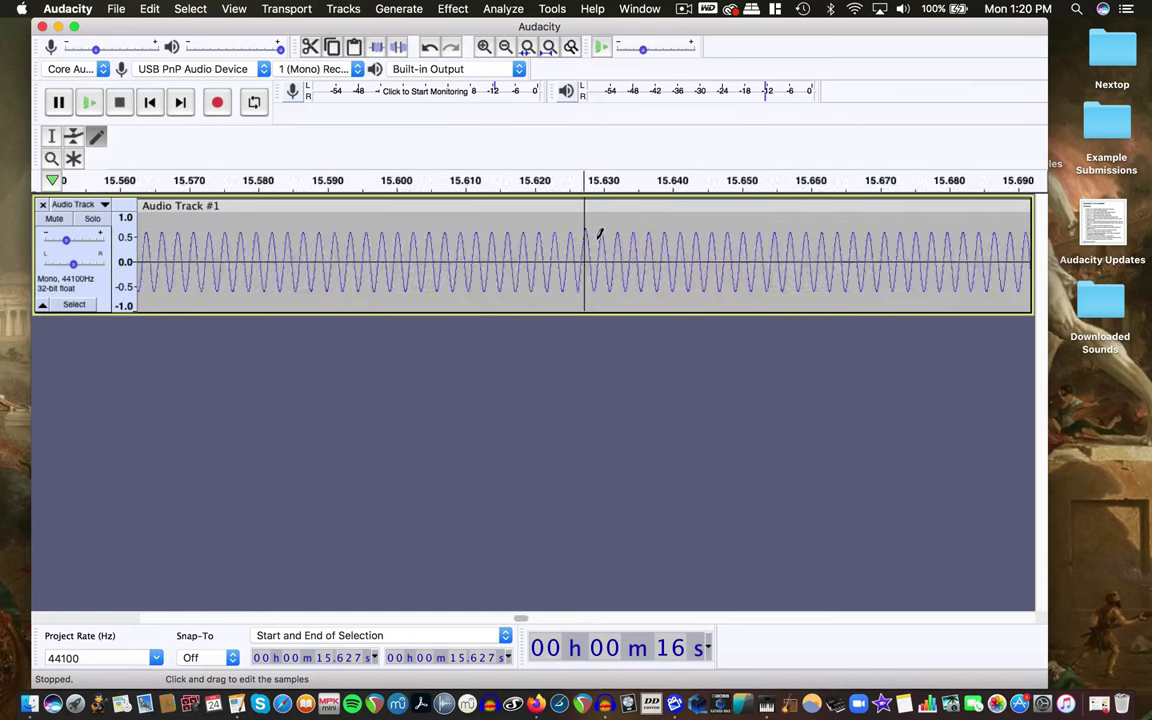
pyautogui.press('super+1')
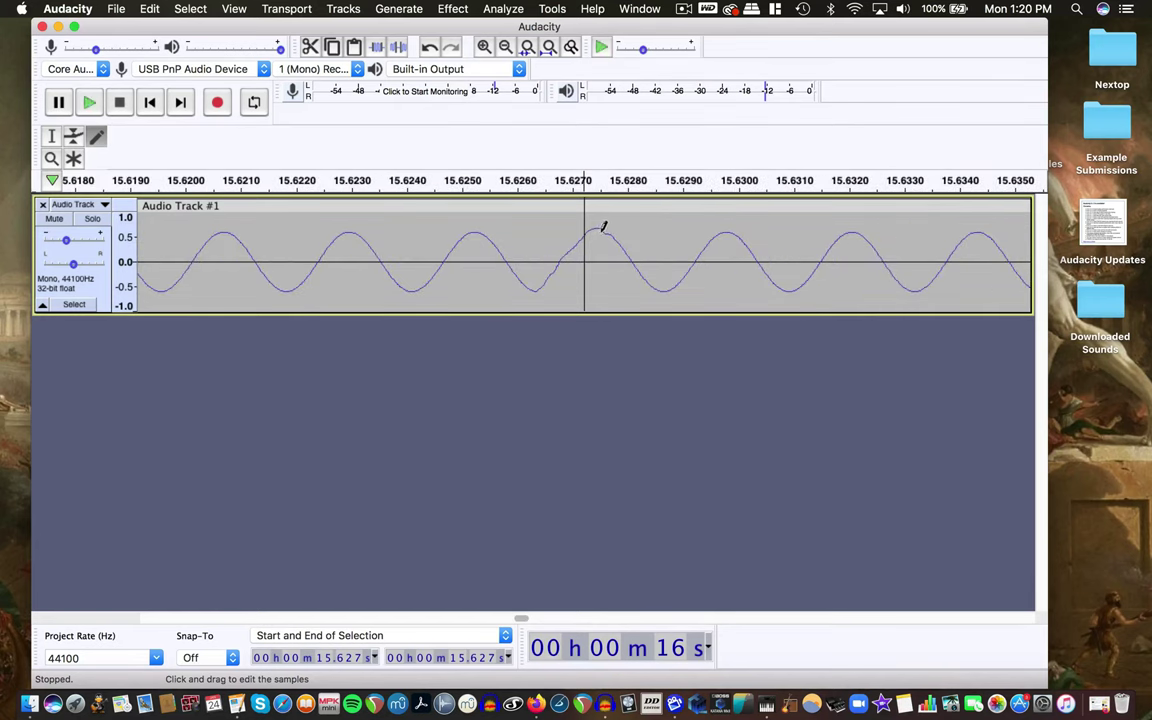
pyautogui.press('super+1')
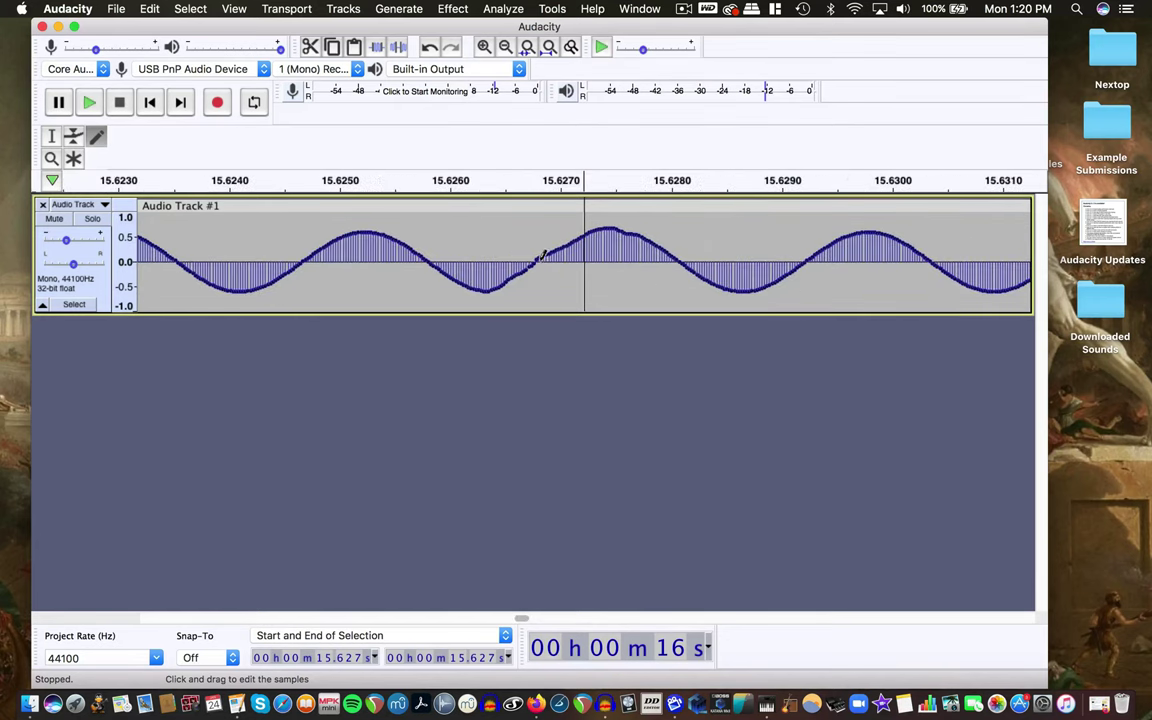
# Remove Audio Track #1 from the project.
pyautogui.press('super+3')
pyautogui.press('super+3')
pyautogui.press('super+3')
pyautogui.press('super+3')
pyautogui.press('super+3')
pyautogui.press('super+3')
pyautogui.press('super+3')
pyautogui.press('super+3')
pyautogui.press('super+3')
pyautogui.press('super+3')
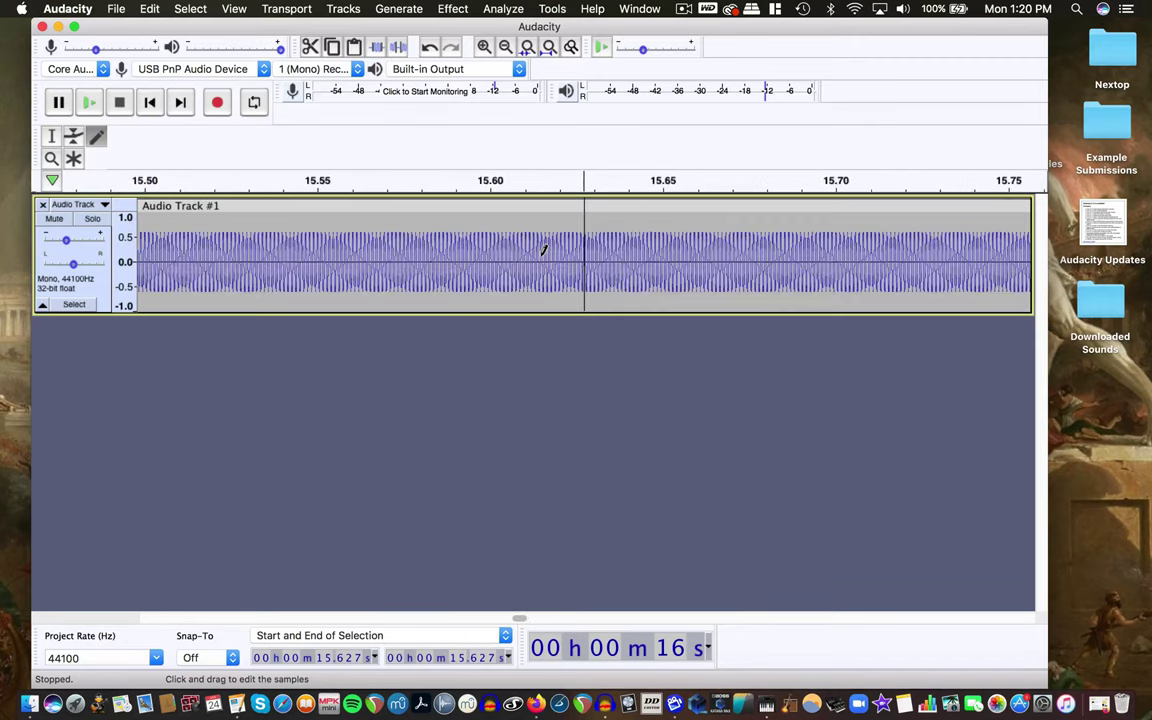
pyautogui.press('super+3')
pyautogui.press('super+3')
pyautogui.press('super+3')
pyautogui.press('super+3')
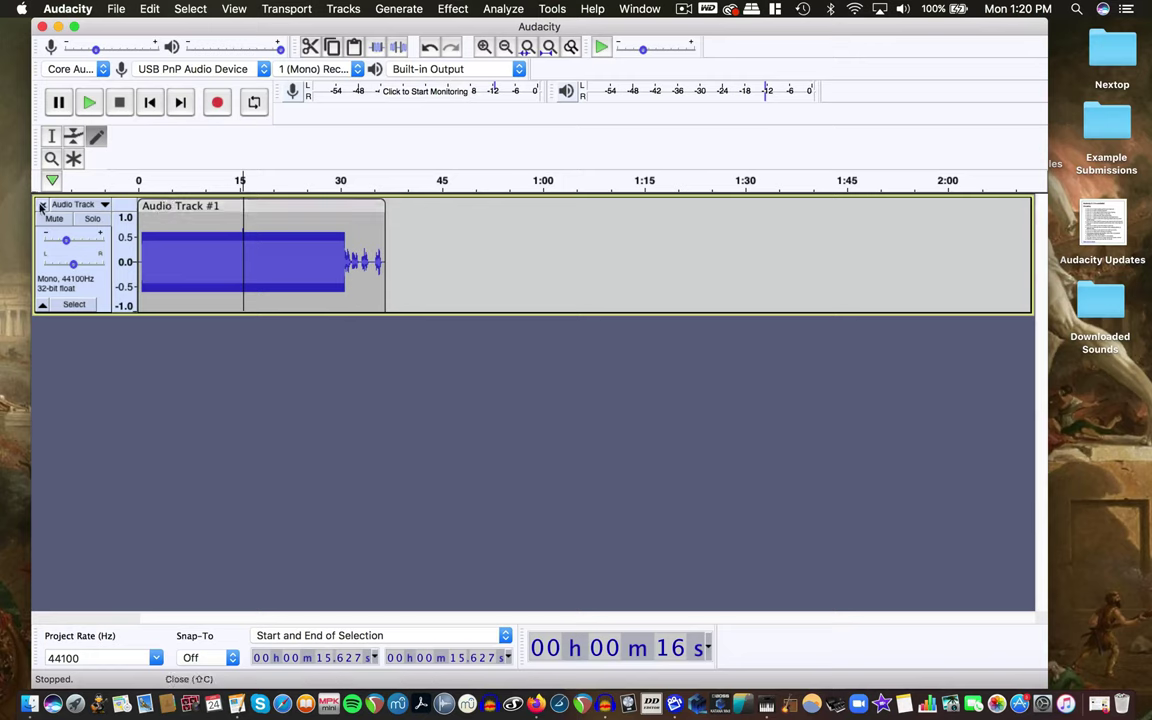
pyautogui.click(41, 205)
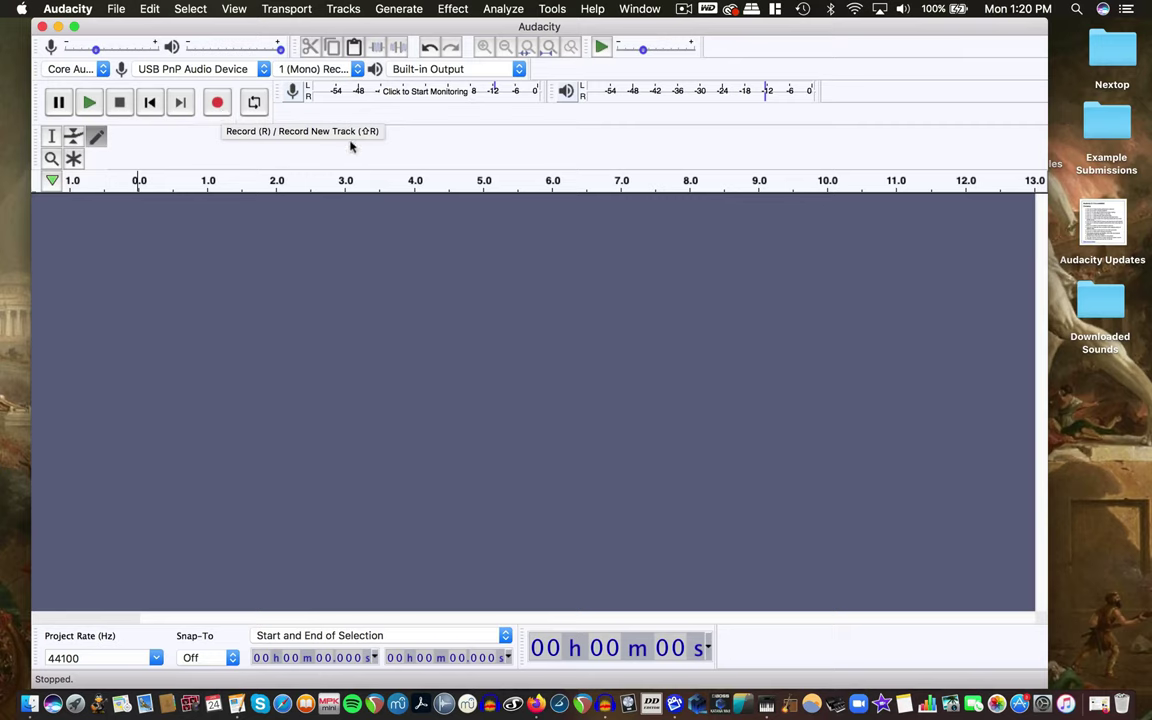
# Switch to Freesound in Firefox, browse its Sounds page and preview the 8 bit game music 001 sound under Recent Additions.
pyautogui.click(1098, 704)
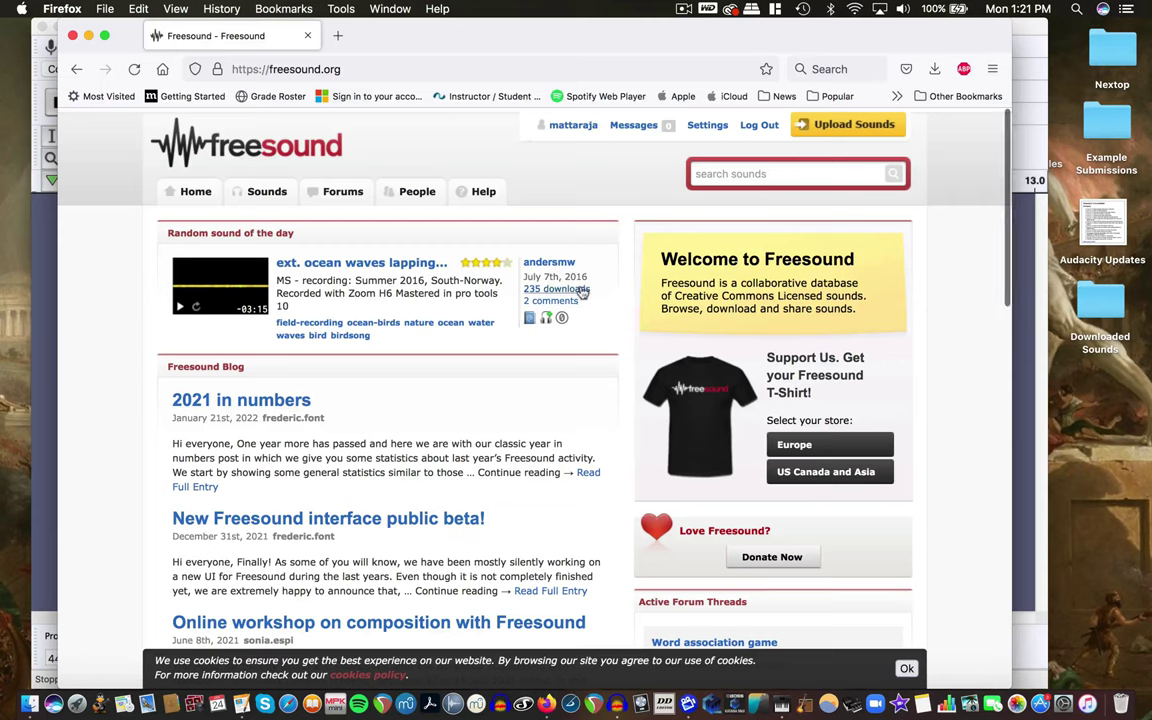
pyautogui.click(265, 195)
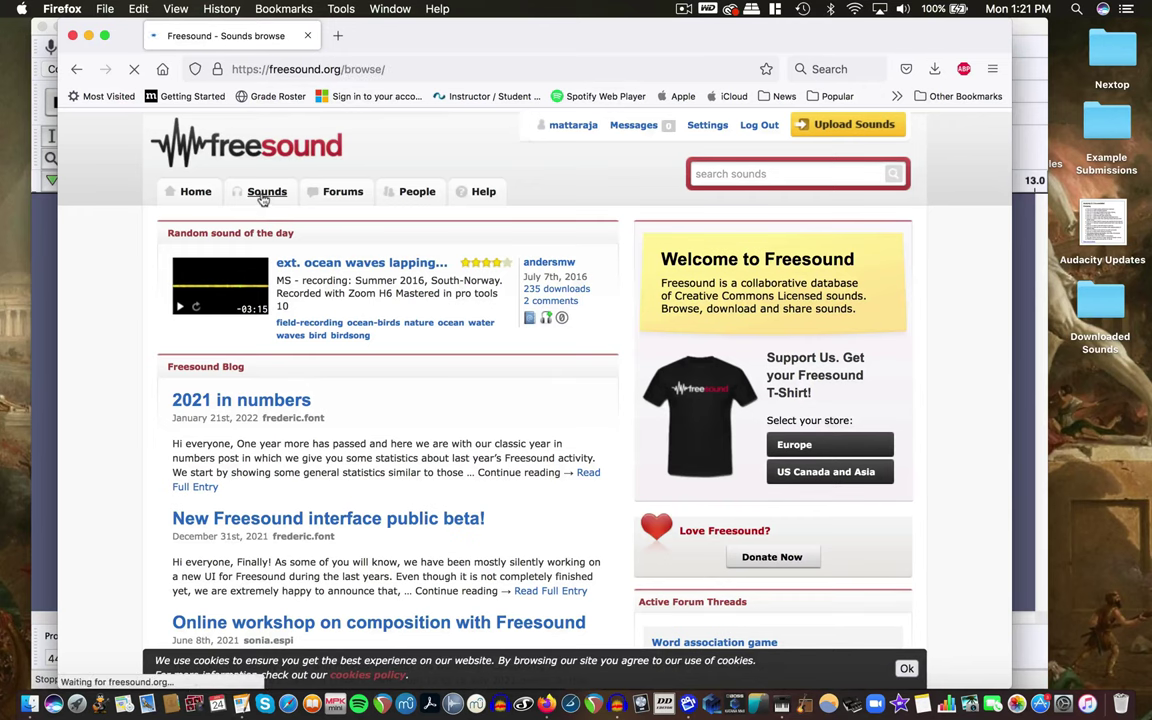
pyautogui.scroll(-2, 330, 350)
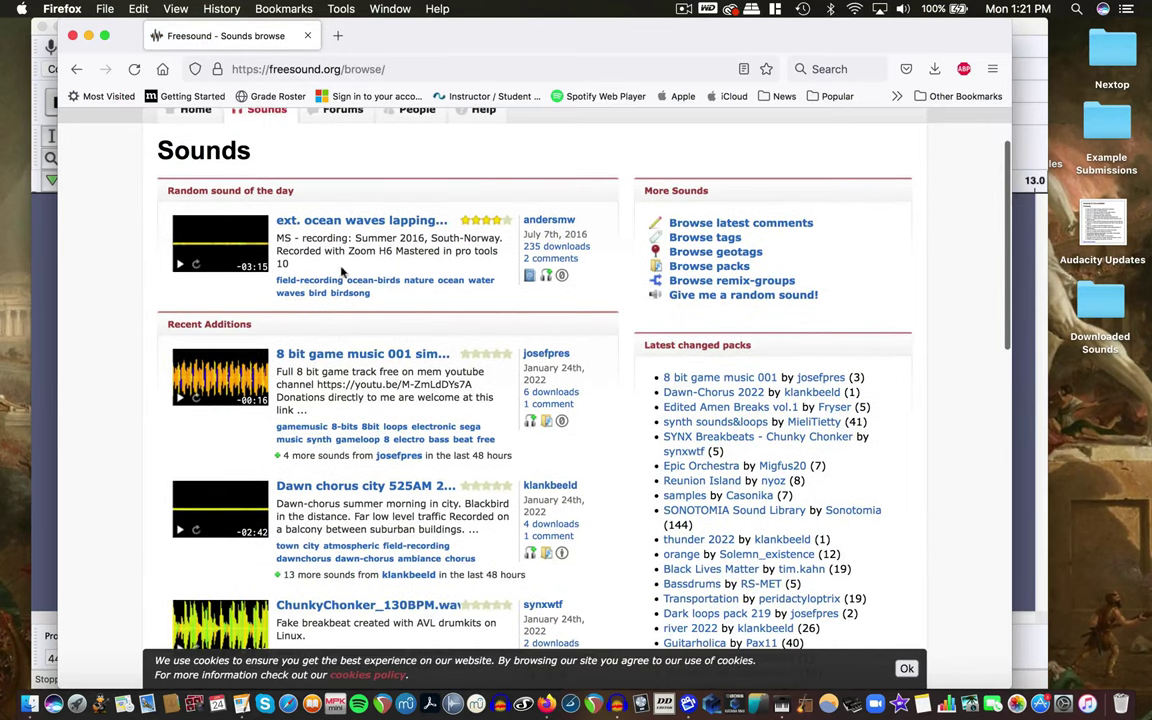
pyautogui.scroll(-1, 360, 250)
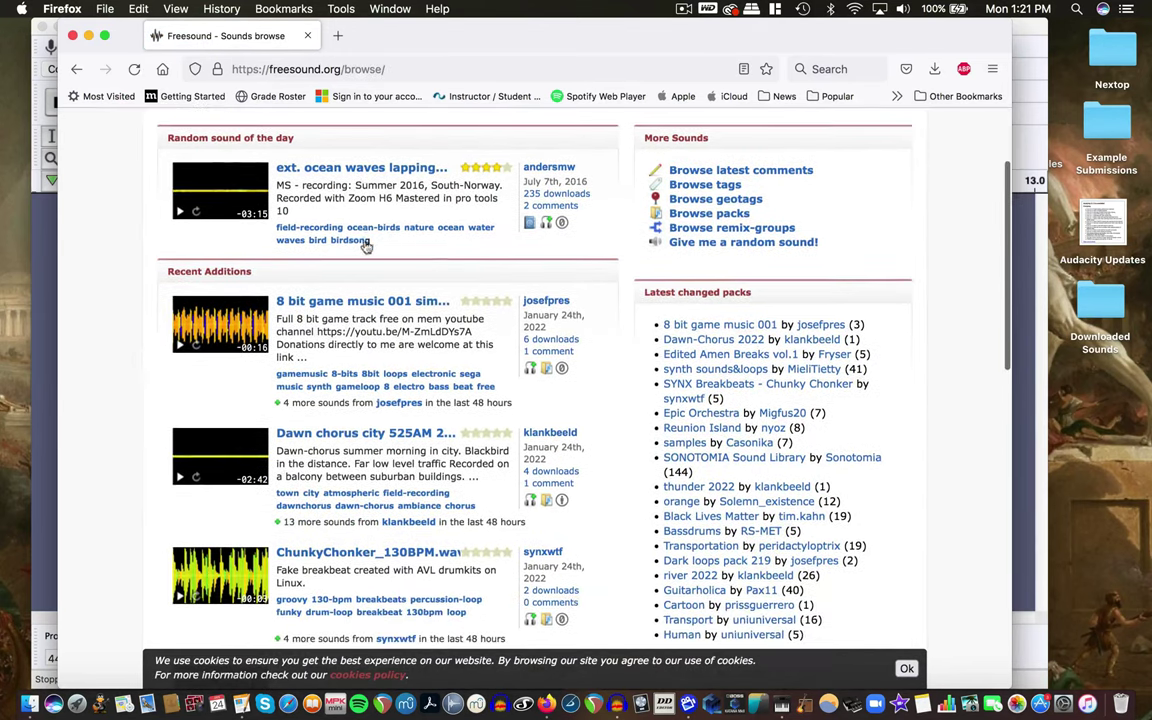
pyautogui.click(181, 347)
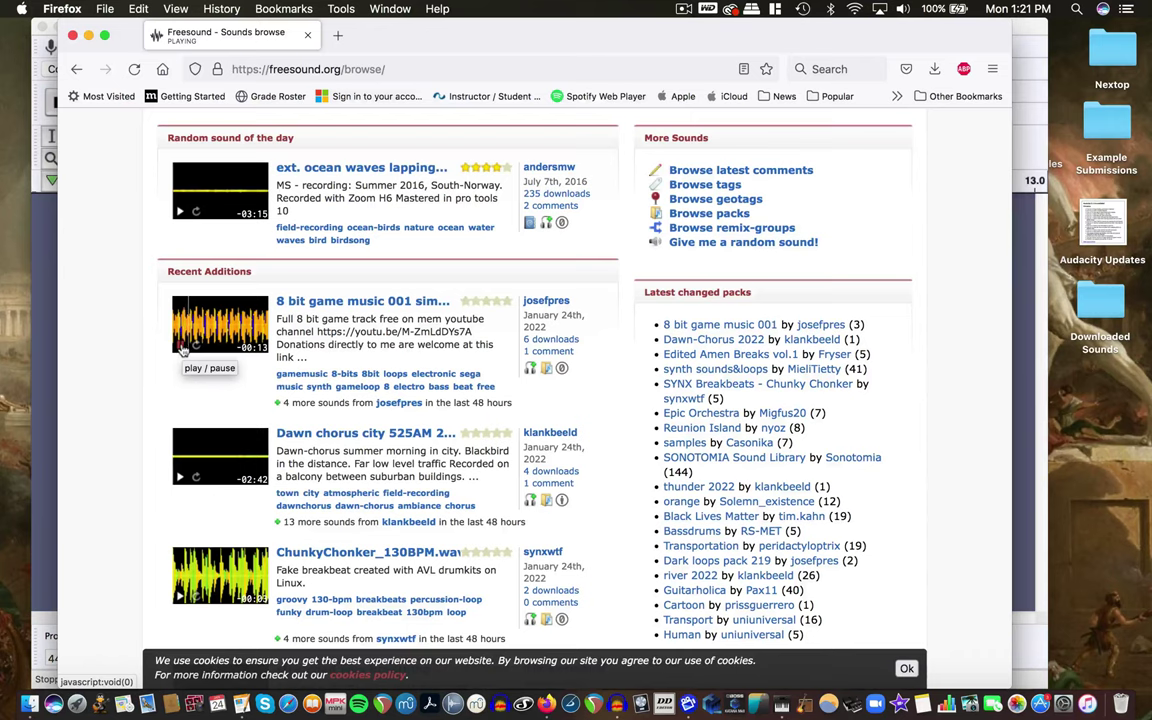
# Open the 8 bit game music 001 sound's page and read the Creative Commons license it links to.
pyautogui.click(328, 299)
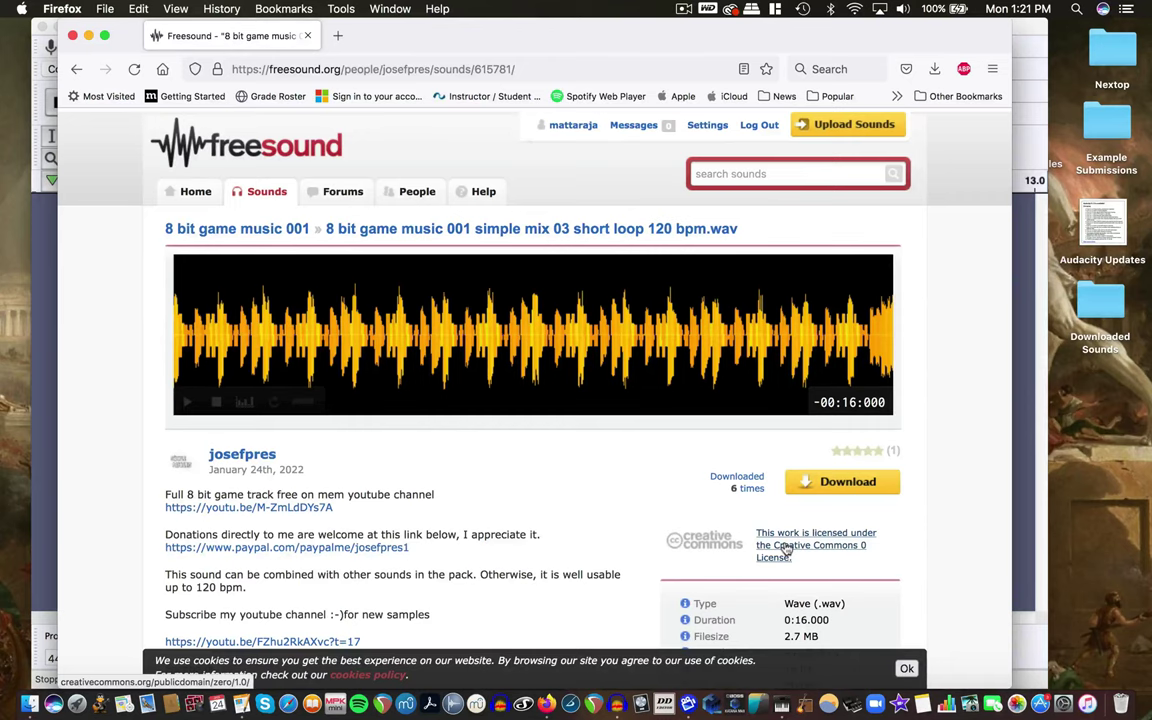
pyautogui.scroll(-1, 787, 549)
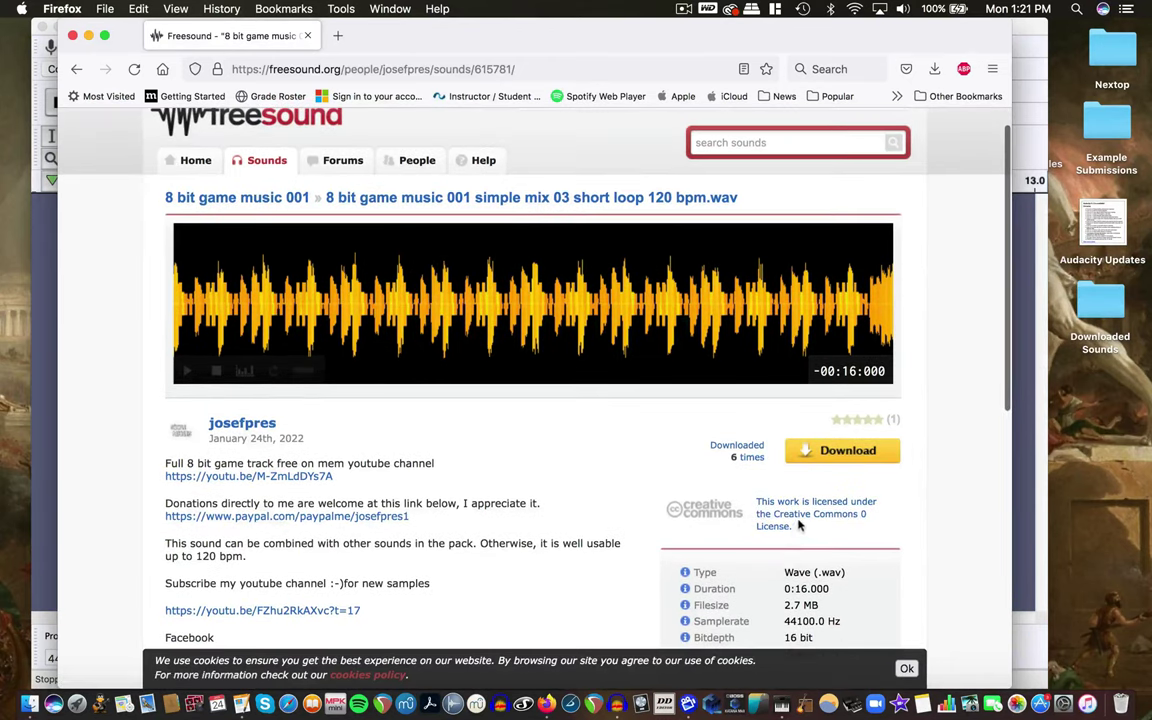
pyautogui.click(800, 516)
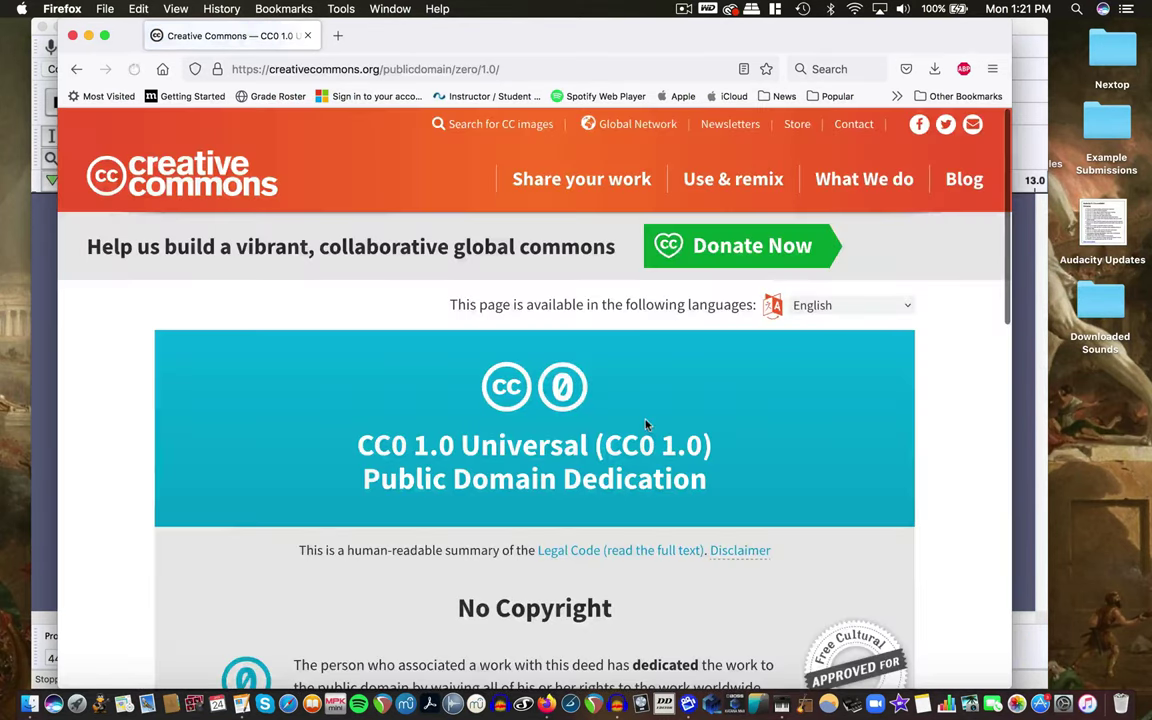
pyautogui.scroll(-3, 691, 427)
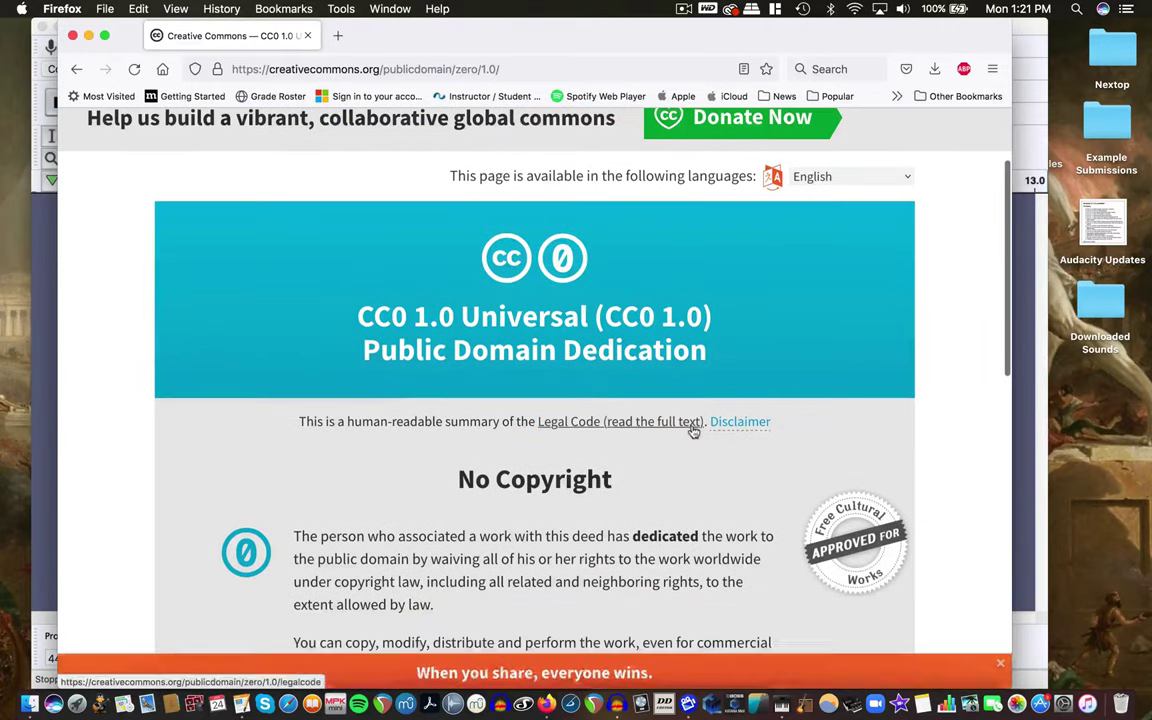
pyautogui.scroll(2, 692, 432)
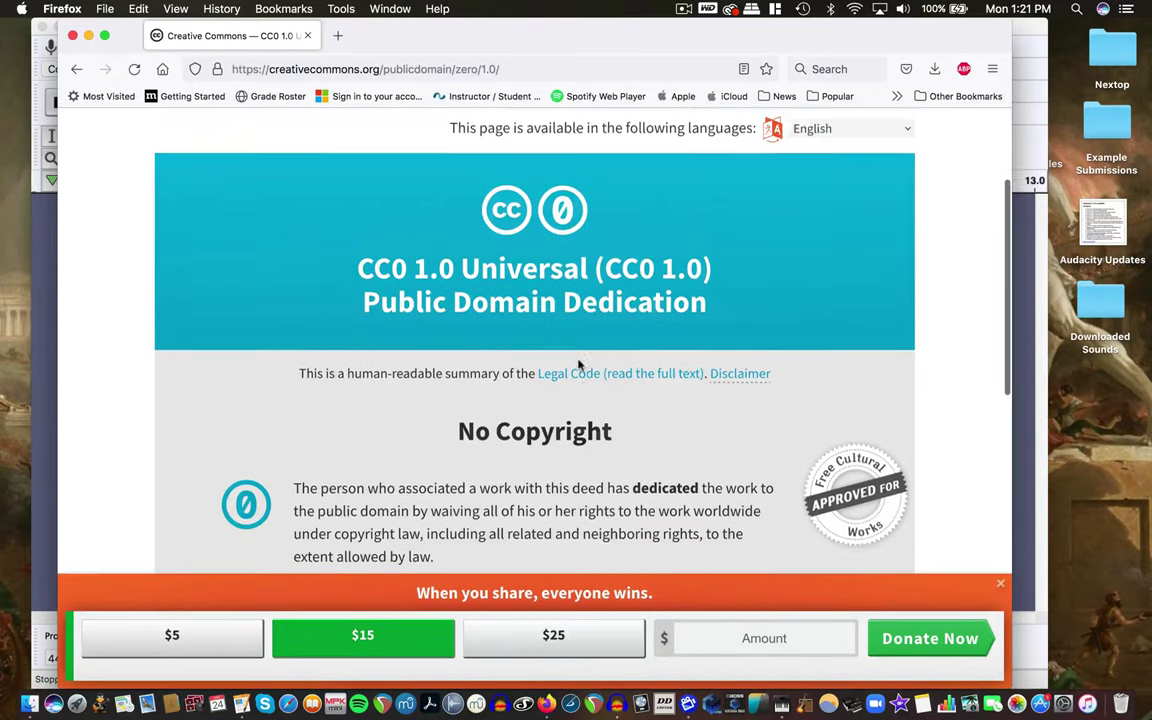
# Return to the sound's page and review its description, license, file details and tags.
pyautogui.click(76, 69)
pyautogui.scroll(-1, 720, 420)
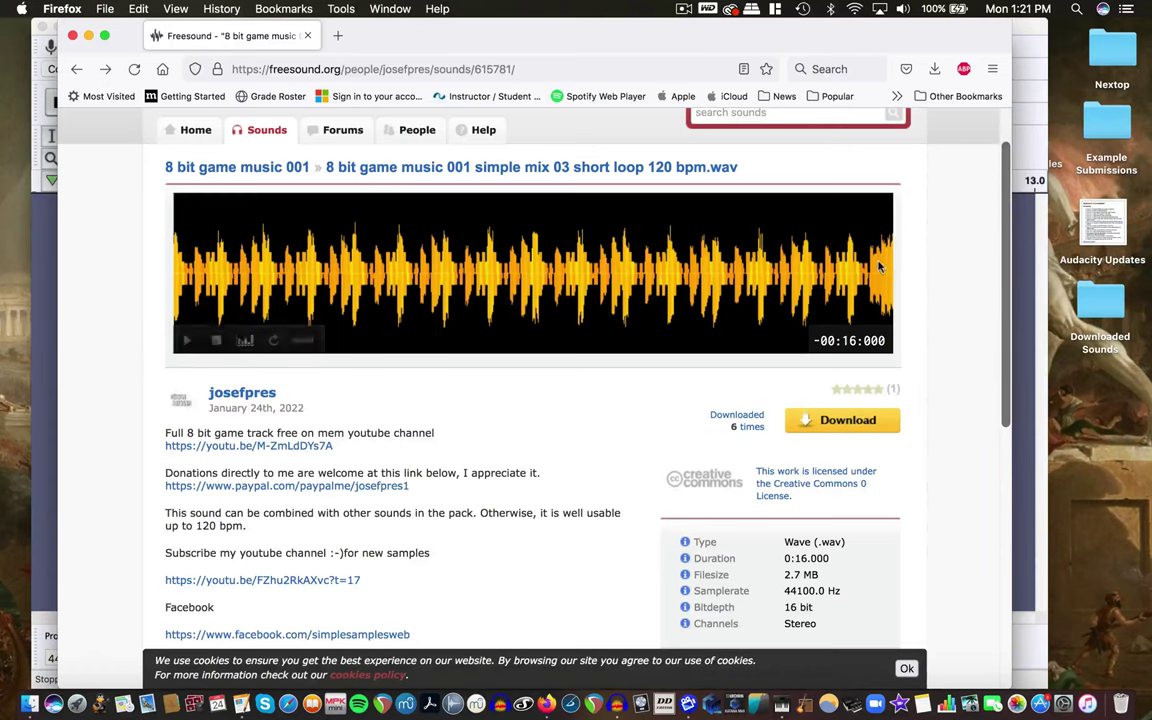
pyautogui.scroll(-3, 966, 373)
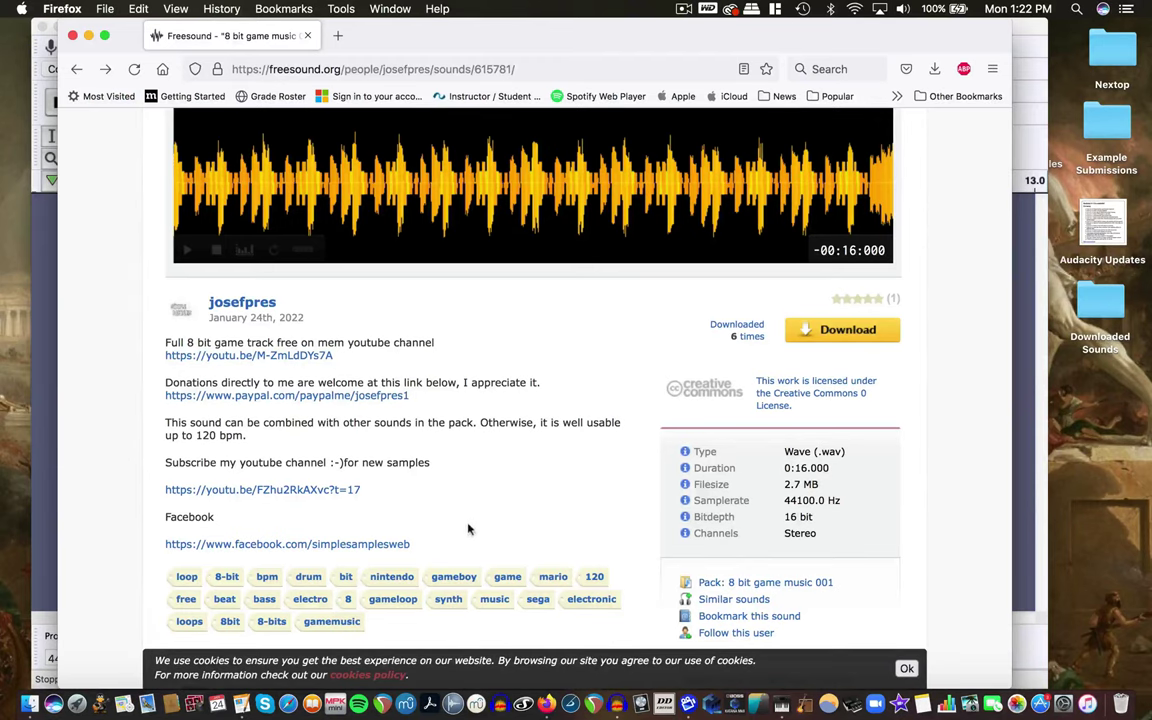
pyautogui.scroll(2, 541, 489)
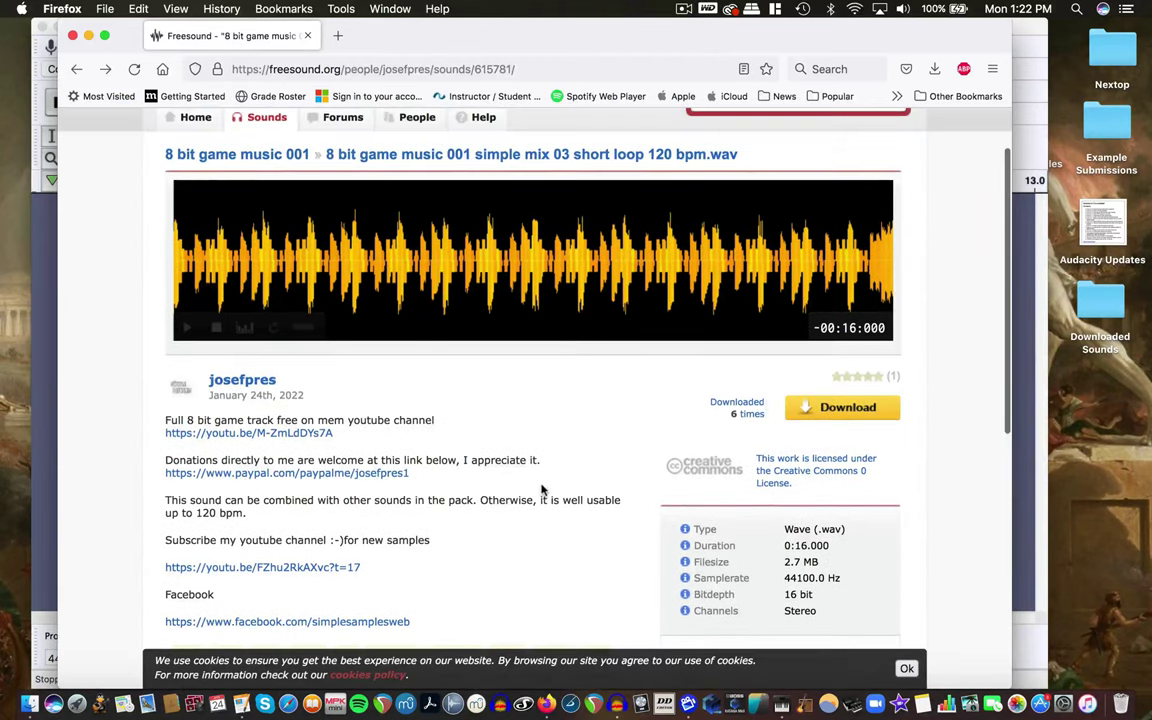
# Minimize both Firefox windows and open the Downloaded Sounds folder from the desktop over the Audacity project.
pyautogui.scroll(2, 541, 489)
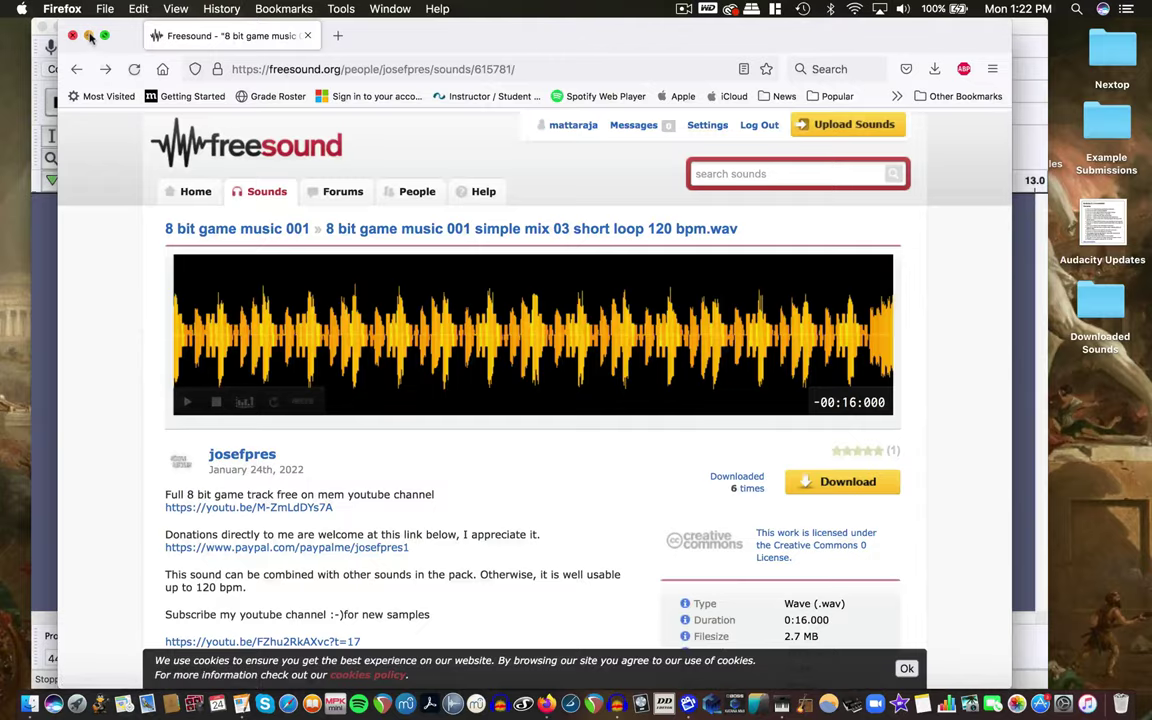
pyautogui.click(88, 36)
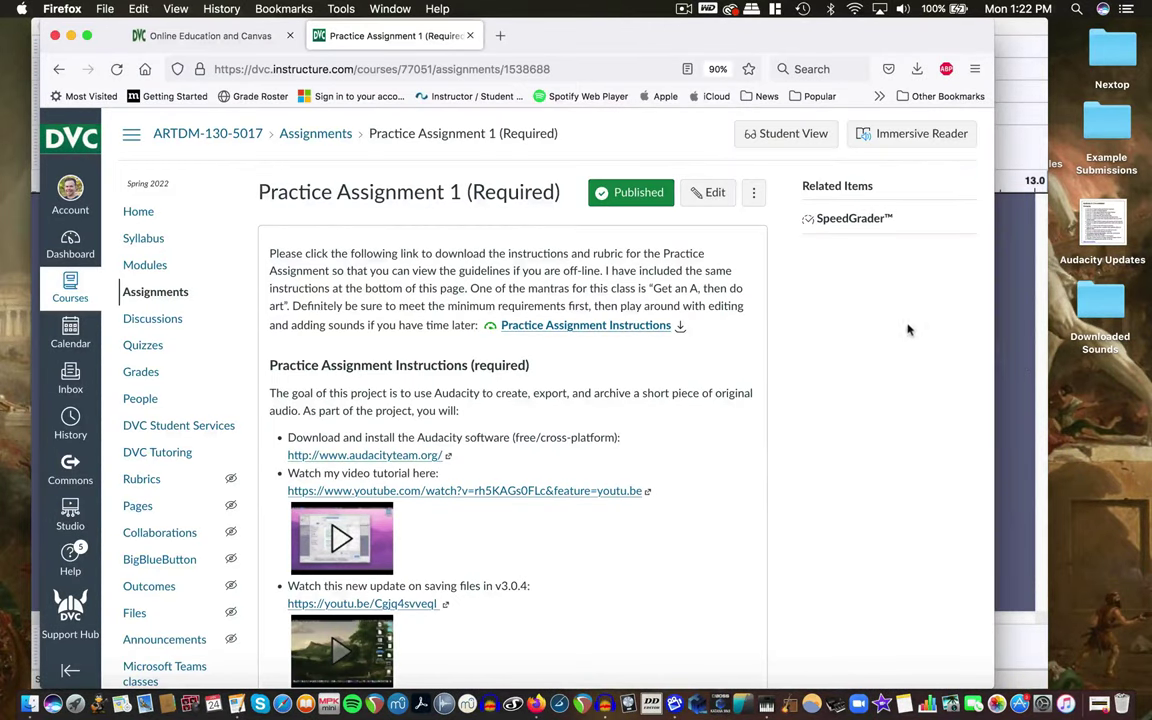
pyautogui.click(70, 38)
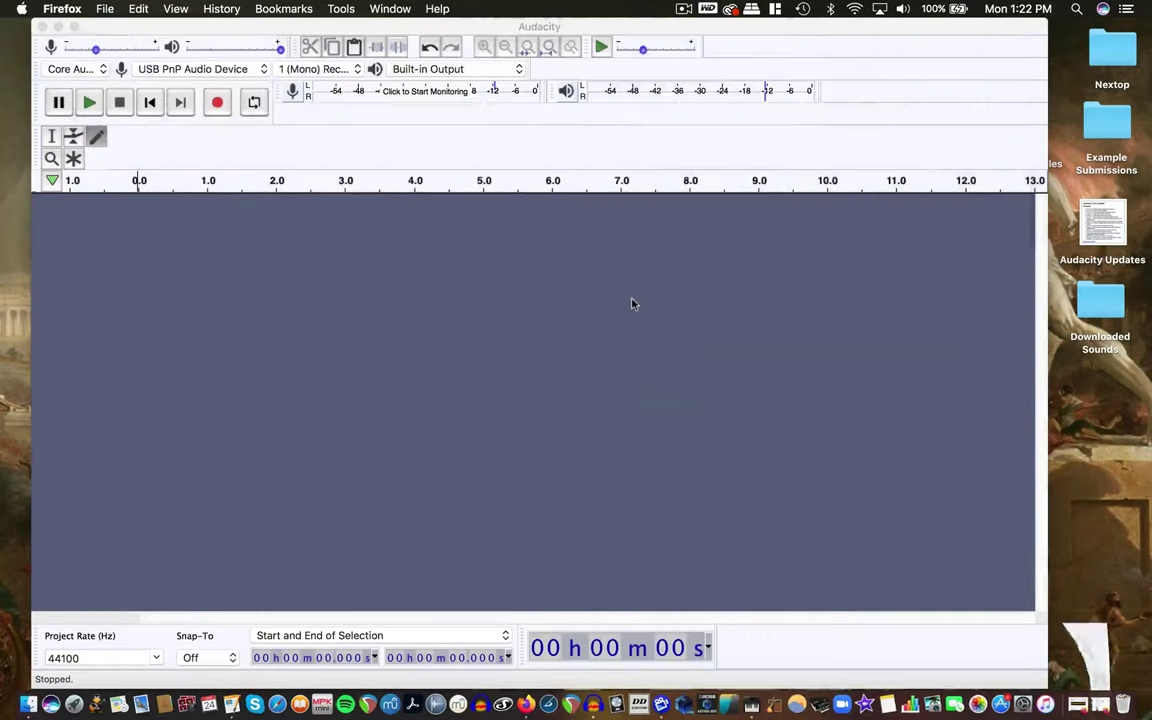
pyautogui.doubleClick(1105, 314)
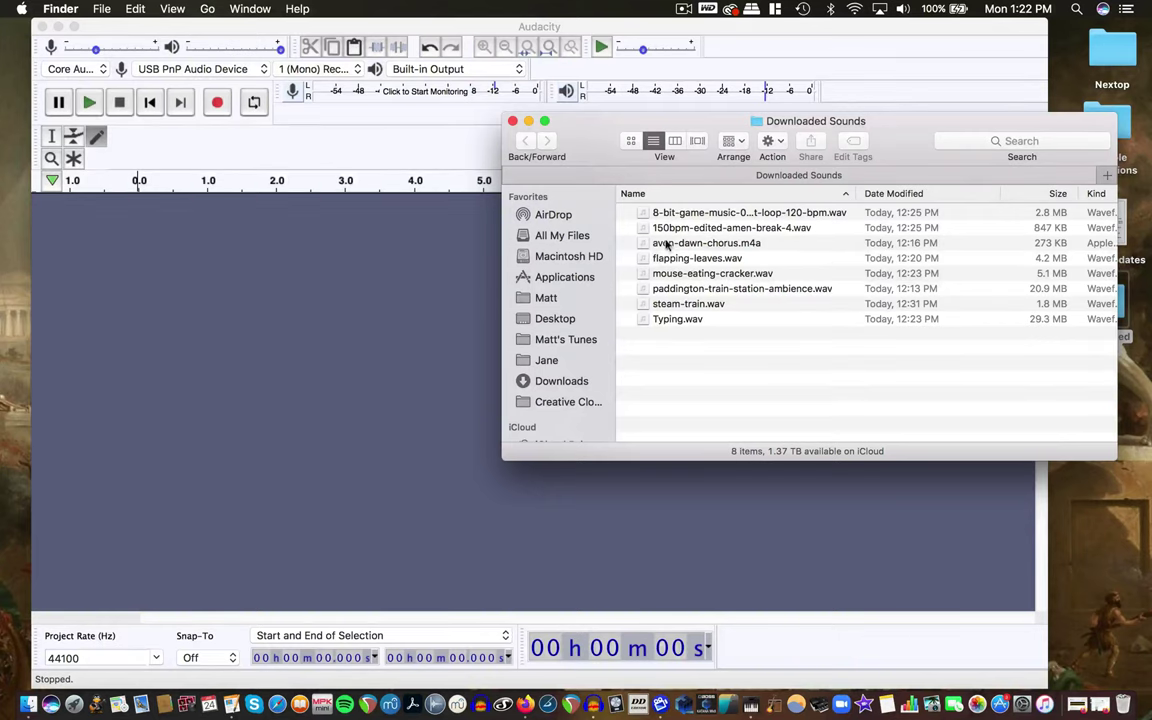
pyautogui.moveTo(547, 139); pyautogui.dragTo(512, 209)
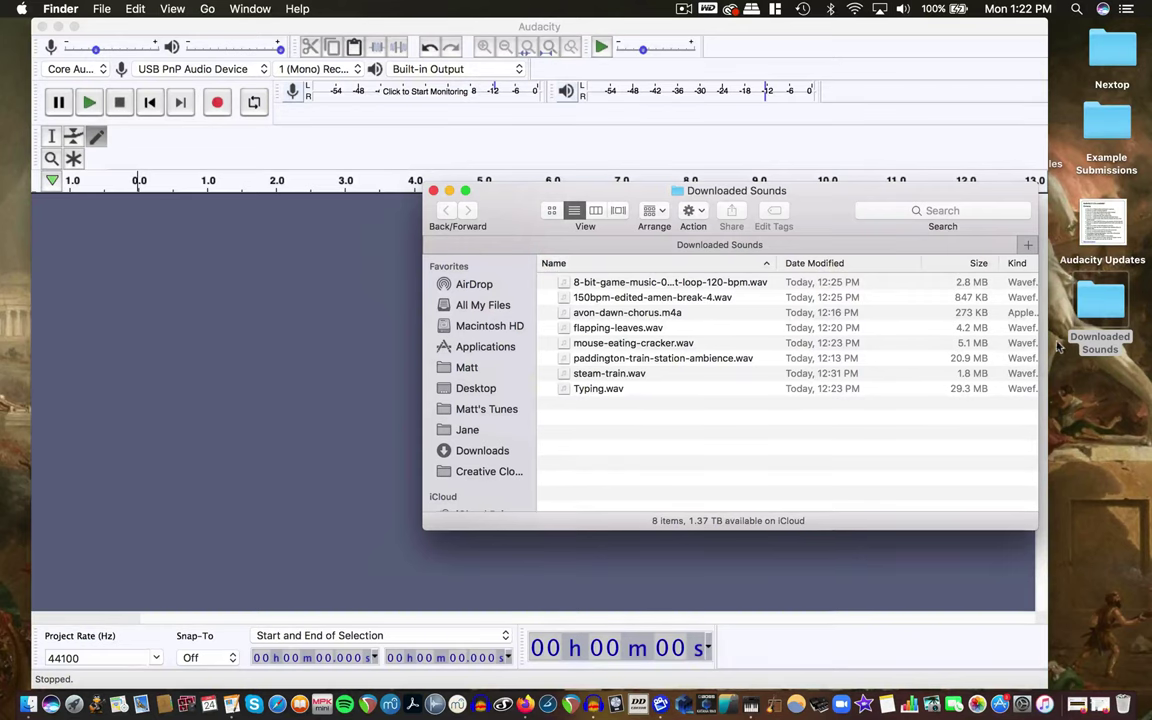
# Reopen the Freesound window, start downloading the 8 bit game music 001 sound, dismiss the save dialog and minimize the window.
pyautogui.click(1077, 704)
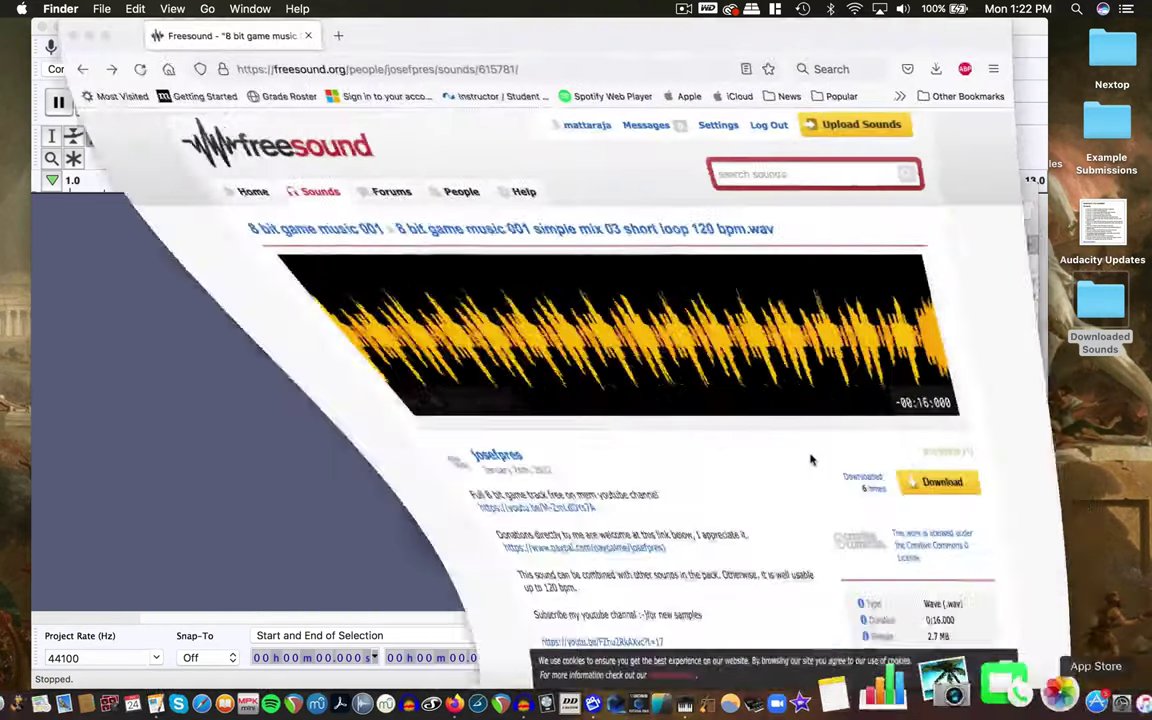
pyautogui.click(830, 484)
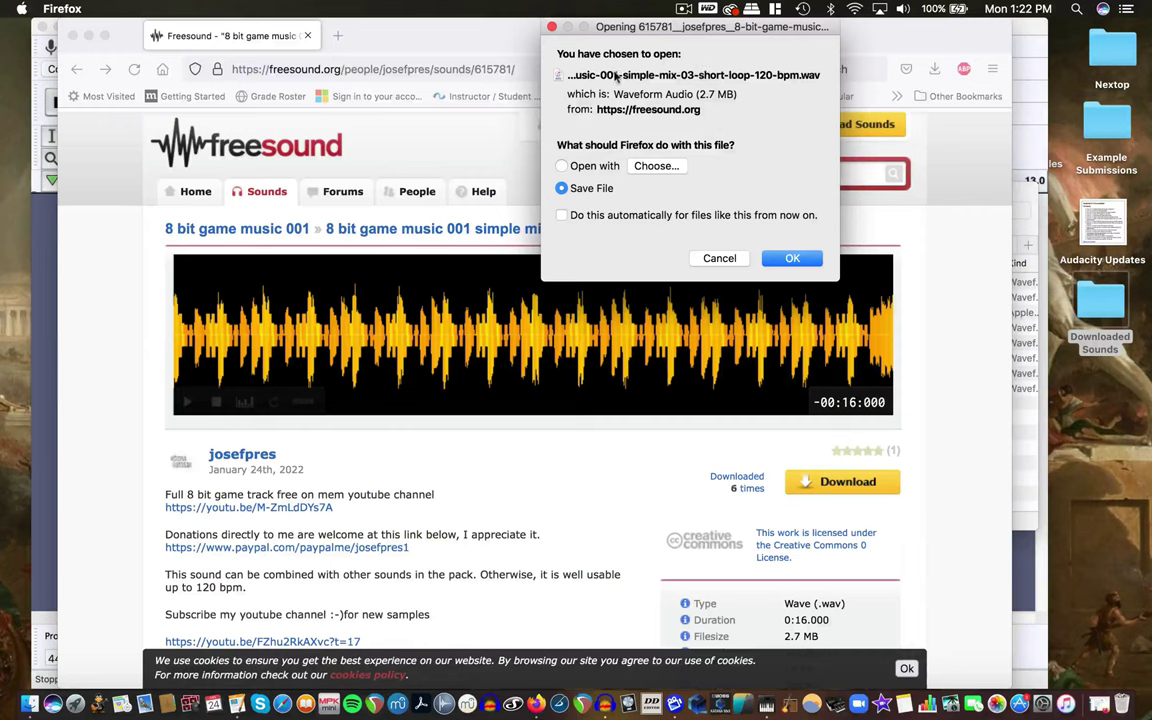
pyautogui.click(552, 28)
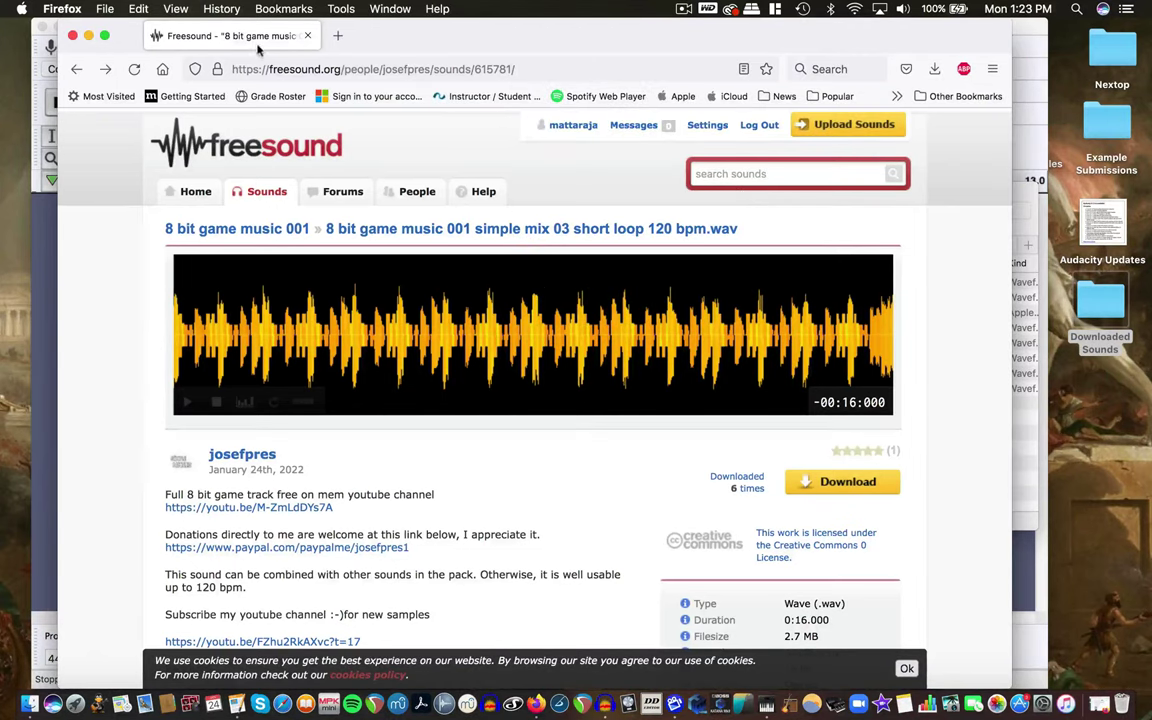
pyautogui.click(87, 36)
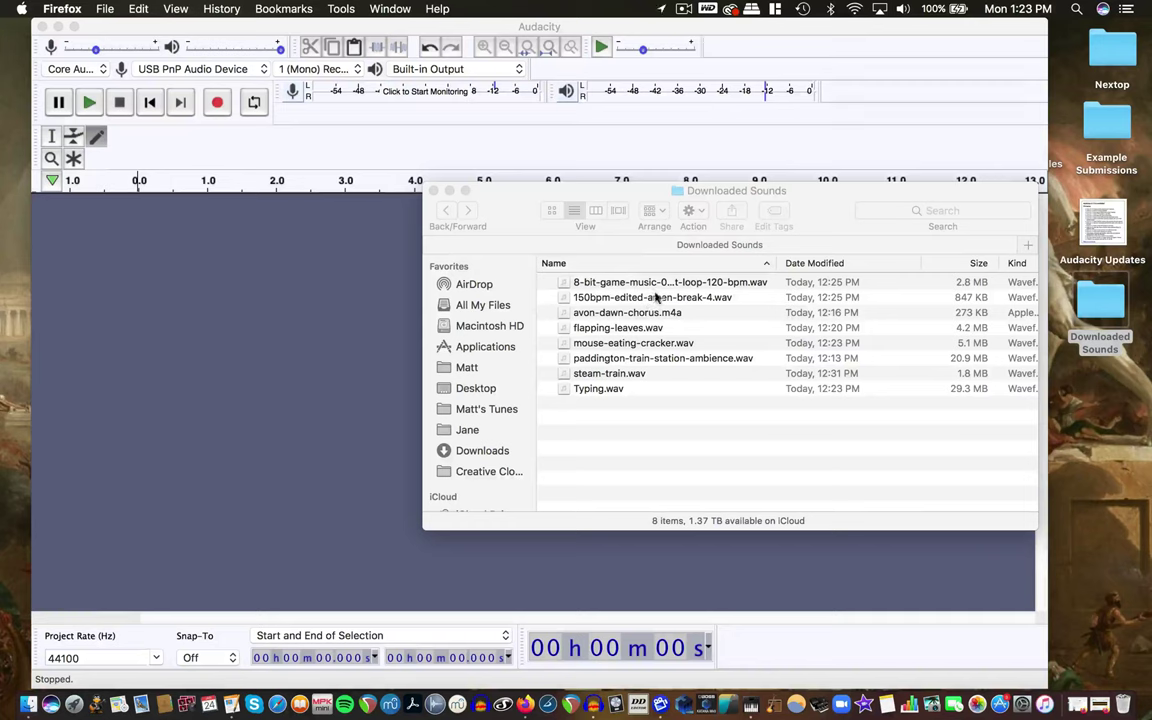
# Import the 8-bit game music WAV from the Downloaded Sounds folder into the Audacity project and briefly play it.
pyautogui.click(622, 307)
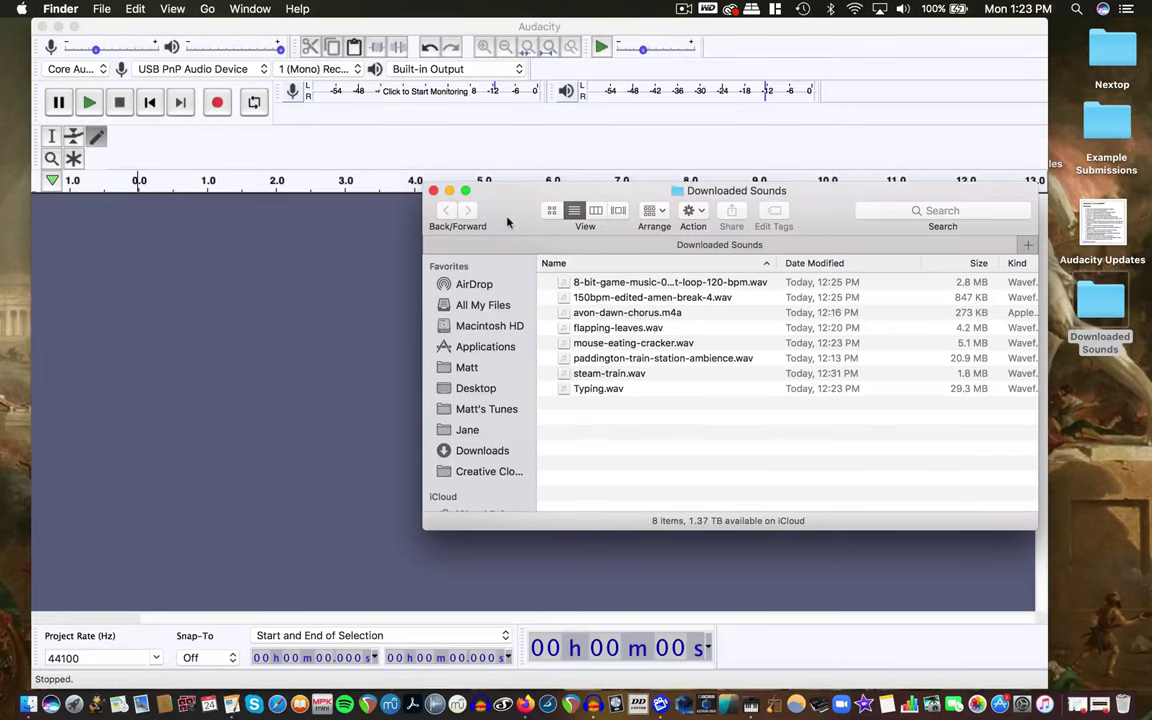
pyautogui.moveTo(507, 205); pyautogui.dragTo(592, 166)
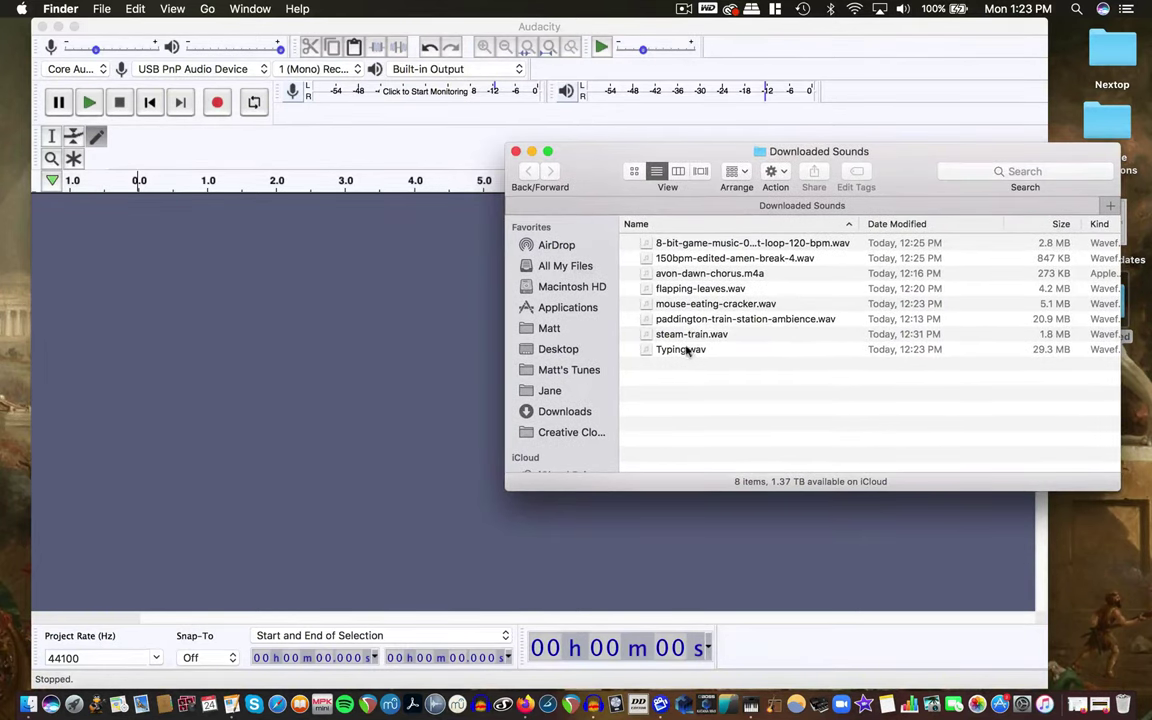
pyautogui.click(714, 246)
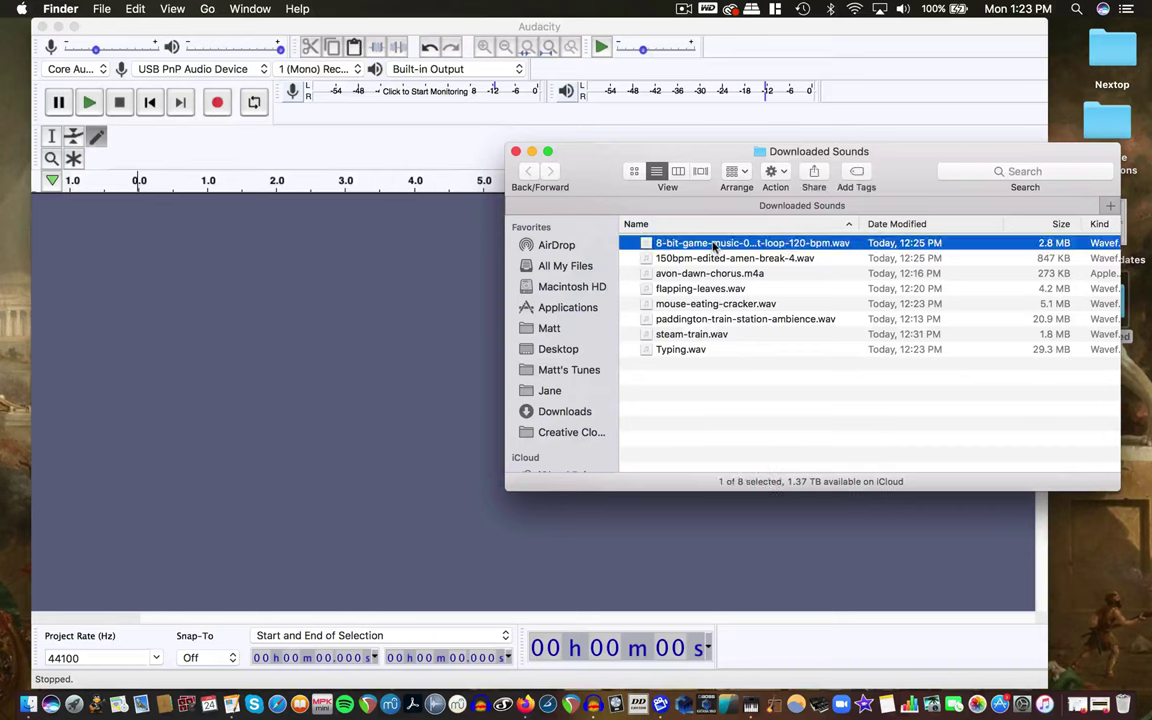
pyautogui.moveTo(714, 246); pyautogui.dragTo(157, 236)
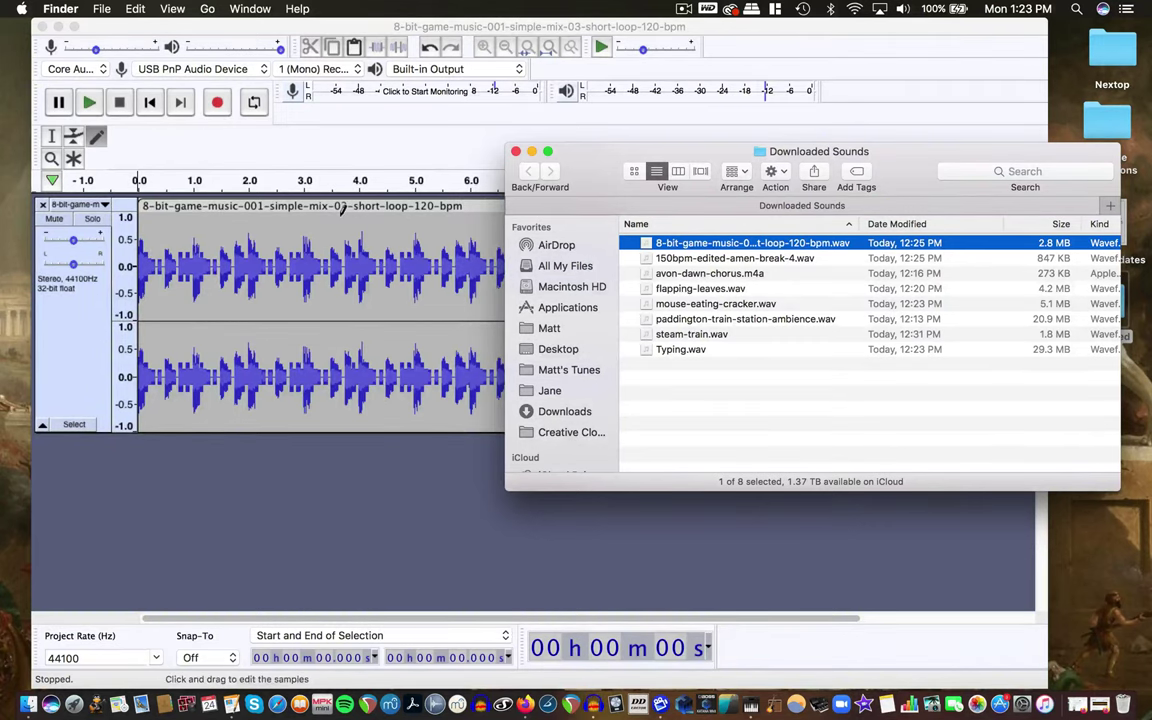
pyautogui.click(166, 180)
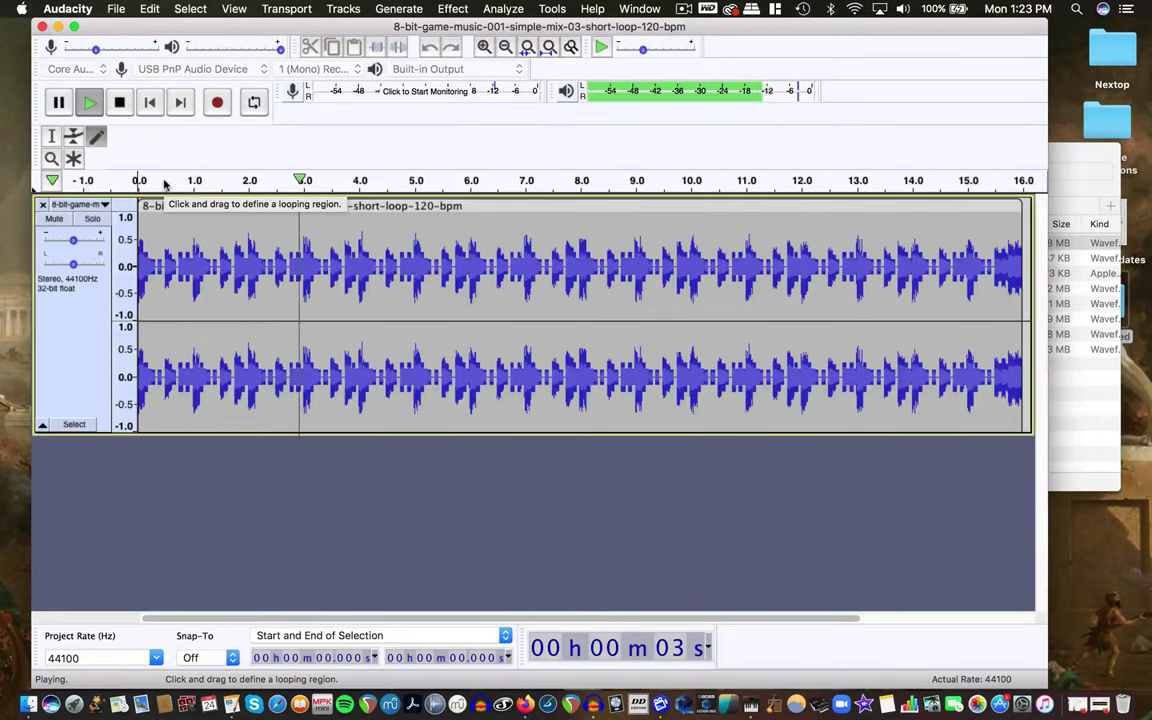
pyautogui.press('space')
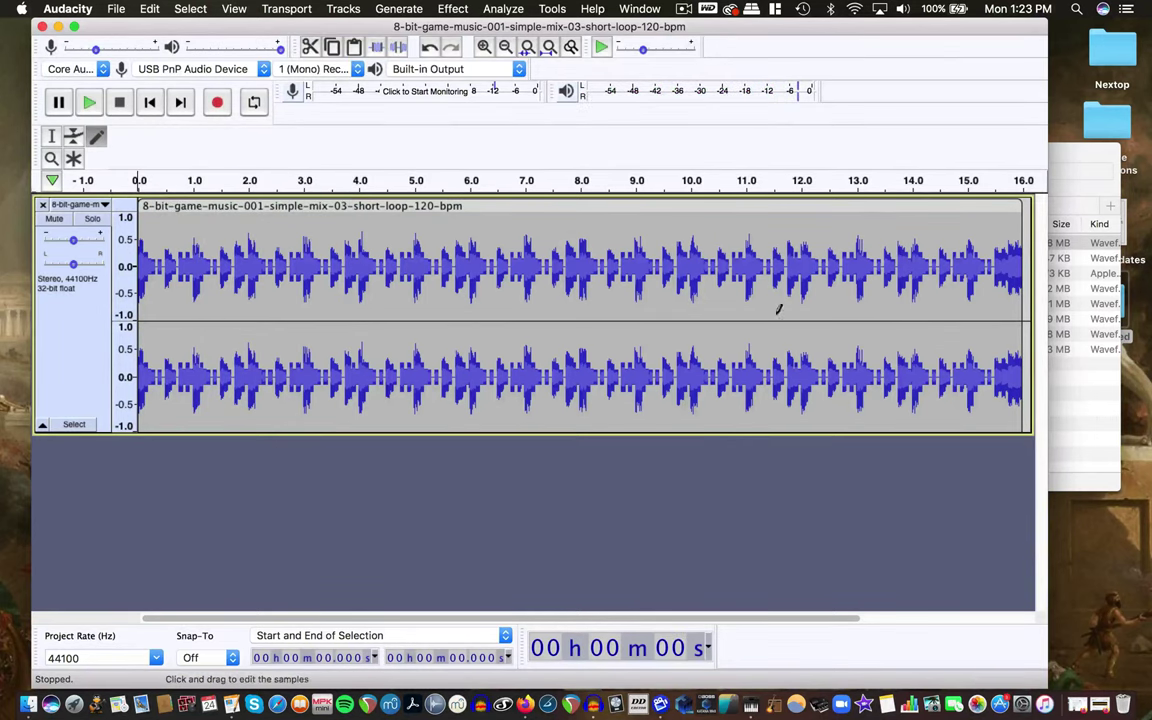
# Import 150bpm-edited-amen-break-4.wav from the Downloaded Sounds folder as a second track below the first and close the folder.
pyautogui.click(1075, 366)
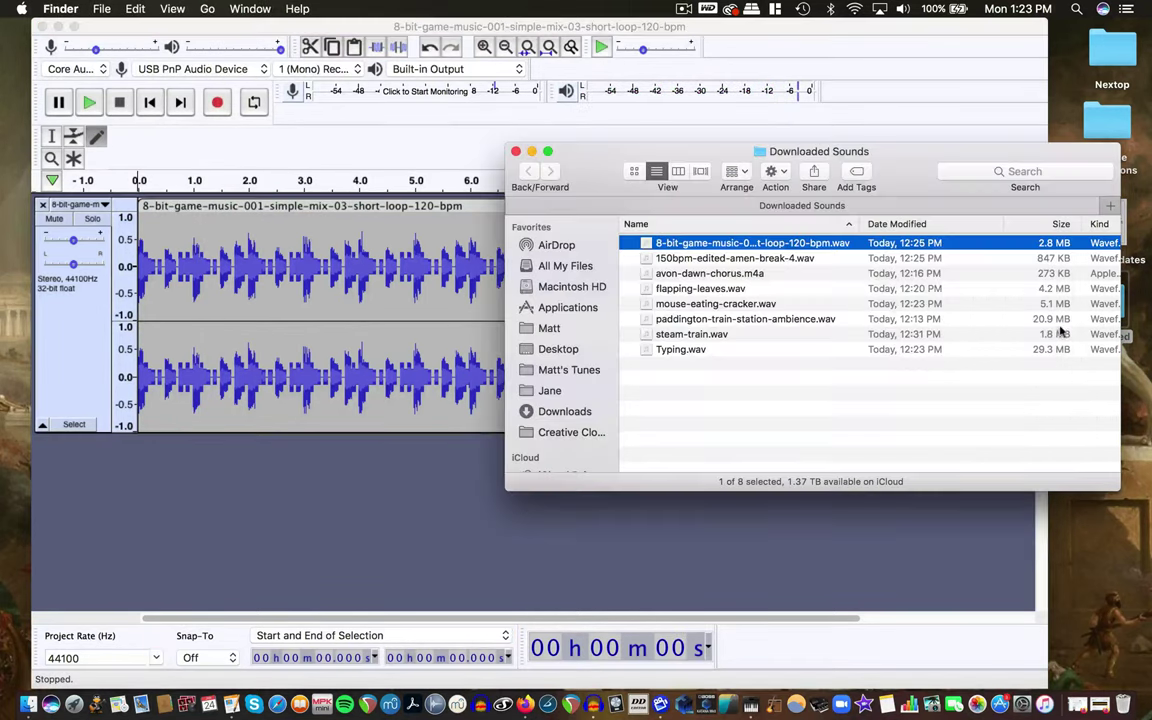
pyautogui.click(768, 259)
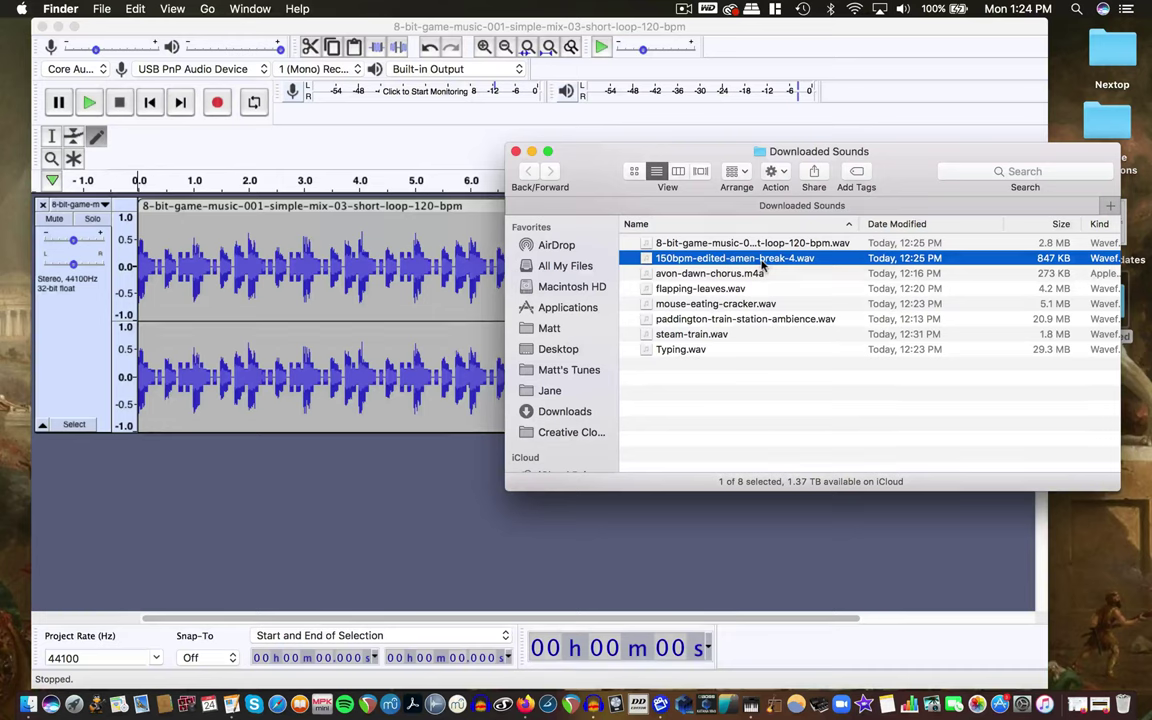
pyautogui.moveTo(762, 263); pyautogui.dragTo(250, 487)
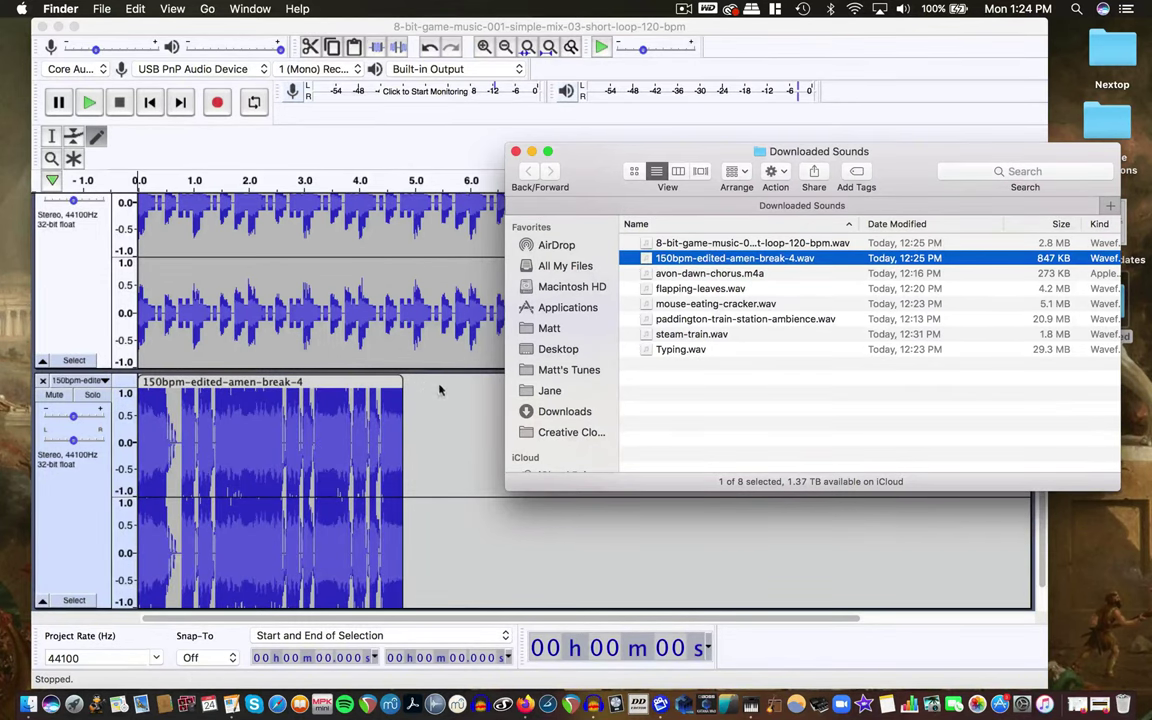
pyautogui.click(516, 152)
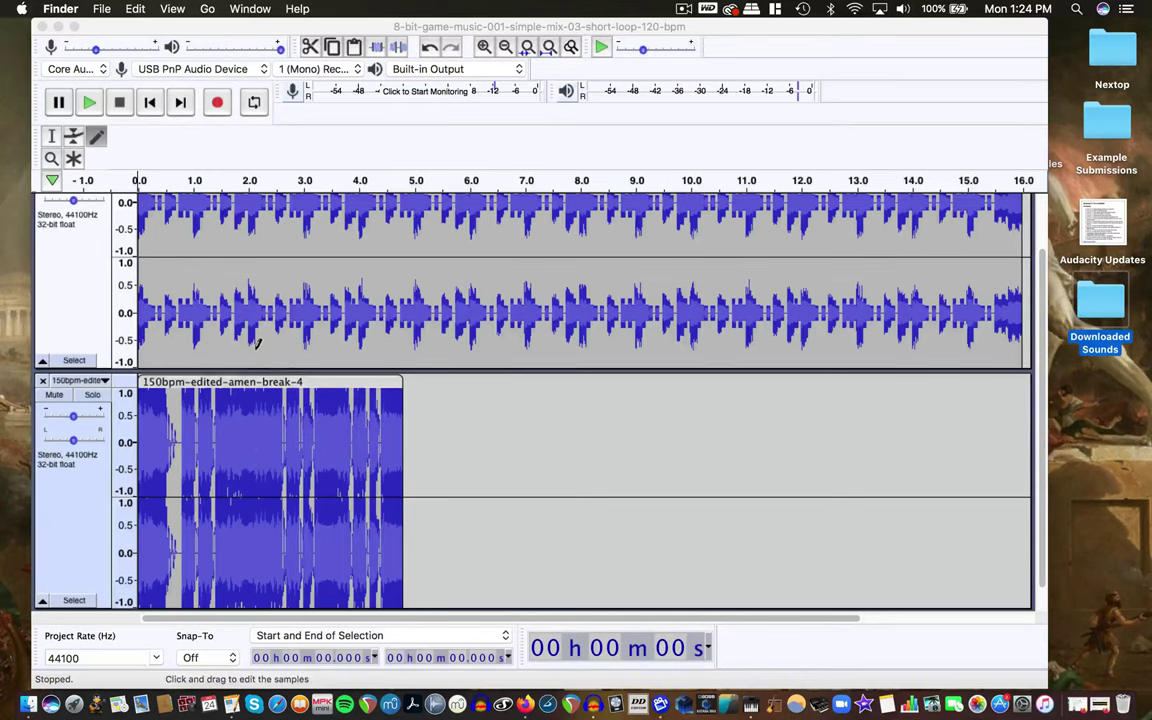
# Reduce the height of both tracks so they fit in view, and collapse and re-expand the 150bpm-edited-amen-break-4 track.
pyautogui.scroll(2, 257, 344)
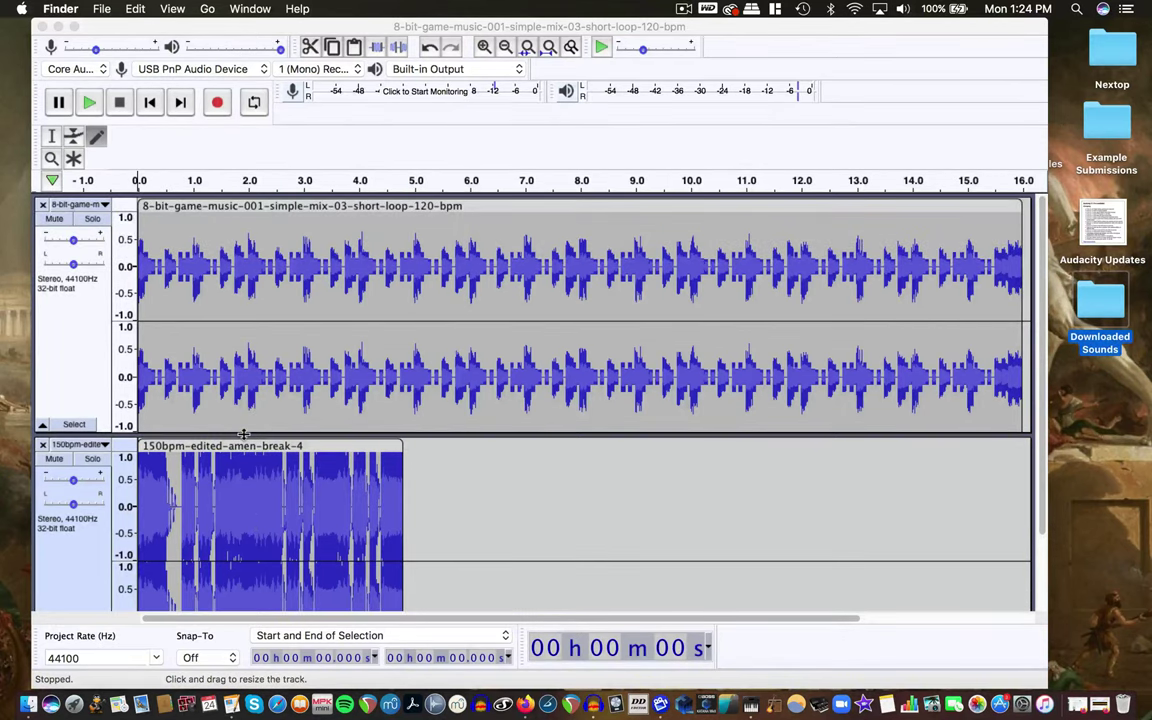
pyautogui.moveTo(248, 431); pyautogui.dragTo(246, 331)
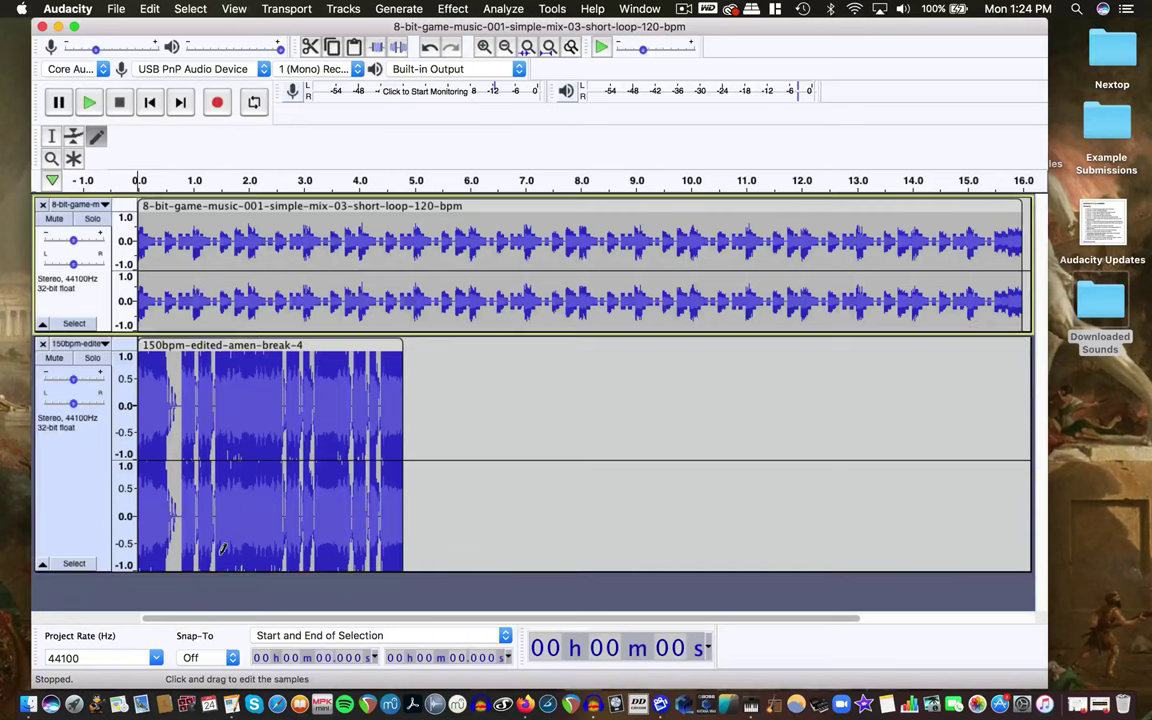
pyautogui.moveTo(217, 572); pyautogui.dragTo(120, 450)
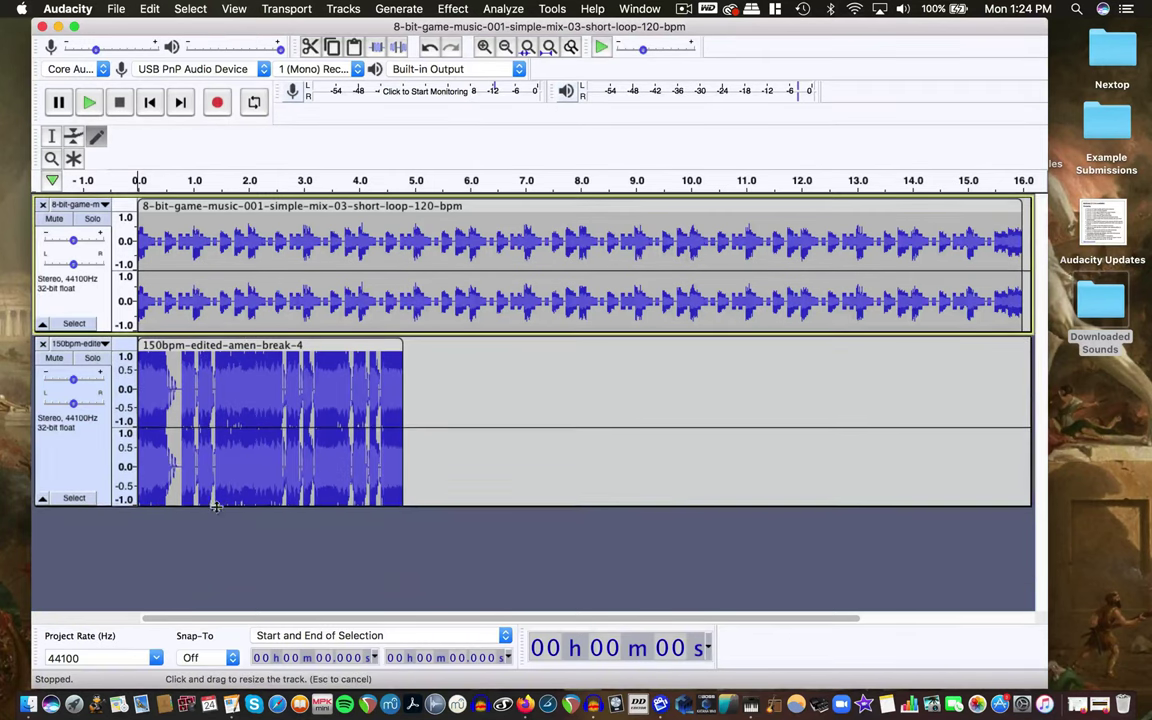
pyautogui.click(42, 444)
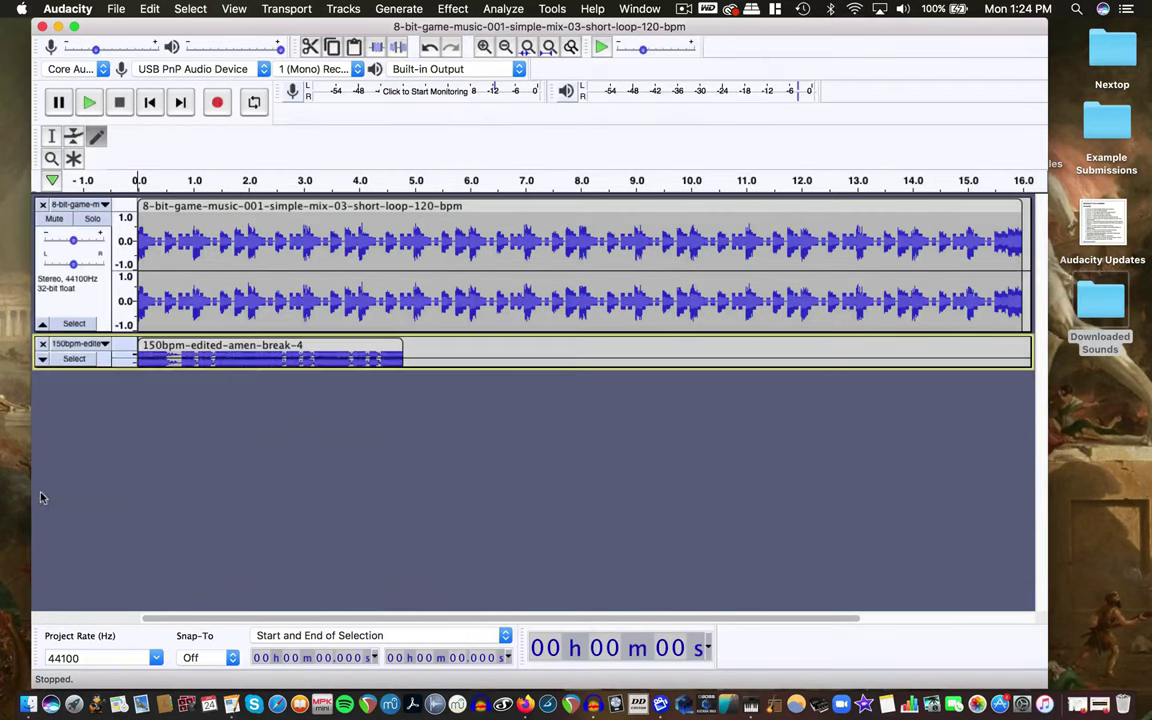
pyautogui.click(42, 358)
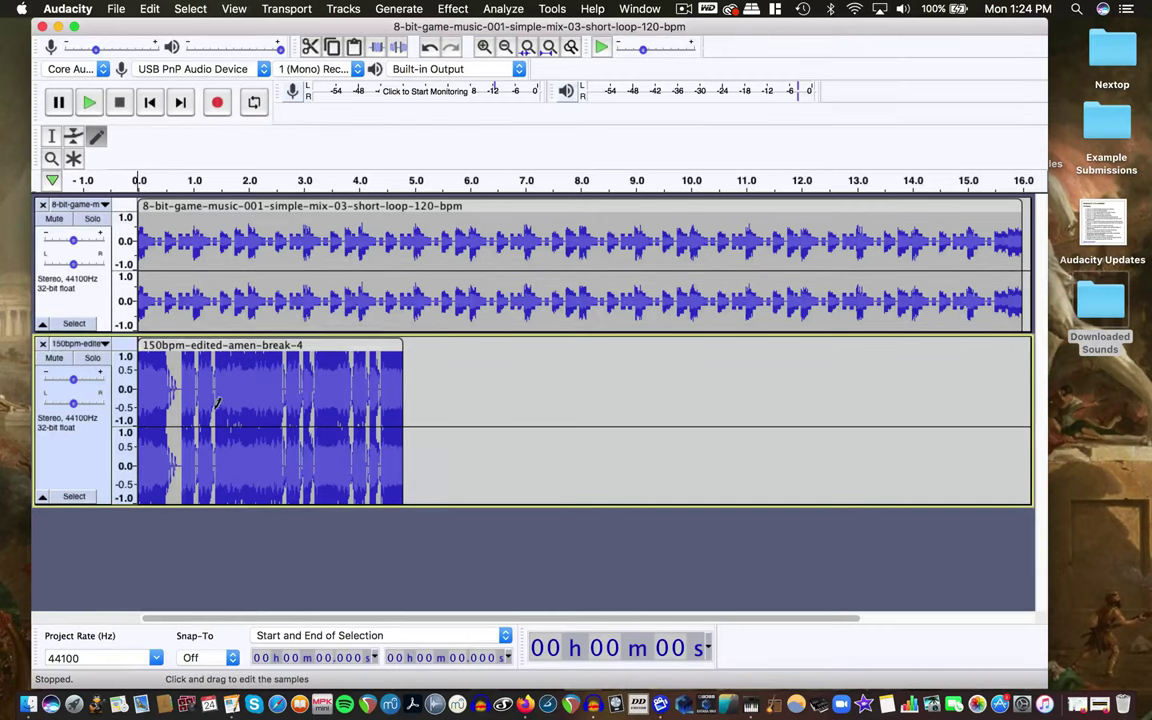
# Lower the 150bpm-edited-amen-break-4 track's gain to -12 dB, play both tracks together and raise that gain slightly.
pyautogui.moveTo(73, 379); pyautogui.dragTo(58, 385)
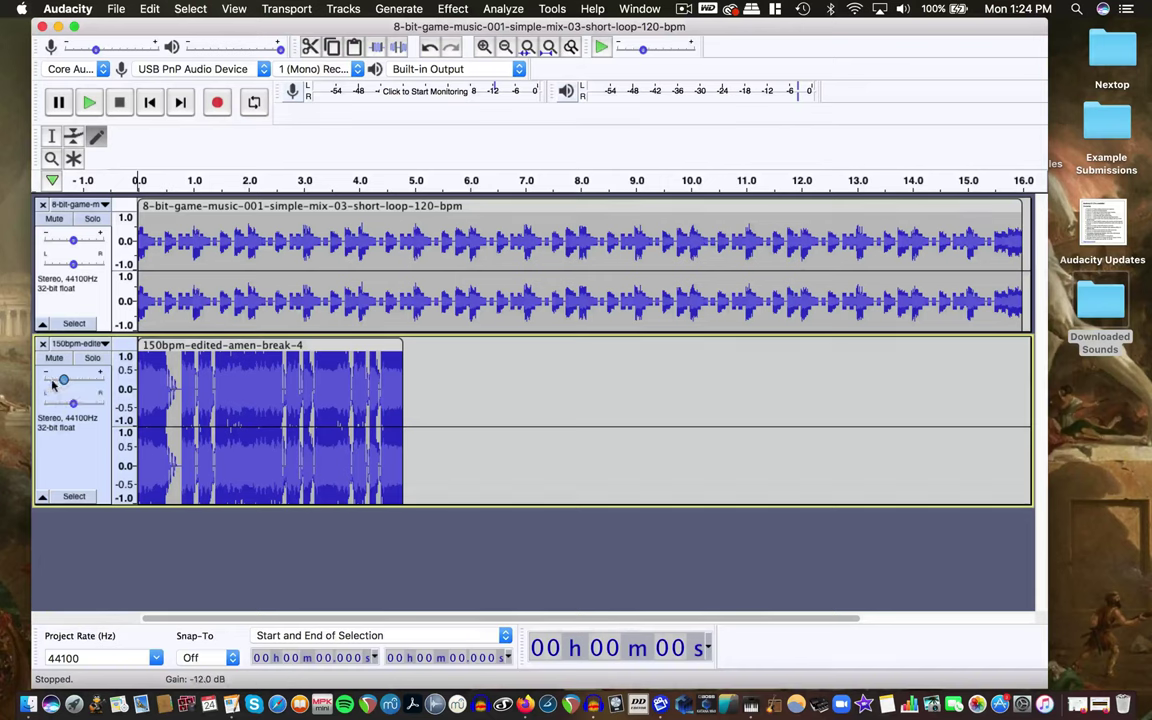
pyautogui.press('space')
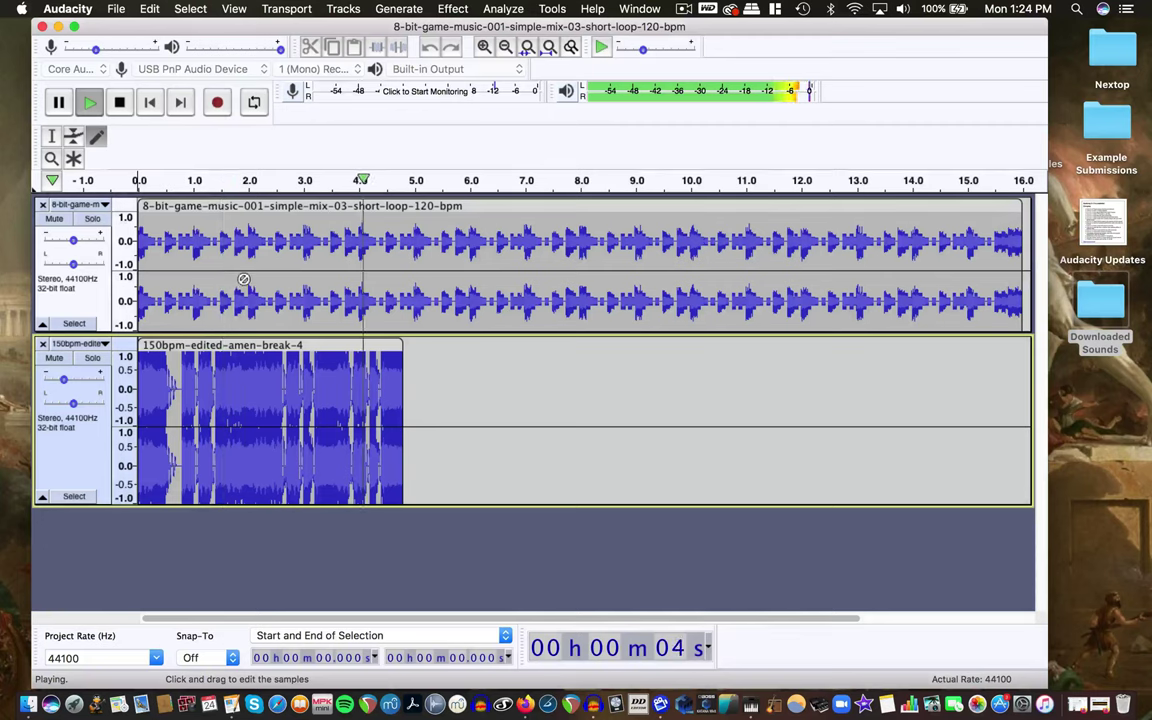
pyautogui.press('space')
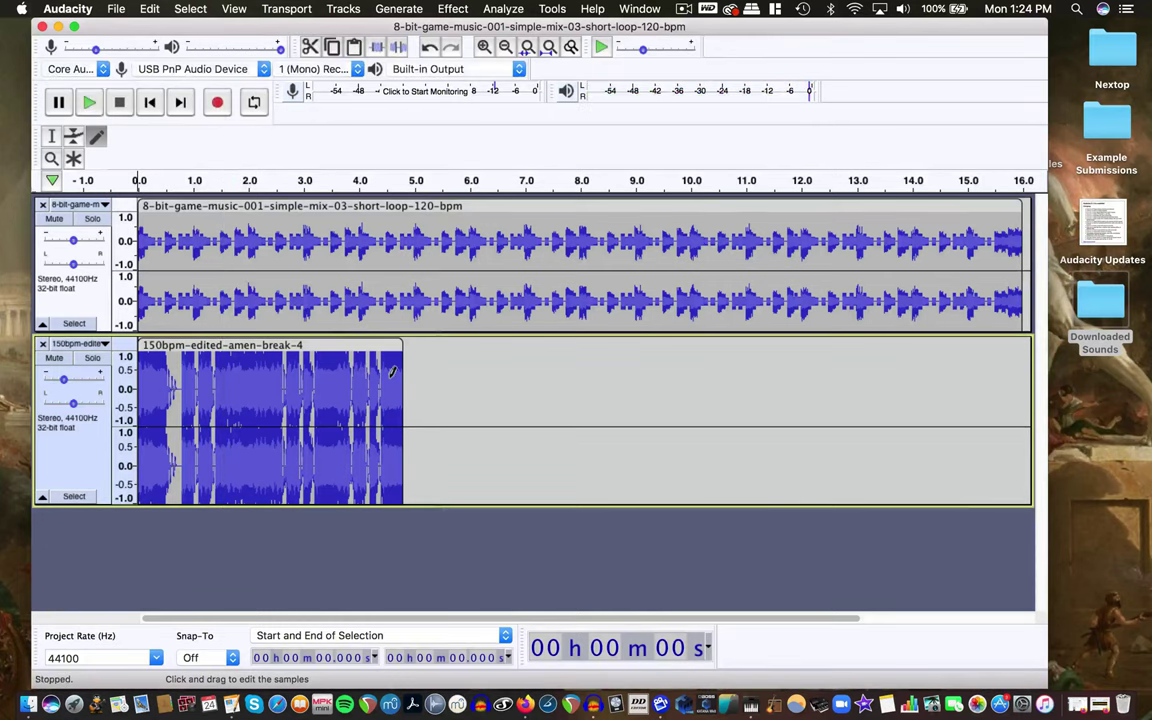
pyautogui.moveTo(63, 379); pyautogui.dragTo(66, 379)
# Select the whole 150bpm-edited-amen-break-4 clip with the Selection Tool and copy it.
pyautogui.scroll(-6, 608, 217)
pyautogui.scroll(-1, 608, 217)
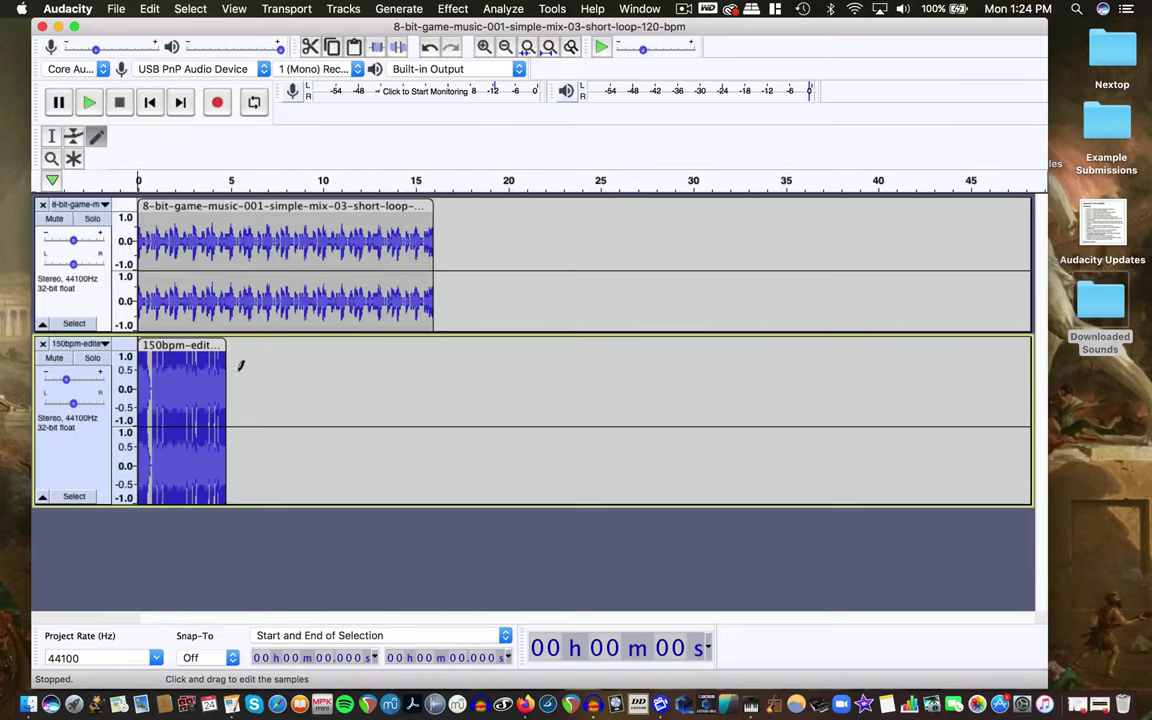
pyautogui.click(50, 137)
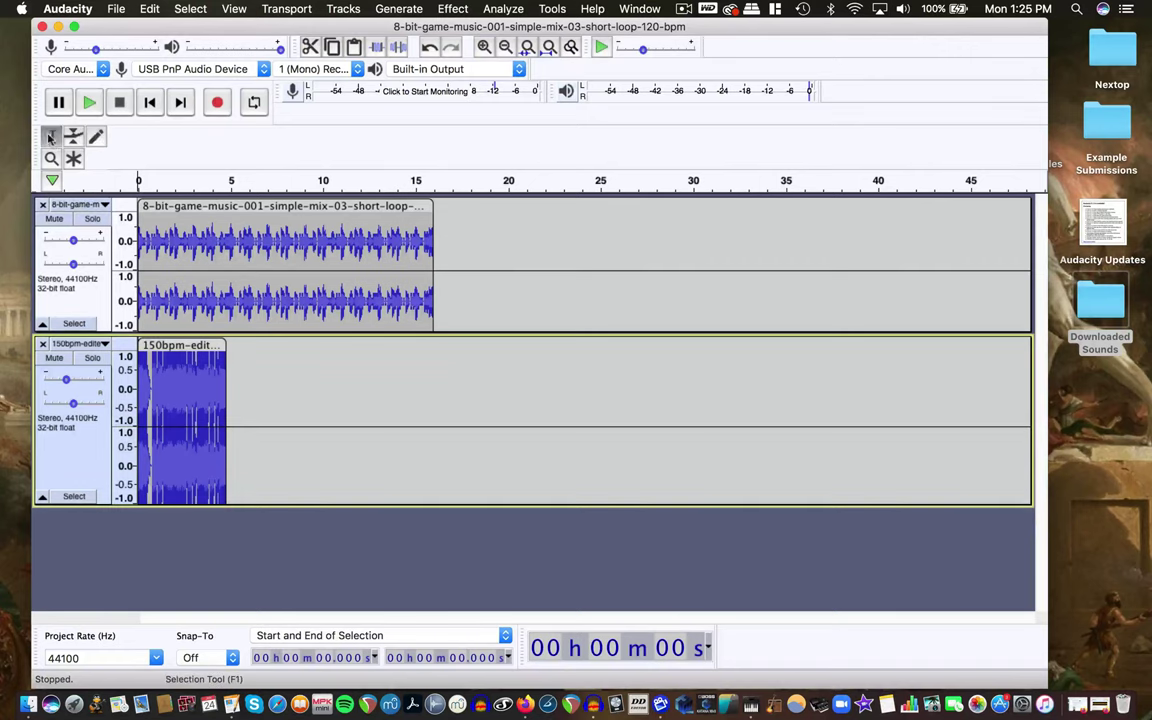
pyautogui.doubleClick(168, 368)
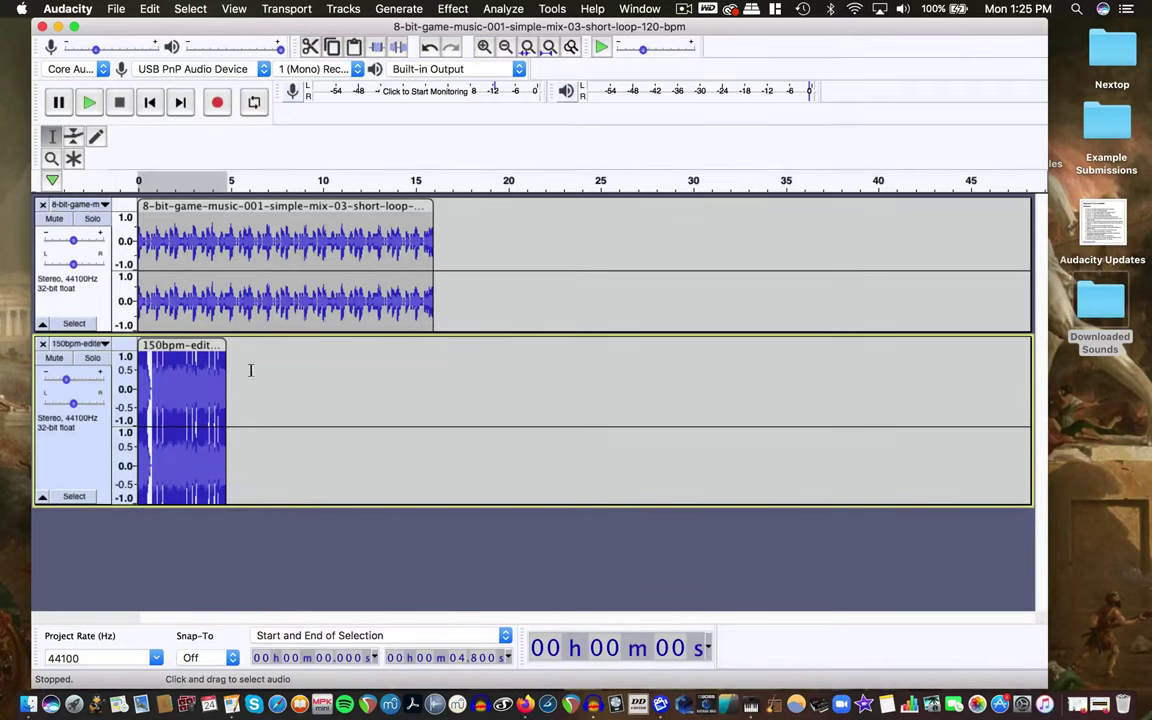
pyautogui.scroll(2, 251, 370)
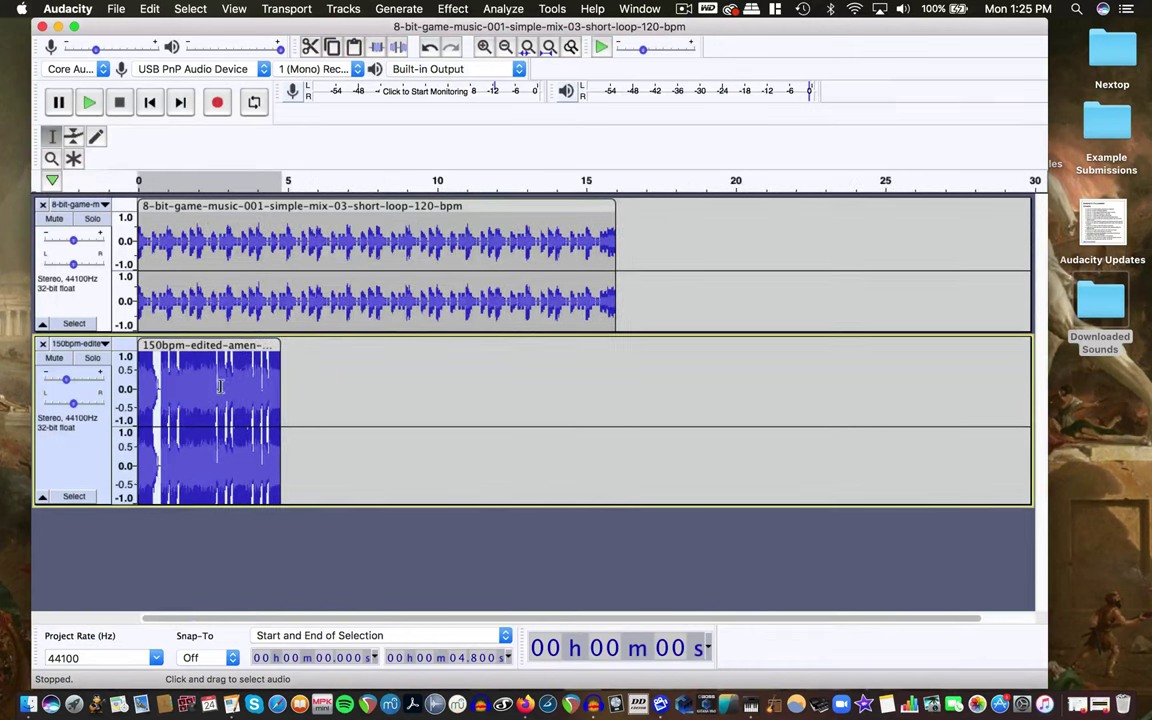
pyautogui.click(221, 387)
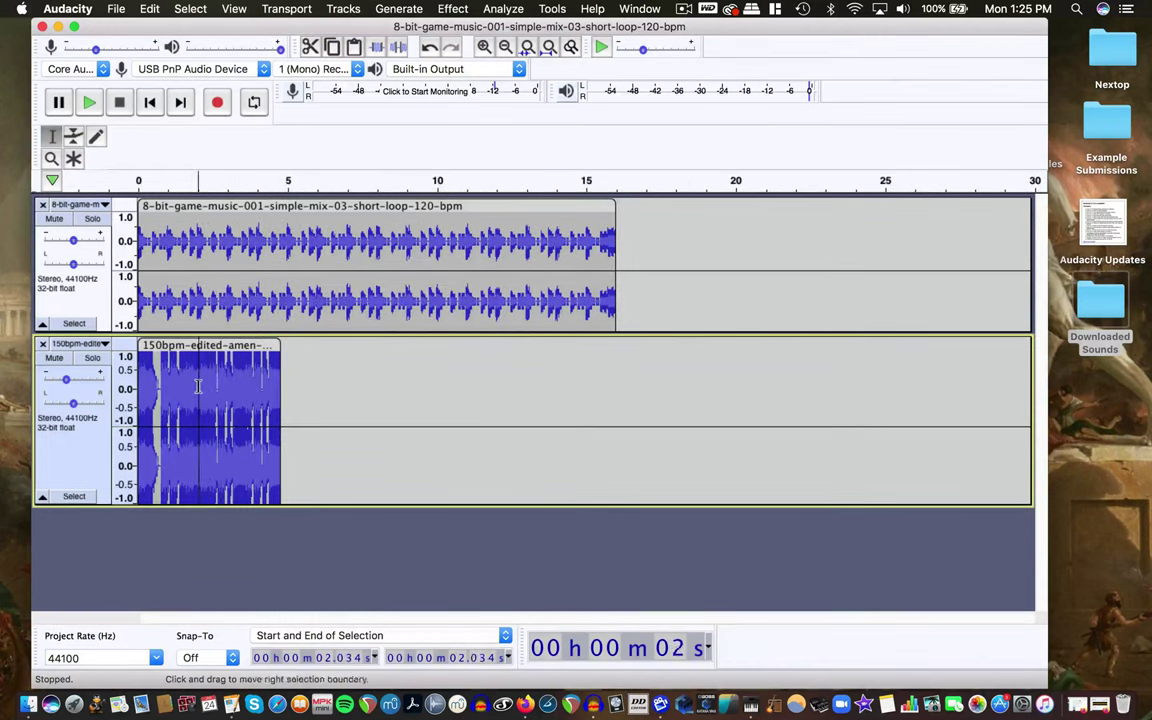
pyautogui.doubleClick(193, 386)
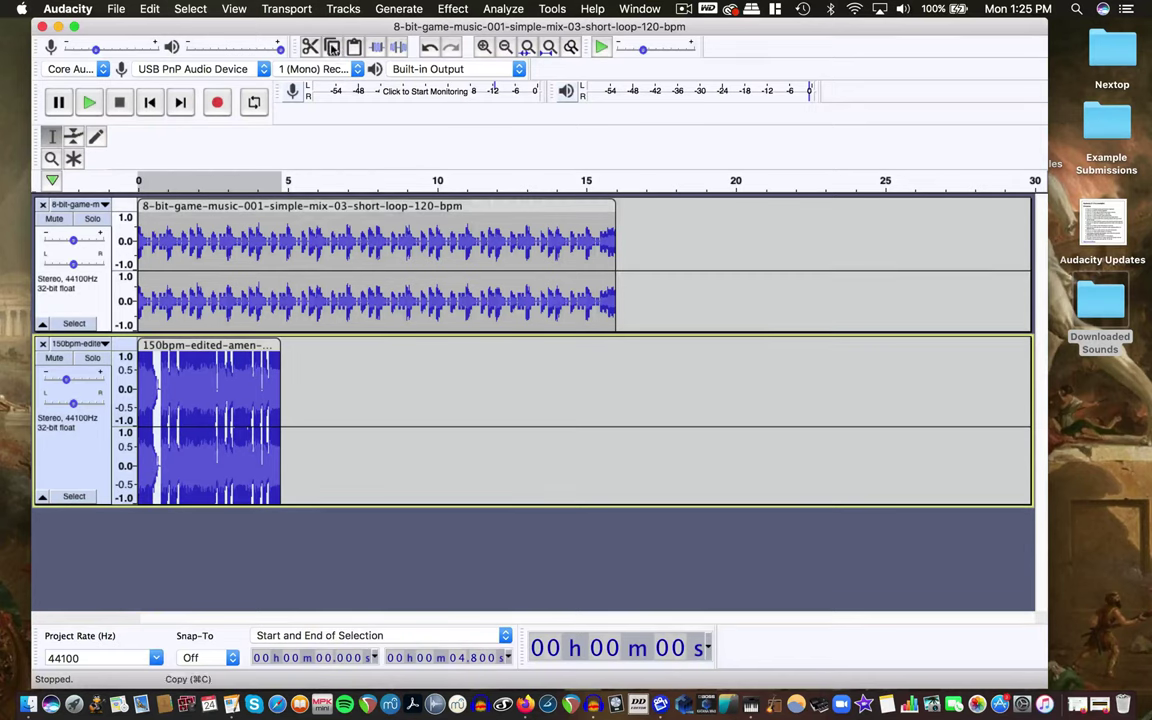
pyautogui.click(333, 47)
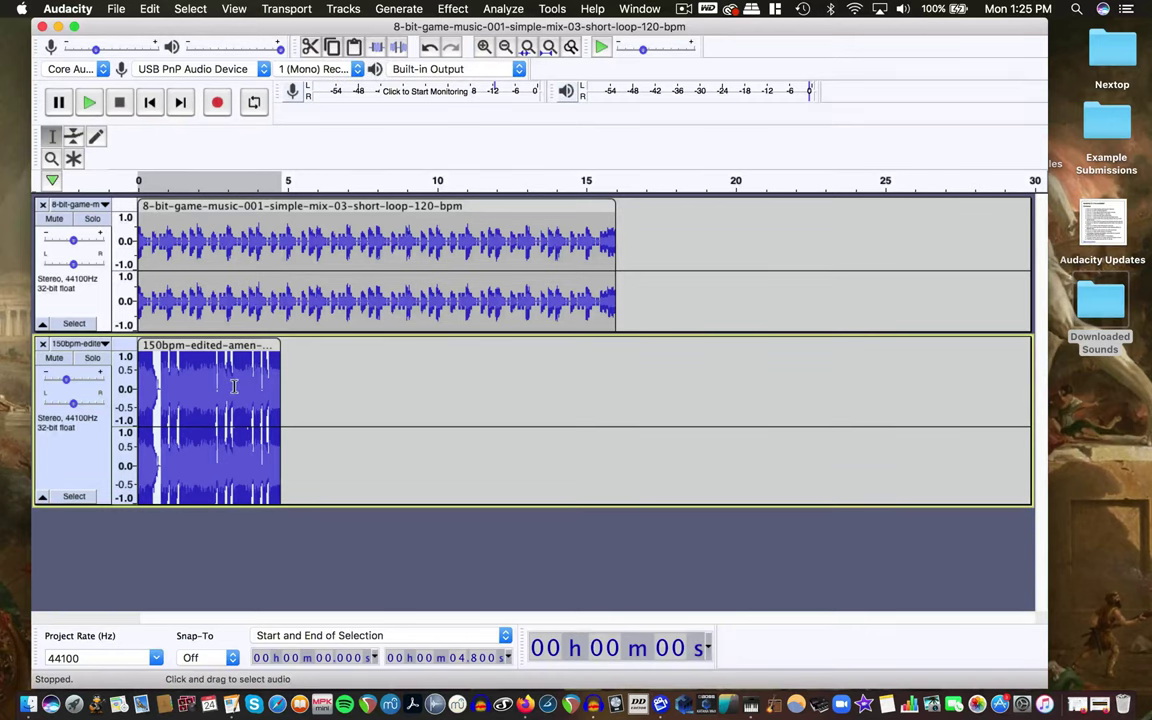
# Paste the copied drum clip twice, end to end after the original, at 4.8 s and 9.6 s.
pyautogui.press('Right')
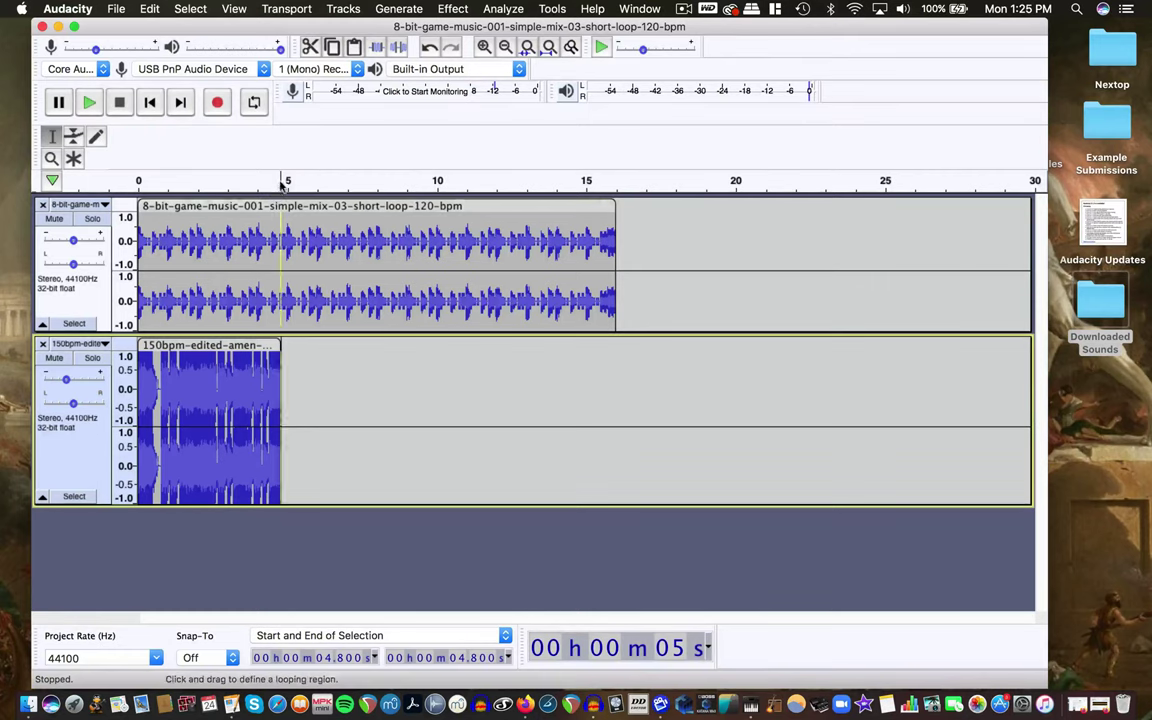
pyautogui.click(355, 48)
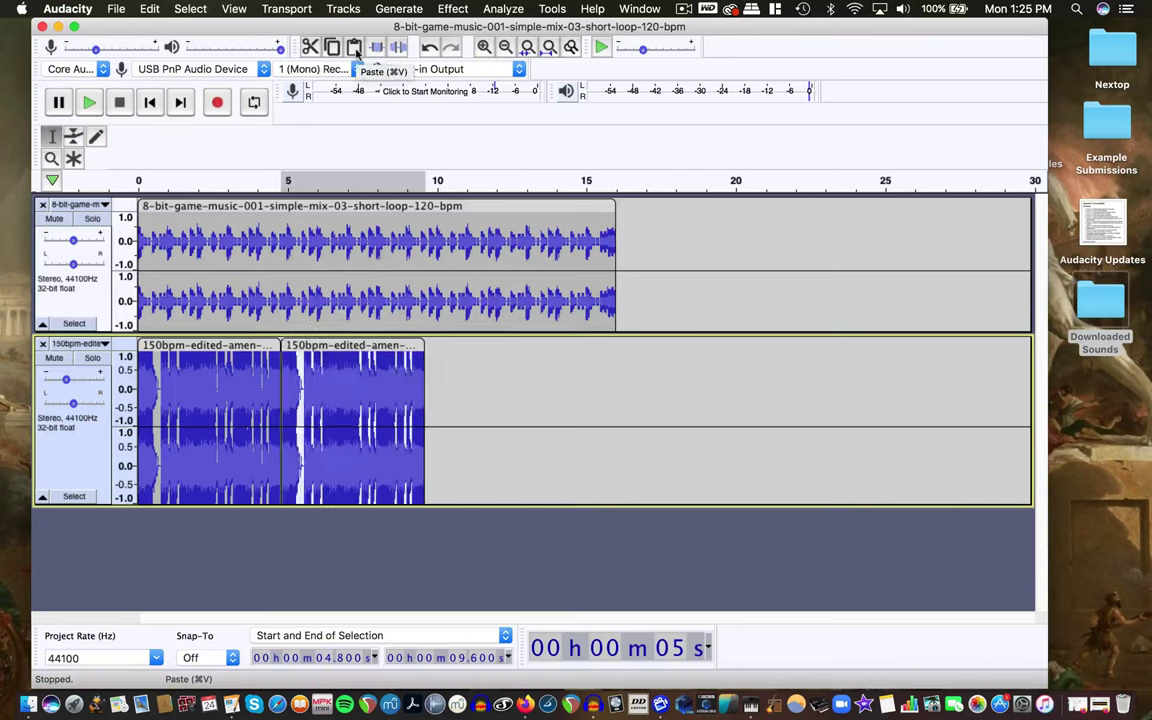
pyautogui.press('Right')
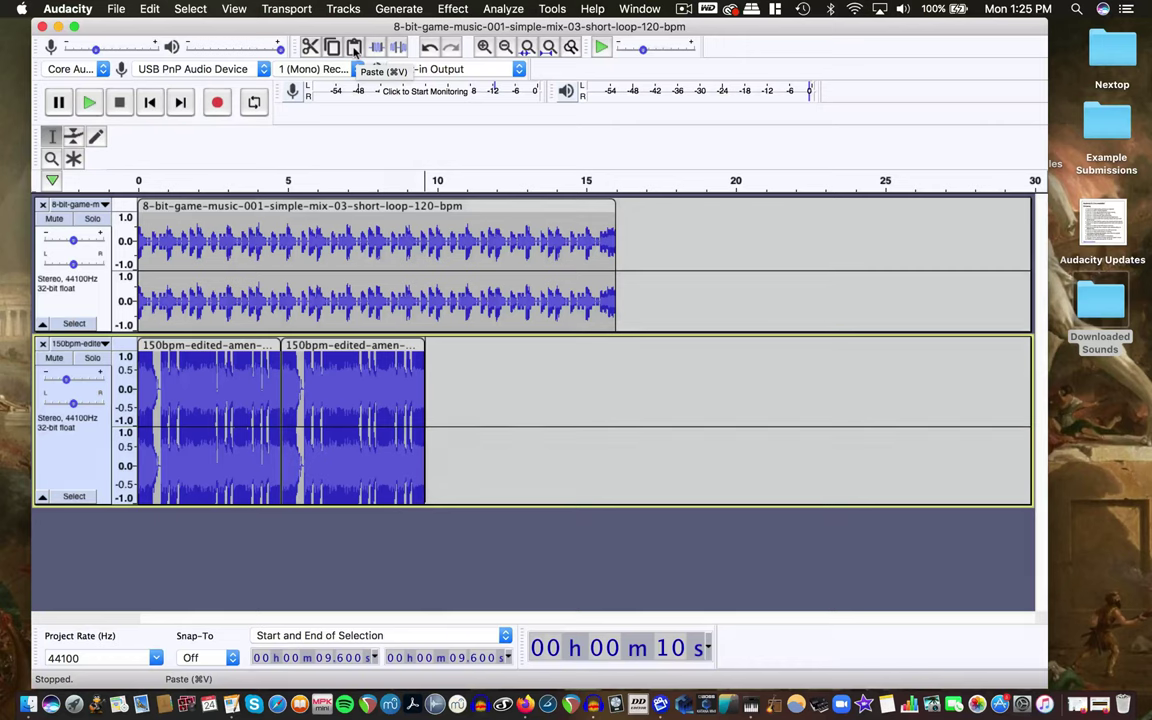
pyautogui.click(355, 48)
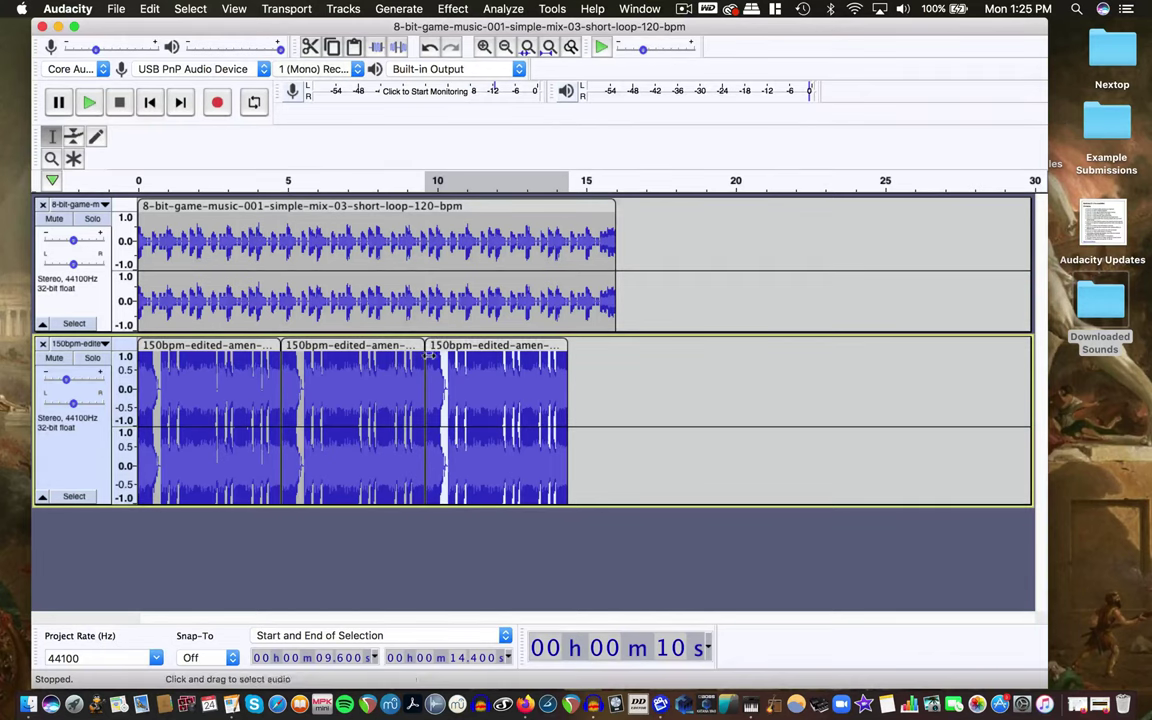
# Try to change the tempo from 120 to 150 beats per minute with no audio selected, so the effect covers both tracks.
pyautogui.click(366, 250)
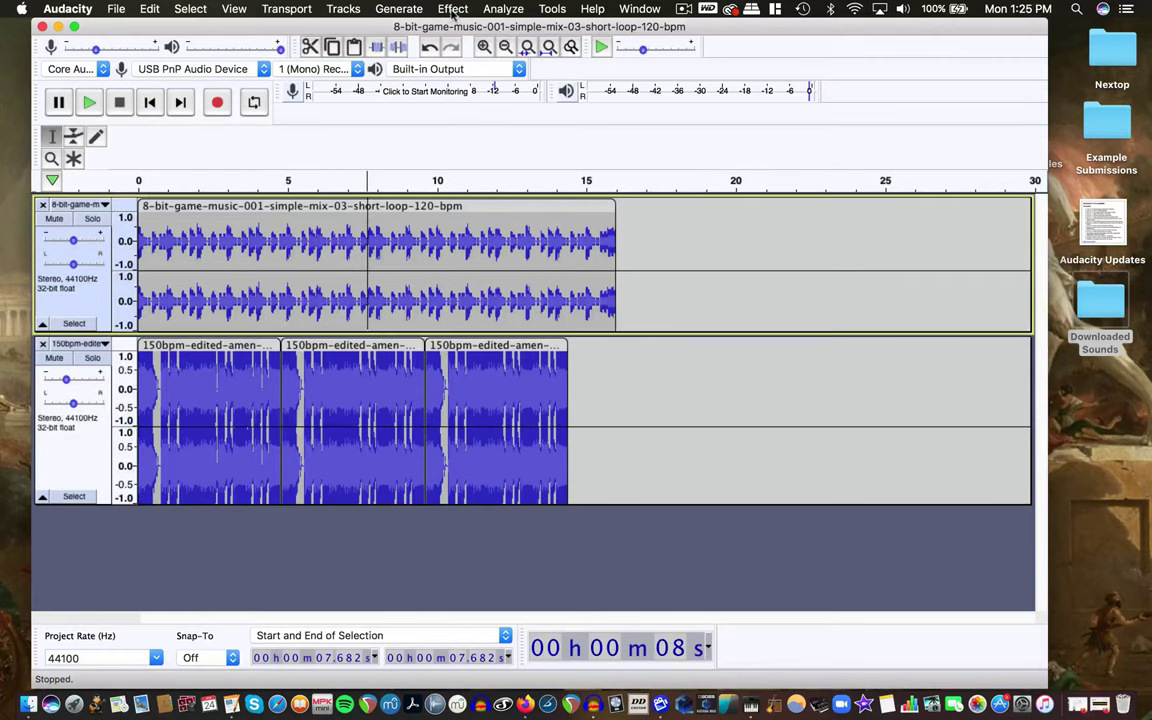
pyautogui.click(410, 10)
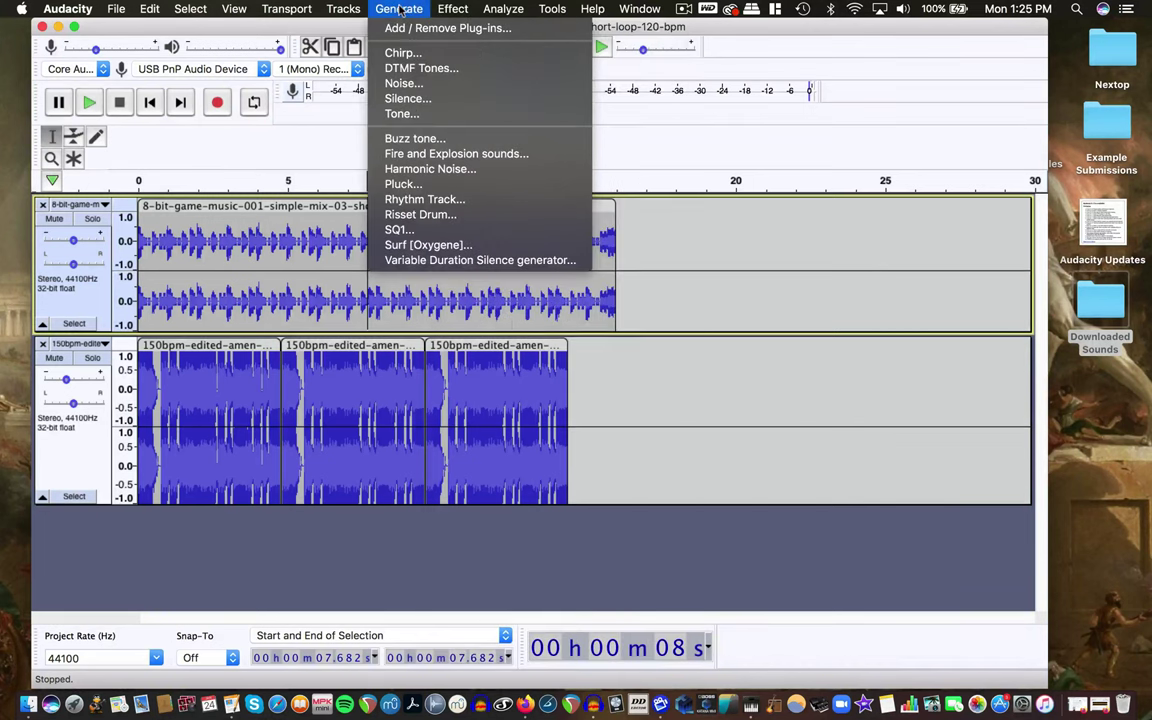
pyautogui.moveTo(442, 8)
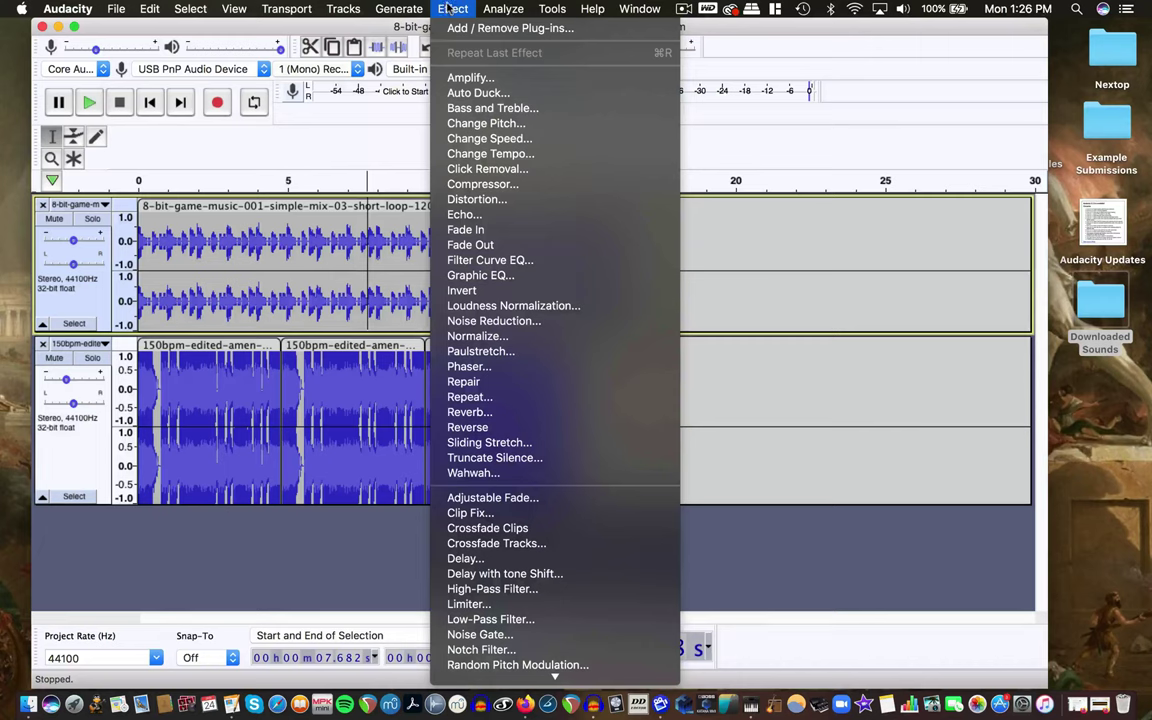
pyautogui.scroll(-5, 535, 525)
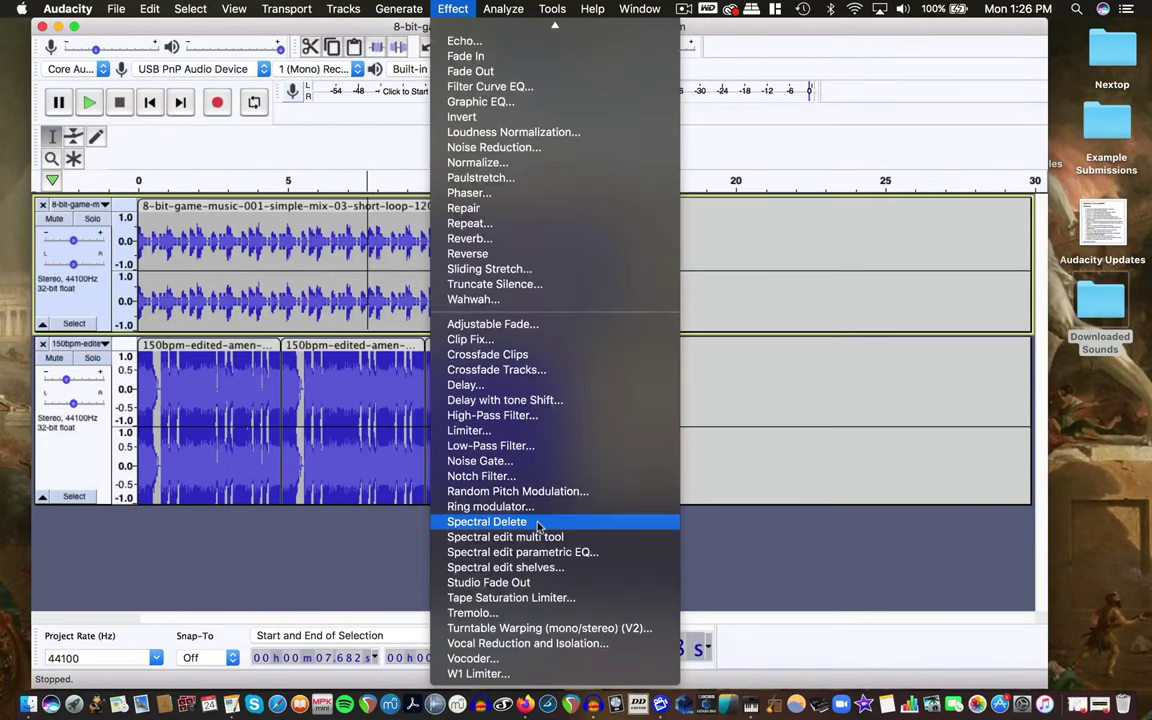
pyautogui.scroll(5, 537, 535)
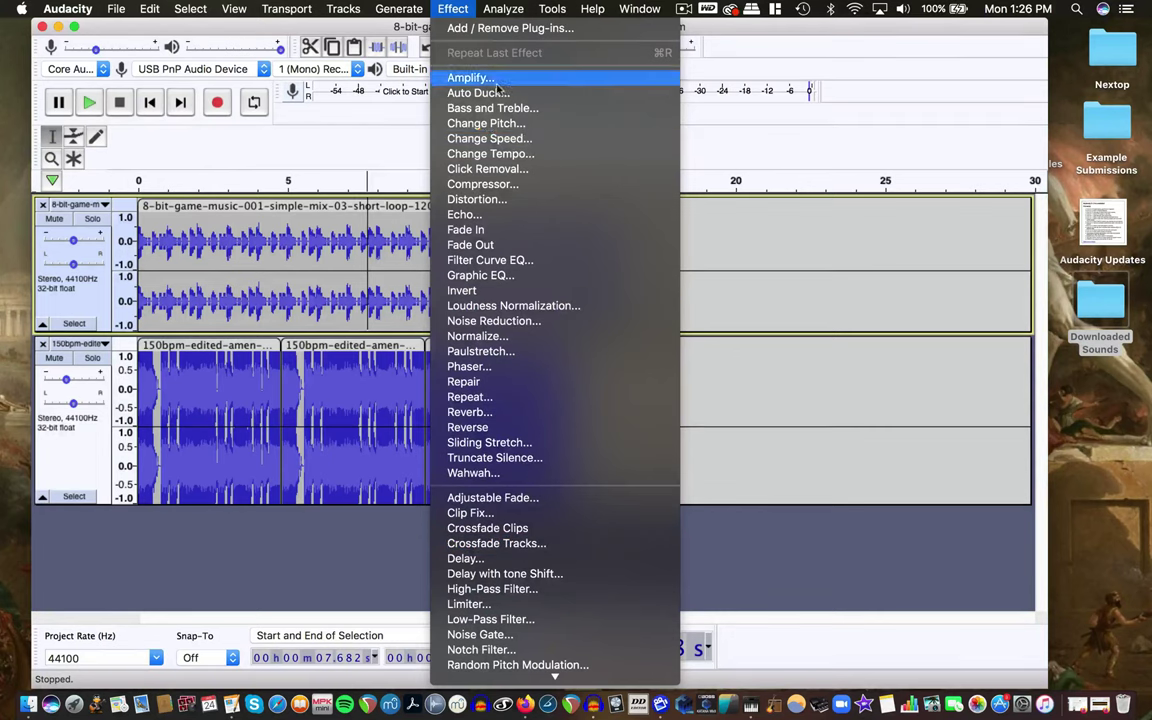
pyautogui.click(523, 156)
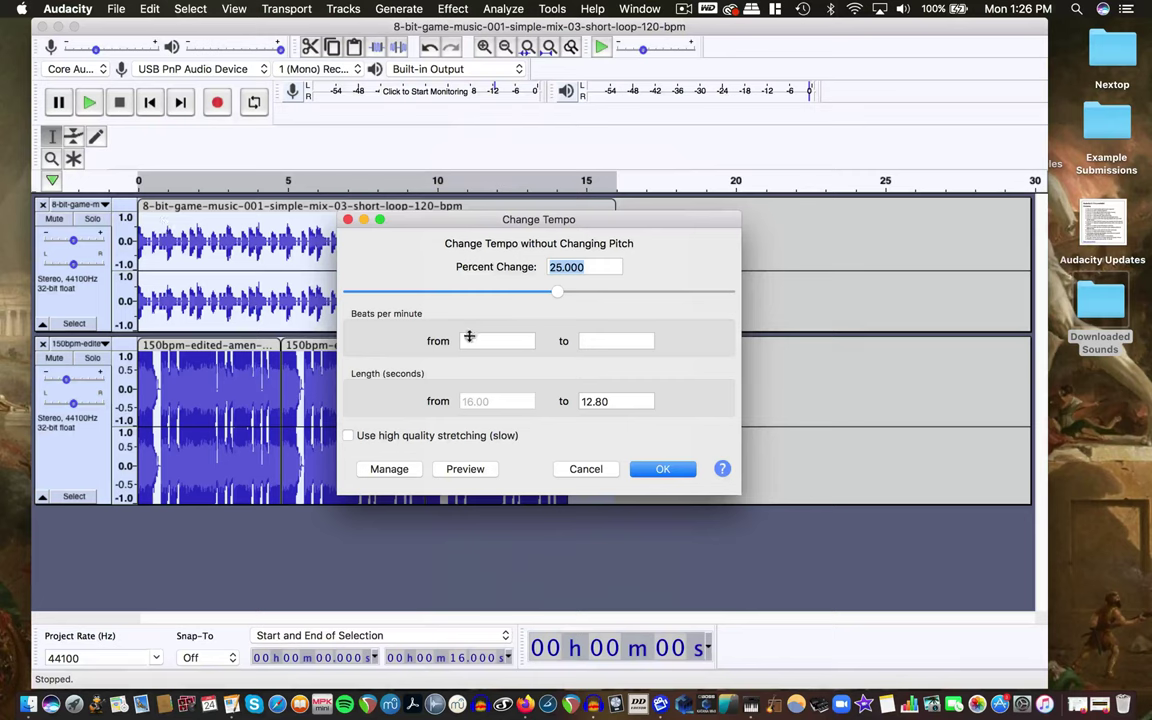
pyautogui.click(469, 337)
pyautogui.write('12')
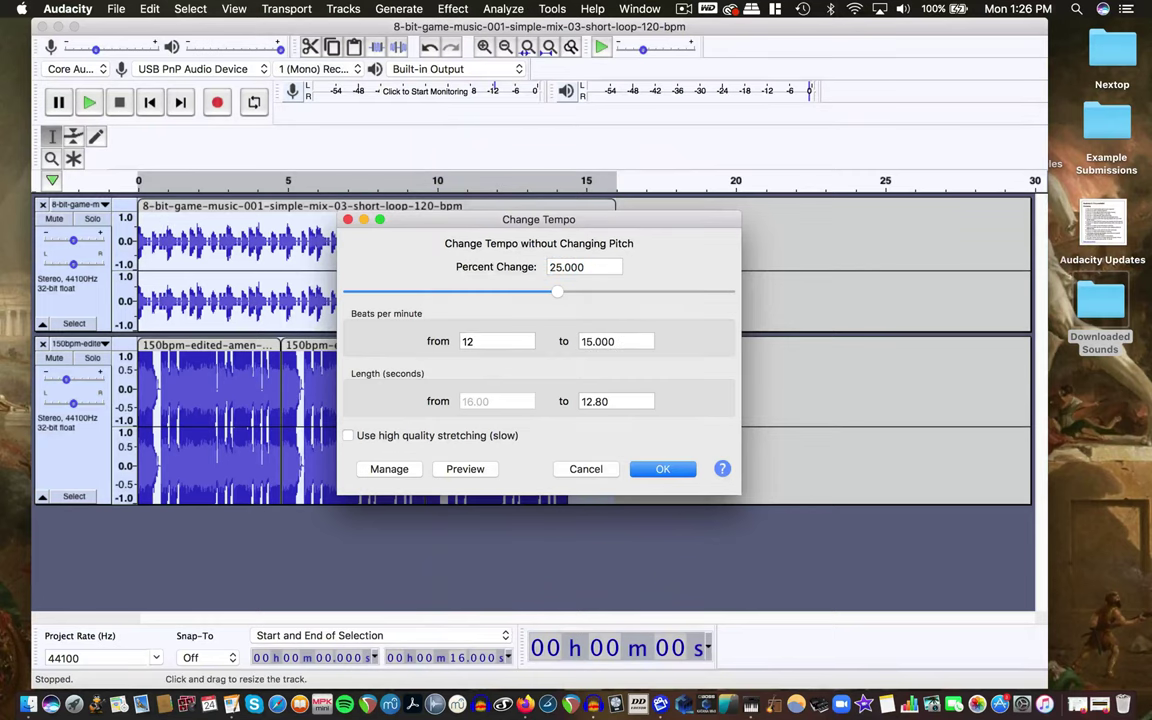
pyautogui.write('0')
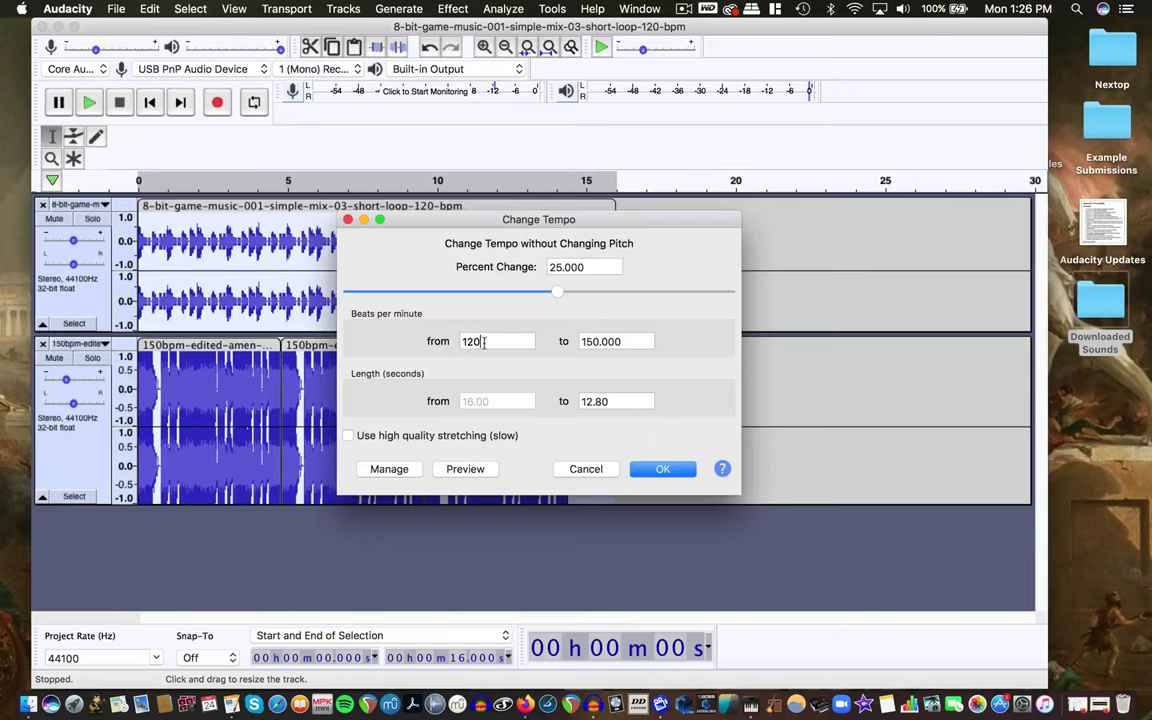
pyautogui.click(658, 469)
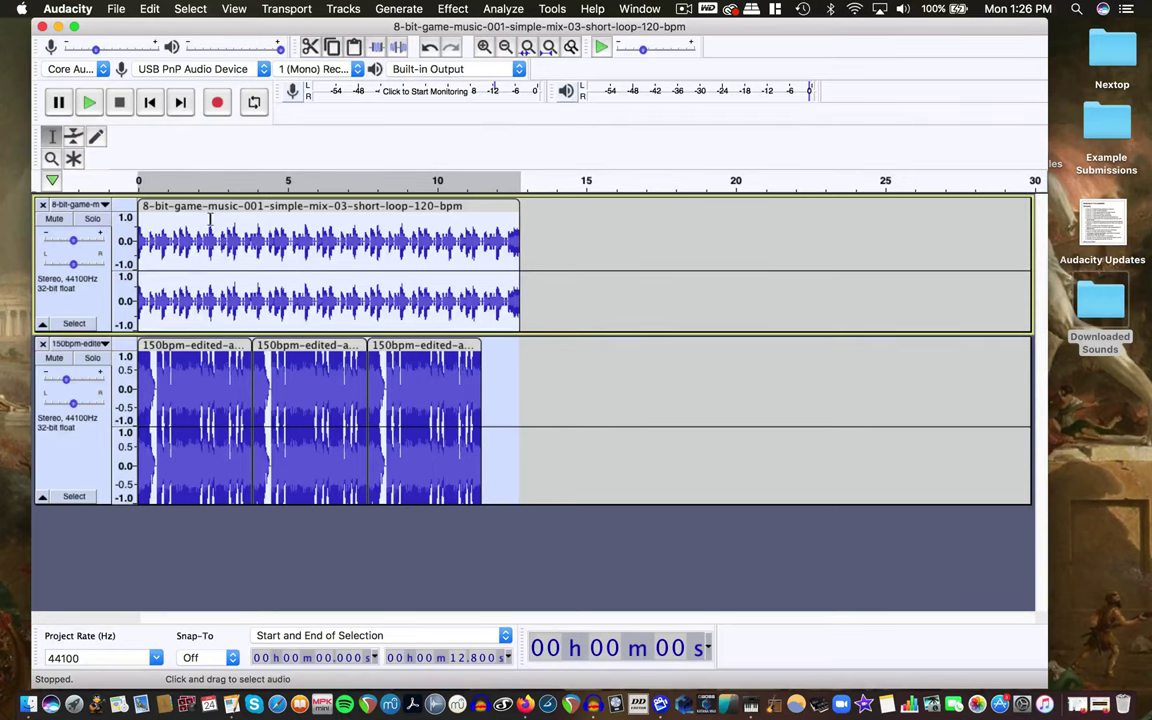
# Undo the tempo change on both tracks and the last pasted drum clip.
pyautogui.click(430, 48)
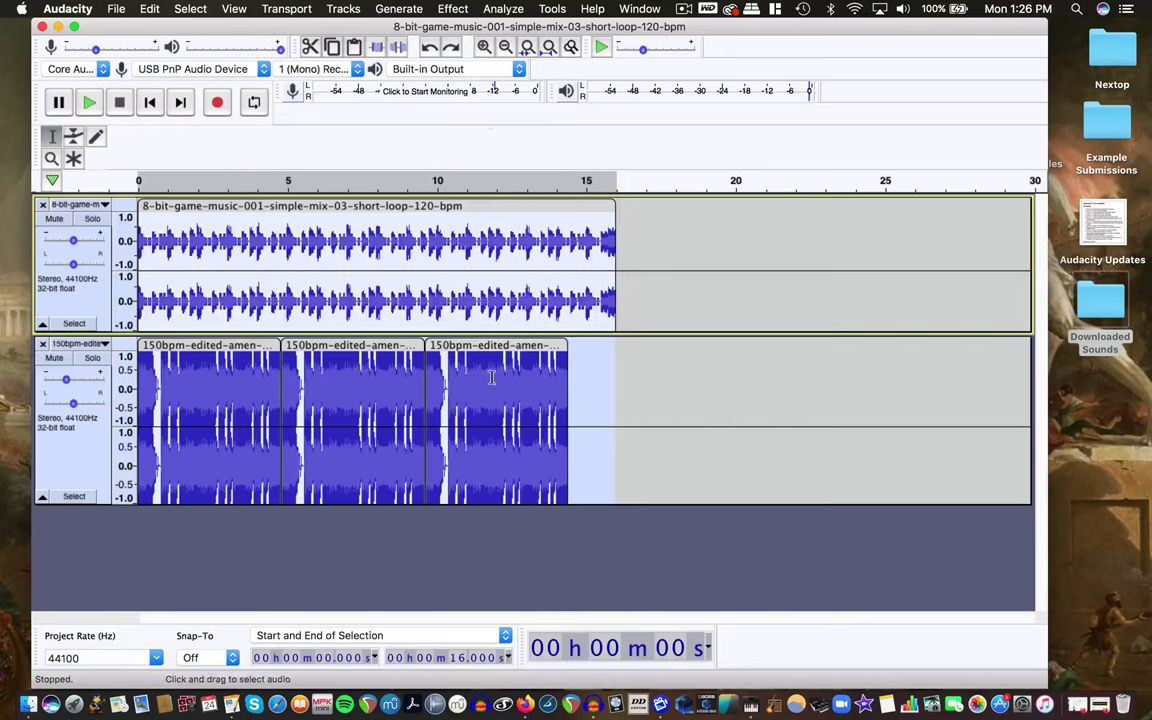
pyautogui.press('super+shift+z')
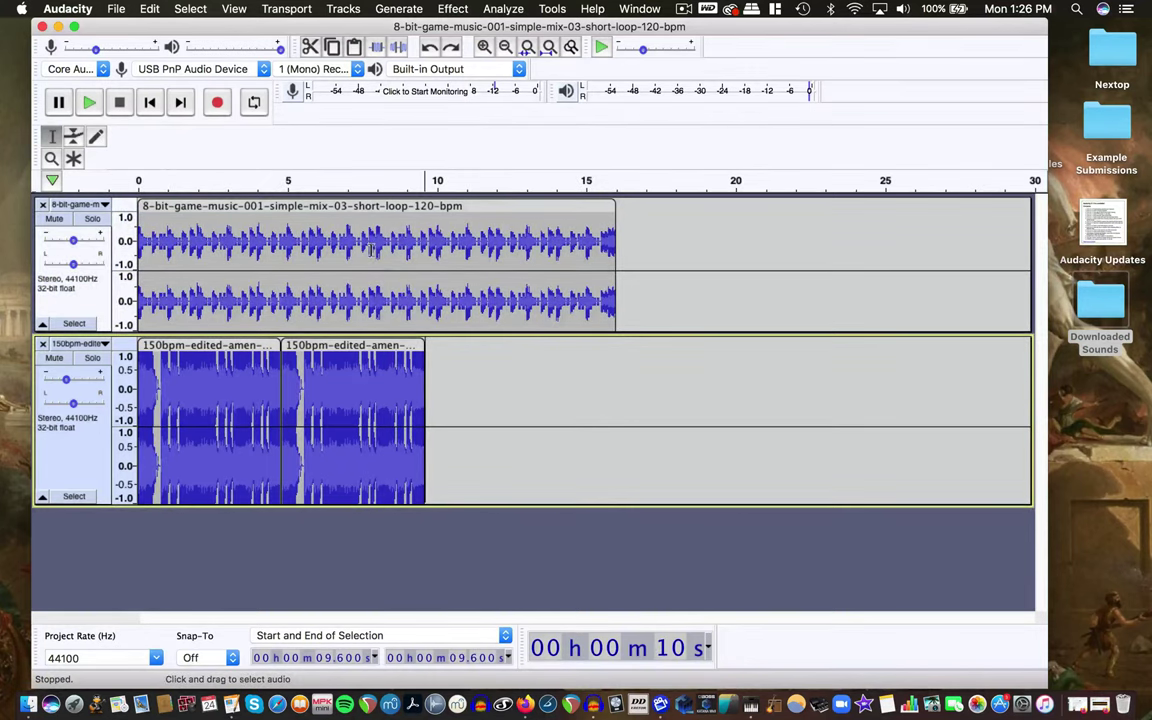
# Select only the 8-bit game music clip and apply Change Tempo from 120 to 150 beats per minute.
pyautogui.doubleClick(338, 237)
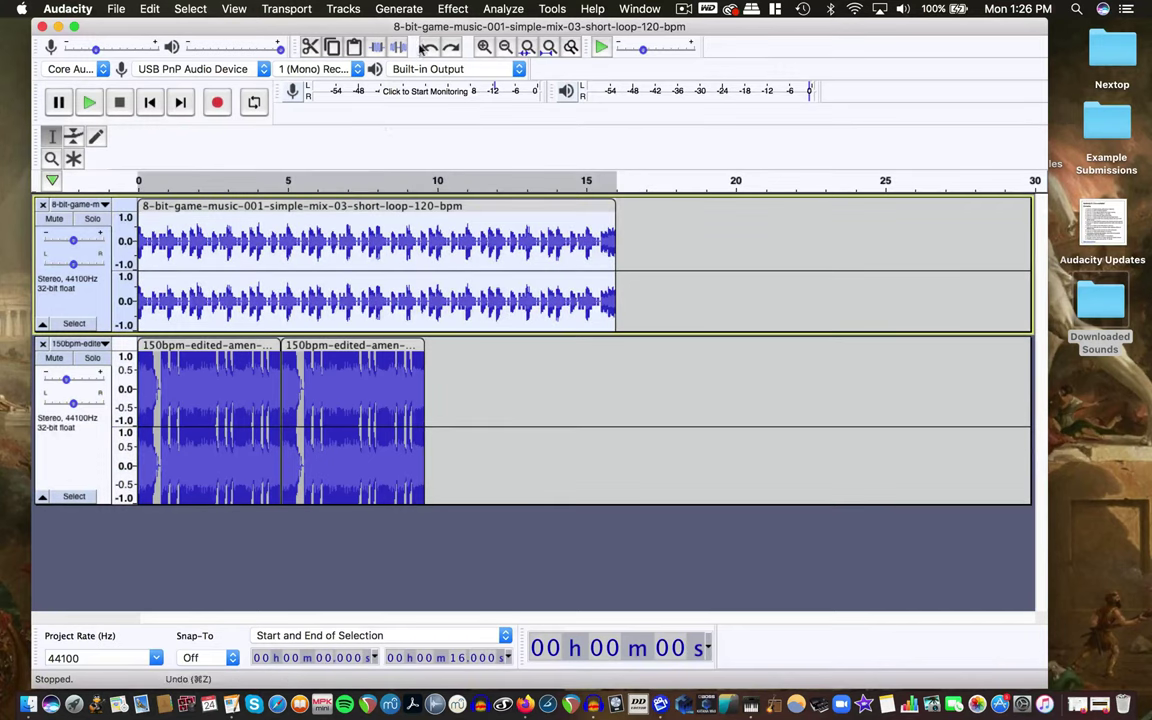
pyautogui.click(452, 9)
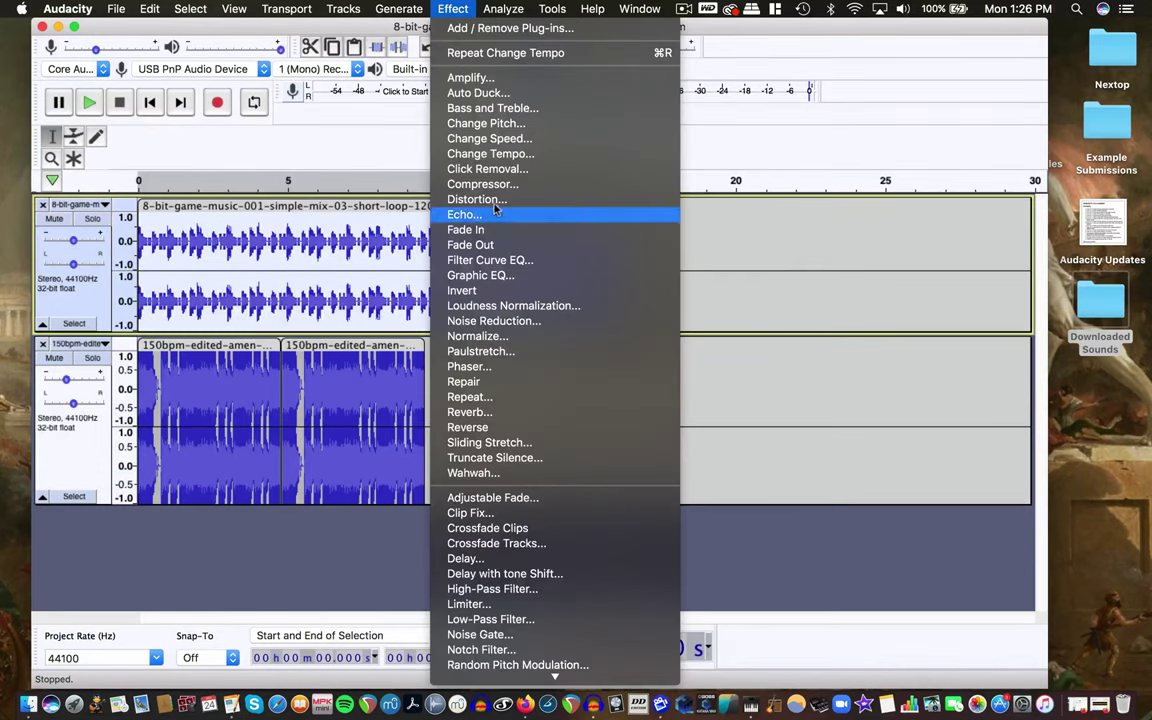
pyautogui.click(491, 154)
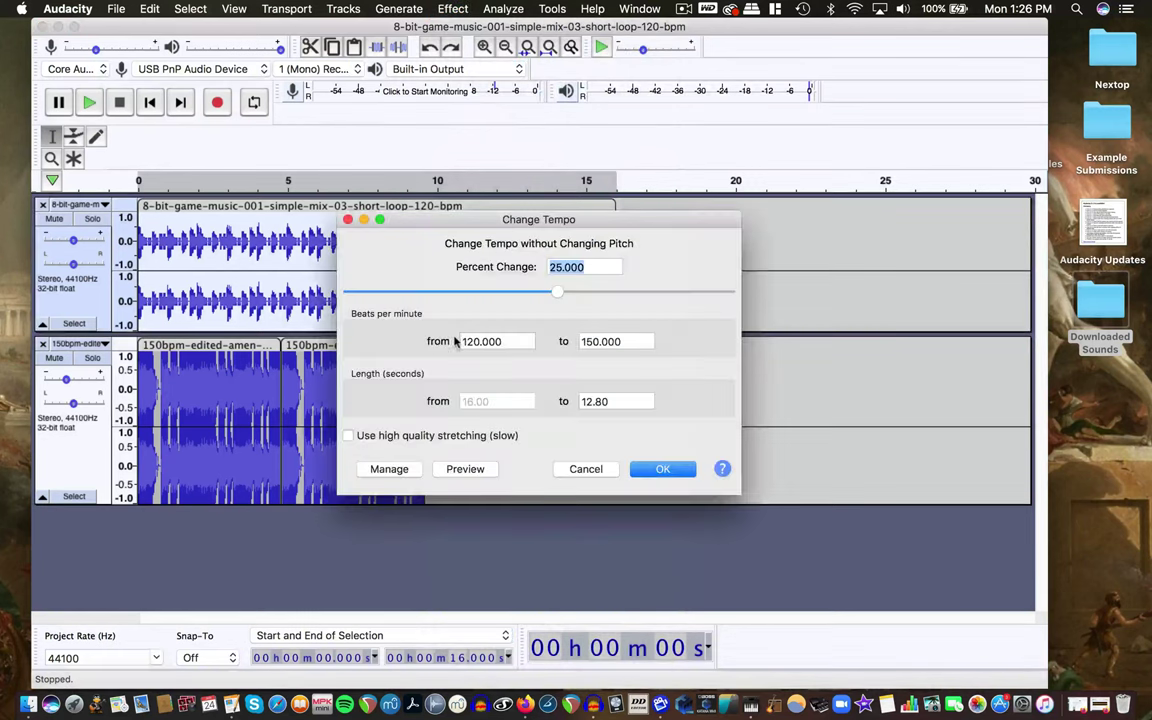
pyautogui.click(664, 470)
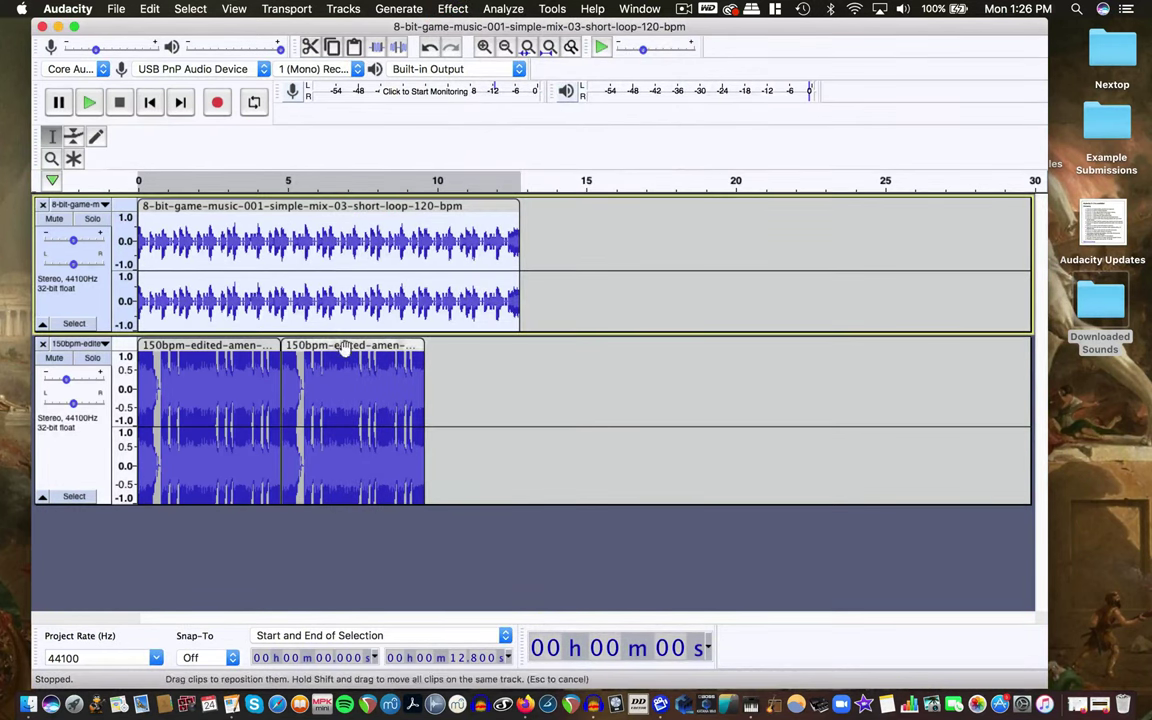
# Play both tracks from the start and slightly raise the 150bpm-edited-amen-break-4 track's gain.
pyautogui.click(333, 396)
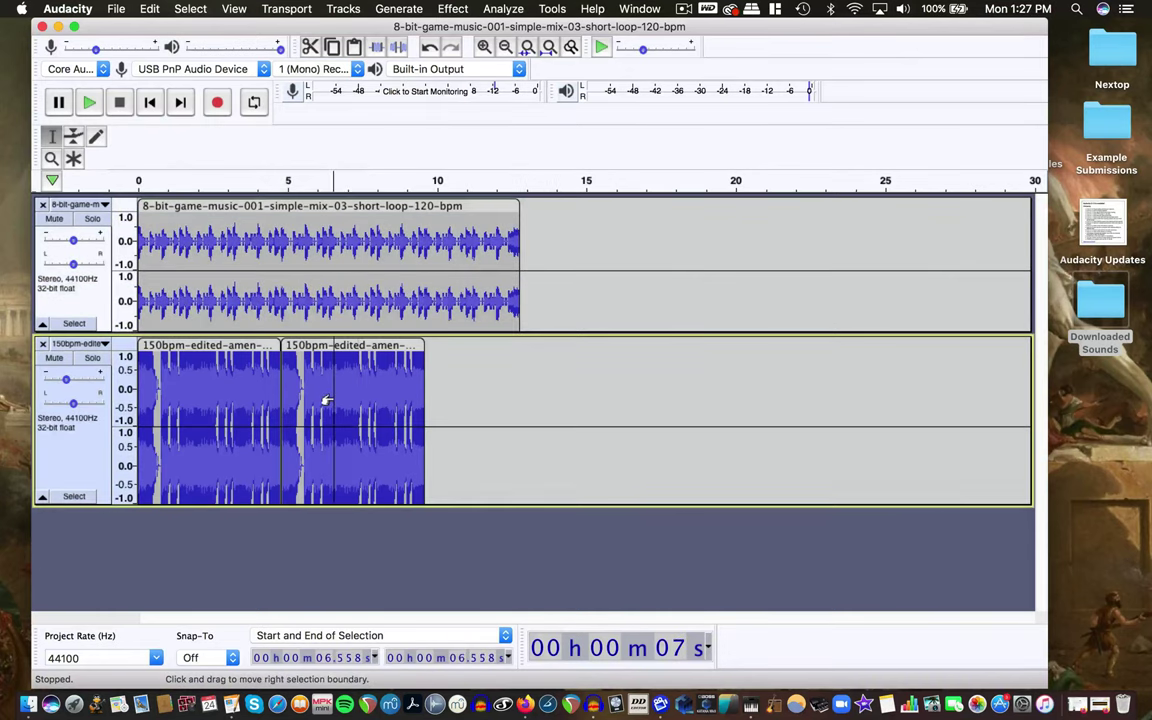
pyautogui.doubleClick(355, 380)
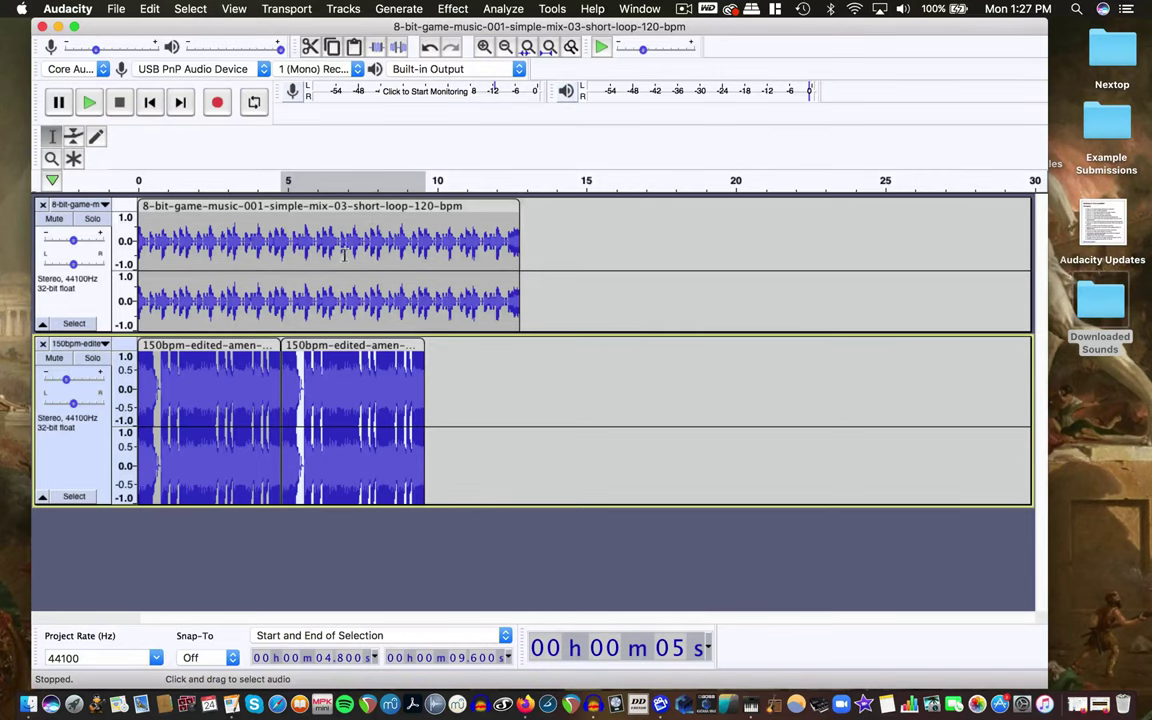
pyautogui.click(141, 186)
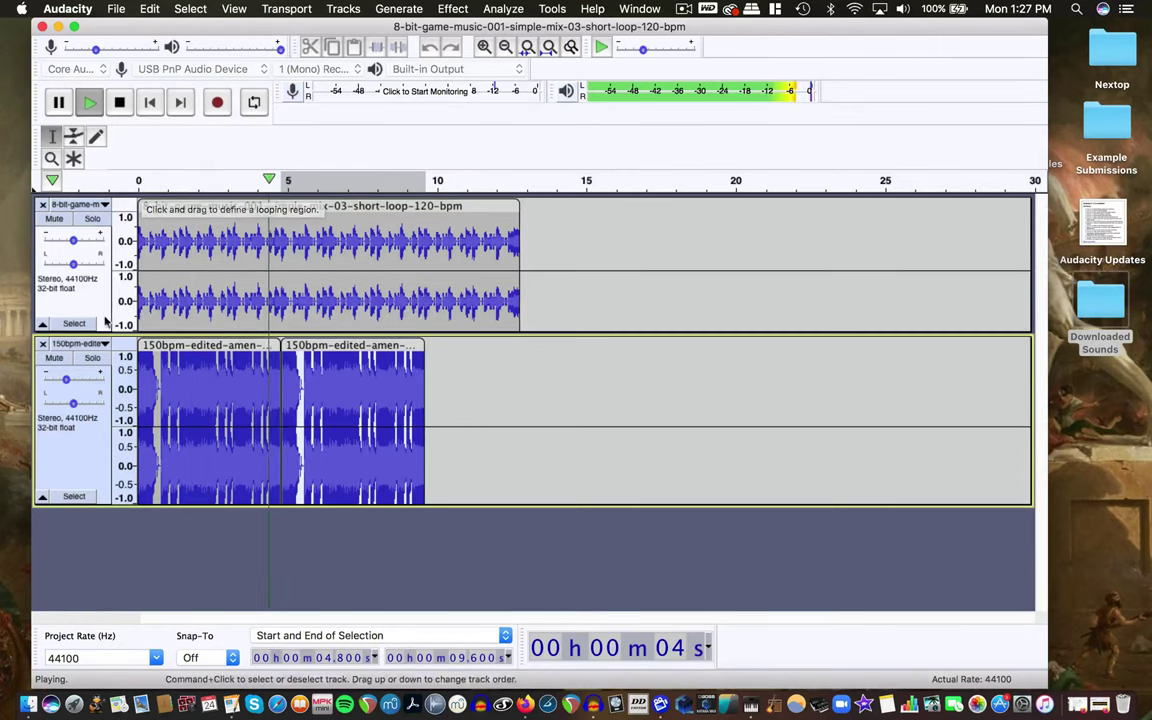
pyautogui.moveTo(73, 381); pyautogui.dragTo(75, 381)
pyautogui.press('space')
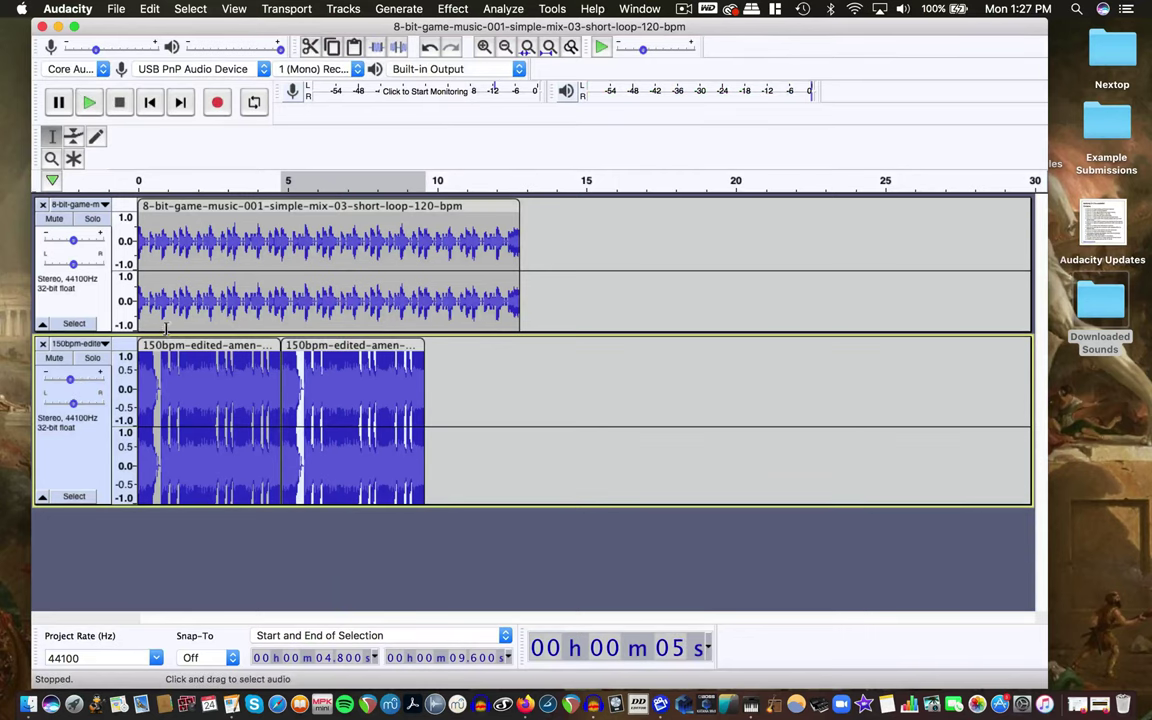
# Copy the second drum clip and paste it directly after itself at 9.6 s.
pyautogui.click(372, 365)
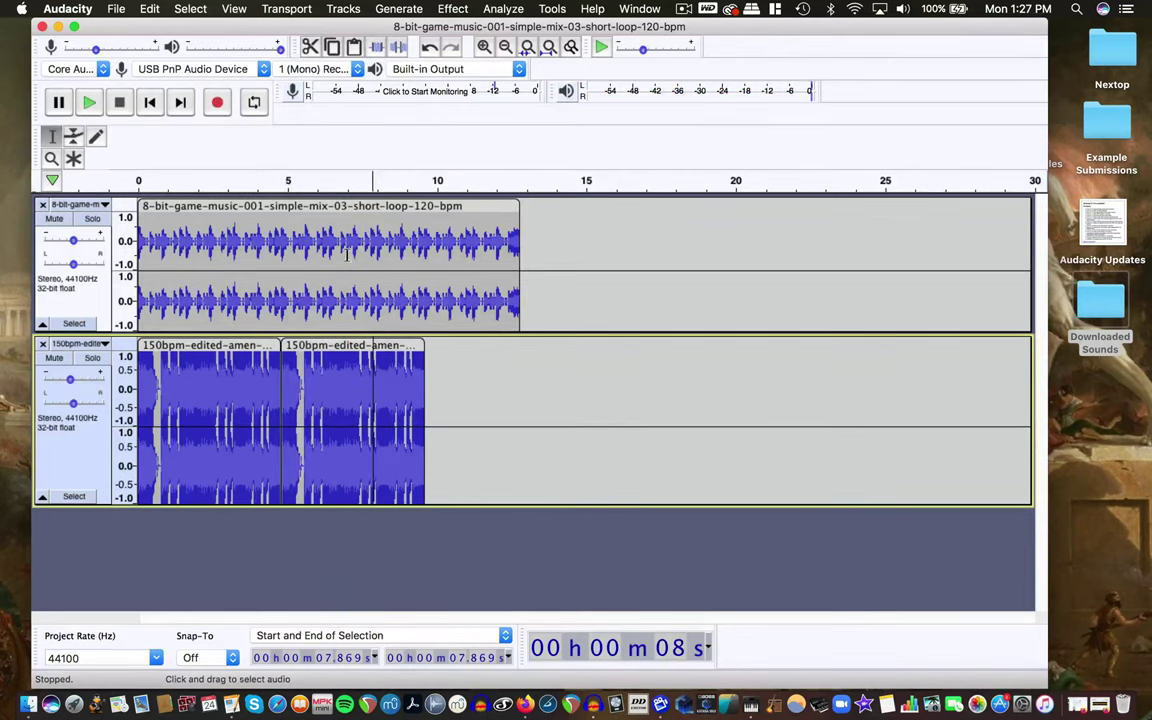
pyautogui.doubleClick(355, 360)
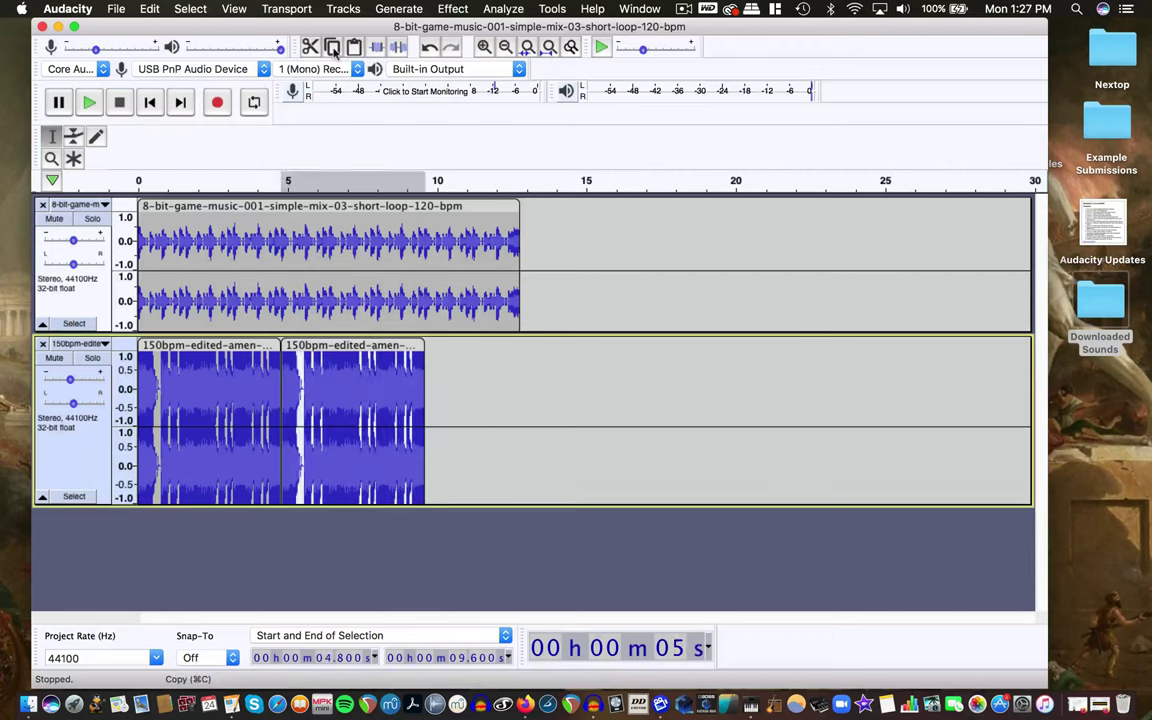
pyautogui.click(425, 232)
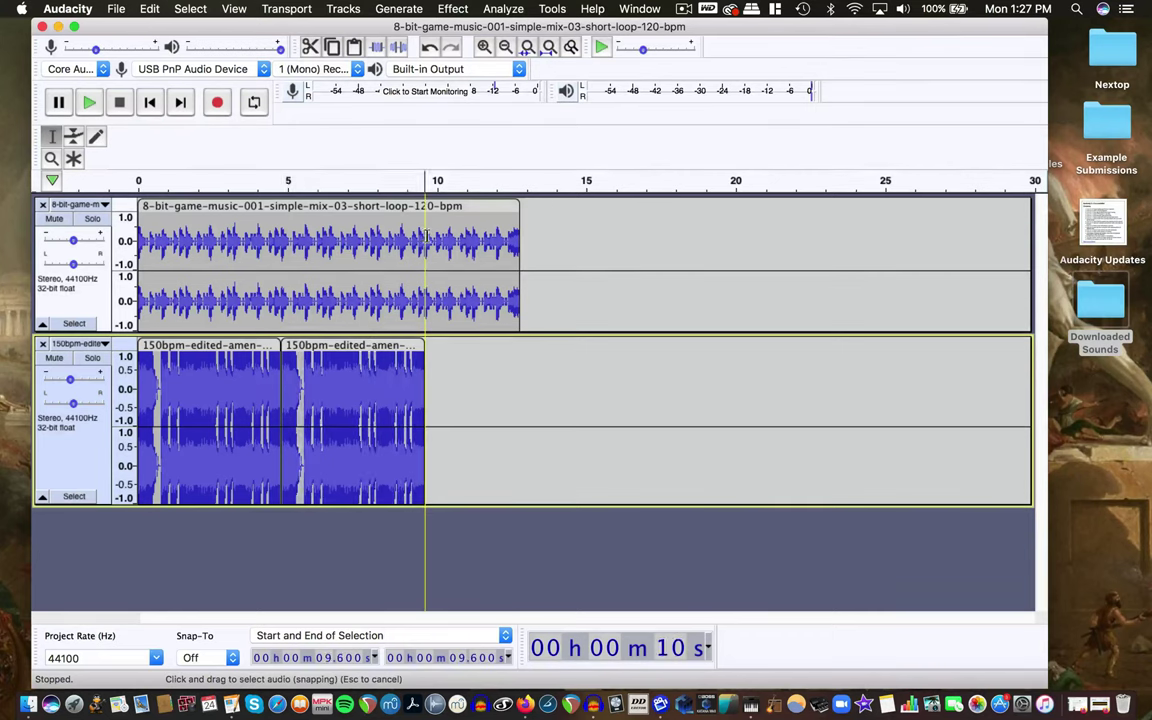
pyautogui.click(356, 47)
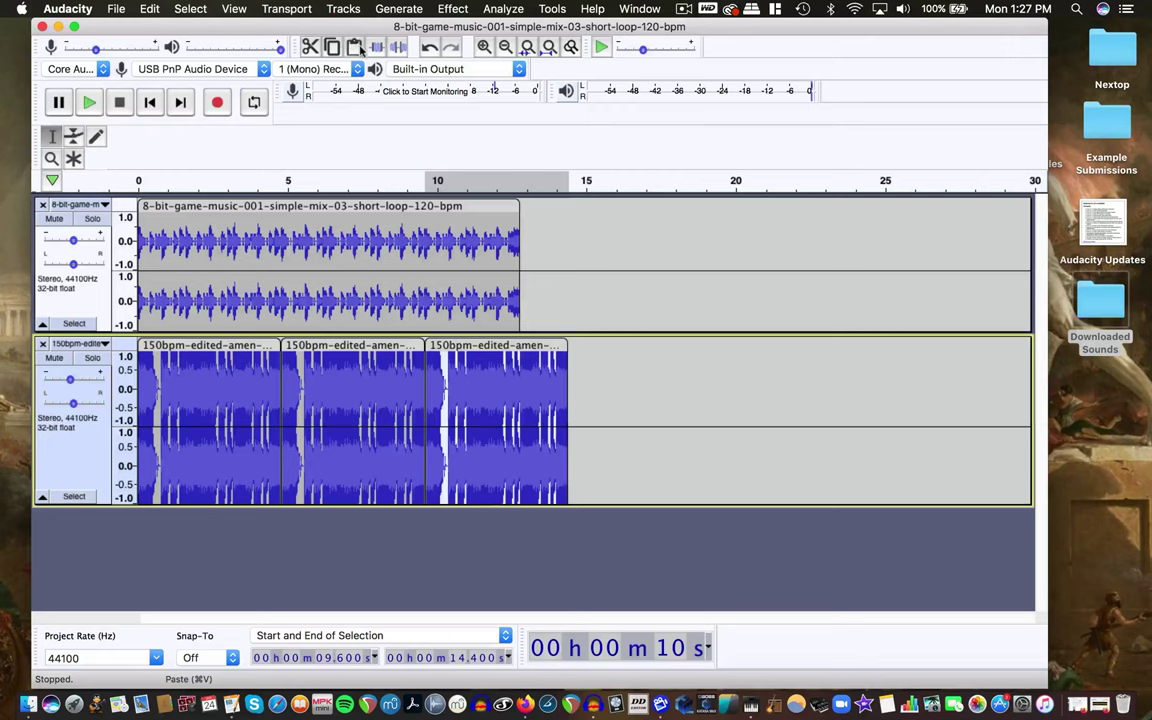
# Copy the 8-bit game music clip, paste it directly after itself at 12.799 s, and reduce the height of both tracks.
pyautogui.doubleClick(392, 240)
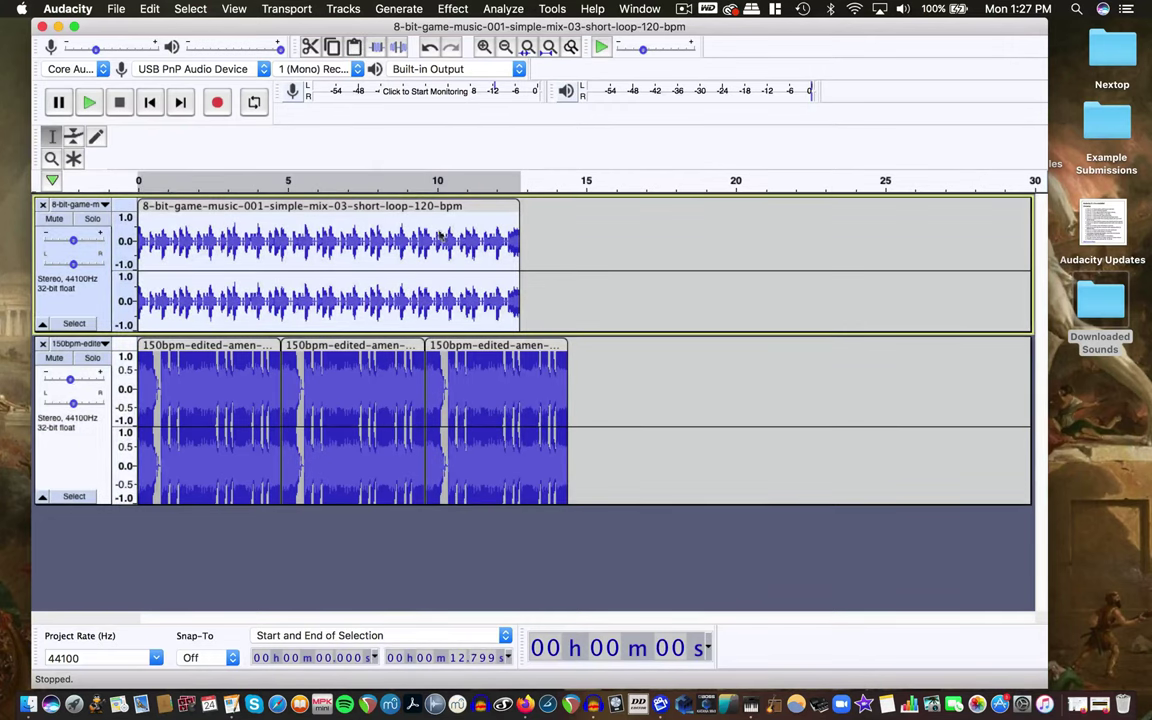
pyautogui.press('Right')
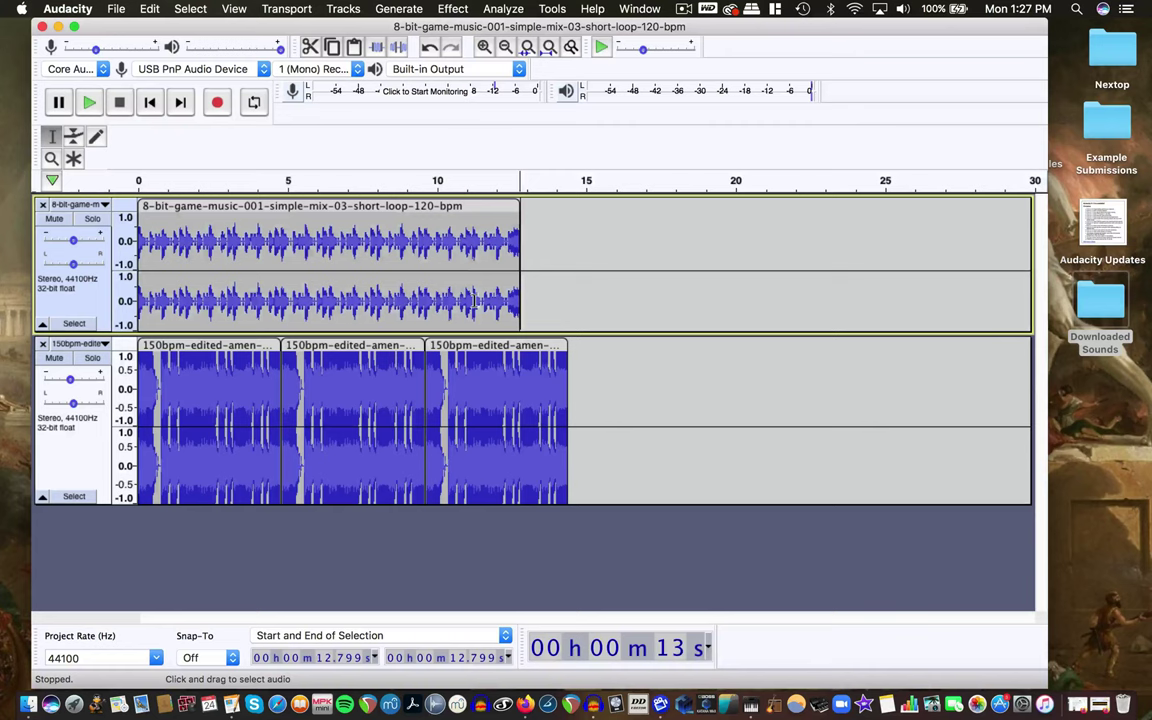
pyautogui.click(354, 47)
pyautogui.click(607, 380)
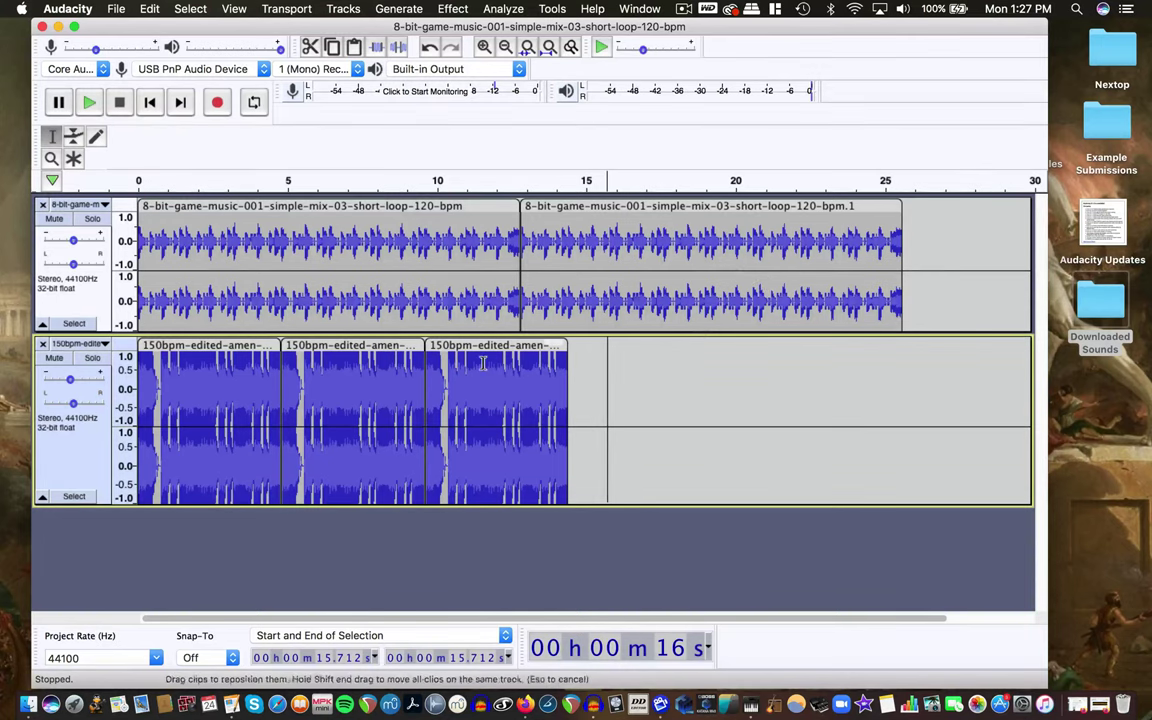
pyautogui.moveTo(315, 504); pyautogui.dragTo(313, 279)
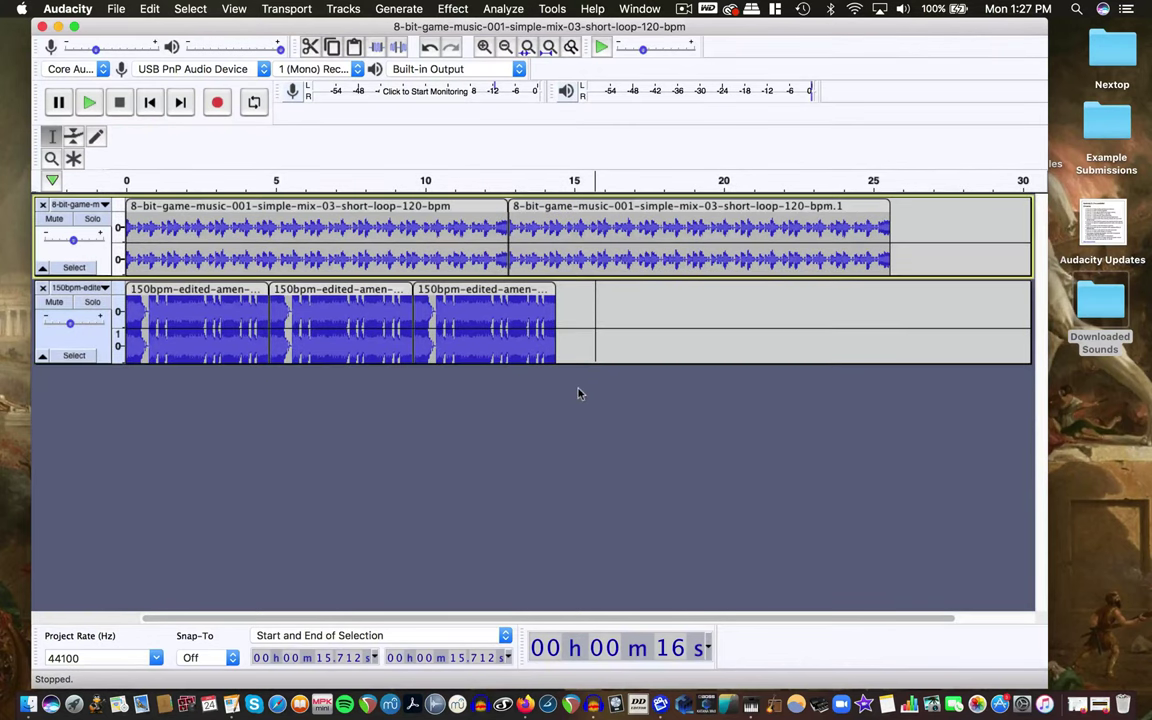
# Open the Downloaded Sounds folder, then search Freesound in Firefox for "train station", browse the results and close the browser window.
pyautogui.doubleClick(1105, 300)
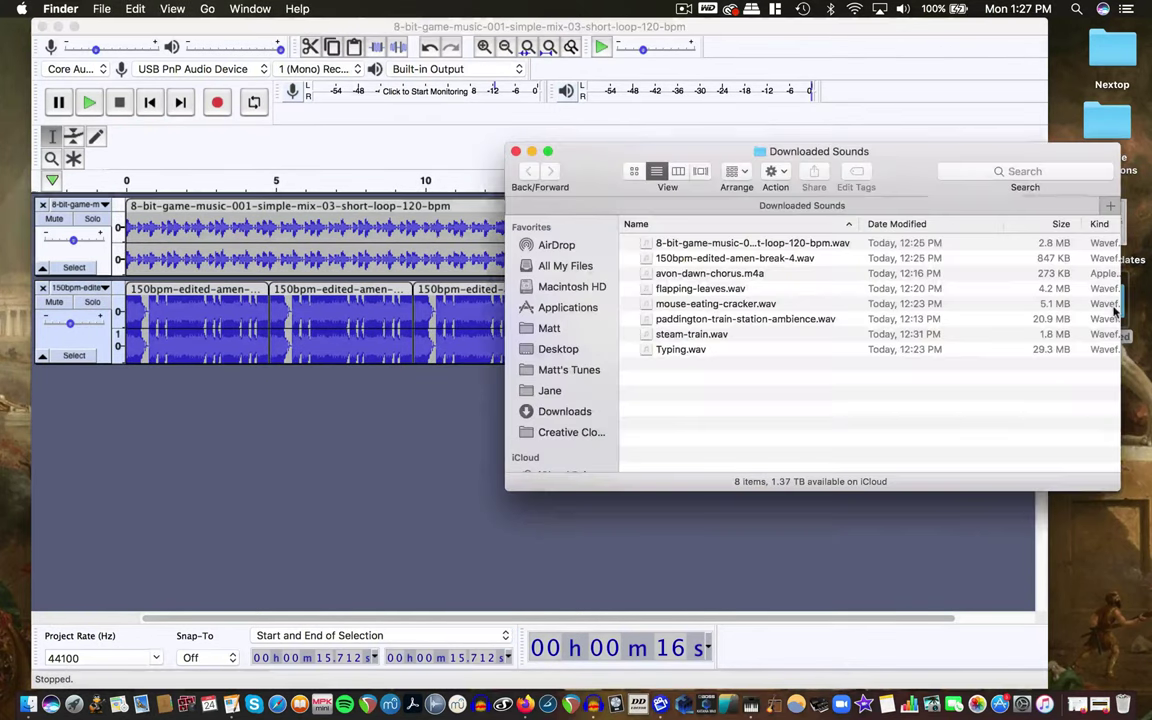
pyautogui.click(1100, 703)
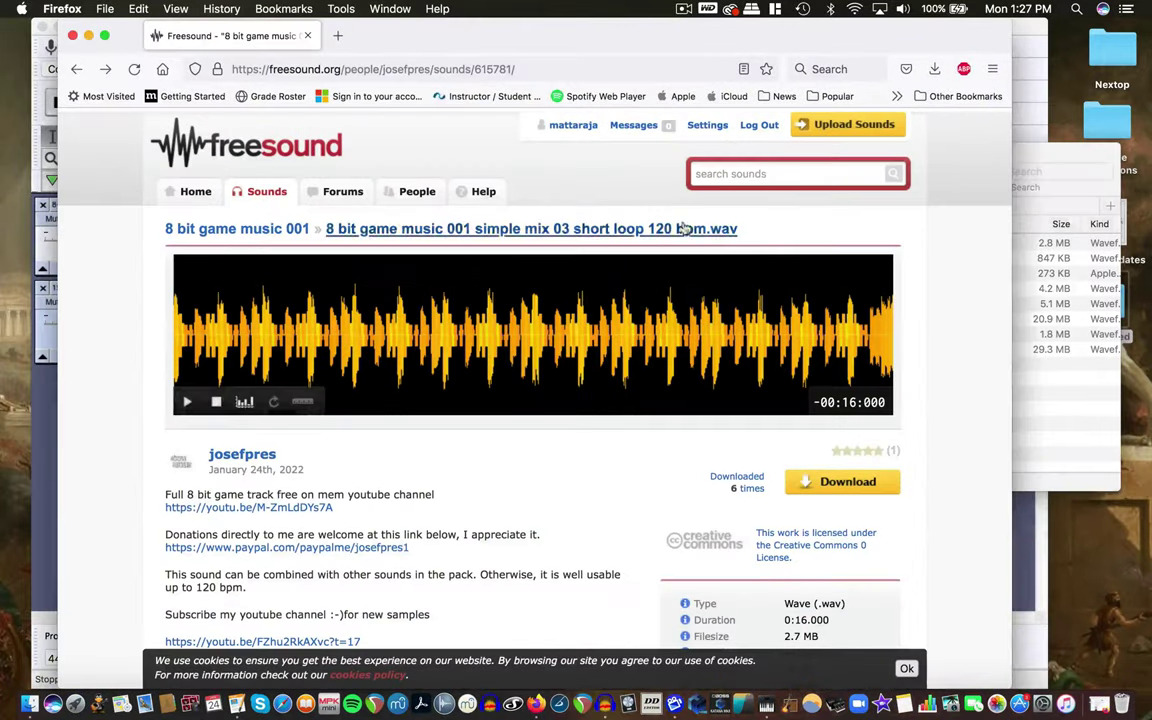
pyautogui.click(717, 175)
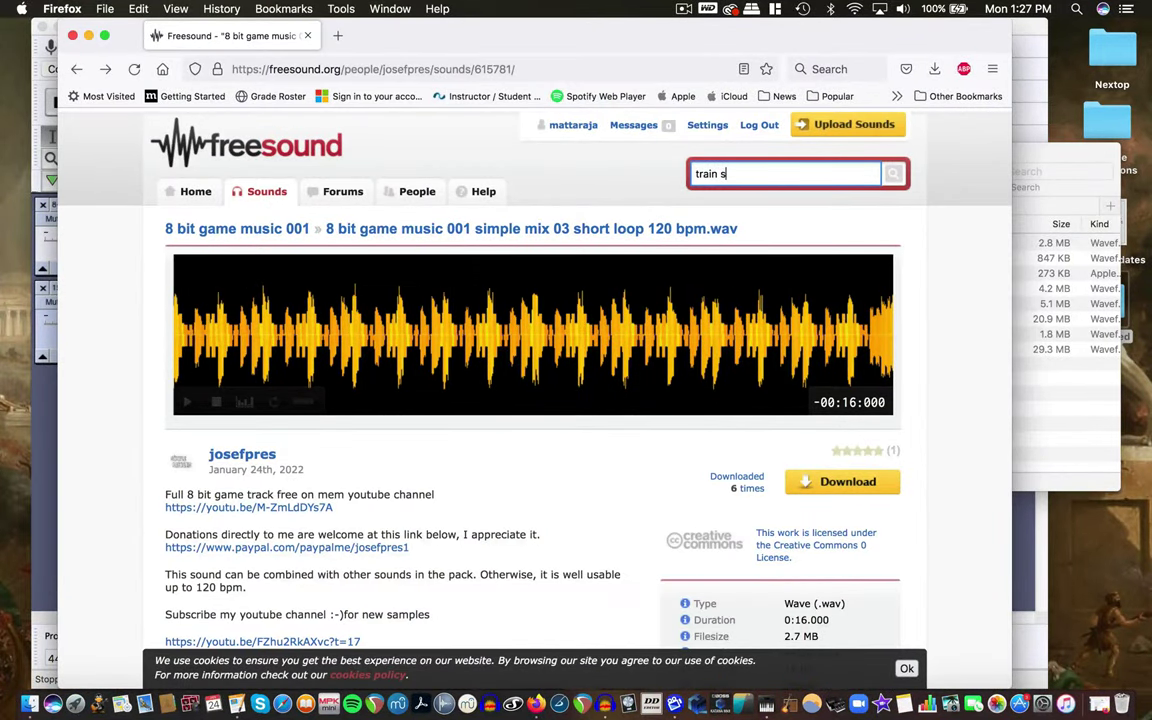
pyautogui.press('Return')
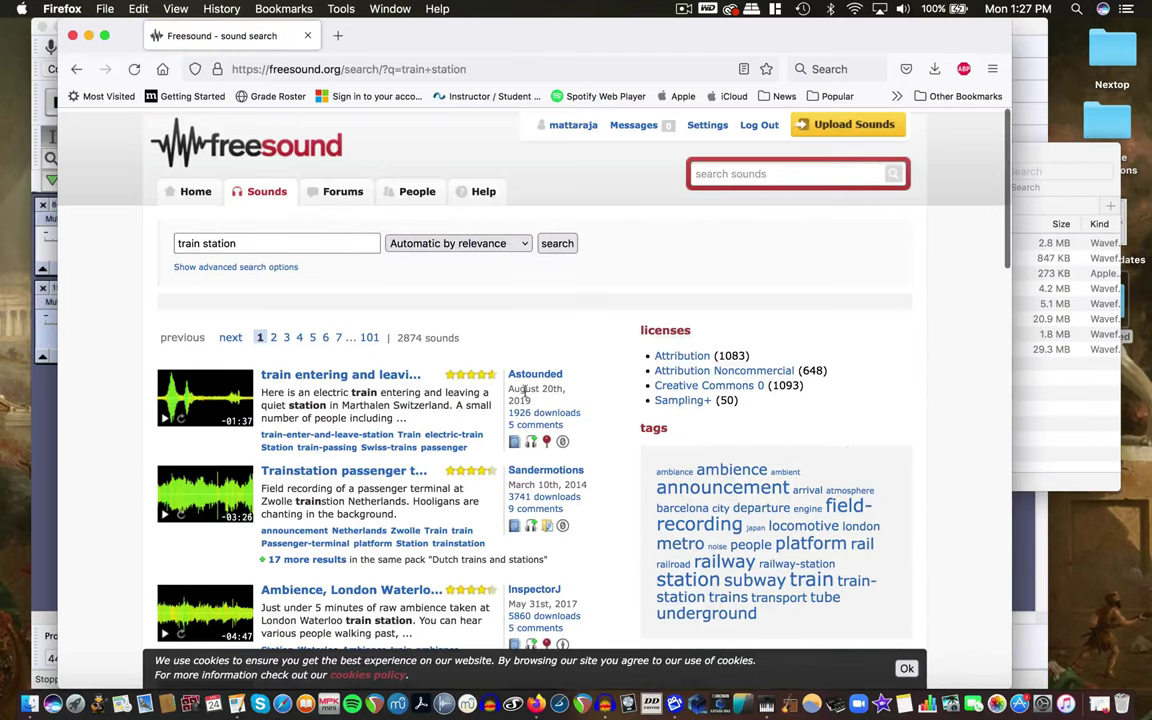
pyautogui.scroll(-5, 431, 466)
pyautogui.scroll(2, 431, 466)
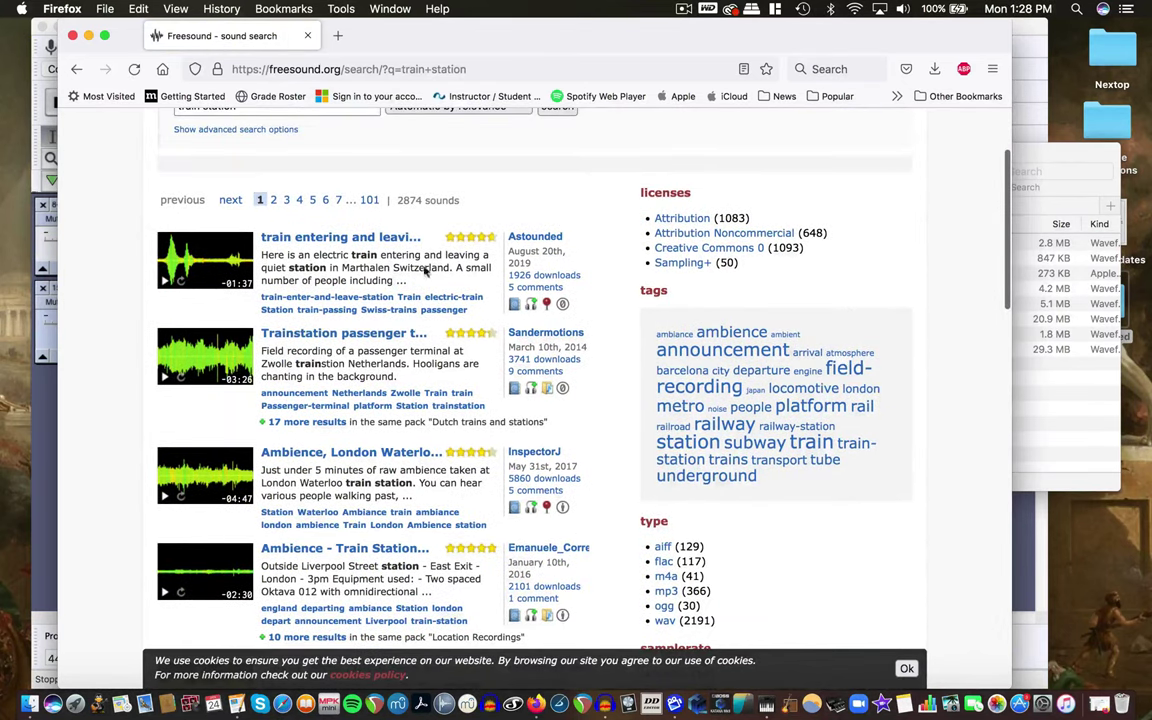
pyautogui.scroll(-10, 395, 365)
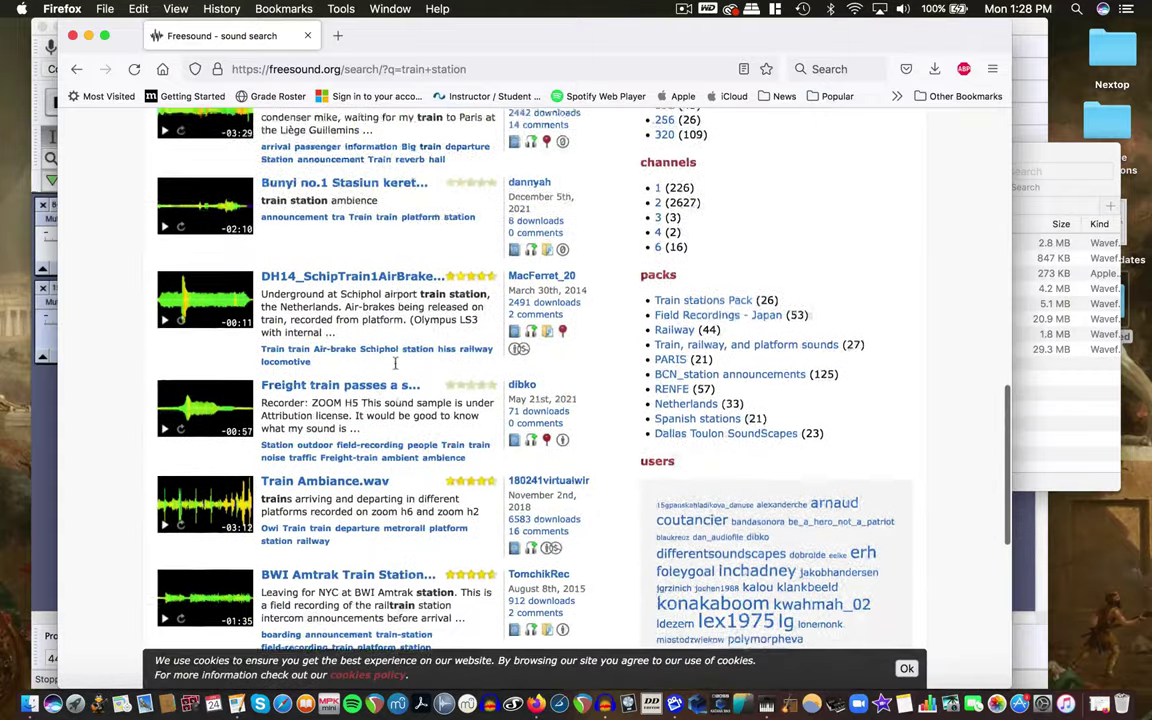
pyautogui.click(134, 69)
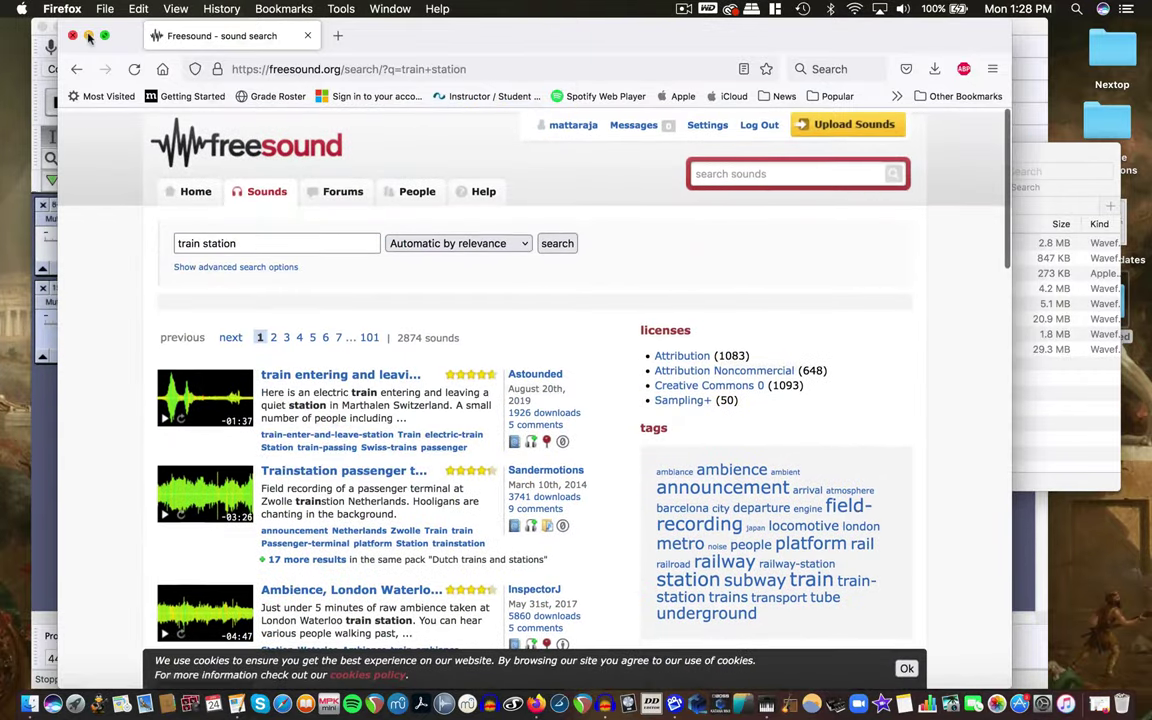
pyautogui.click(74, 35)
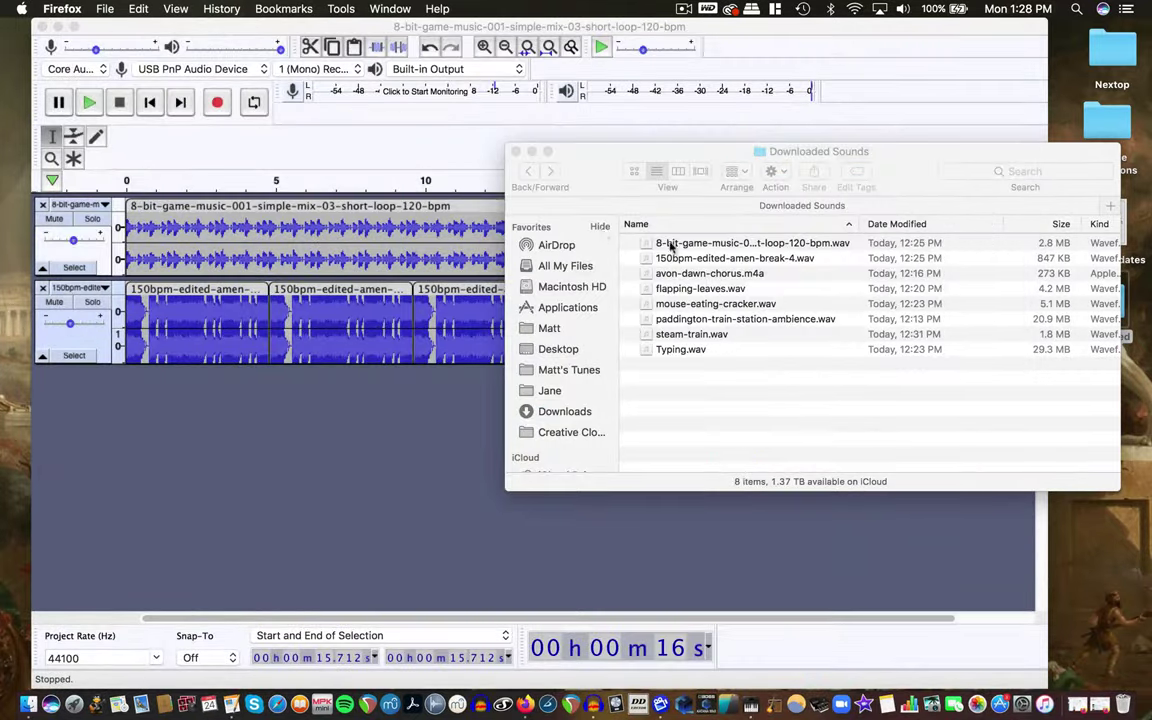
# Import steam-train.wav from the Downloaded Sounds folder into the project as a new track below the drums.
pyautogui.click(684, 333)
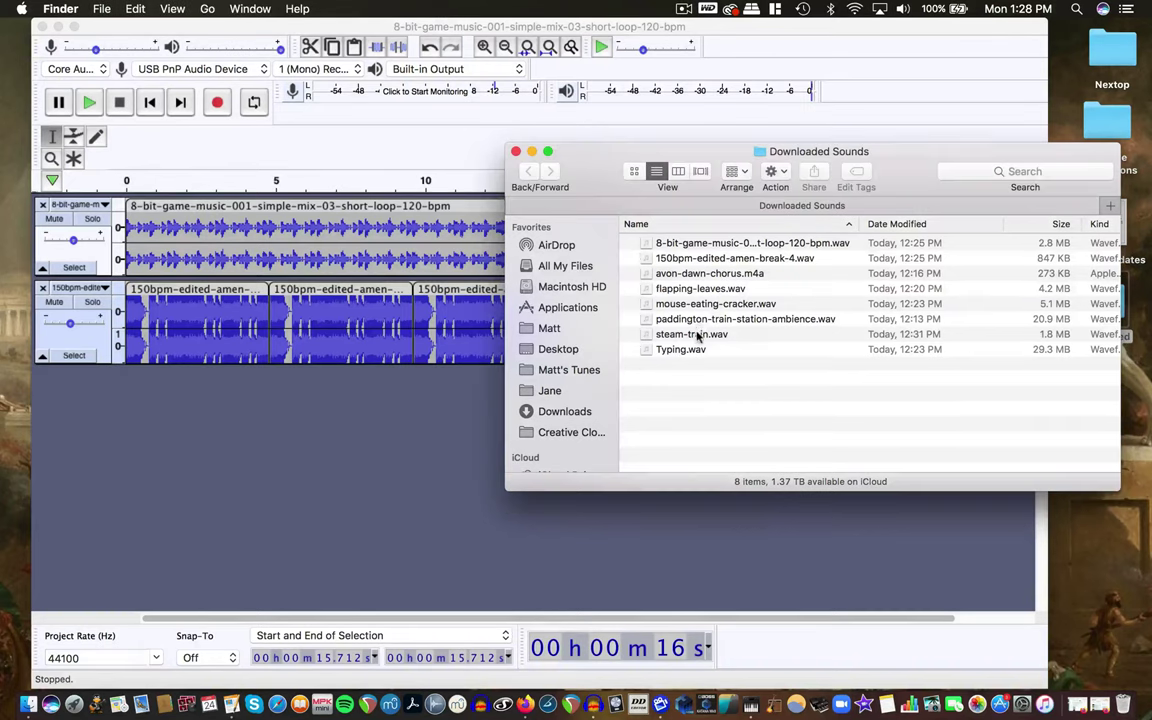
pyautogui.moveTo(697, 337); pyautogui.dragTo(190, 399)
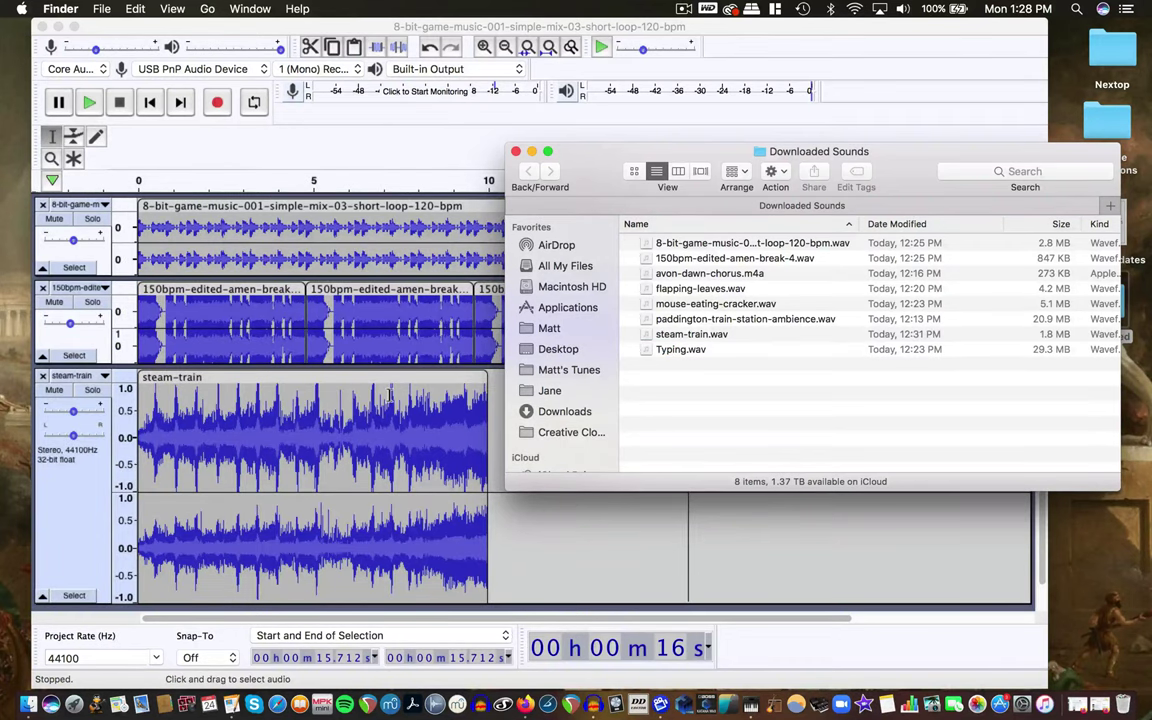
pyautogui.press('space')
pyautogui.click(350, 429)
pyautogui.click(262, 428)
pyautogui.click(152, 400)
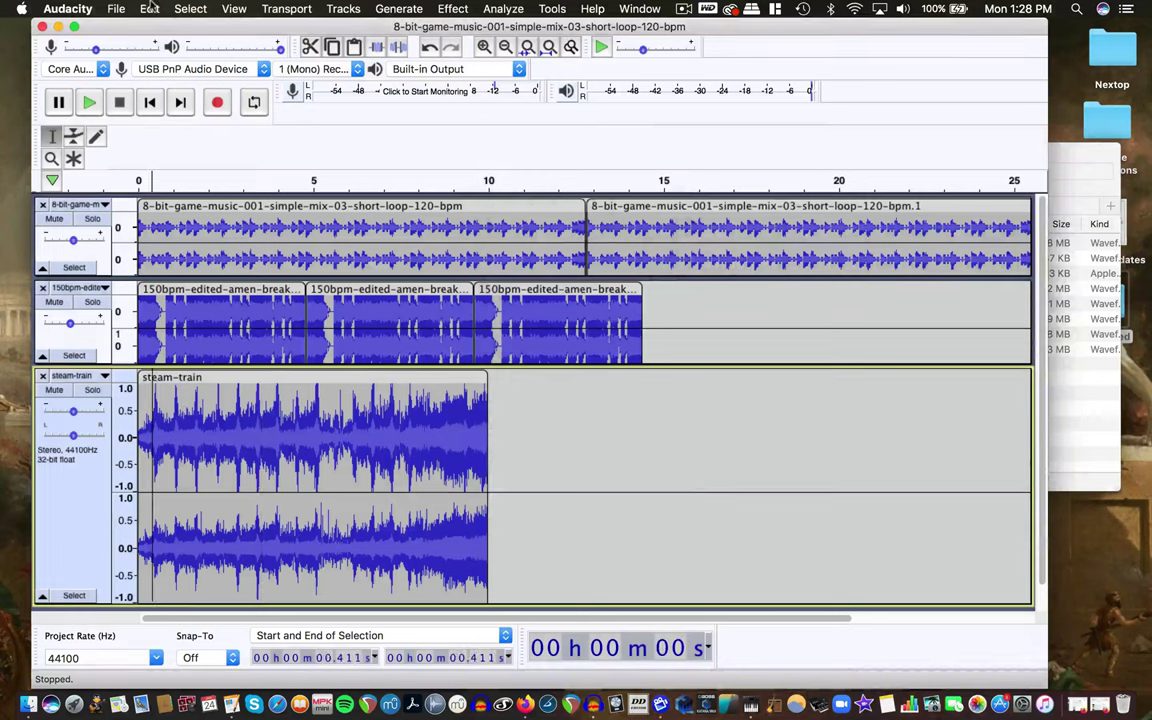
# Play all three tracks together from the start of the project.
pyautogui.click(150, 102)
pyautogui.click(89, 102)
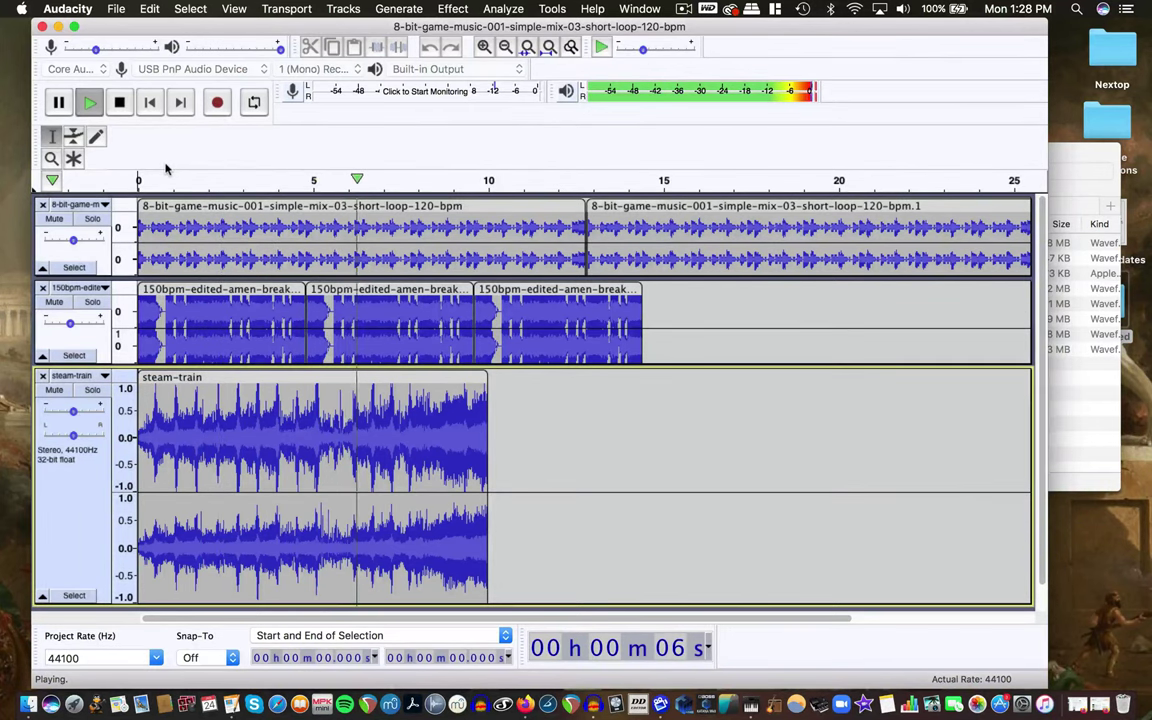
pyautogui.press('space')
# Solo the steam-train track and play it from about 1.5 s.
pyautogui.click(190, 440)
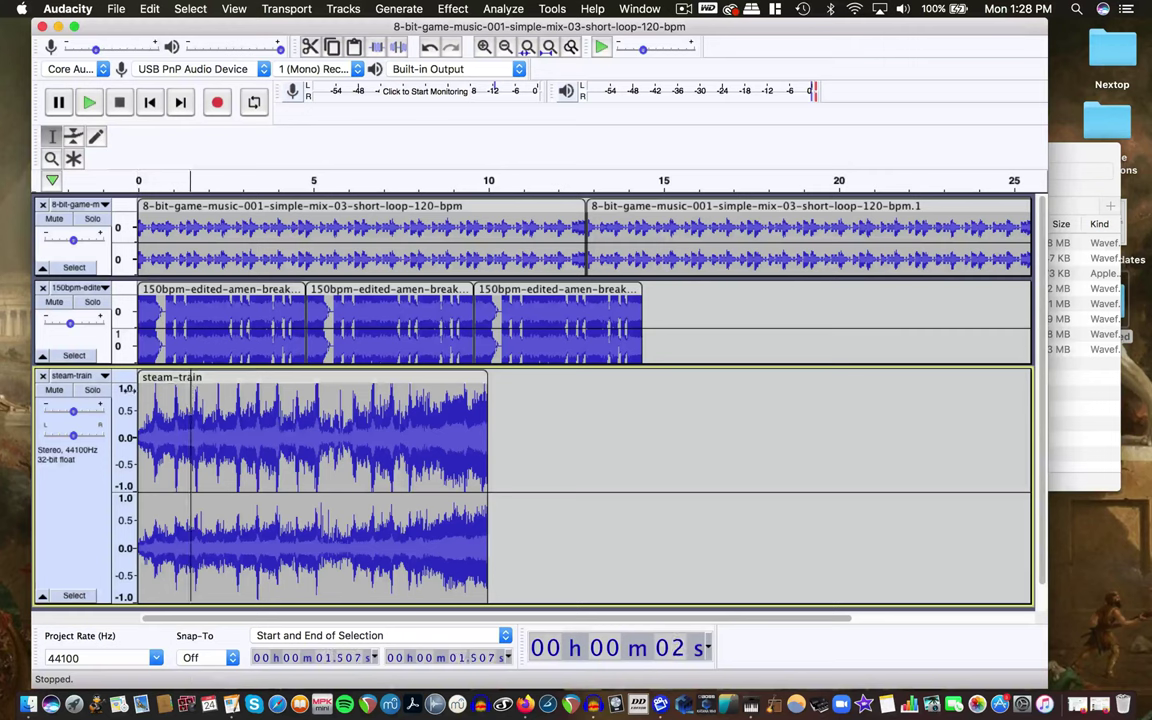
pyautogui.click(93, 392)
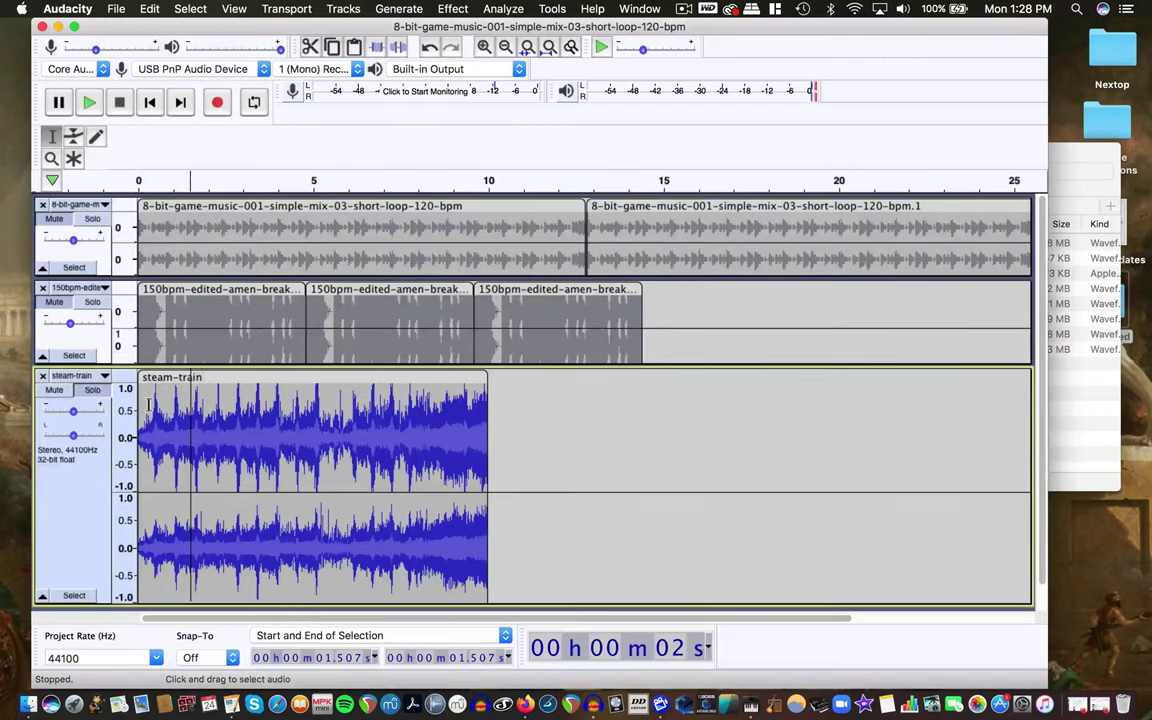
pyautogui.press('space')
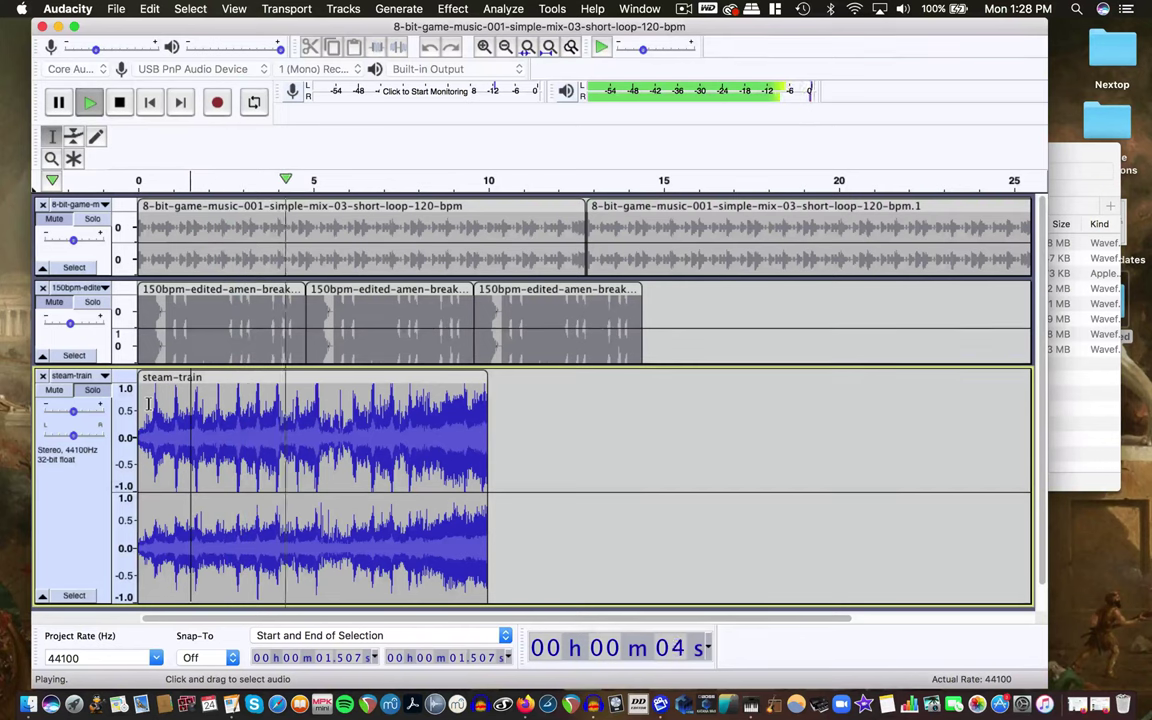
pyautogui.press('space')
pyautogui.click(334, 437)
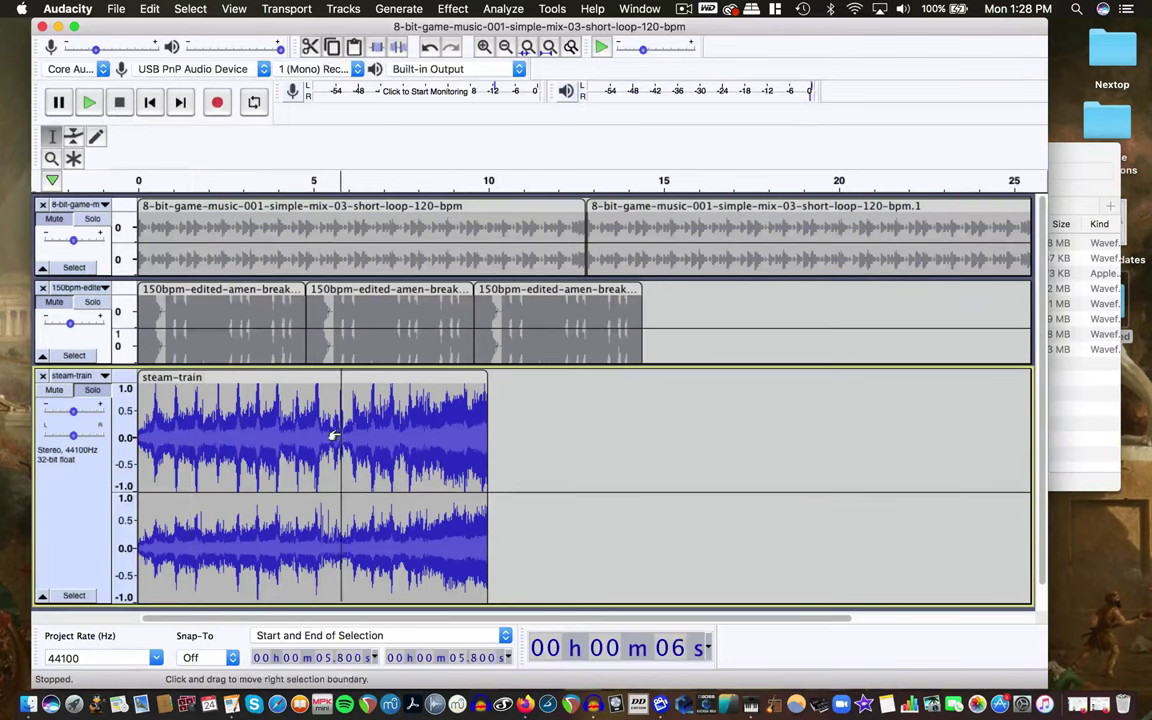
# Apply Change Speed to the whole steam-train clip from 33⅓ to 45 rpm and play the sped-up clip.
pyautogui.doubleClick(313, 428)
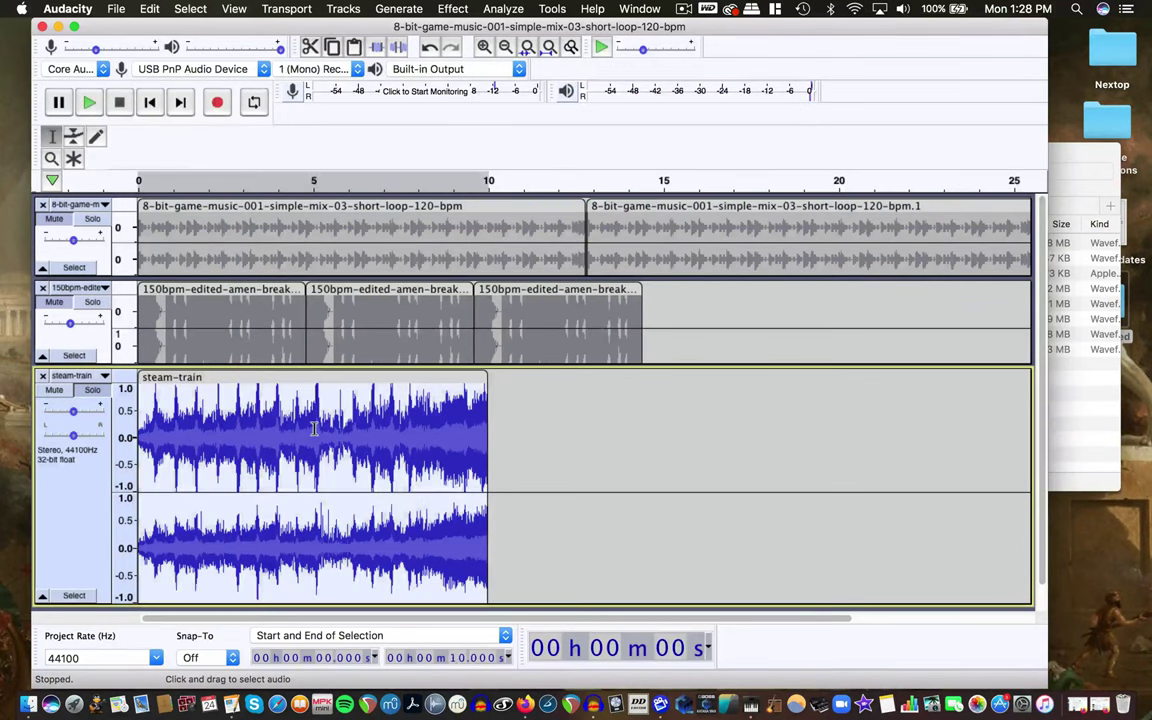
pyautogui.click(453, 9)
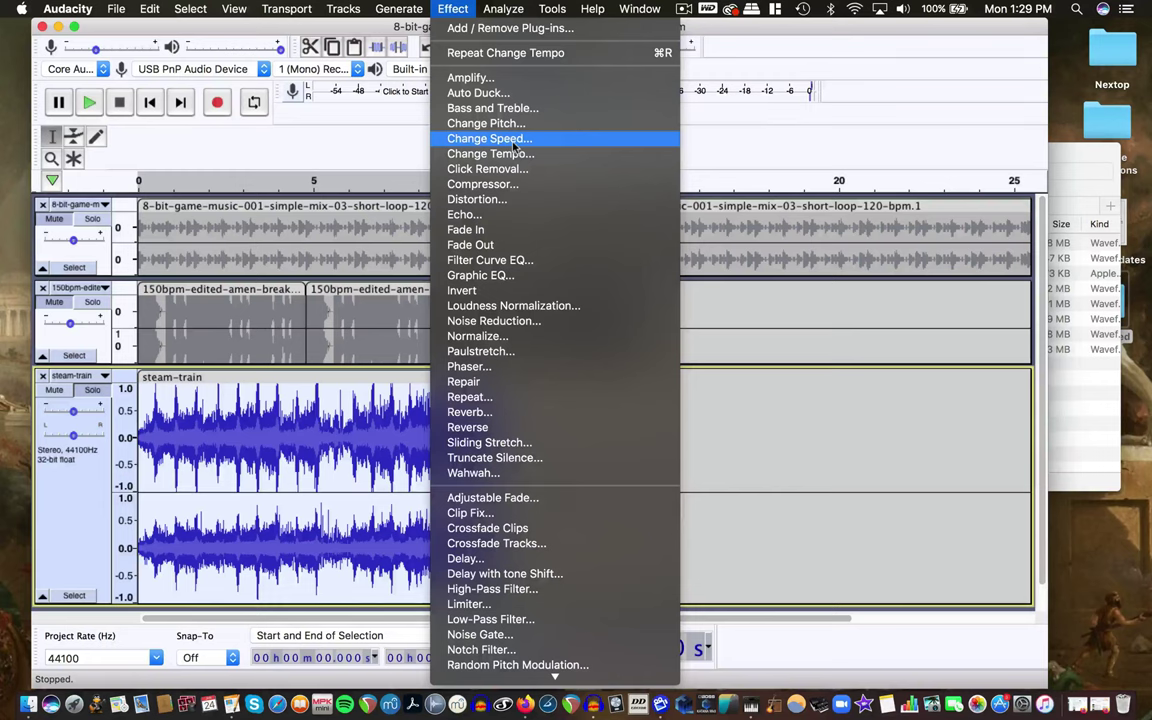
pyautogui.click(513, 140)
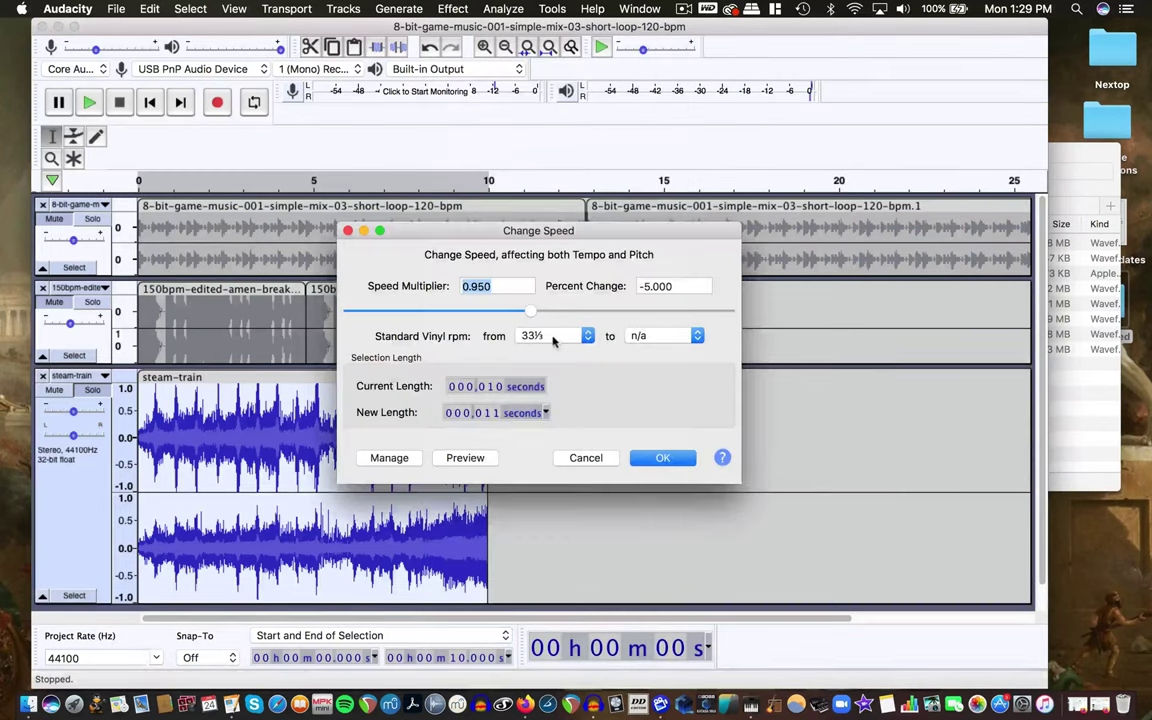
pyautogui.click(643, 338)
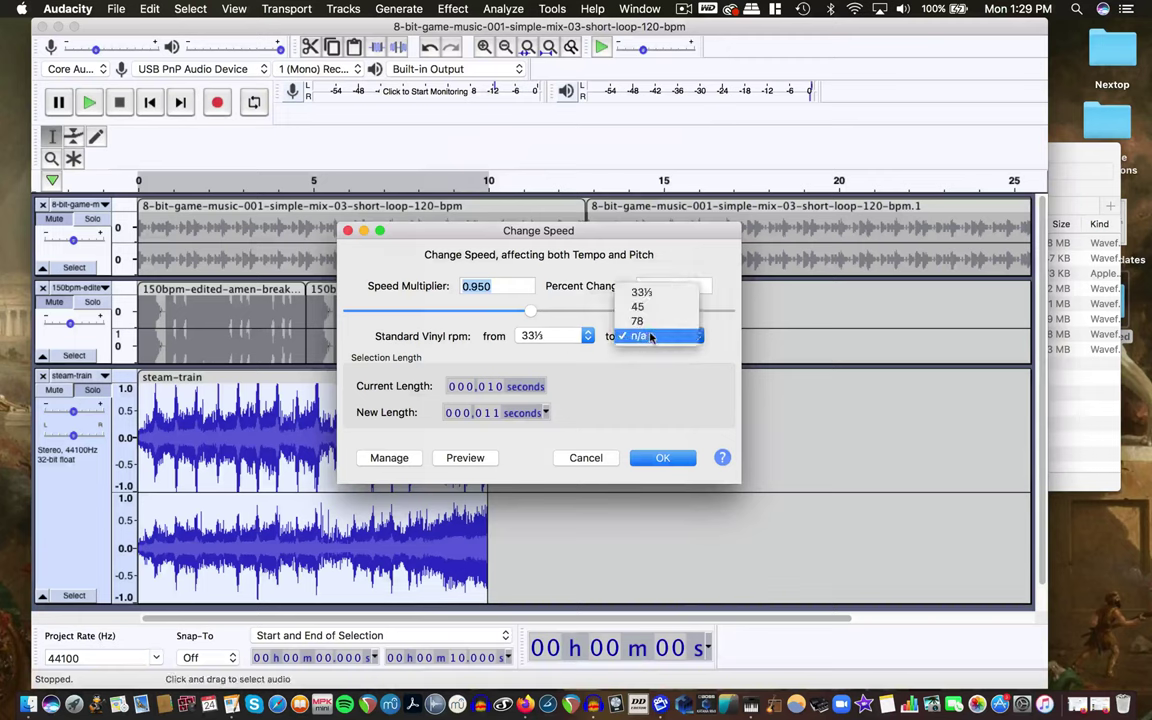
pyautogui.click(640, 307)
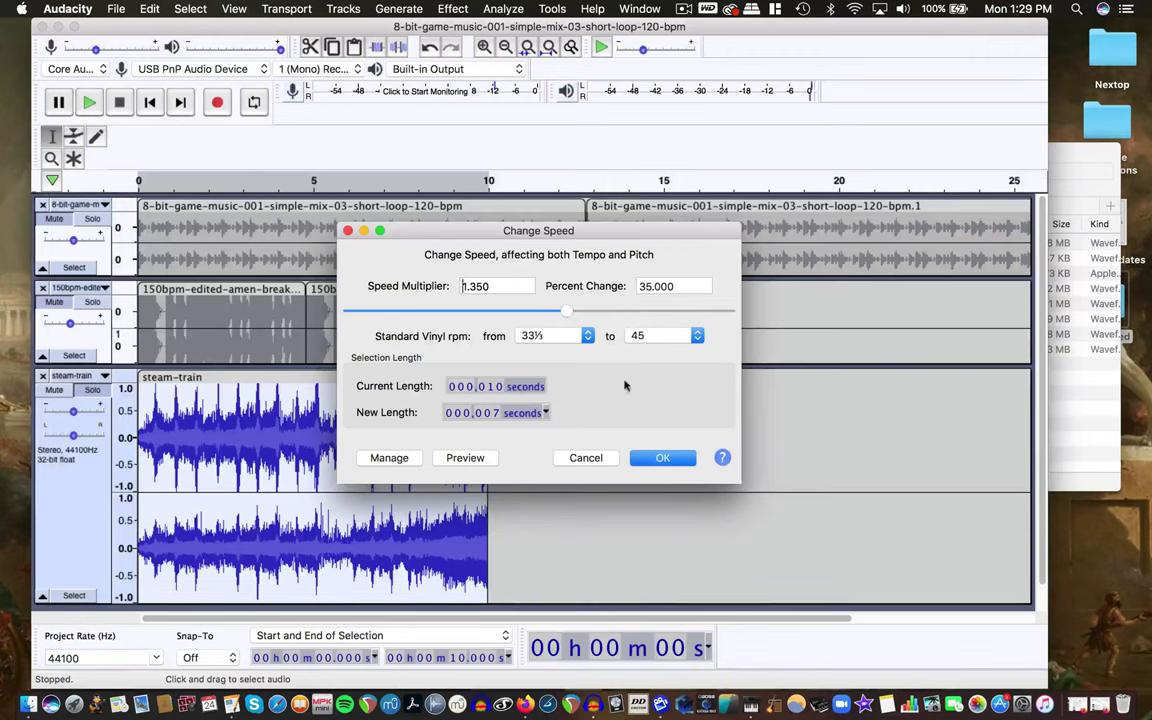
pyautogui.click(658, 462)
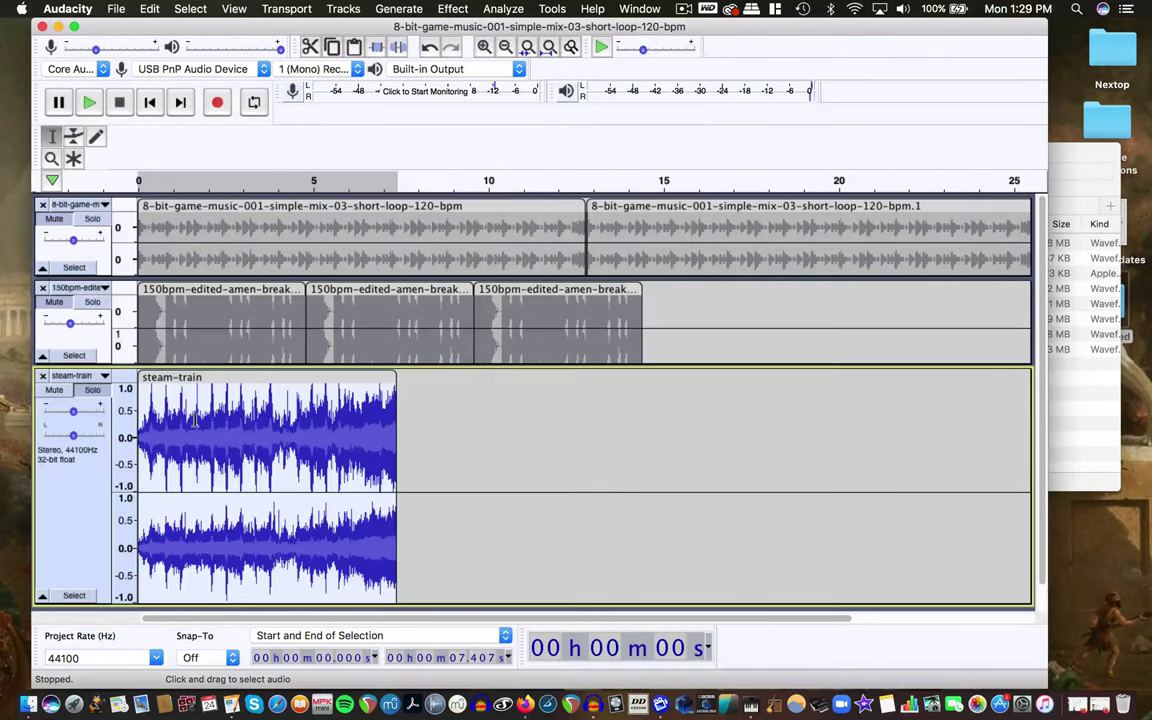
pyautogui.press('space')
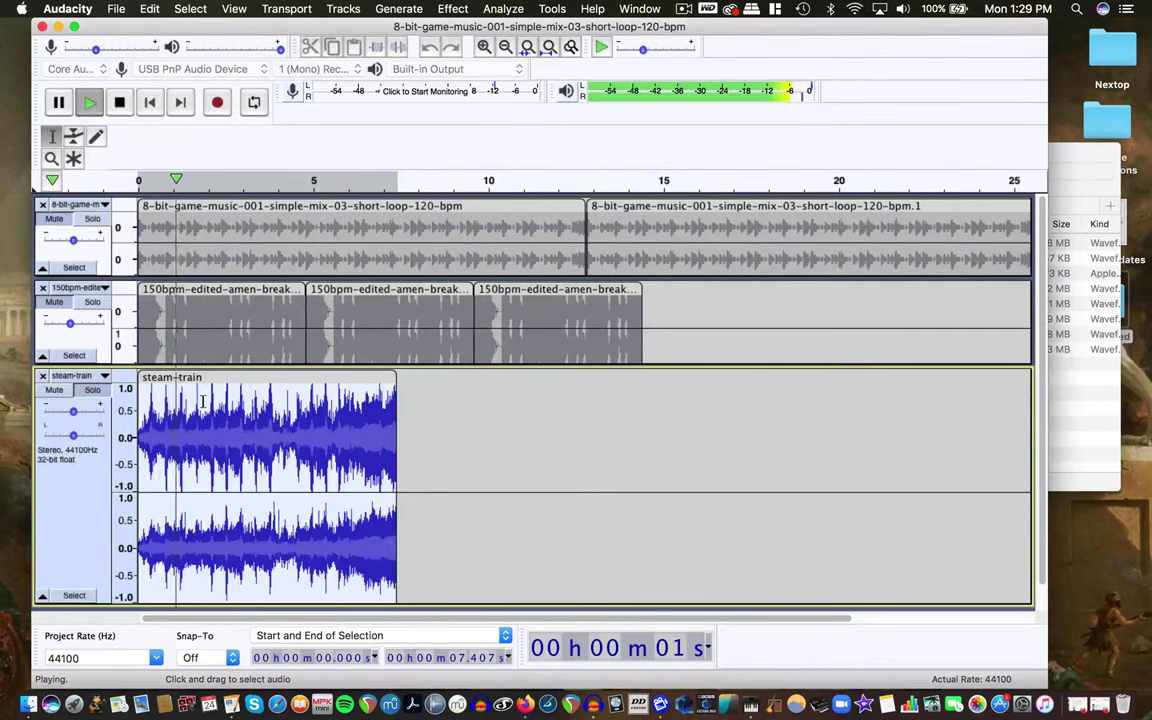
pyautogui.press('space')
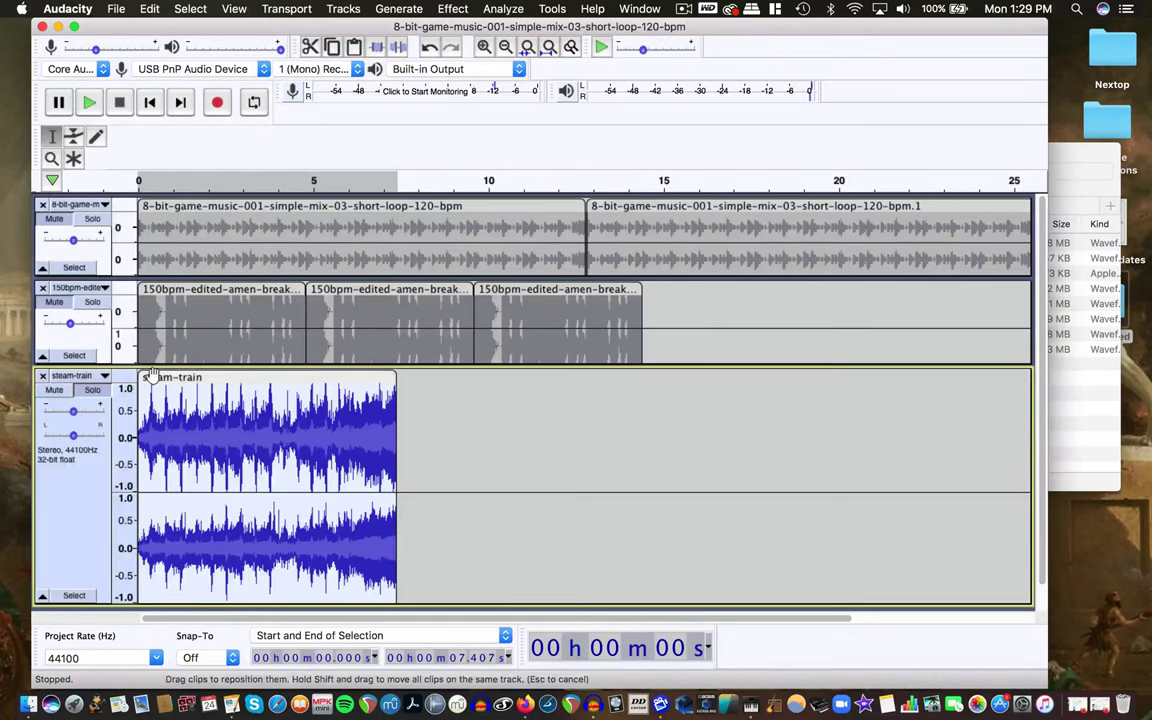
# Turn off soloing for all tracks and play the full mix from the start.
pyautogui.click(93, 221)
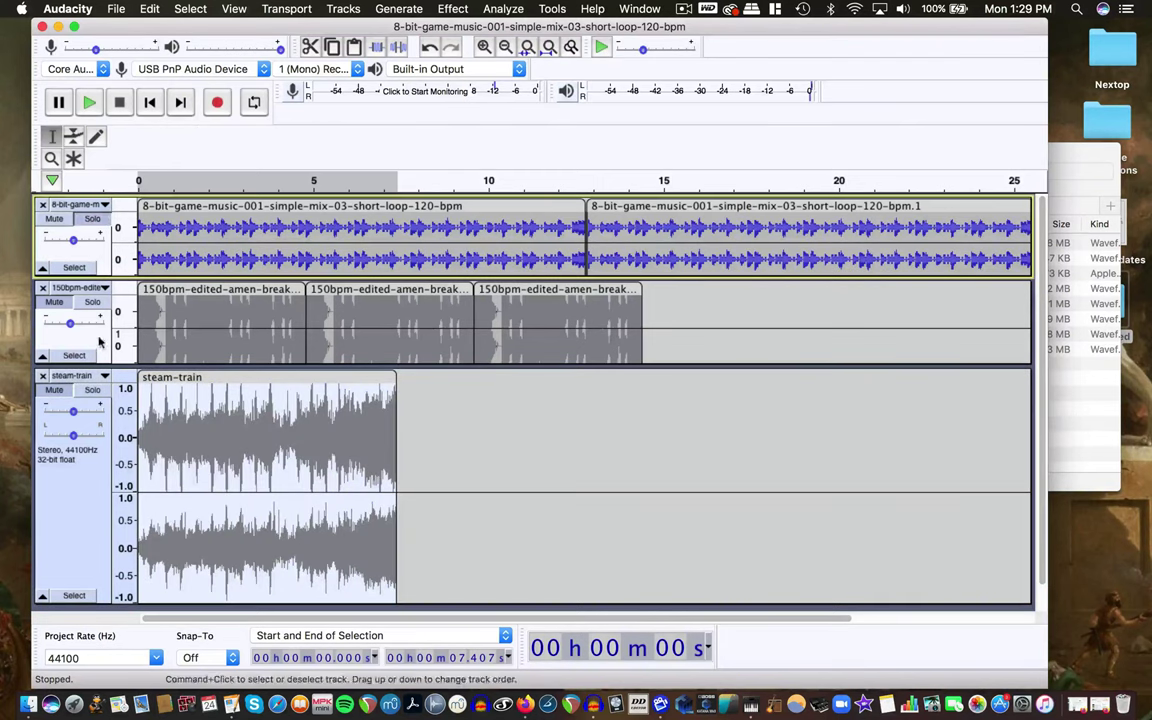
pyautogui.click(93, 220)
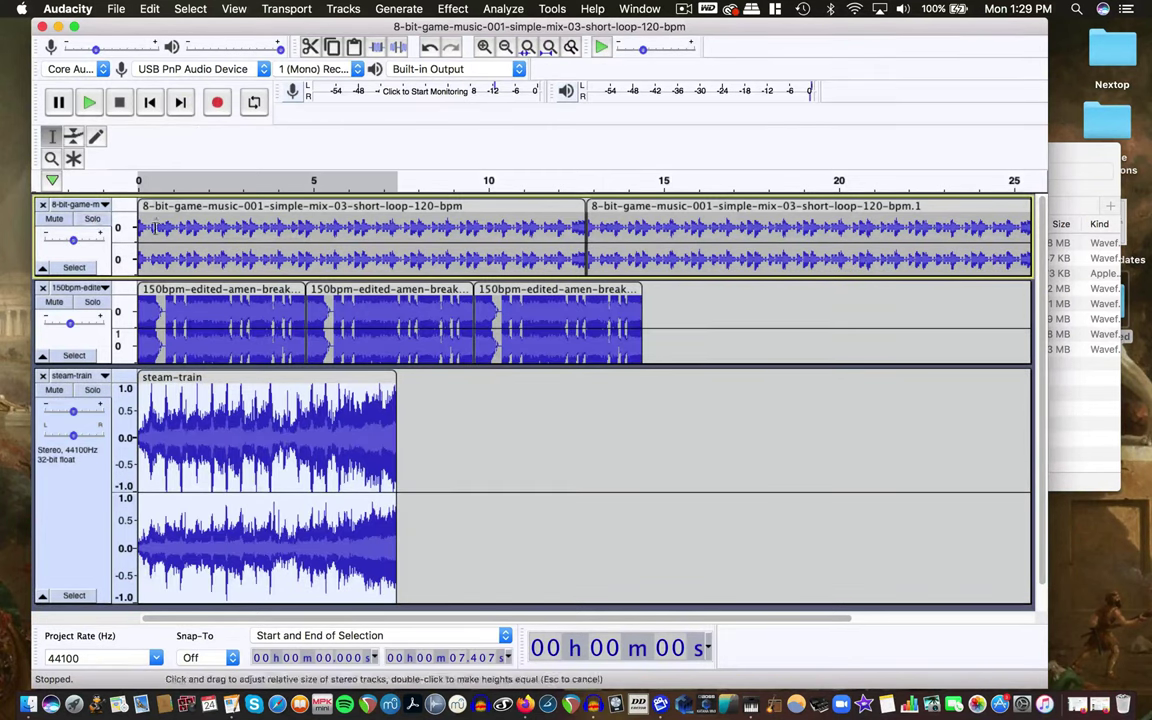
pyautogui.click(150, 102)
pyautogui.press('space')
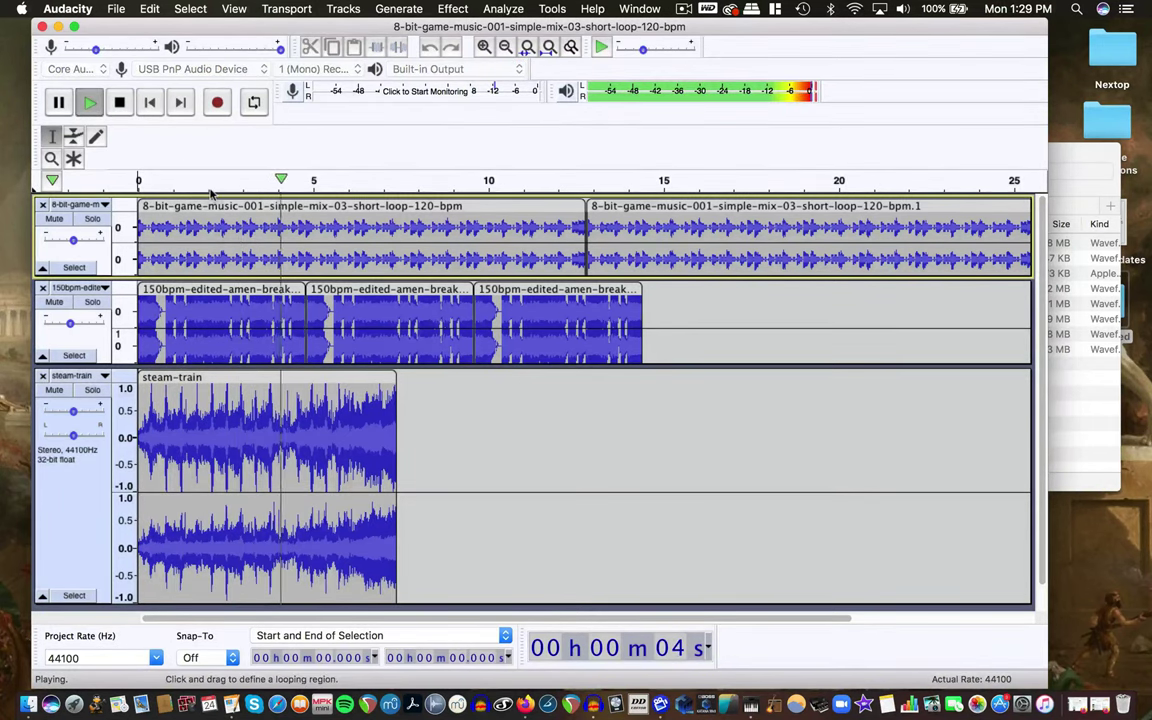
pyautogui.press('space')
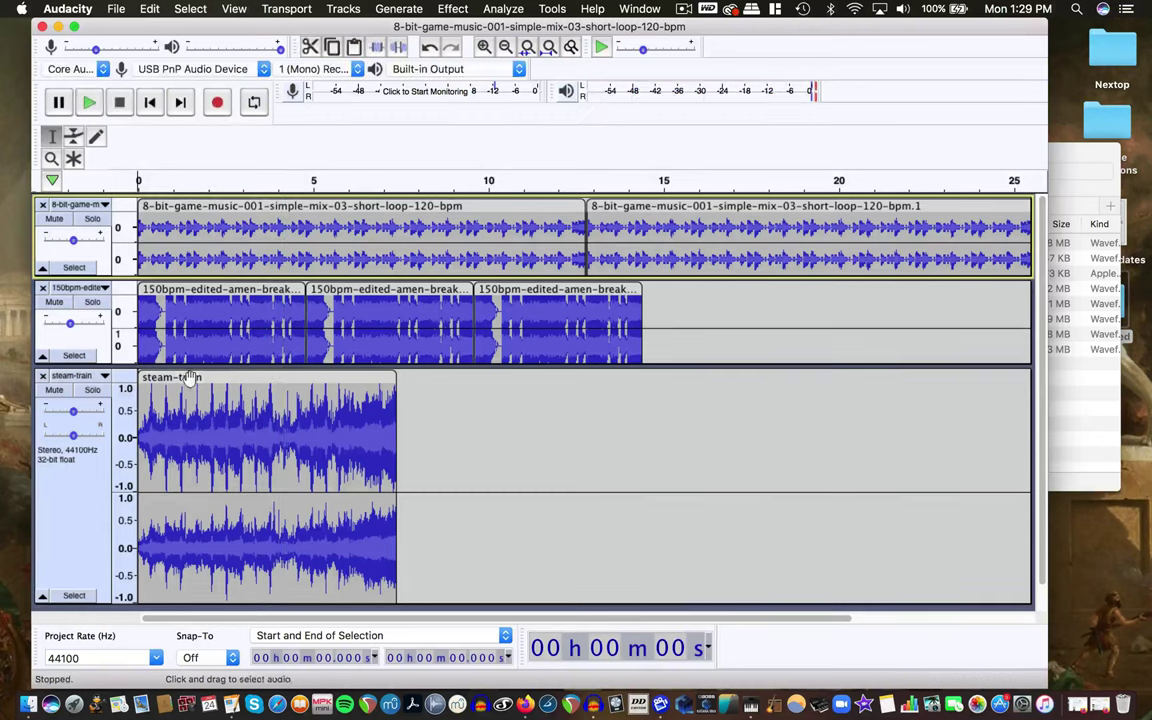
# Apply Change Tempo to the whole steam-train clip with a 133.421 percent change, from 120 to 280.105 beats per minute.
pyautogui.doubleClick(247, 407)
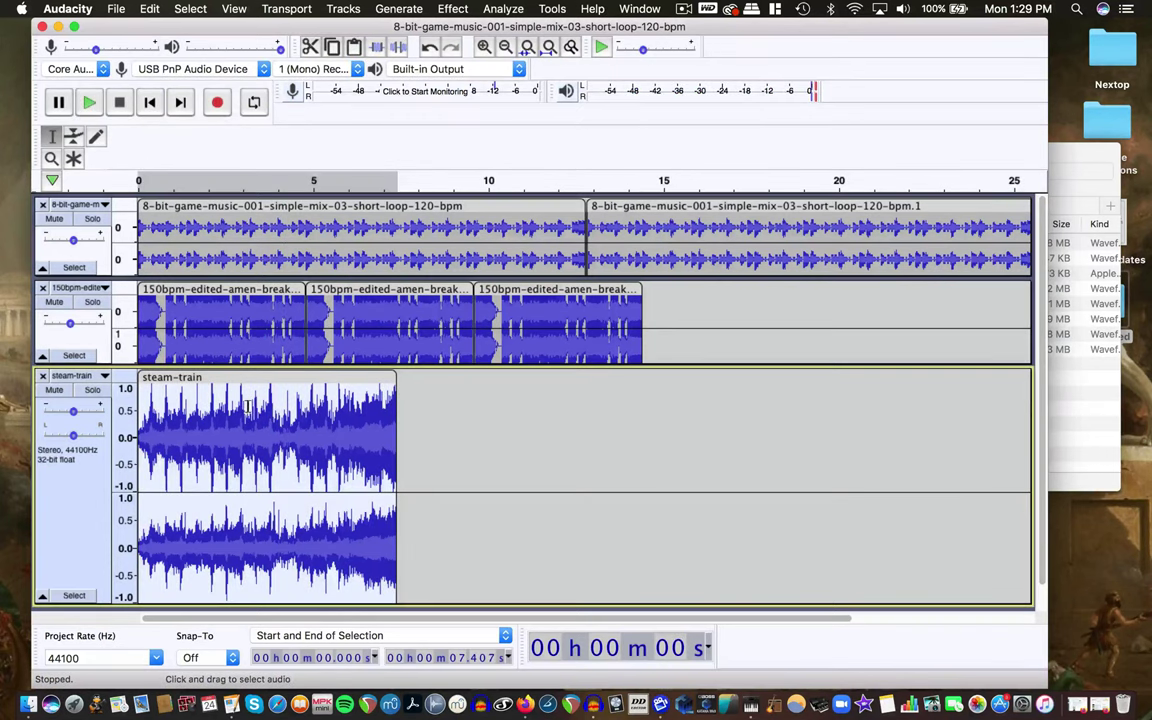
pyautogui.click(455, 8)
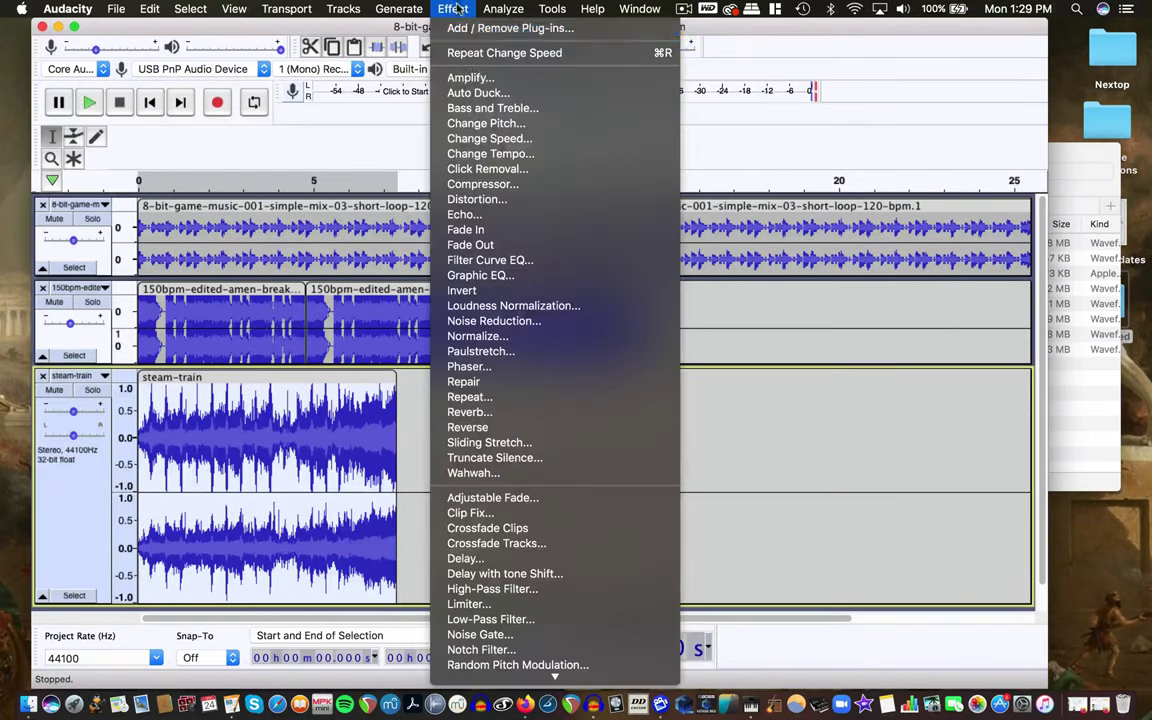
pyautogui.click(497, 153)
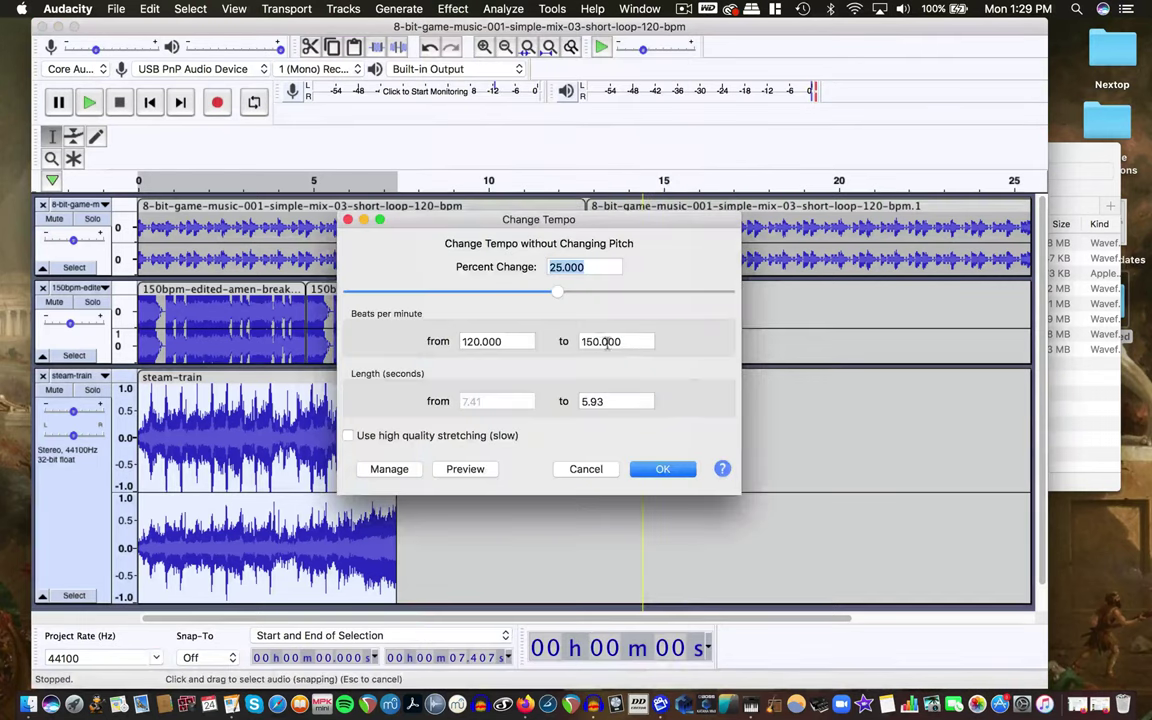
pyautogui.moveTo(632, 341); pyautogui.dragTo(591, 341)
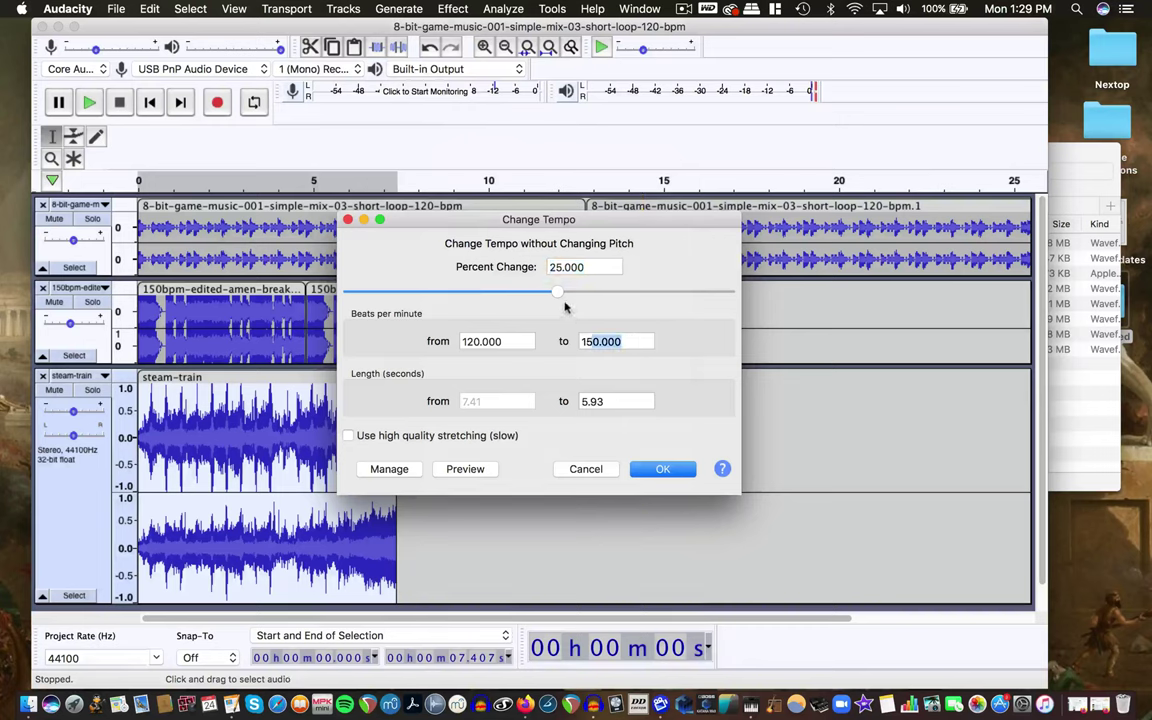
pyautogui.moveTo(559, 292); pyautogui.dragTo(621, 290)
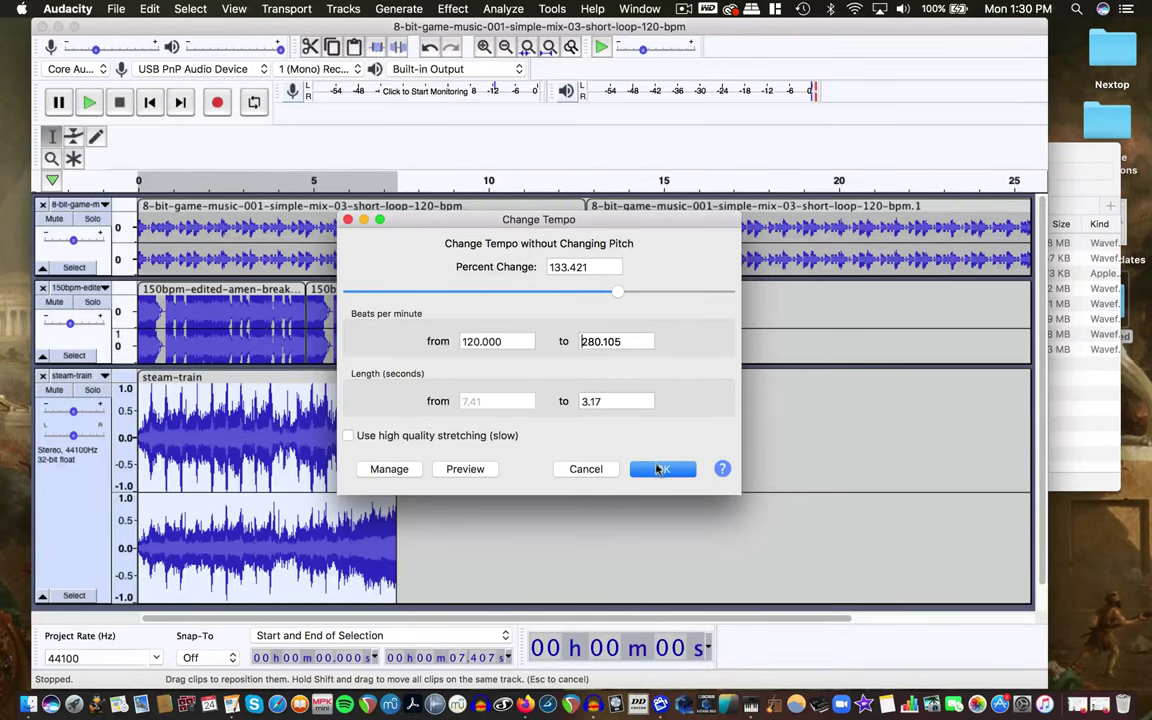
pyautogui.click(661, 469)
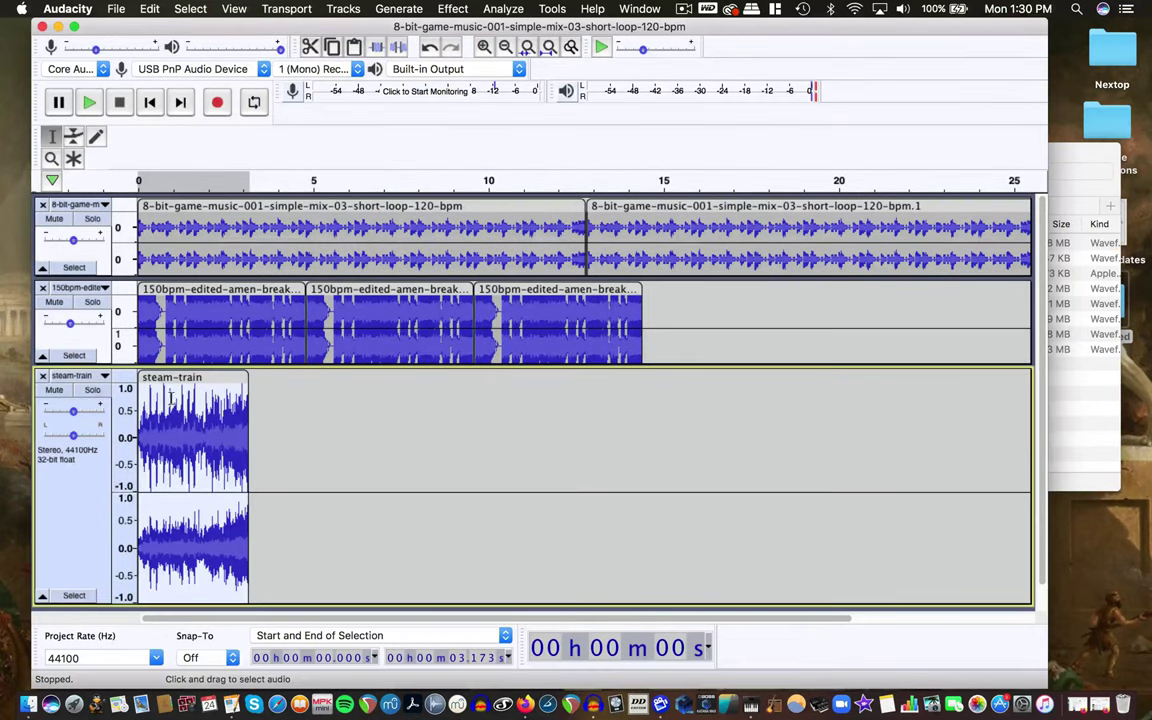
# Solo the steam-train track and play it from about 0.87 s.
pyautogui.click(170, 440)
pyautogui.click(92, 390)
pyautogui.press('space')
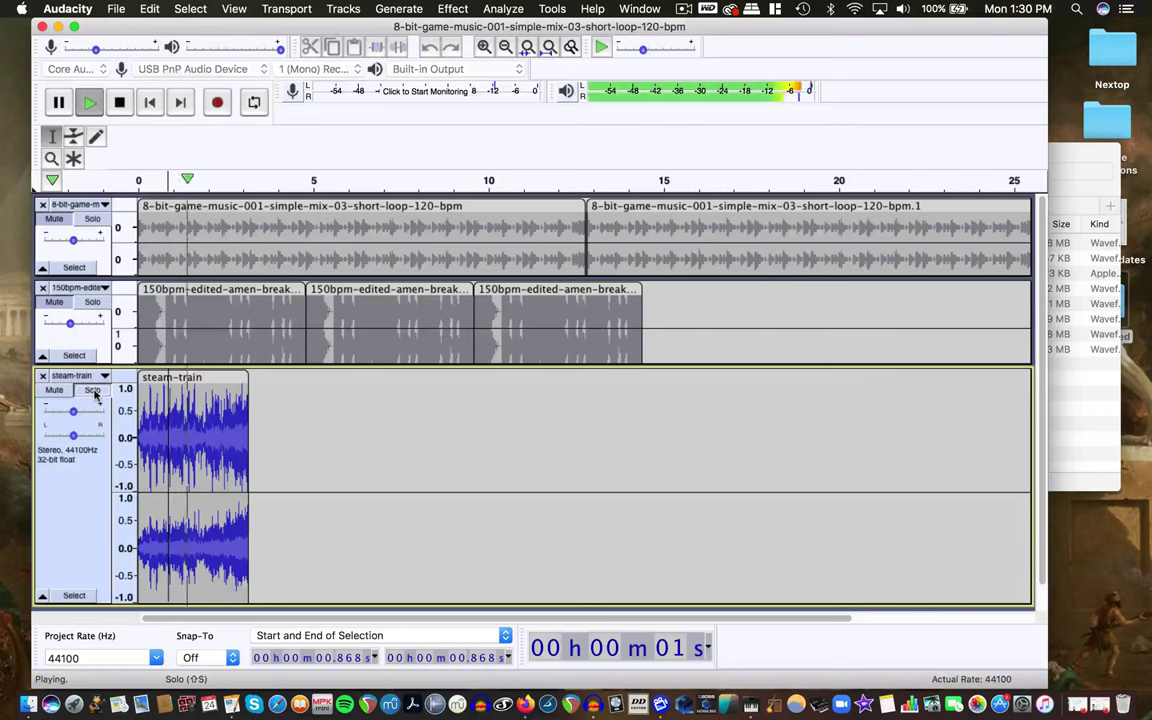
pyautogui.press('space')
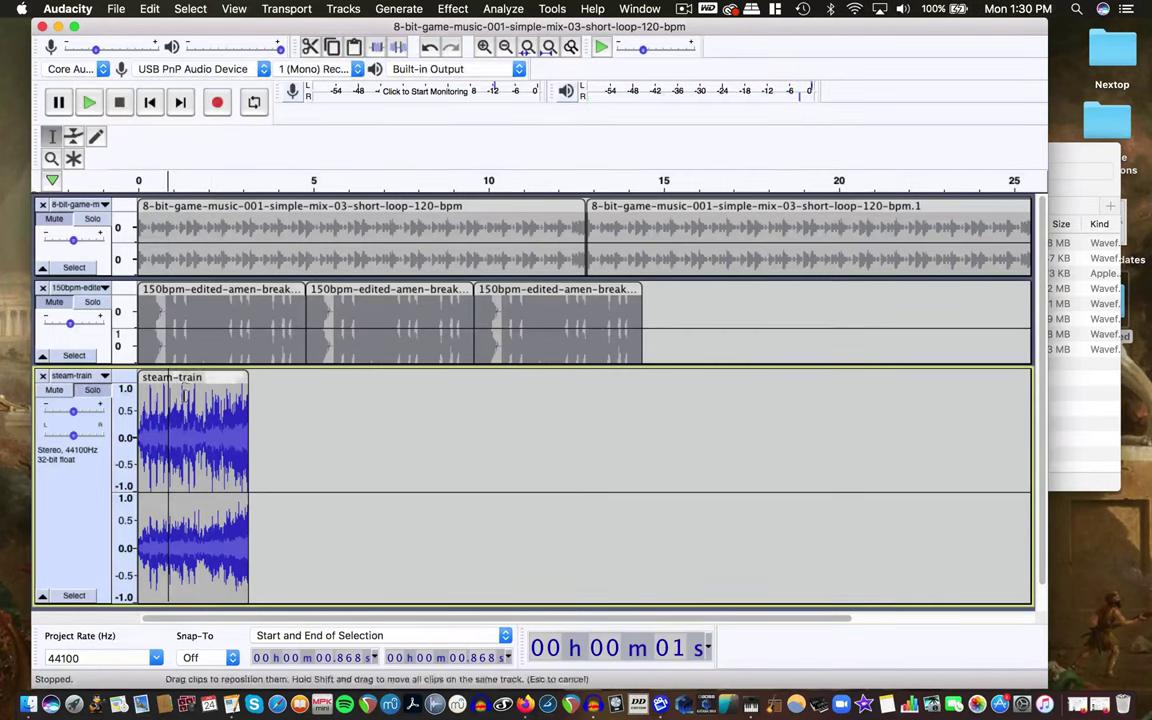
# Copy the whole steam-train clip and paste it directly after the original, at 3.173 s.
pyautogui.click(199, 420)
pyautogui.click(222, 418)
pyautogui.doubleClick(222, 418)
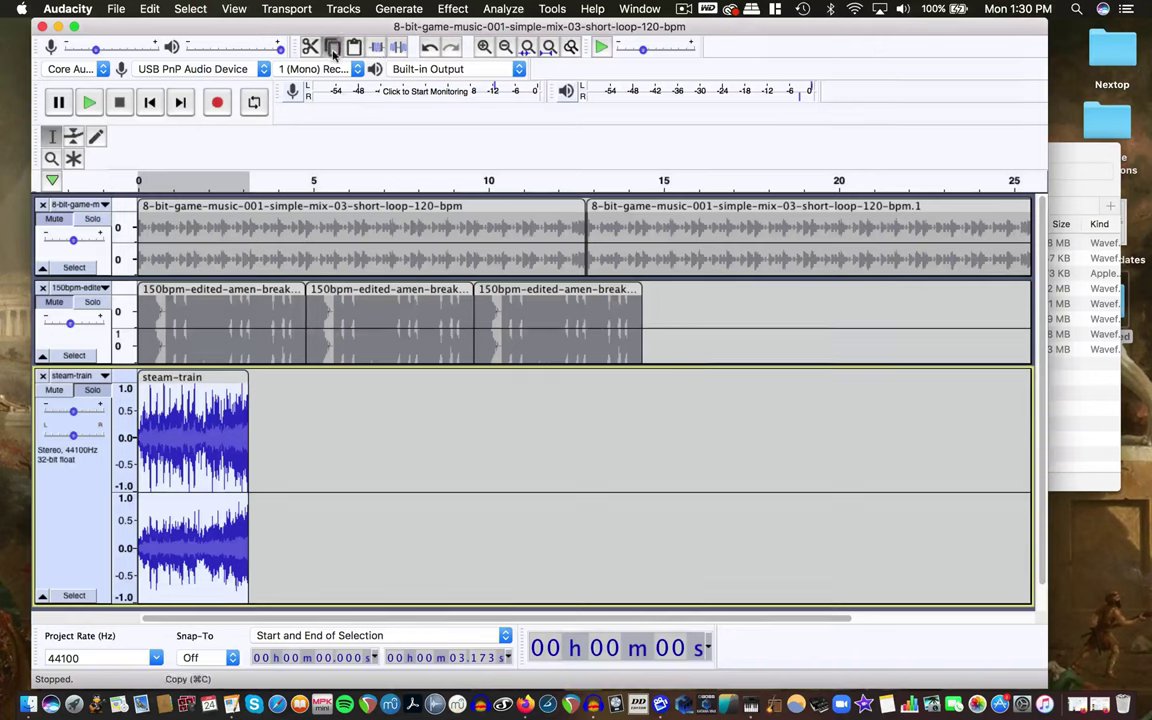
pyautogui.press('Right')
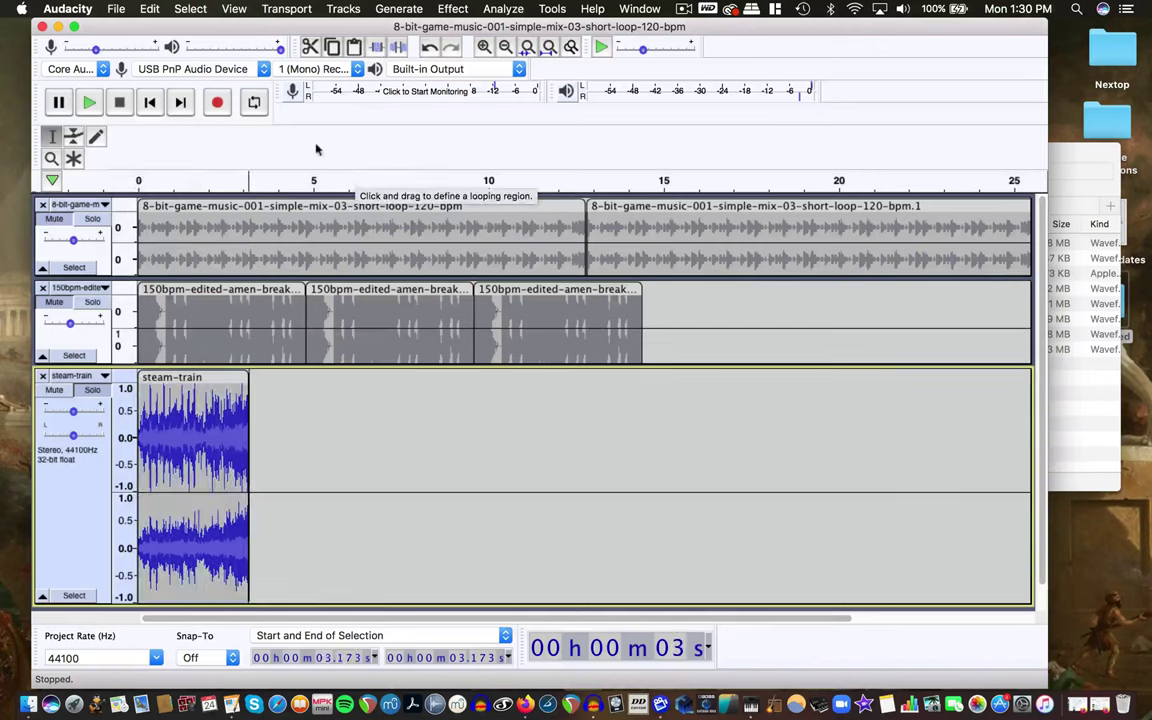
pyautogui.press('super+v')
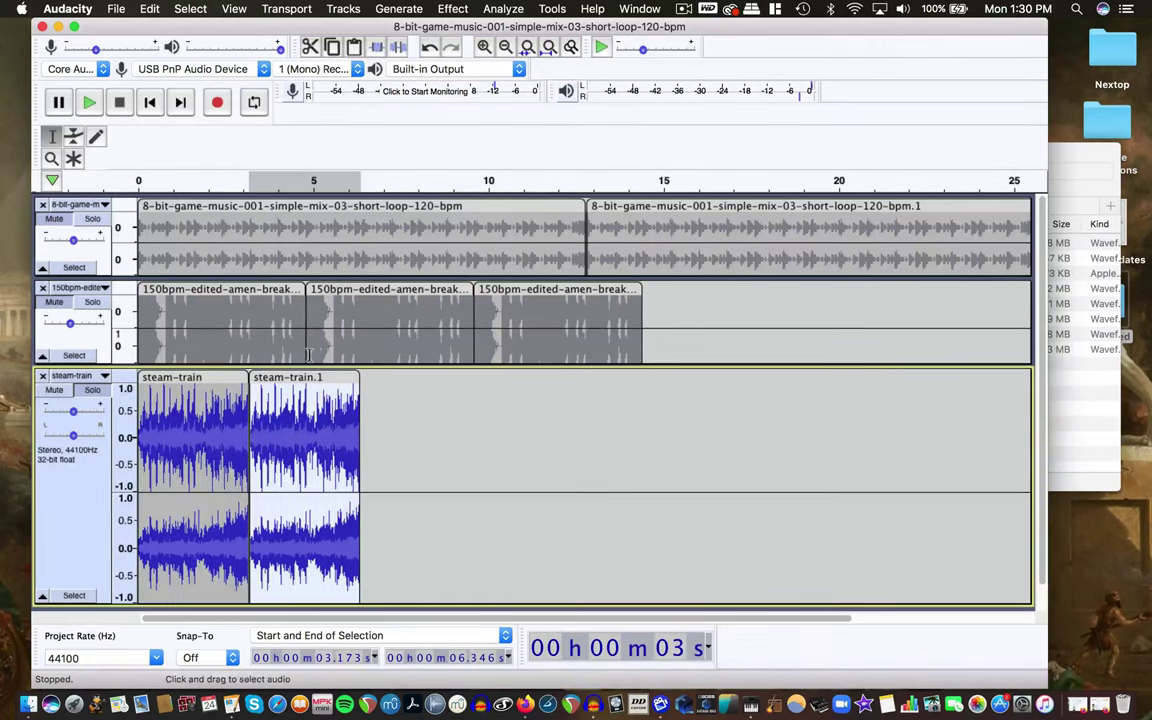
# Play the soloed steam-train loop from the start of the project.
pyautogui.click(150, 102)
pyautogui.click(89, 104)
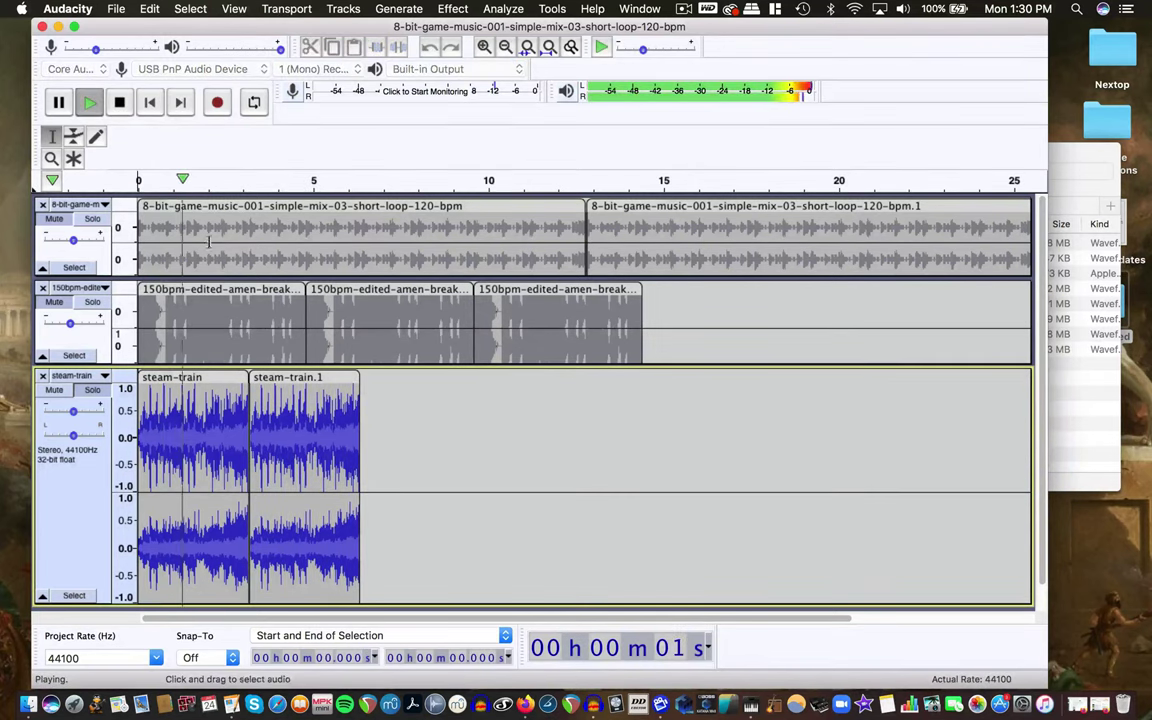
pyautogui.click(119, 102)
# Turn off soloing for the steam-train track and play the full mix from the start.
pyautogui.click(92, 390)
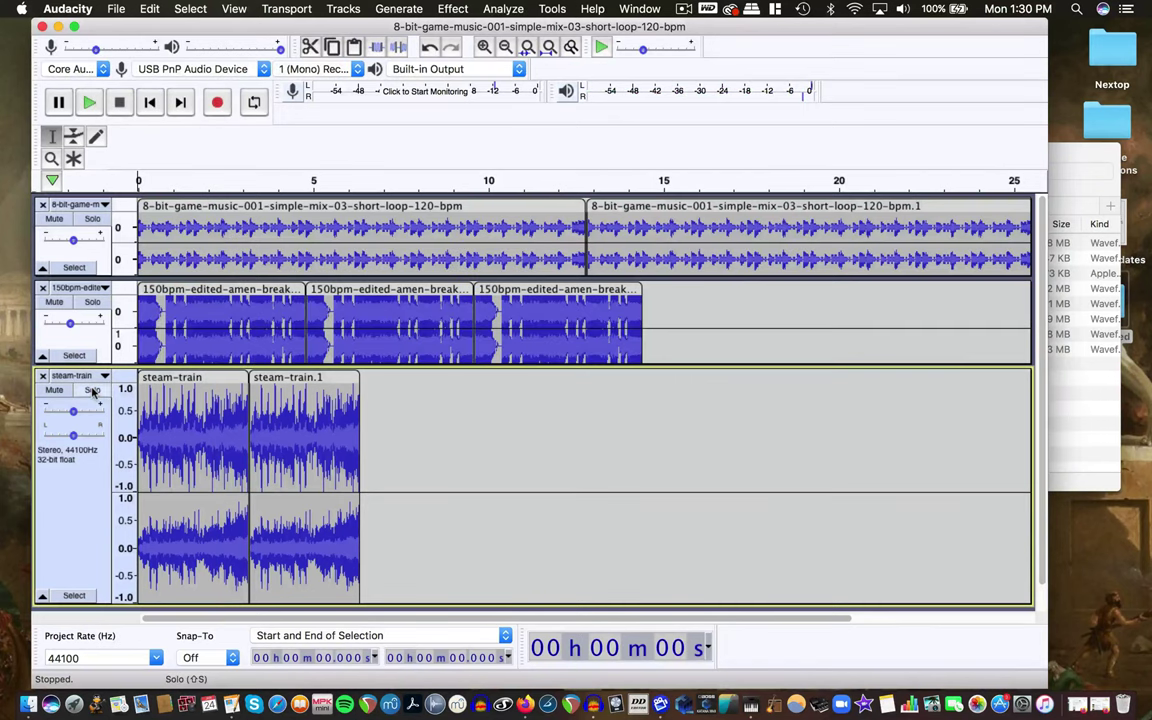
pyautogui.press('space')
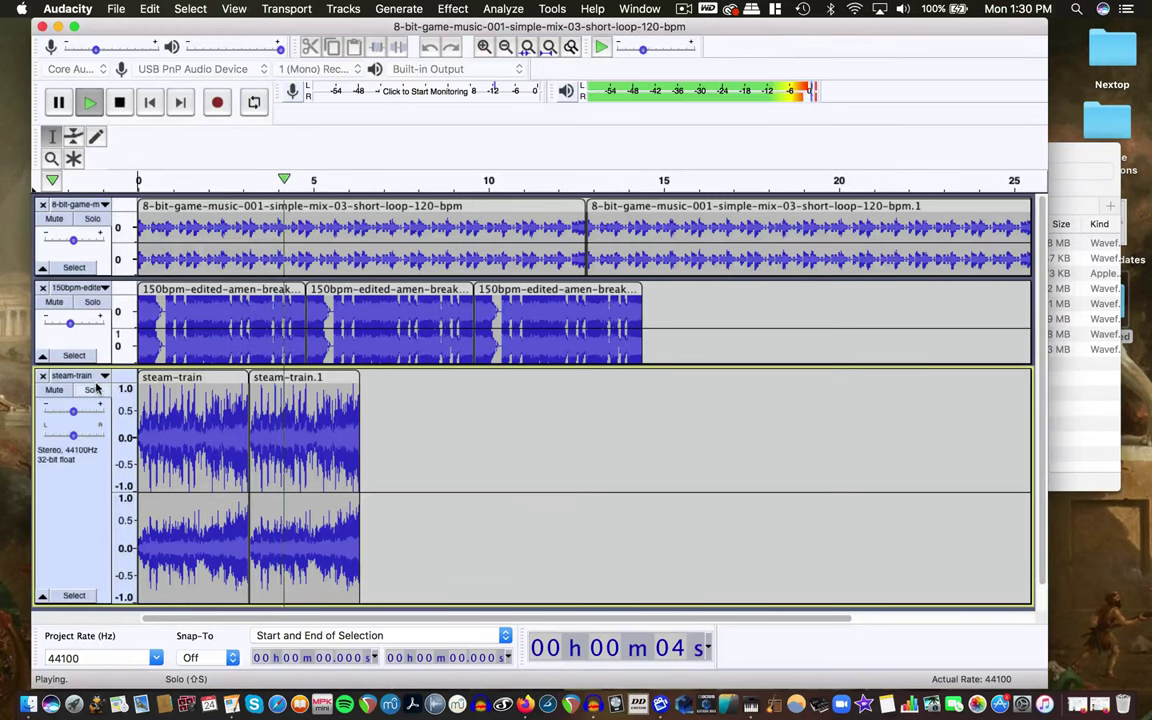
pyautogui.press('space')
# Lower the gain of all three tracks, with steam-train at -8 dB, and play the full mix from the start.
pyautogui.moveTo(73, 411); pyautogui.dragTo(63, 411)
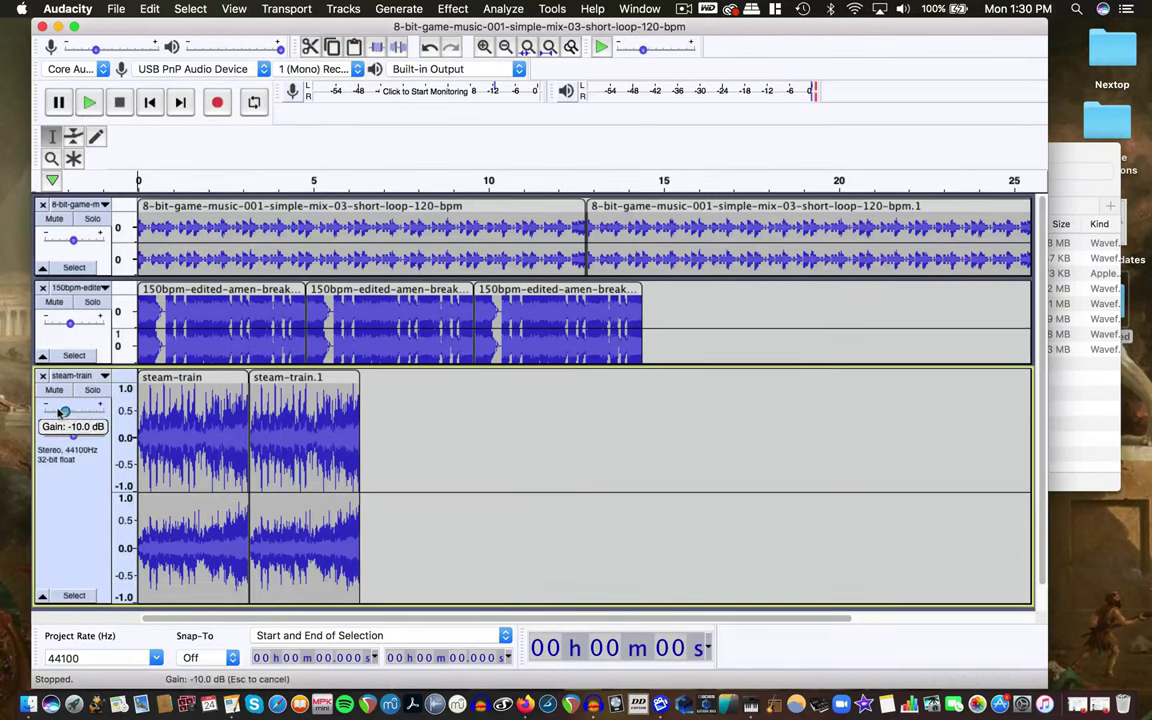
pyautogui.press('Escape')
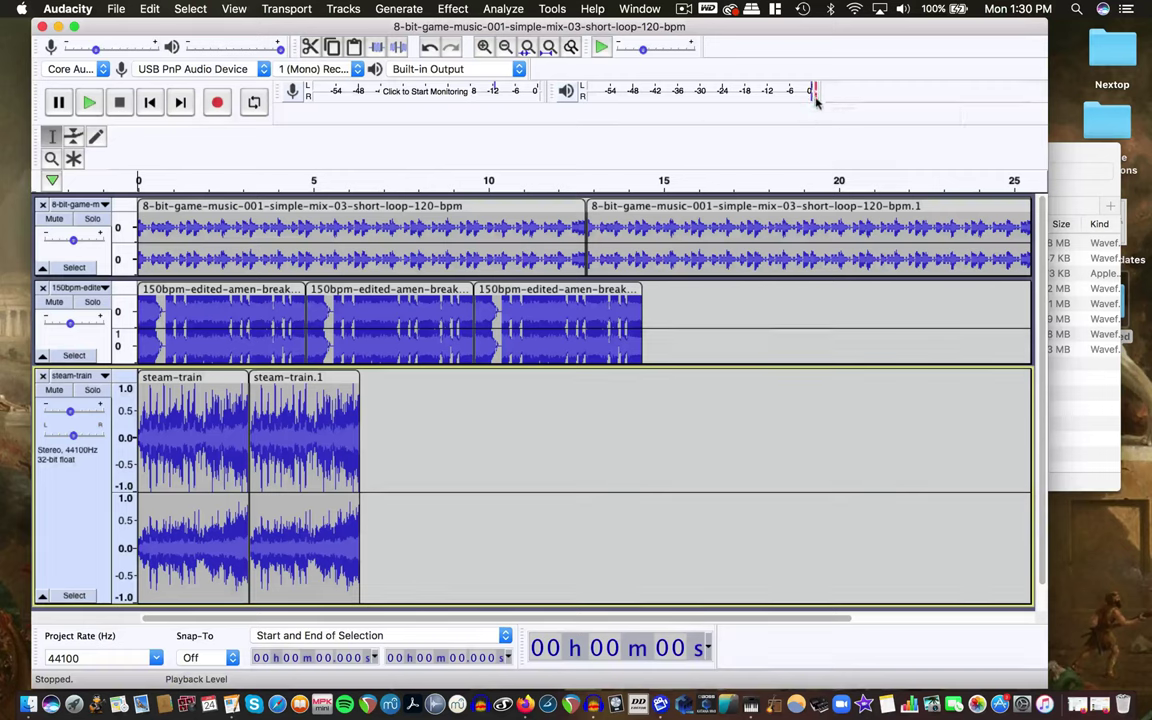
pyautogui.moveTo(71, 241)
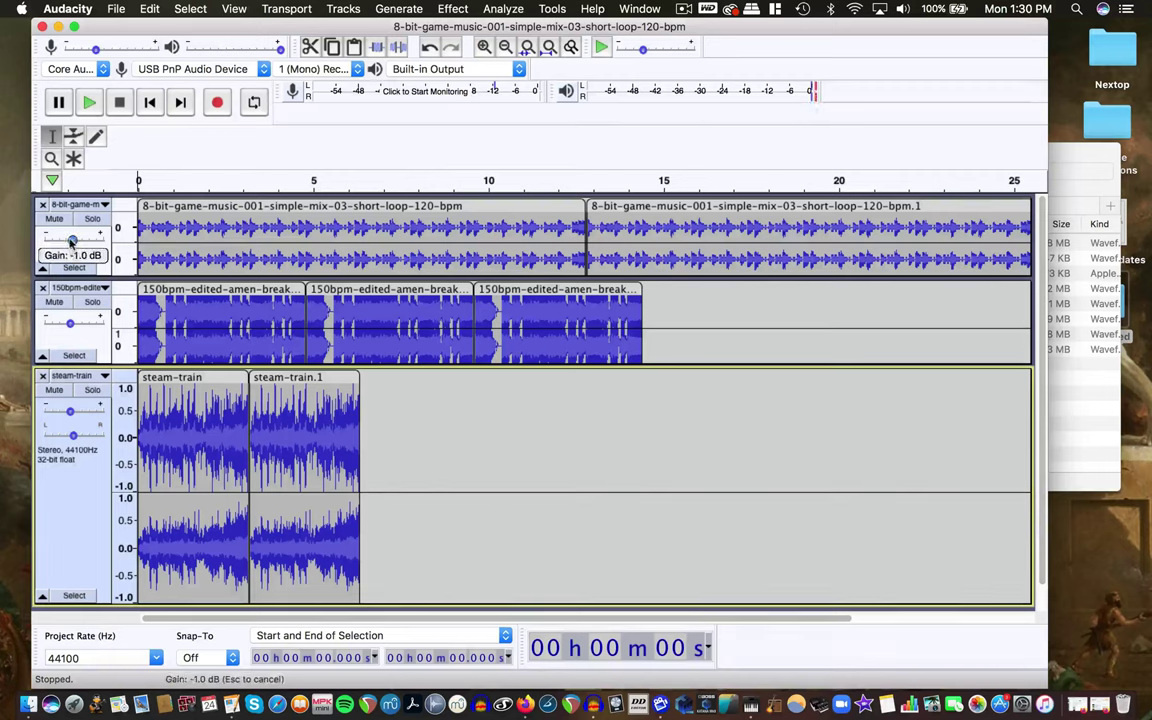
pyautogui.click(67, 242)
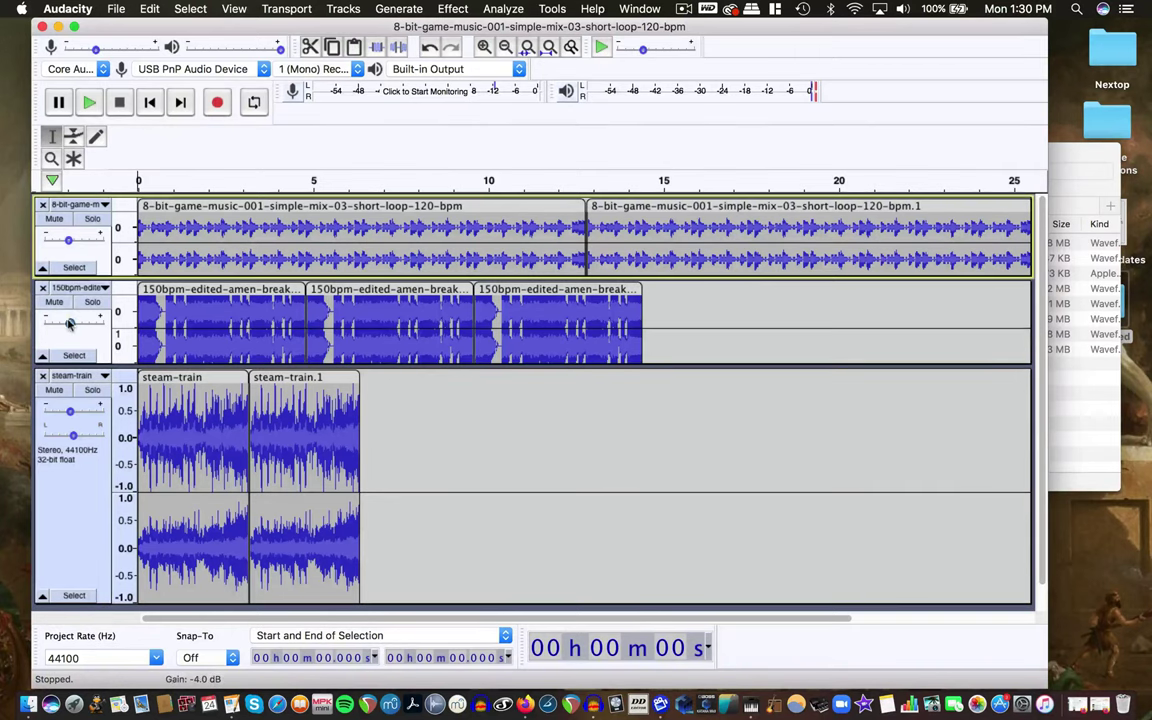
pyautogui.moveTo(70, 322); pyautogui.dragTo(67, 325)
pyautogui.moveTo(70, 411); pyautogui.dragTo(67, 411)
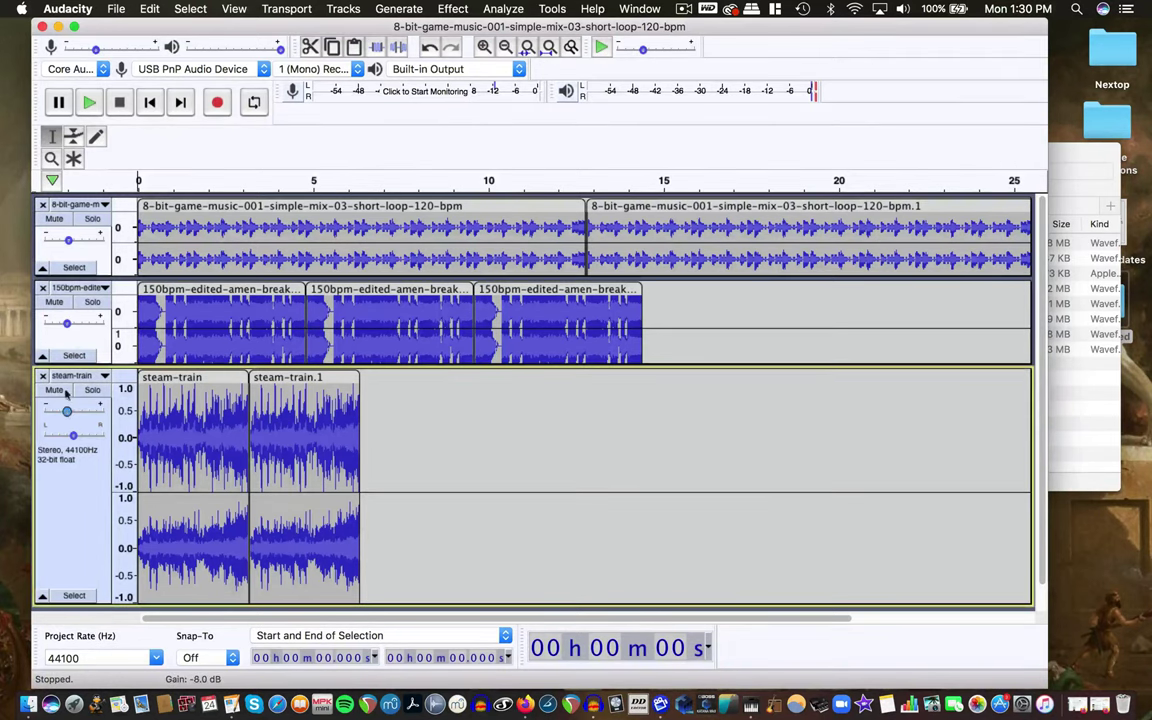
pyautogui.click(155, 184)
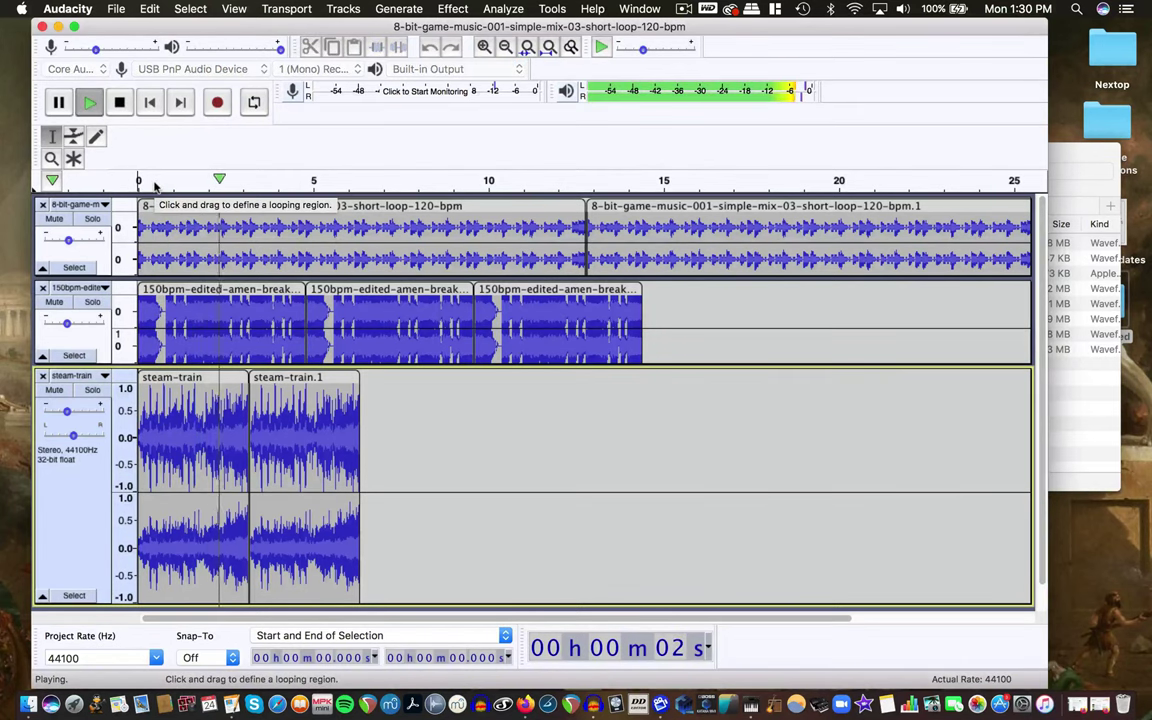
pyautogui.click(155, 184)
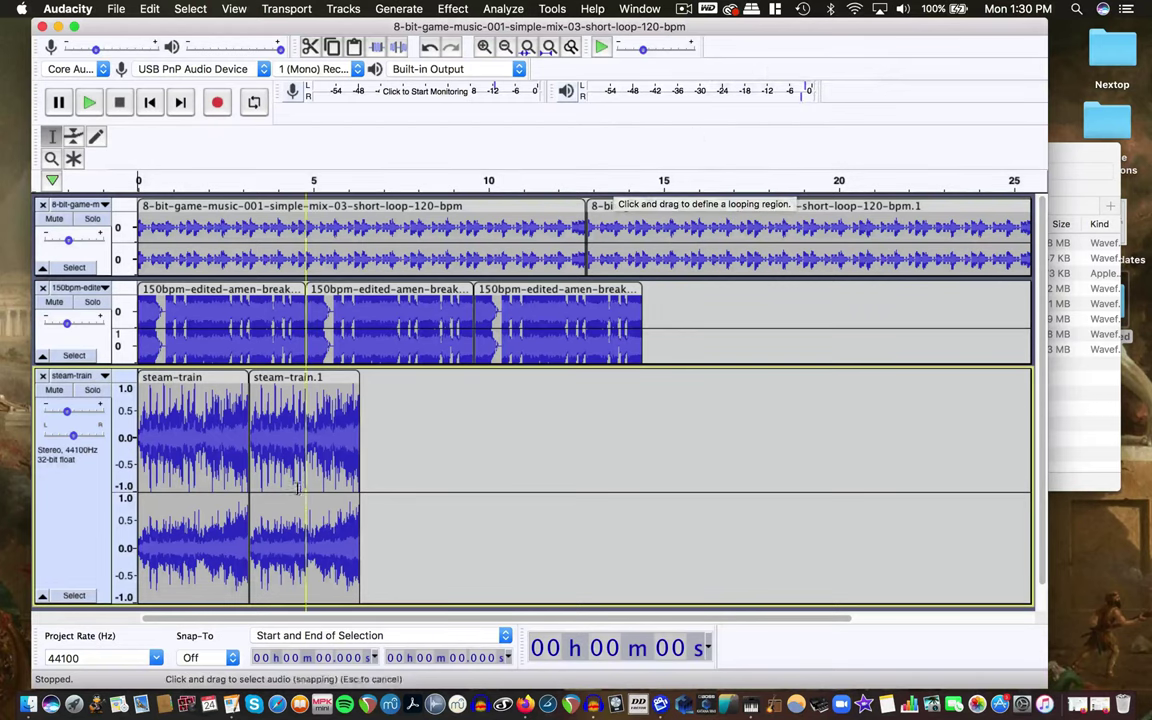
# Reduce the steam-train track's height and import mouse-eating-cracker.wav from the Downloaded Sounds folder in Finder as a new track, closing the folder window.
pyautogui.moveTo(262, 603); pyautogui.dragTo(240, 422)
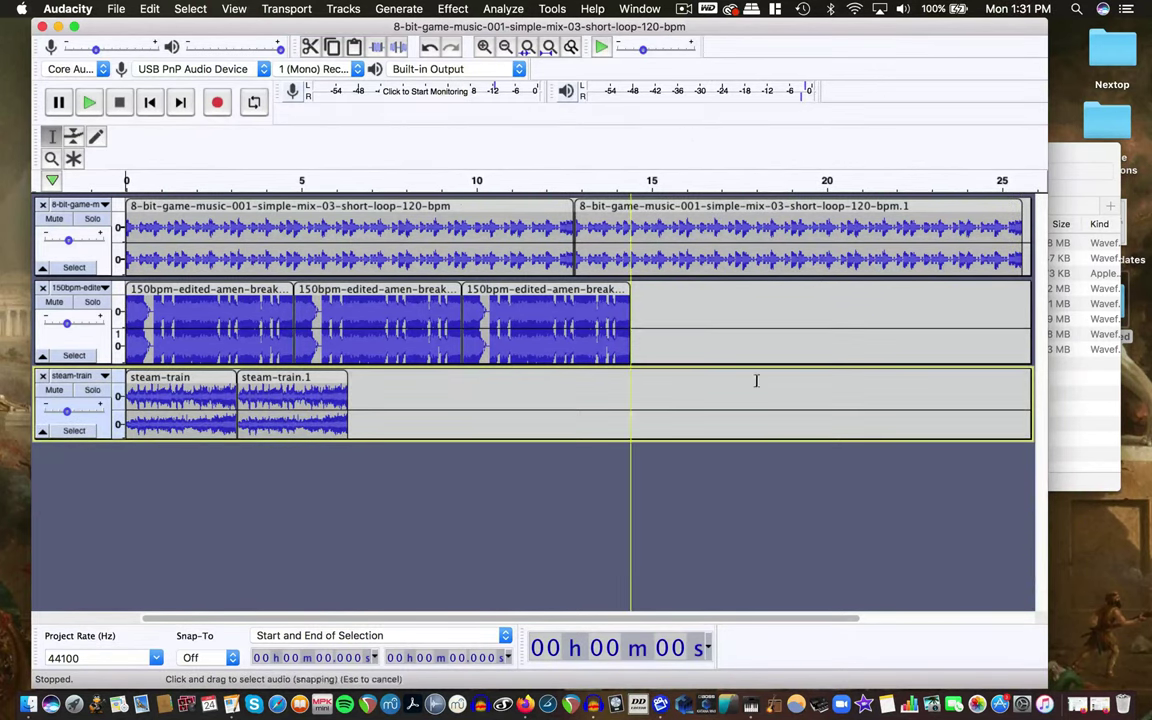
pyautogui.click(1053, 390)
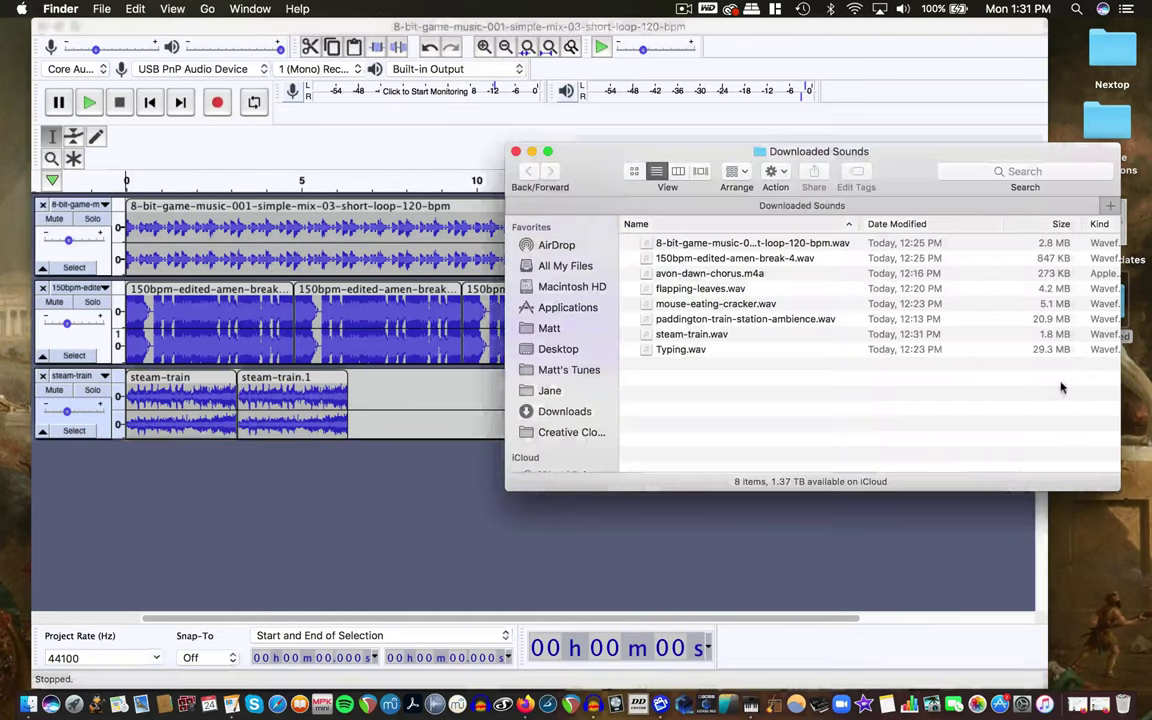
pyautogui.click(701, 305)
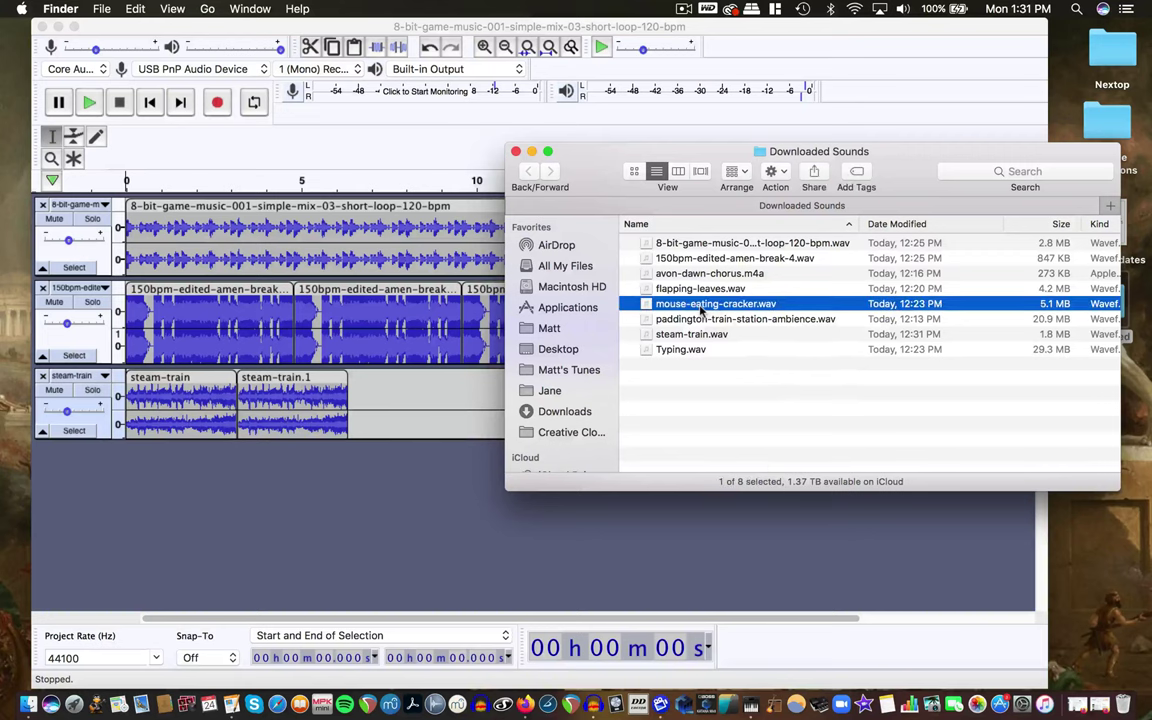
pyautogui.moveTo(668, 308); pyautogui.dragTo(184, 470)
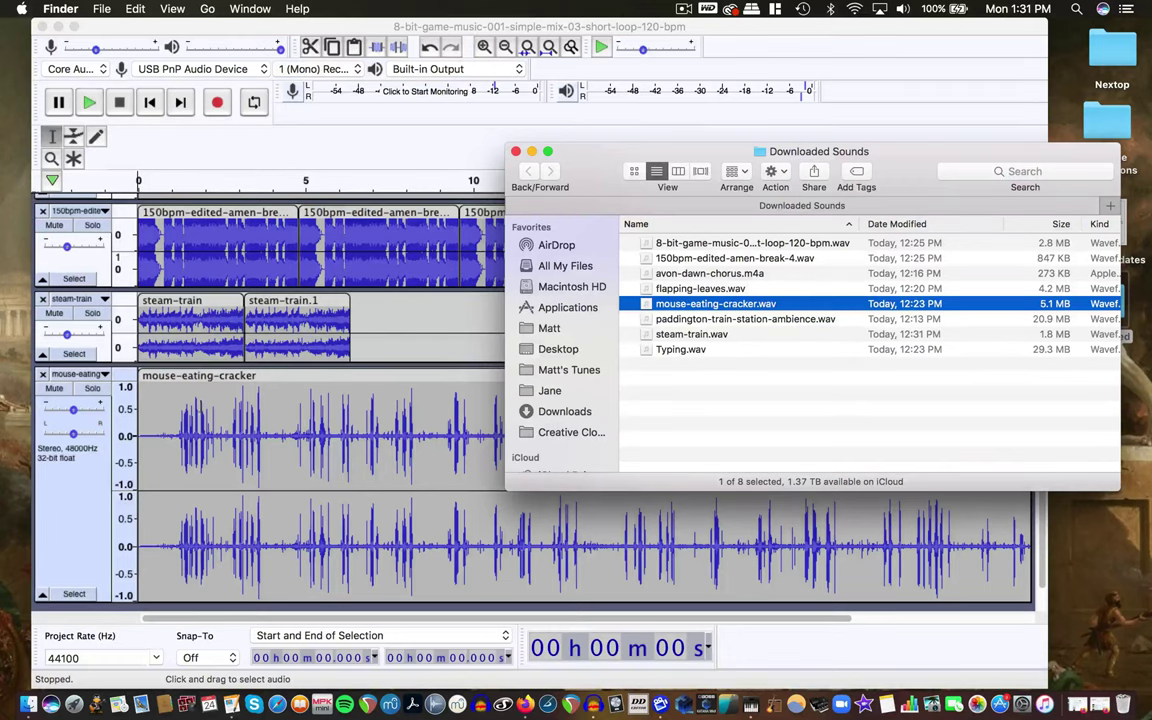
pyautogui.click(516, 152)
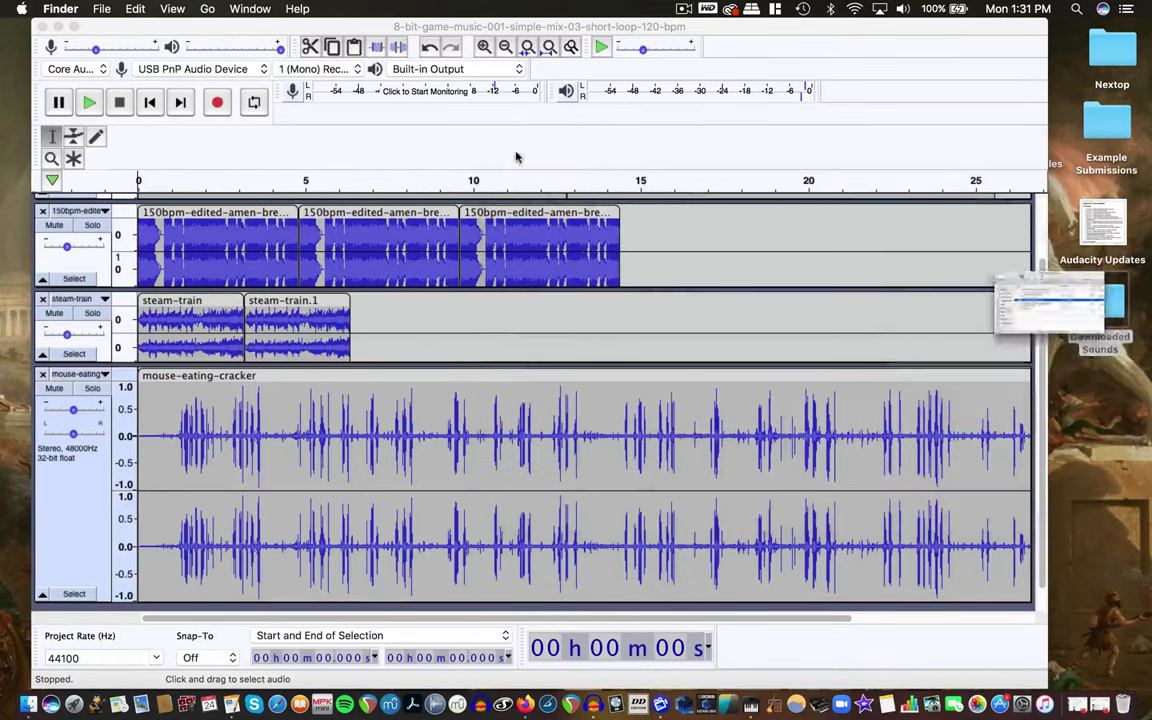
# Solo the mouse-eating-cracker track and play it from the start.
pyautogui.click(92, 388)
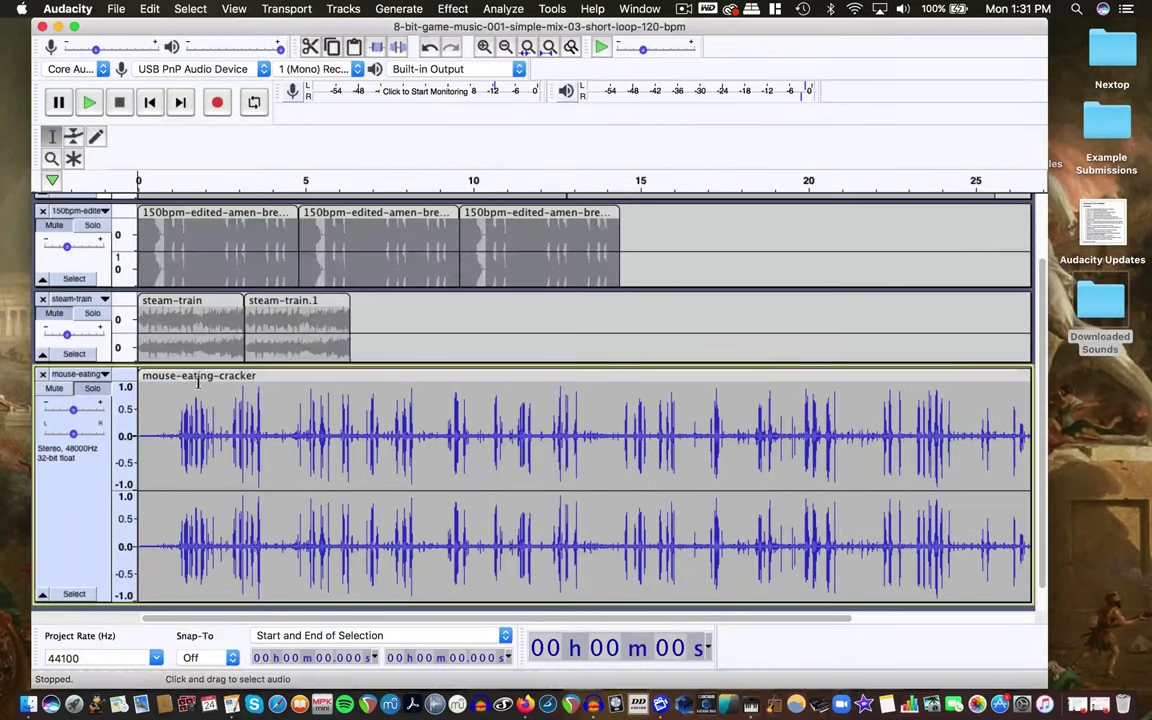
pyautogui.press('space')
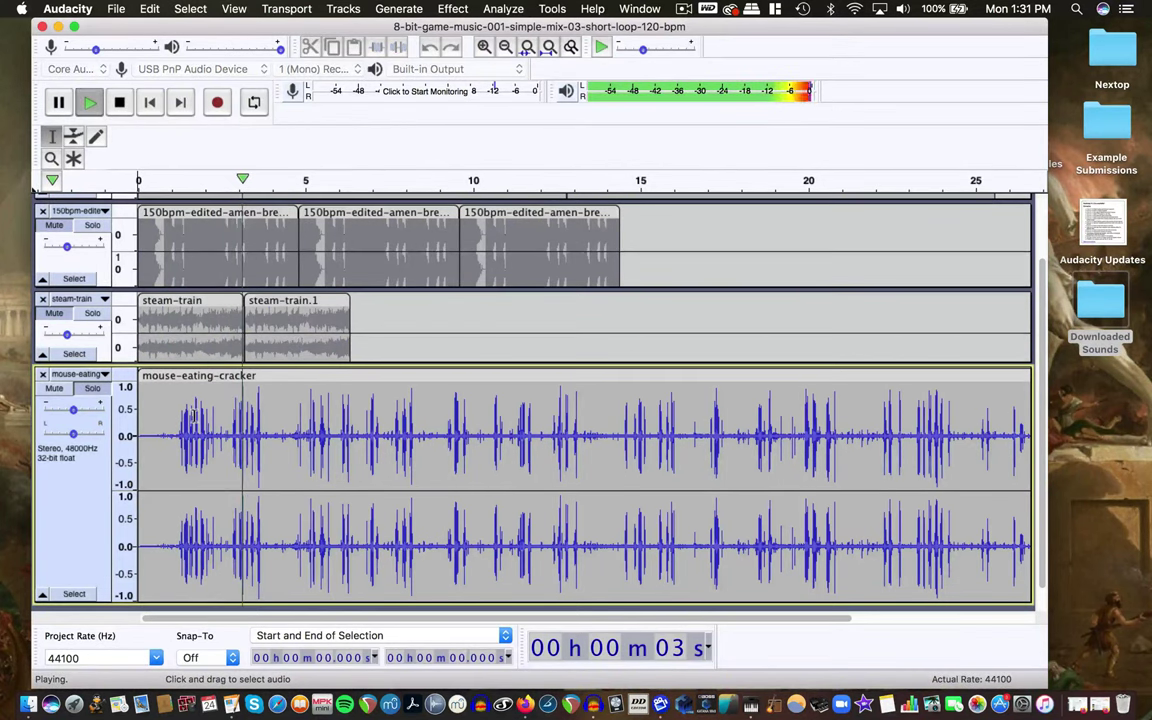
pyautogui.press('space')
# Delete the first 1.194 s of the mouse-eating-cracker clip and play the trimmed clip from the start.
pyautogui.moveTo(178, 430); pyautogui.dragTo(118, 430)
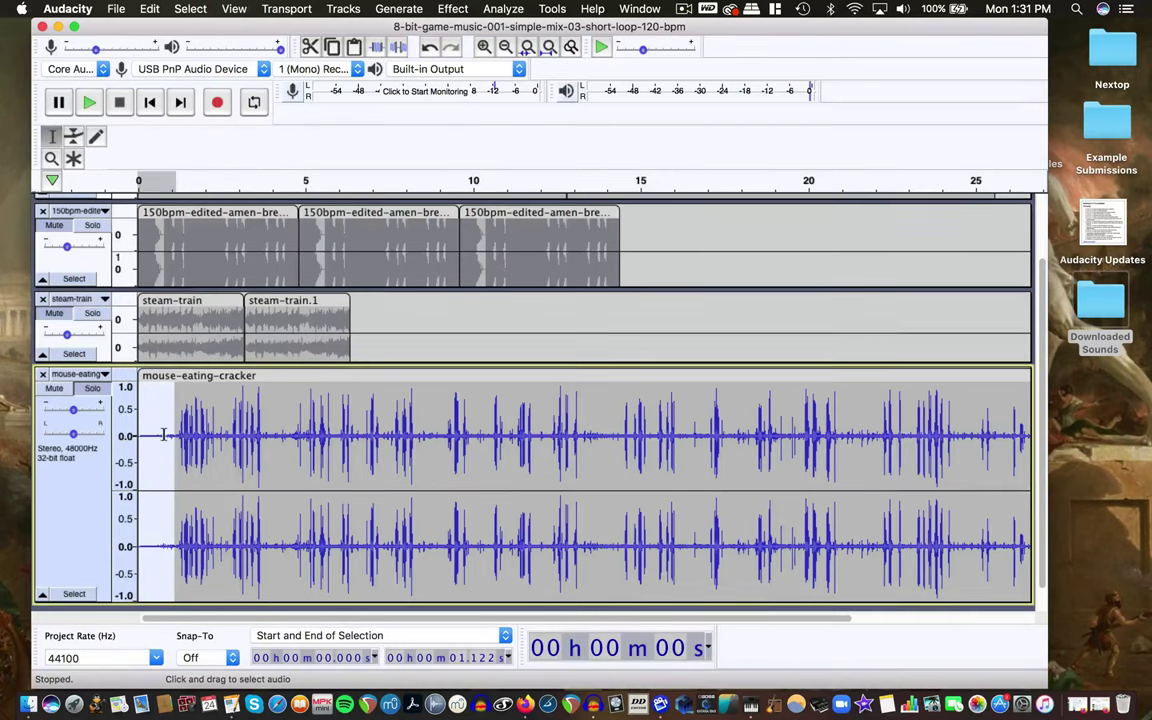
pyautogui.moveTo(170, 432); pyautogui.dragTo(301, 432)
pyautogui.moveTo(178, 432); pyautogui.dragTo(118, 432)
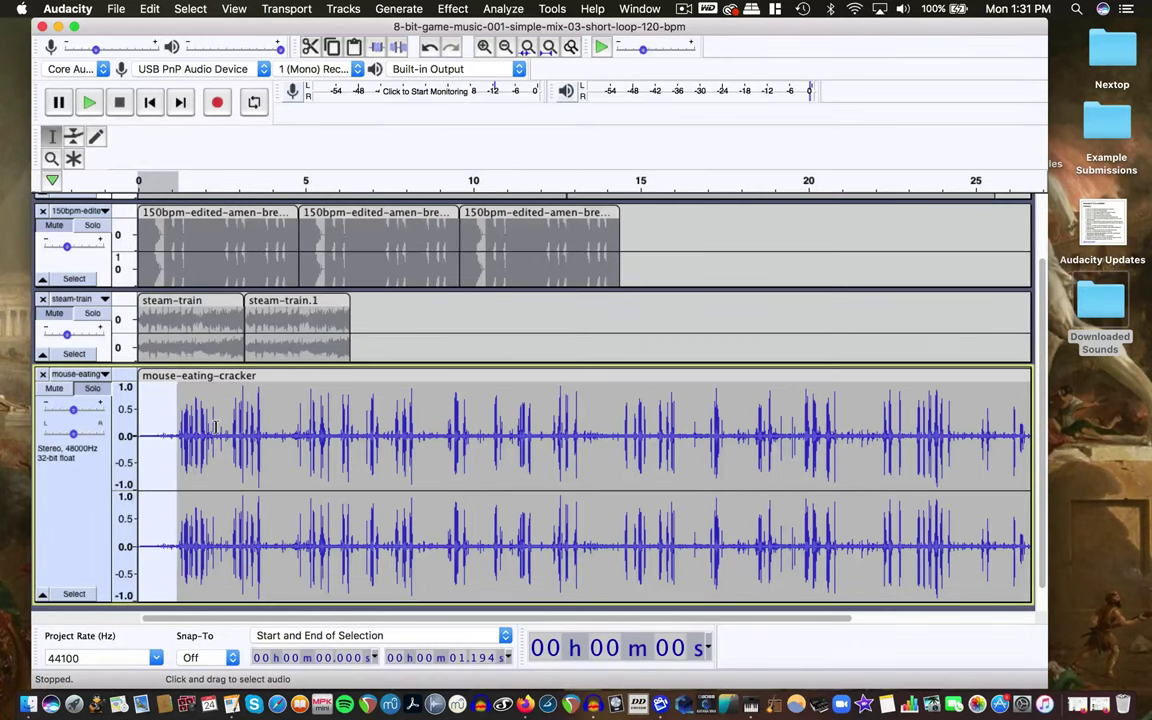
pyautogui.press('Delete')
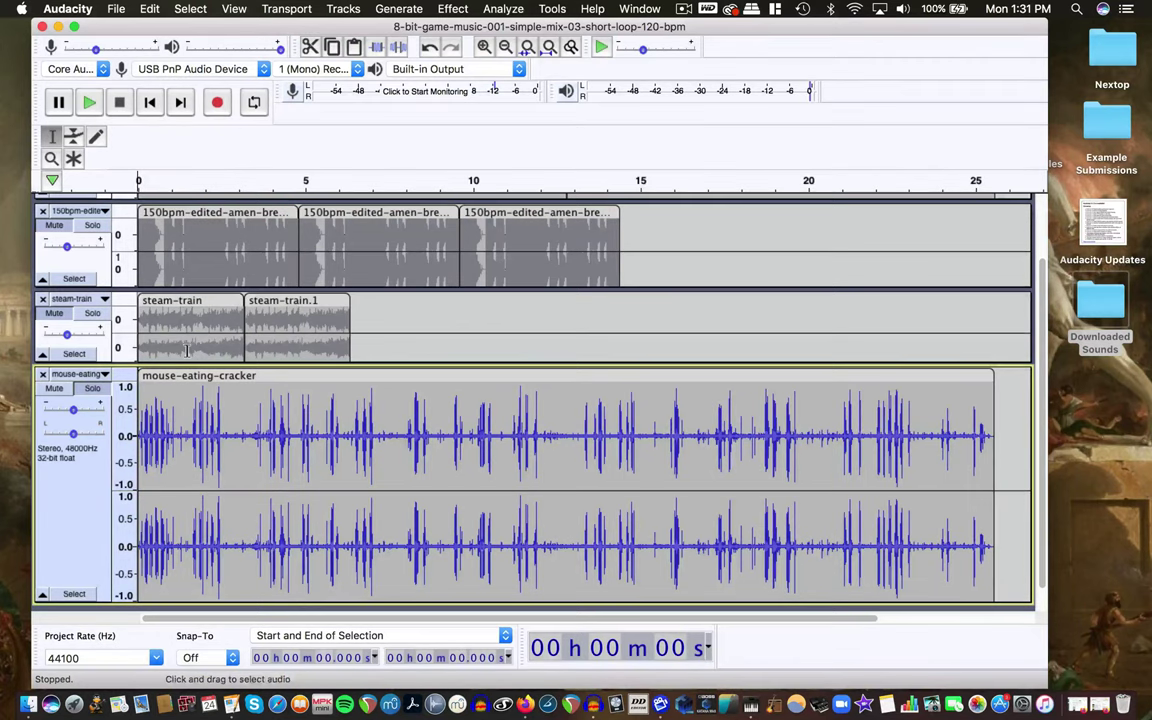
pyautogui.press('space')
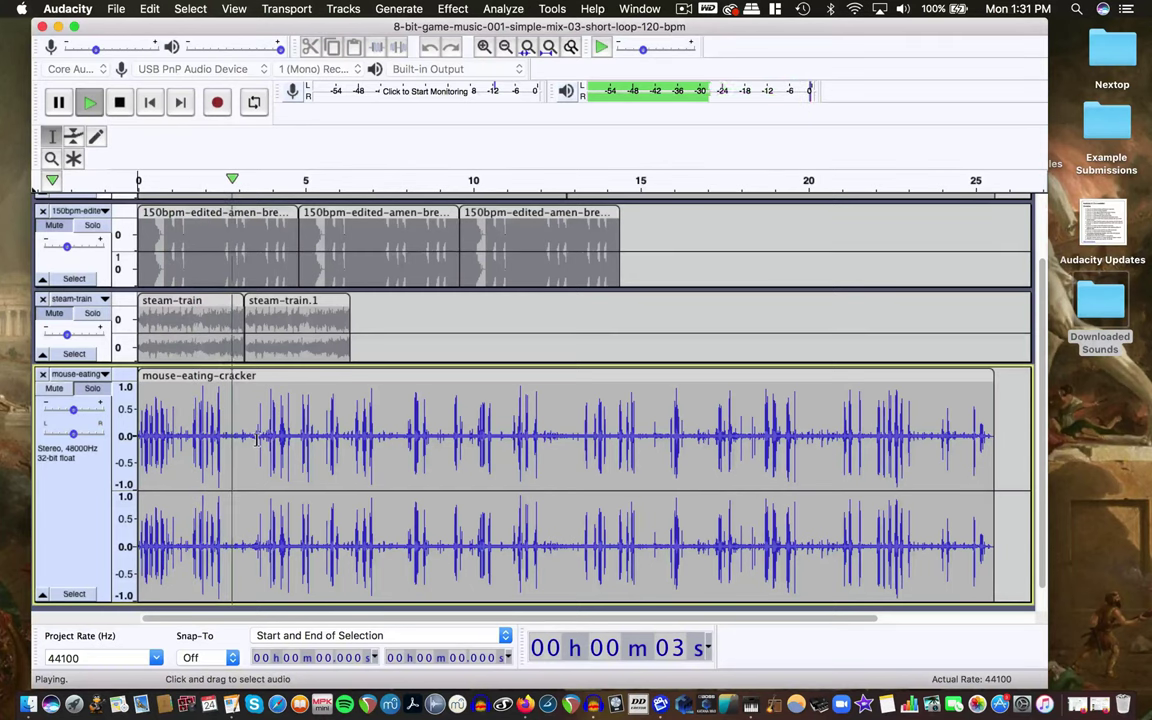
pyautogui.press('space')
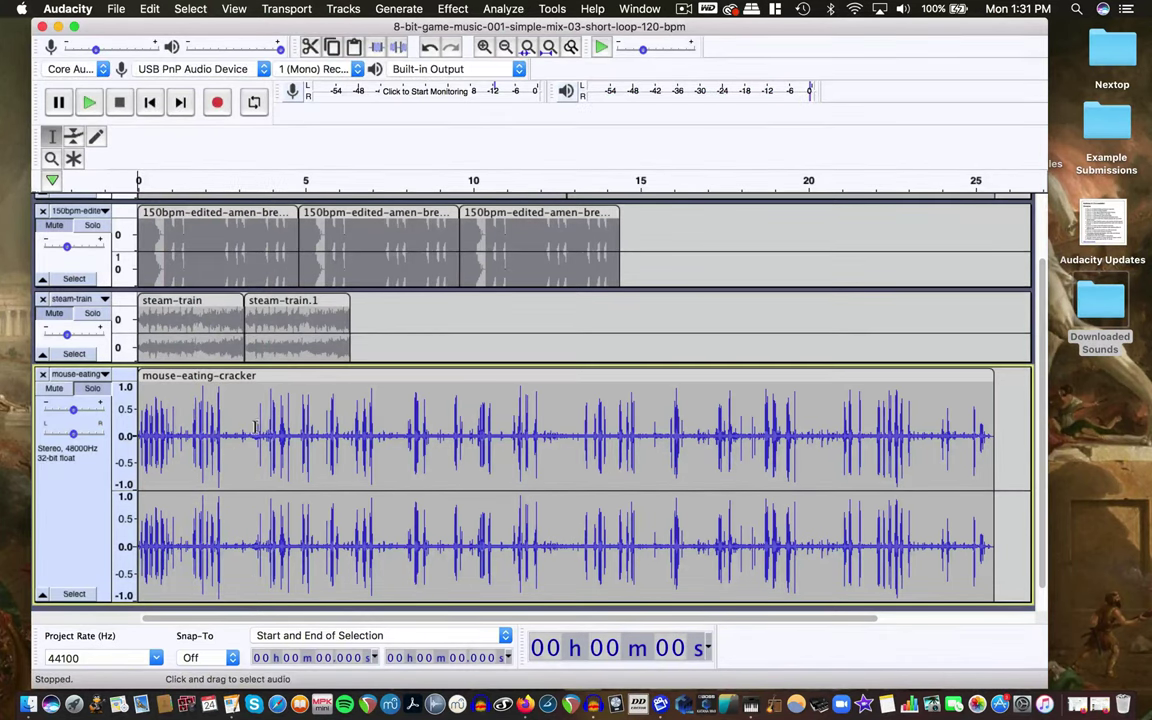
# Change the pitch of the entire mouse-eating-cracker clip by -61 percent and play it from about 0.549 s.
pyautogui.click(454, 9)
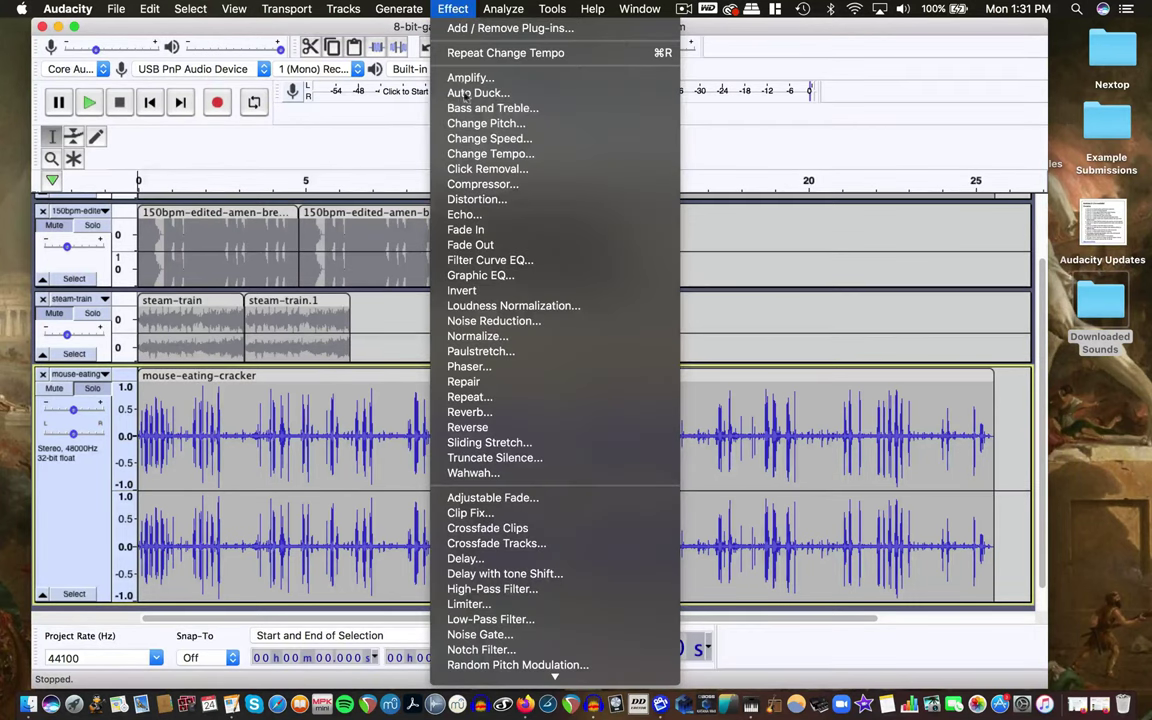
pyautogui.click(519, 127)
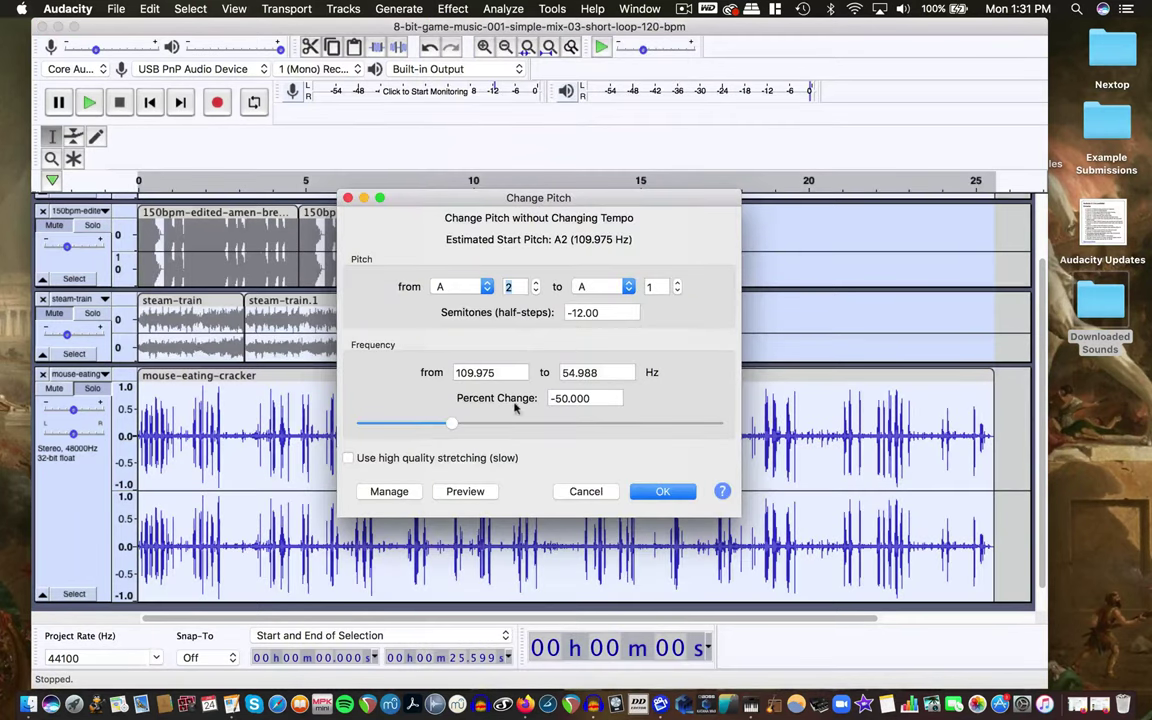
pyautogui.moveTo(454, 425); pyautogui.dragTo(443, 426)
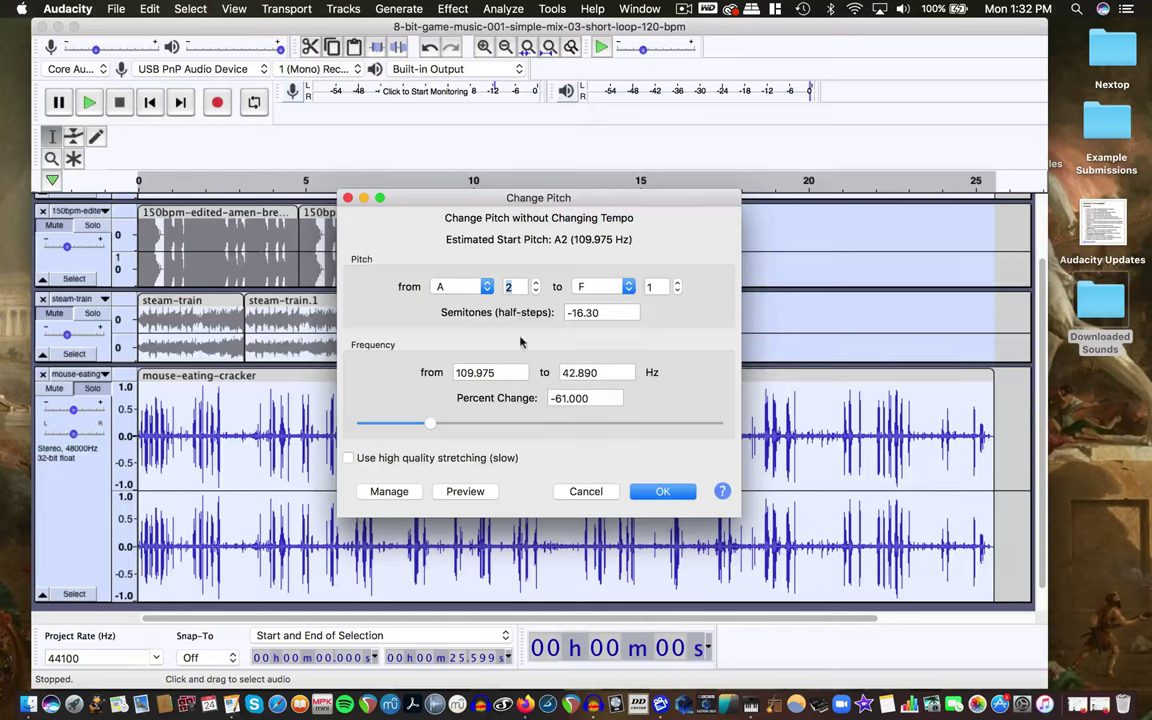
pyautogui.click(663, 491)
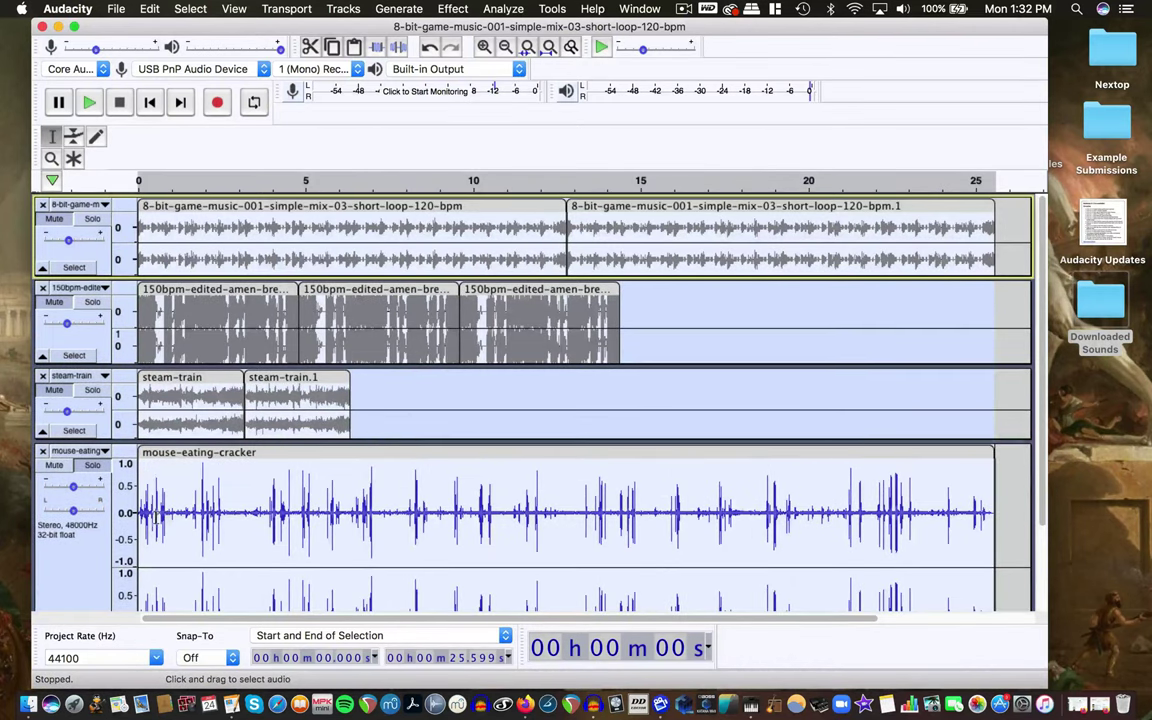
pyautogui.click(156, 516)
pyautogui.press('space')
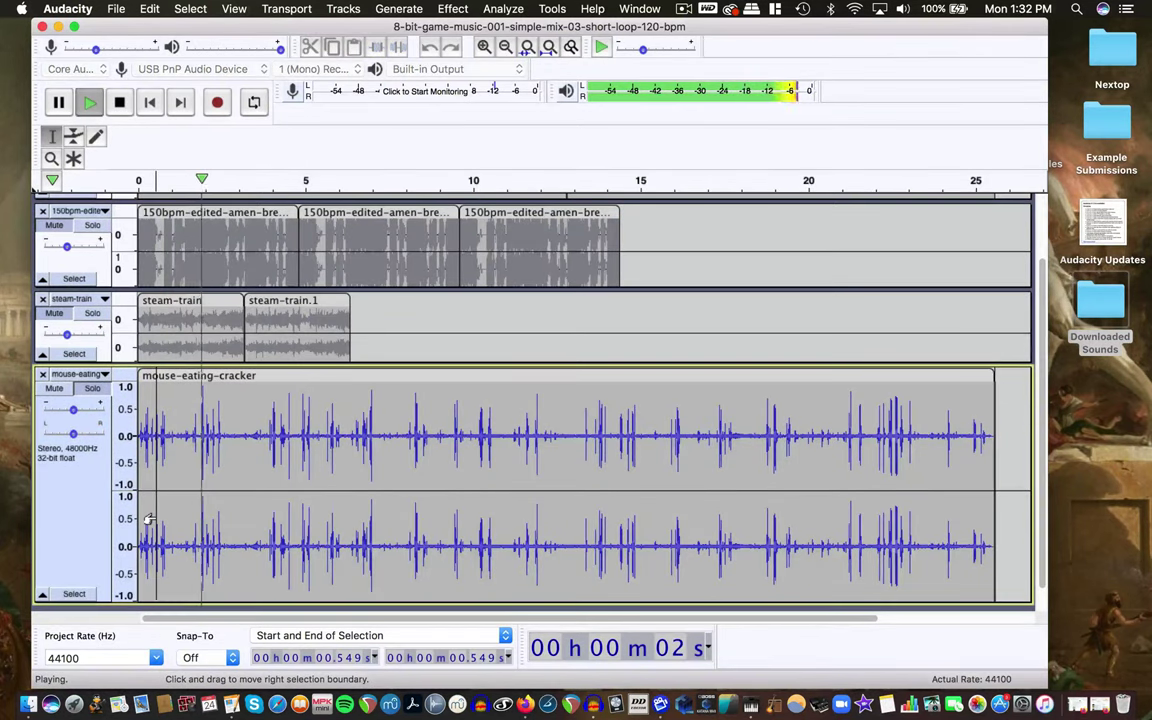
pyautogui.press('space')
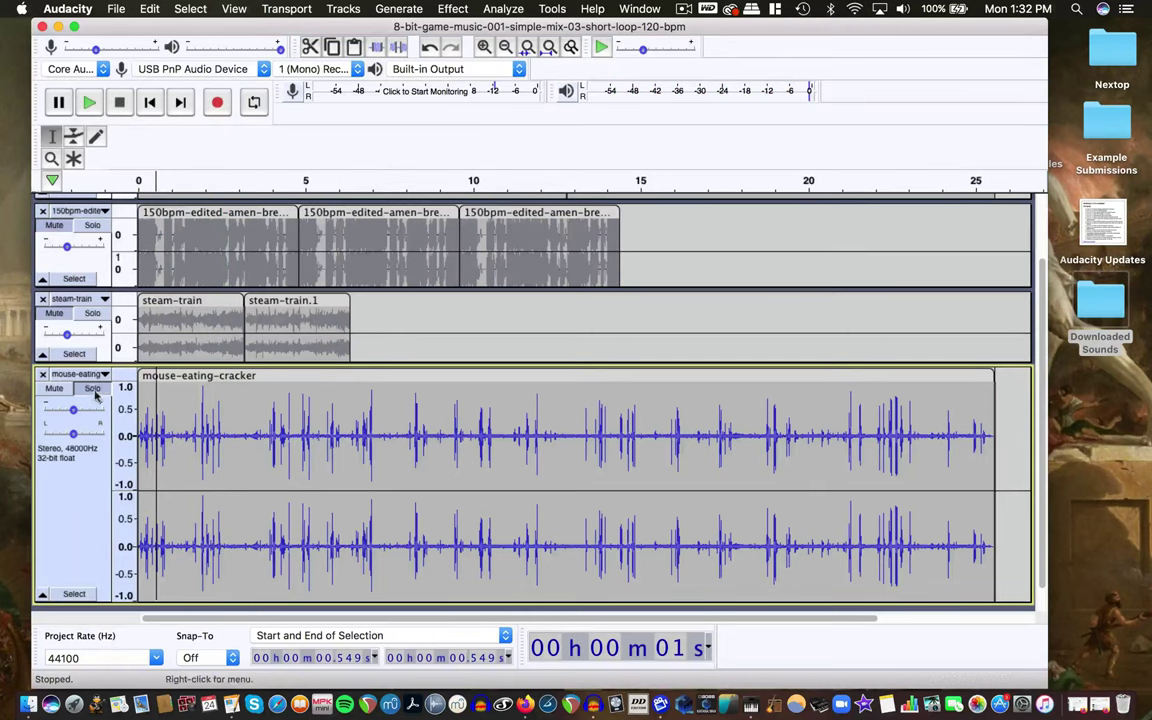
# Try a lower gain on the mouse-eating-cracker track and play it unsoloed together with the other tracks.
pyautogui.moveTo(73, 410); pyautogui.dragTo(63, 410)
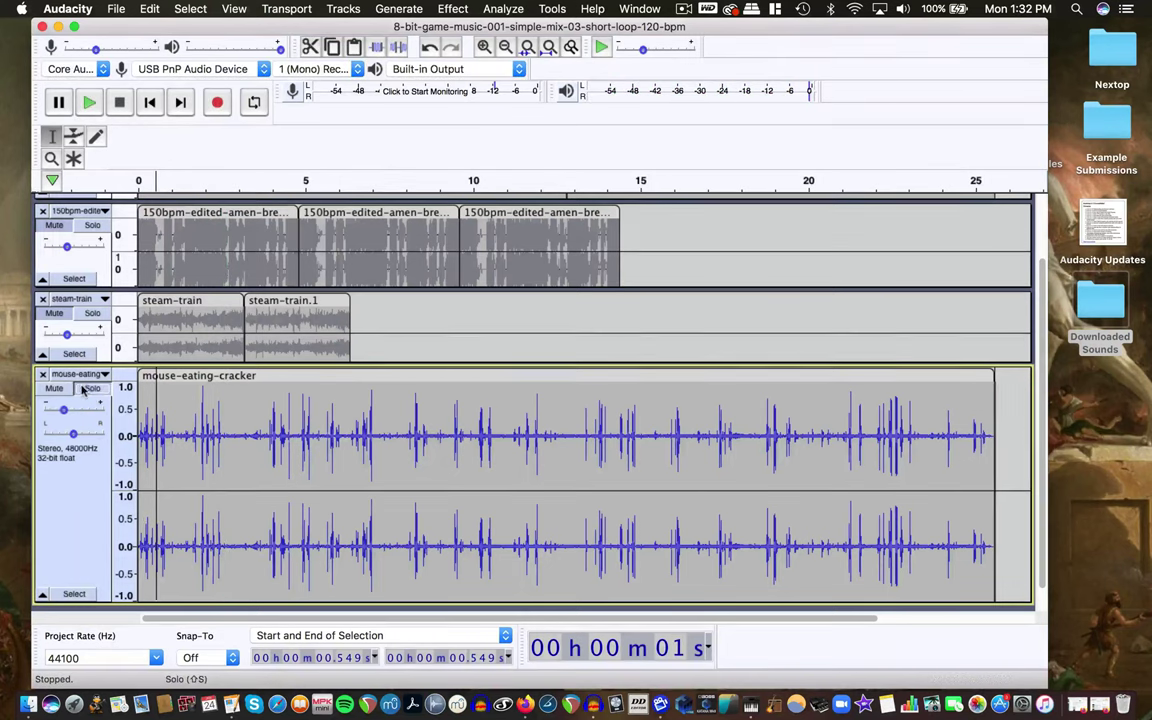
pyautogui.click(84, 389)
pyautogui.press('space')
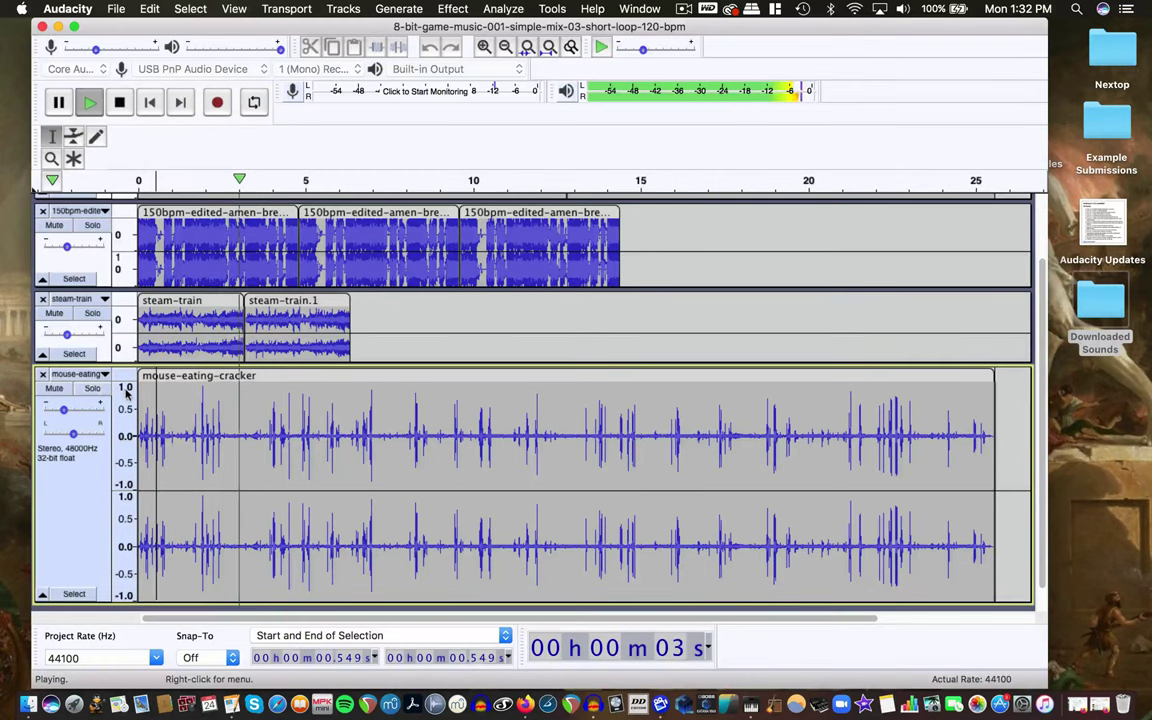
pyautogui.scroll(2, 244, 380)
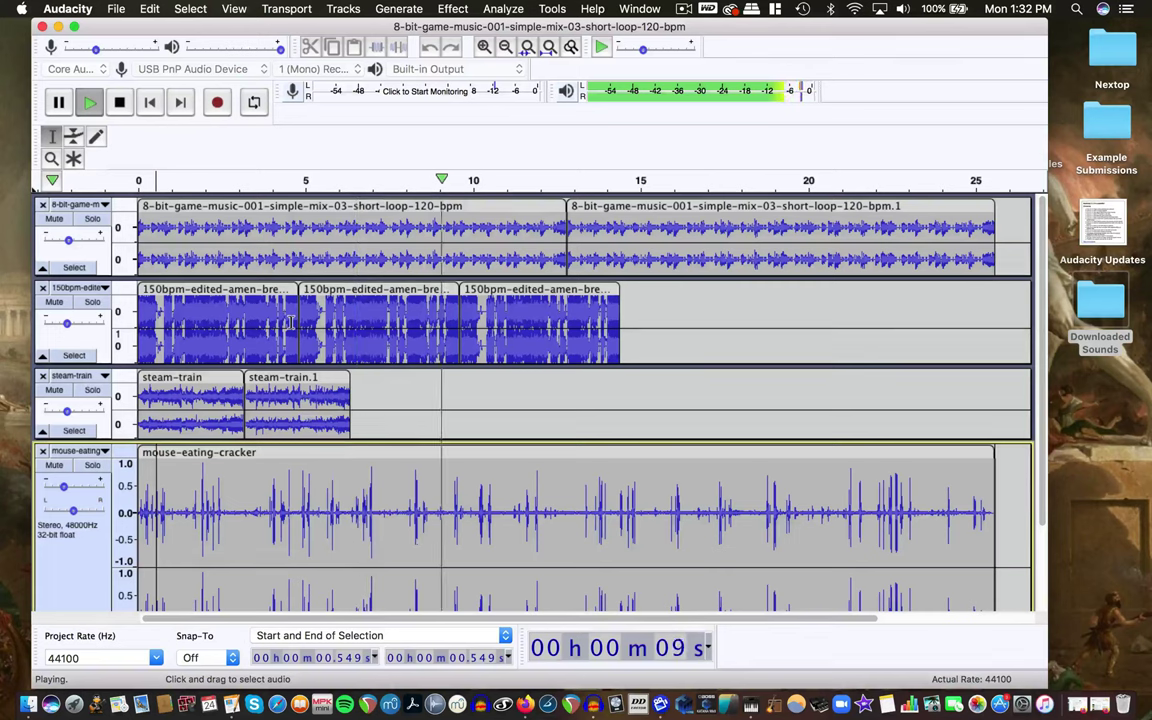
pyautogui.press('space')
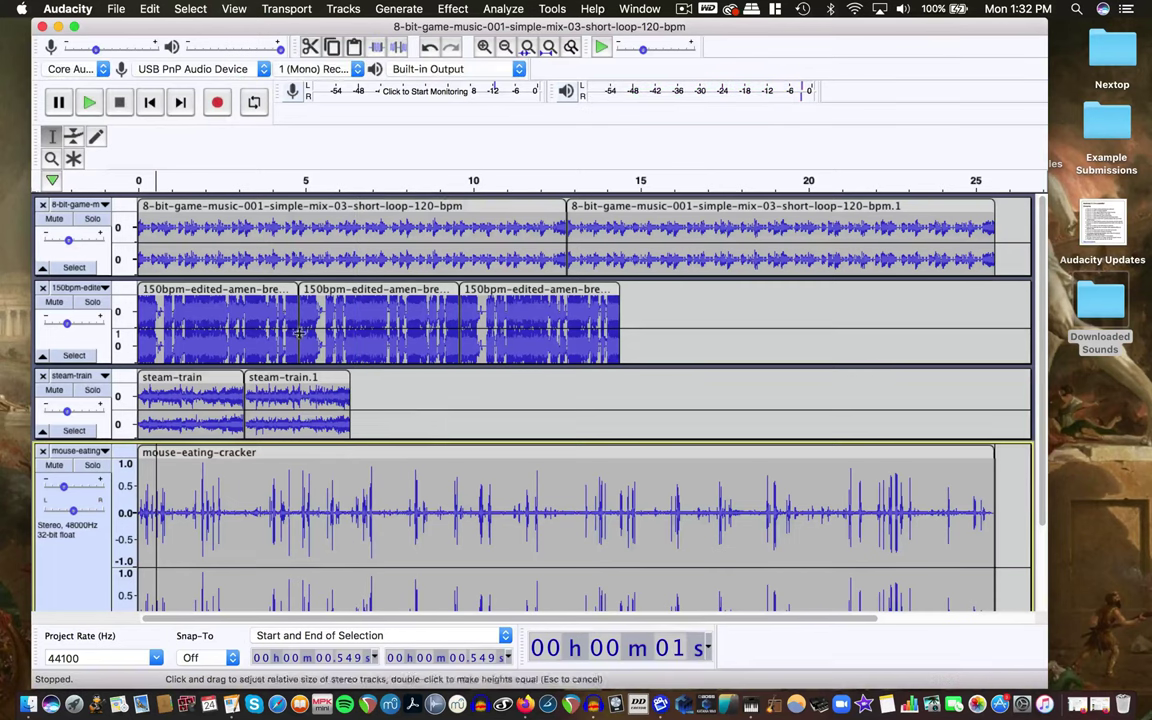
# Place the playback cursor at about 8.427 s in the mouse-eating-cracker track and turn off its solo.
pyautogui.scroll(-3, 432, 483)
pyautogui.click(419, 472)
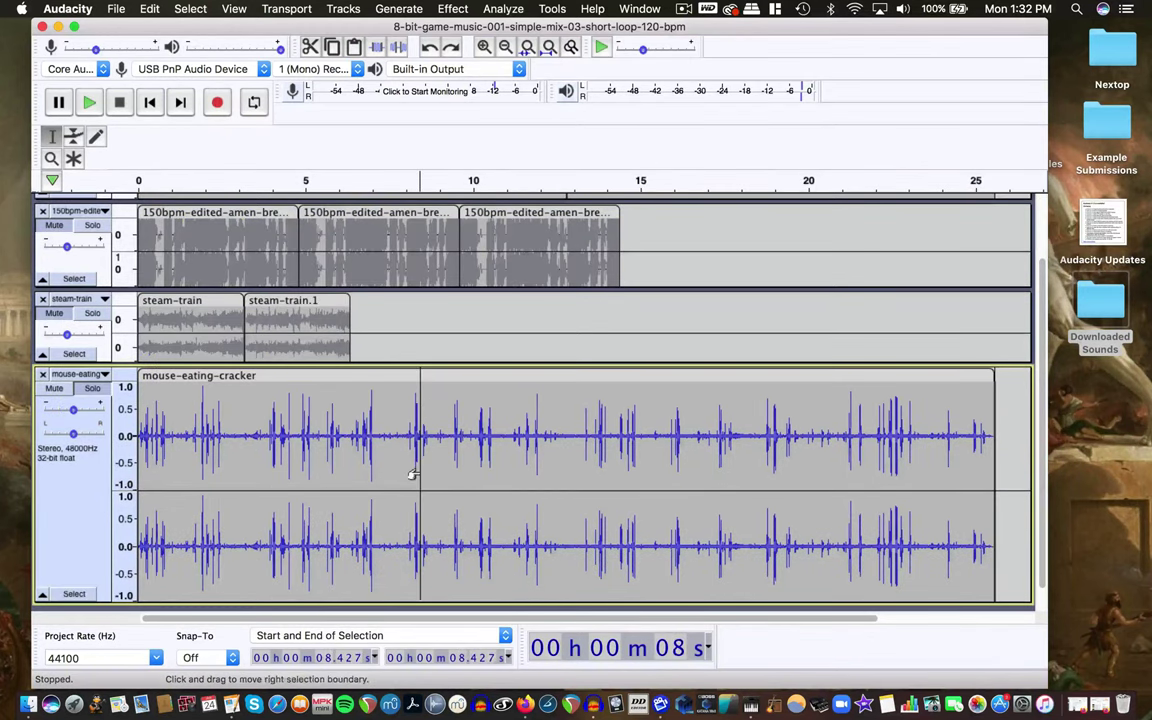
pyautogui.click(93, 389)
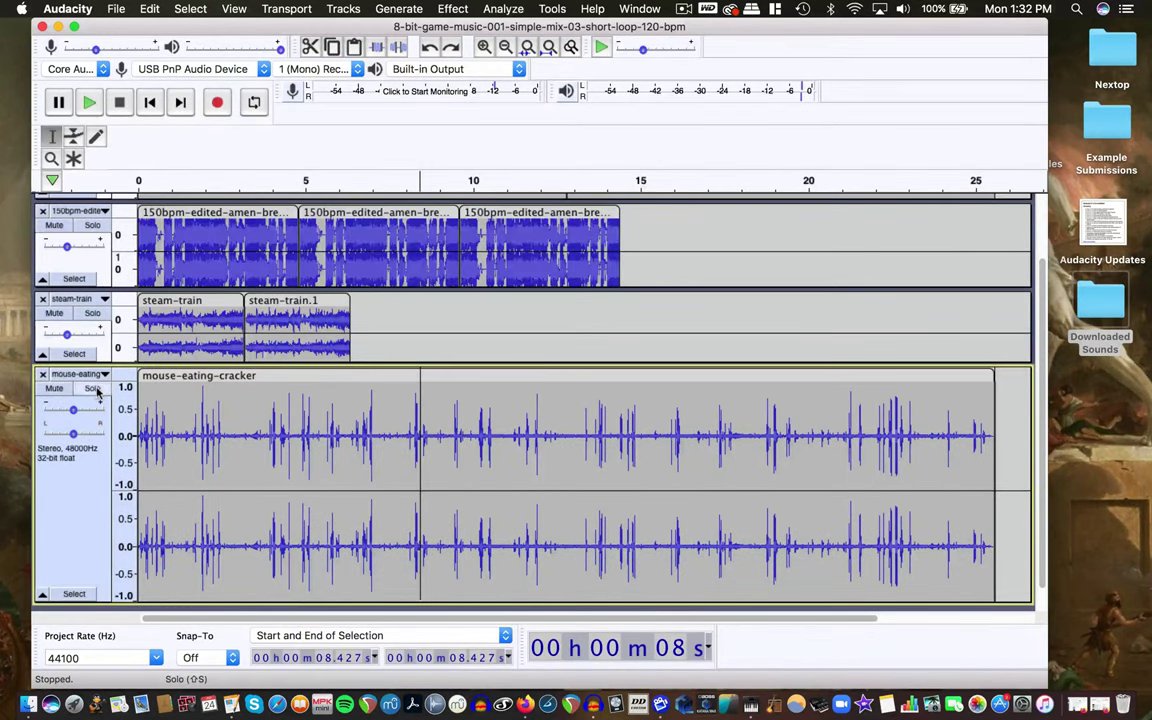
# Play short passages of the full mix and of the soloed mouse-eating-cracker track to compare how they sound.
pyautogui.press('space')
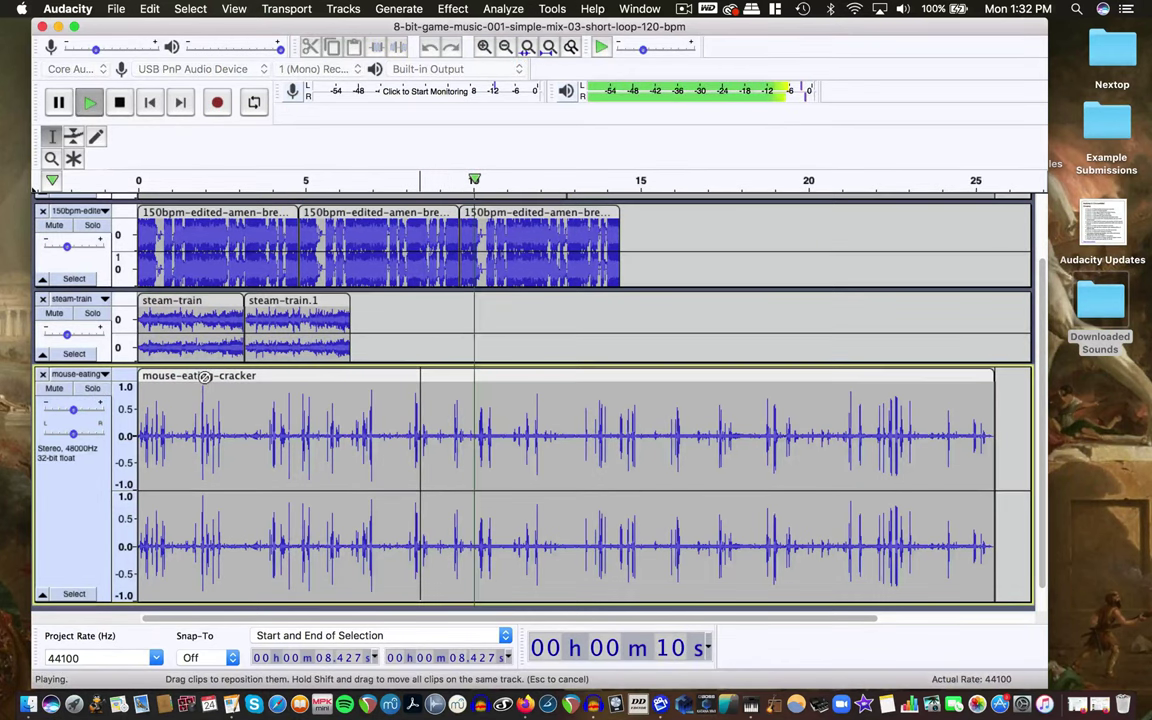
pyautogui.press('space')
pyautogui.scroll(3, 204, 376)
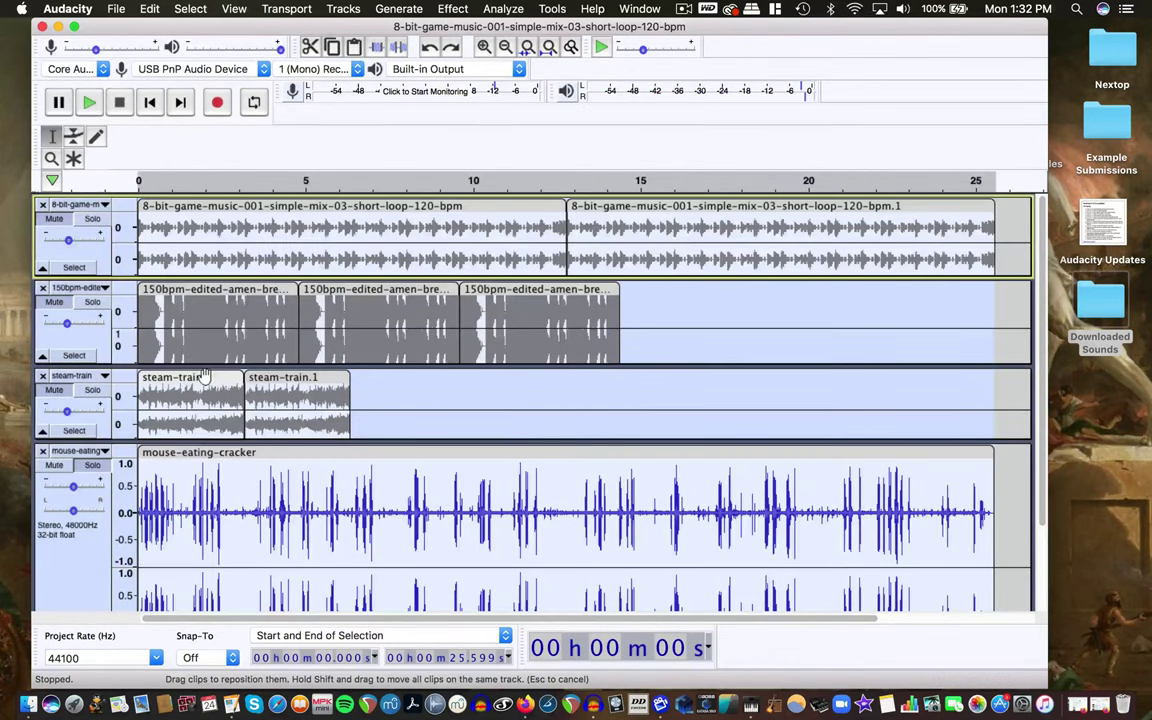
pyautogui.click(264, 262)
pyautogui.press('space')
pyautogui.press('space')
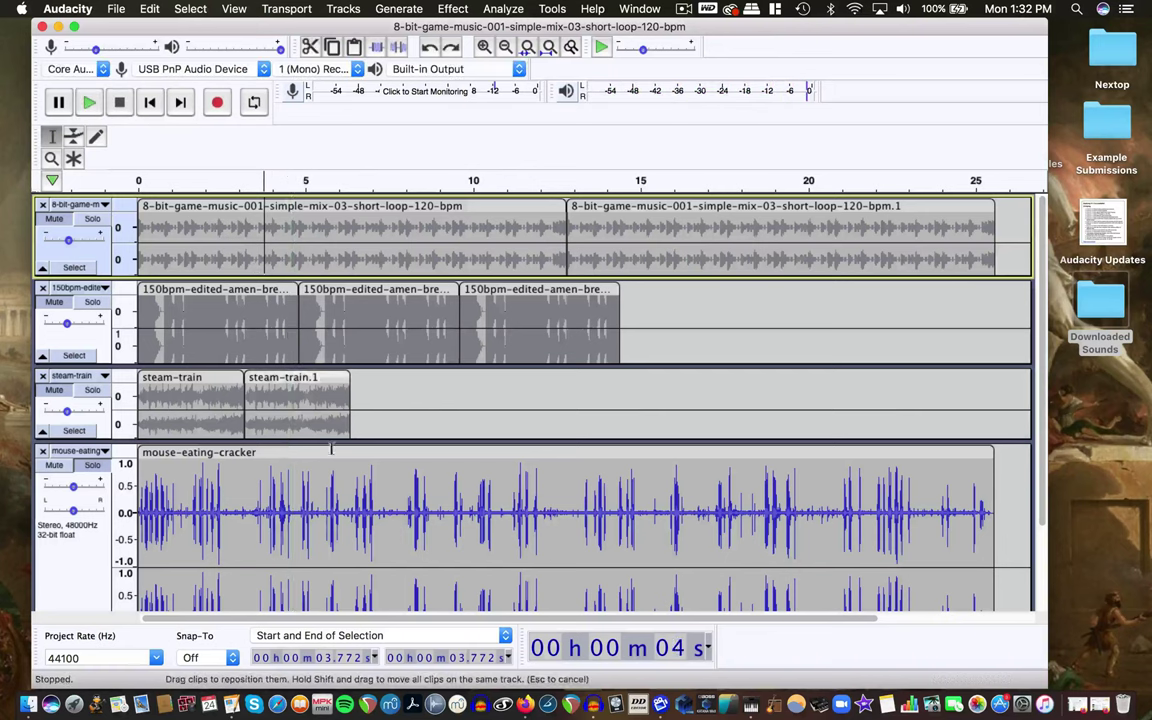
# Select the whole mouse-eating-cracker clip and apply Change Pitch with a percent change of -61.
pyautogui.click(356, 476)
pyautogui.scroll(-3, 350, 467)
pyautogui.doubleClick(320, 440)
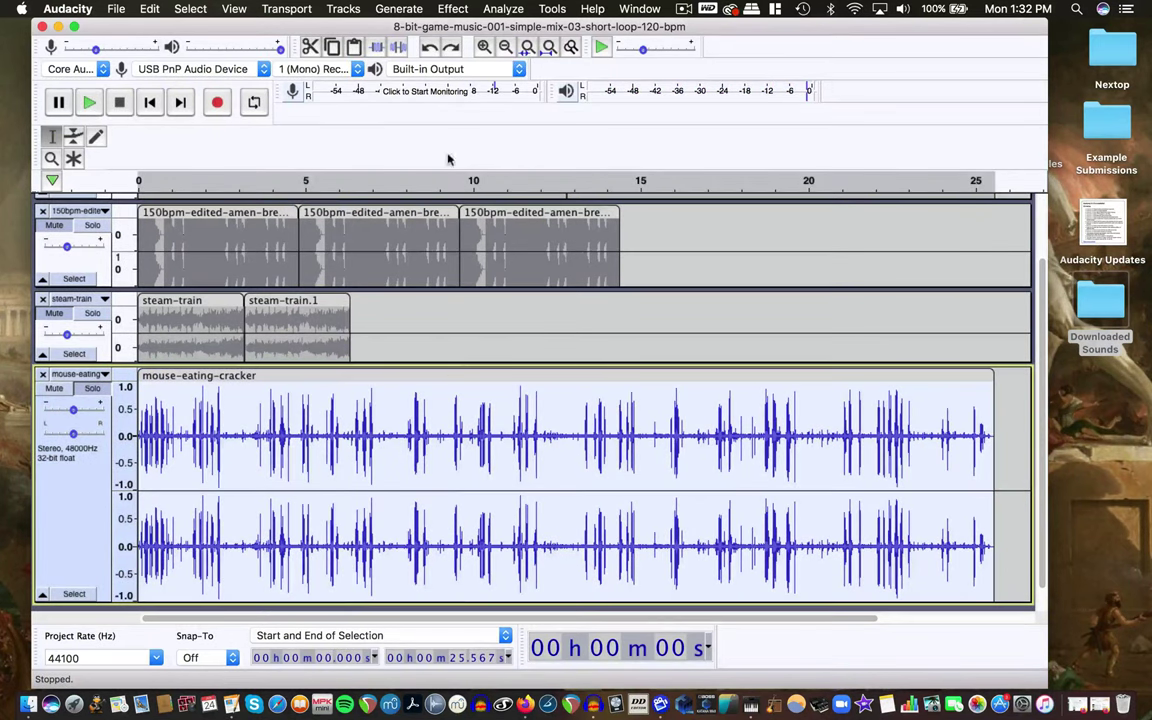
pyautogui.click(453, 9)
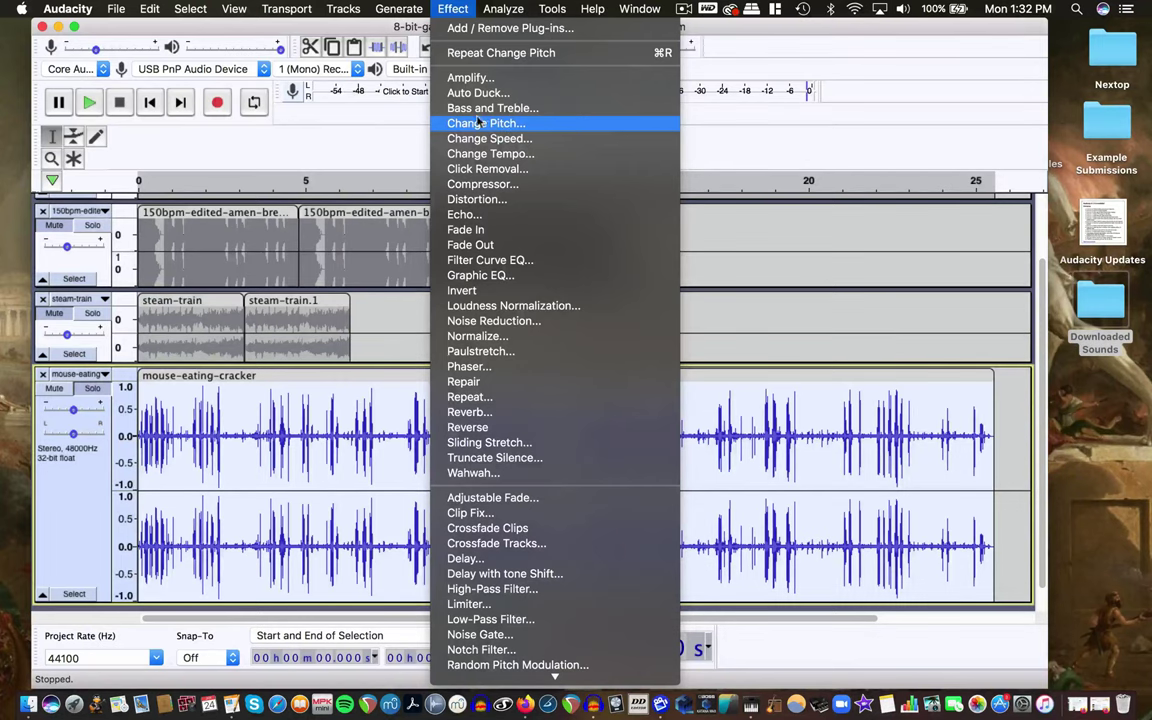
pyautogui.click(348, 140)
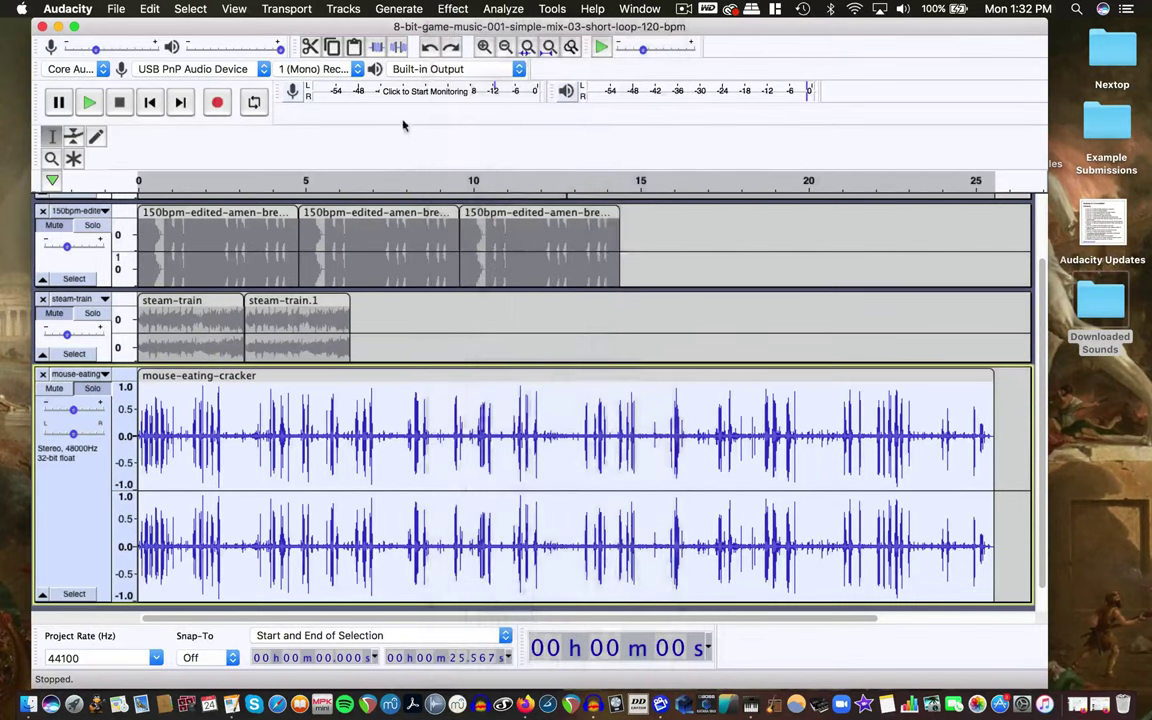
pyautogui.click(432, 47)
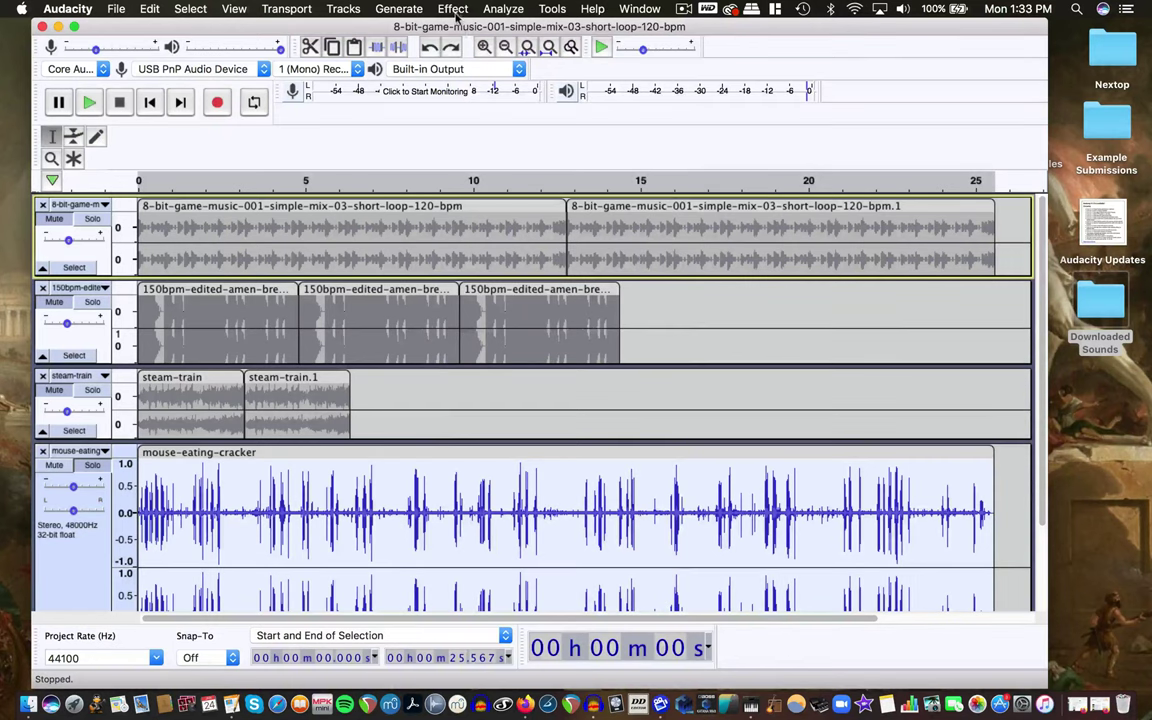
pyautogui.click(453, 9)
pyautogui.click(317, 478)
pyautogui.scroll(-2, 406, 257)
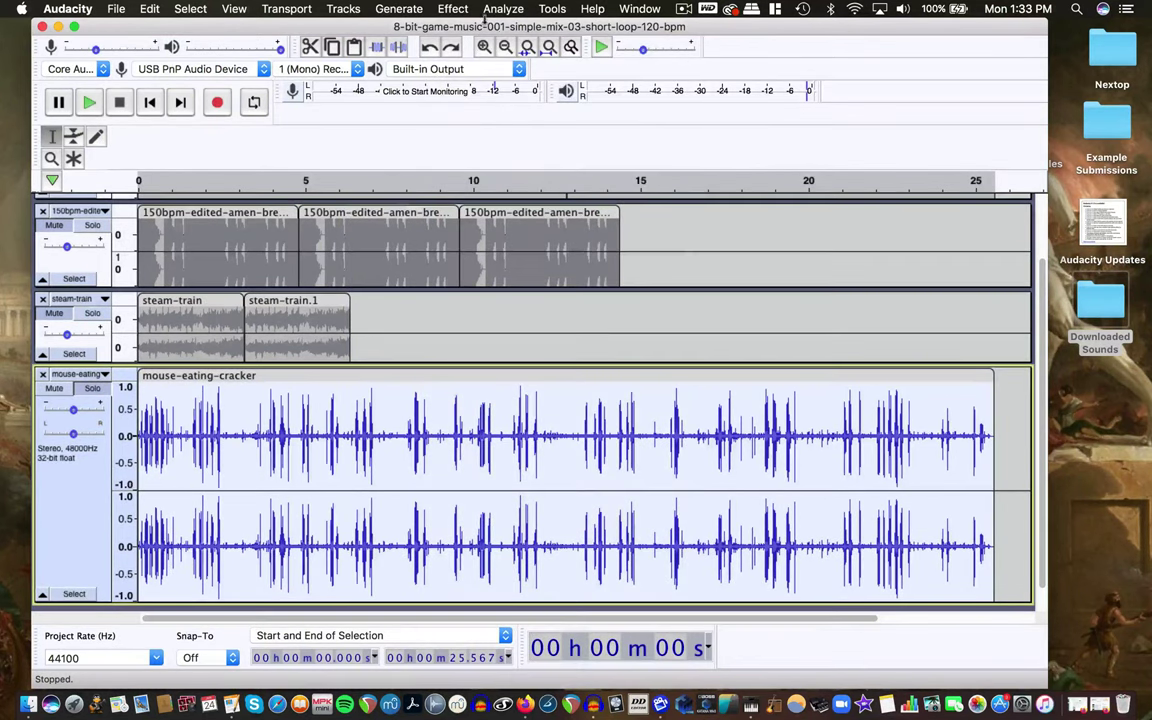
pyautogui.click(453, 9)
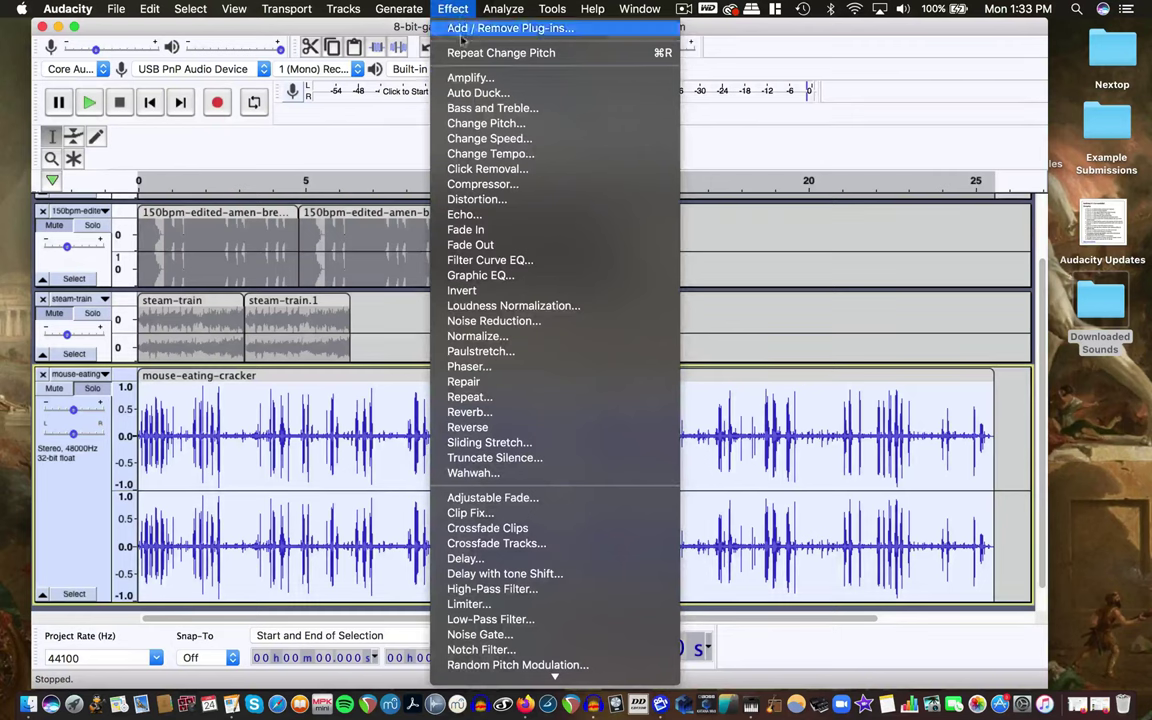
pyautogui.click(490, 124)
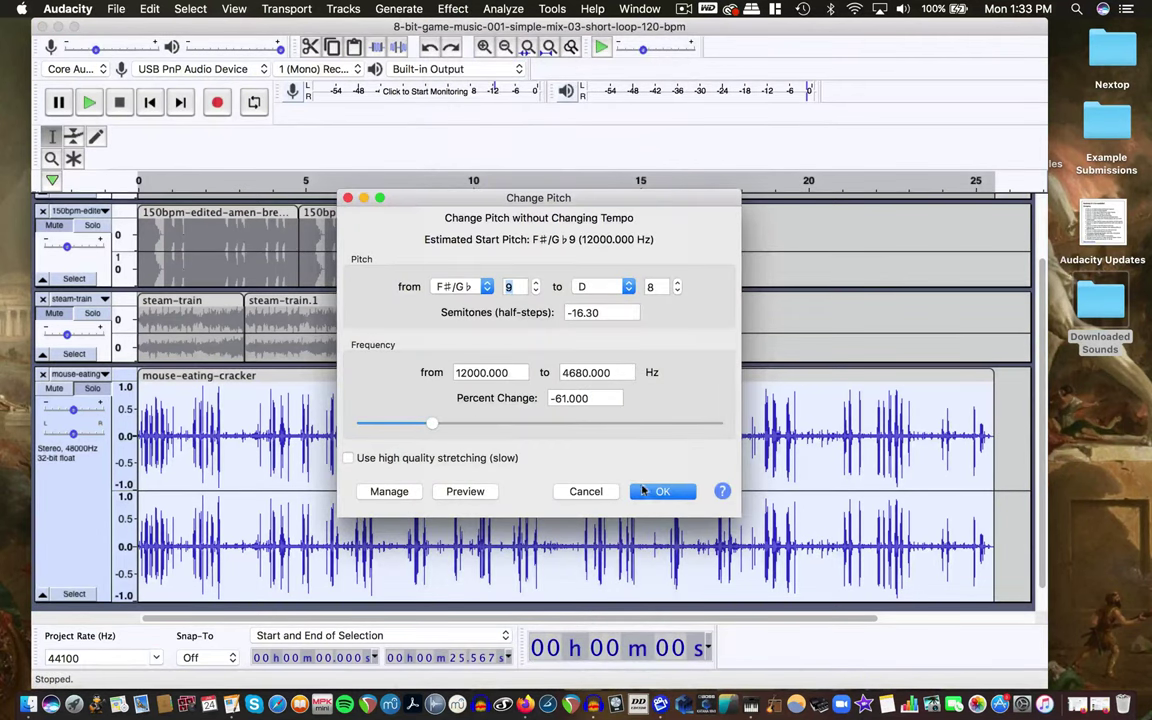
pyautogui.click(641, 489)
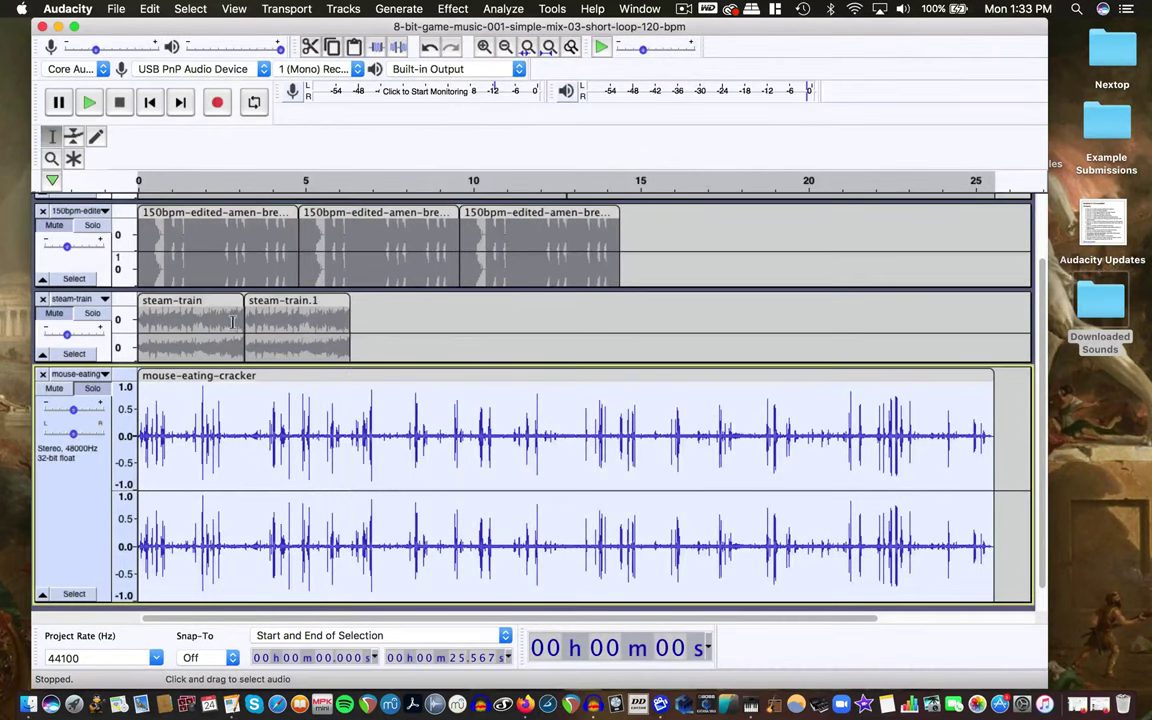
# Turn off solo on the mouse-eating-cracker track and play the full mix from the start.
pyautogui.click(92, 388)
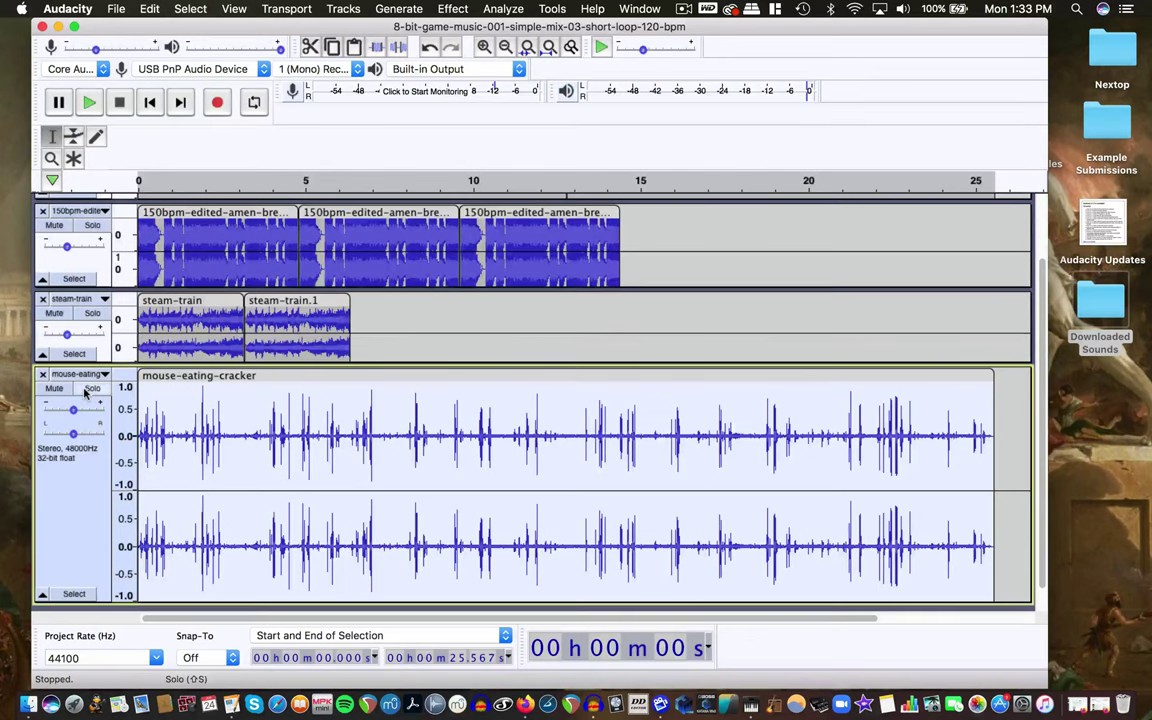
pyautogui.press('space')
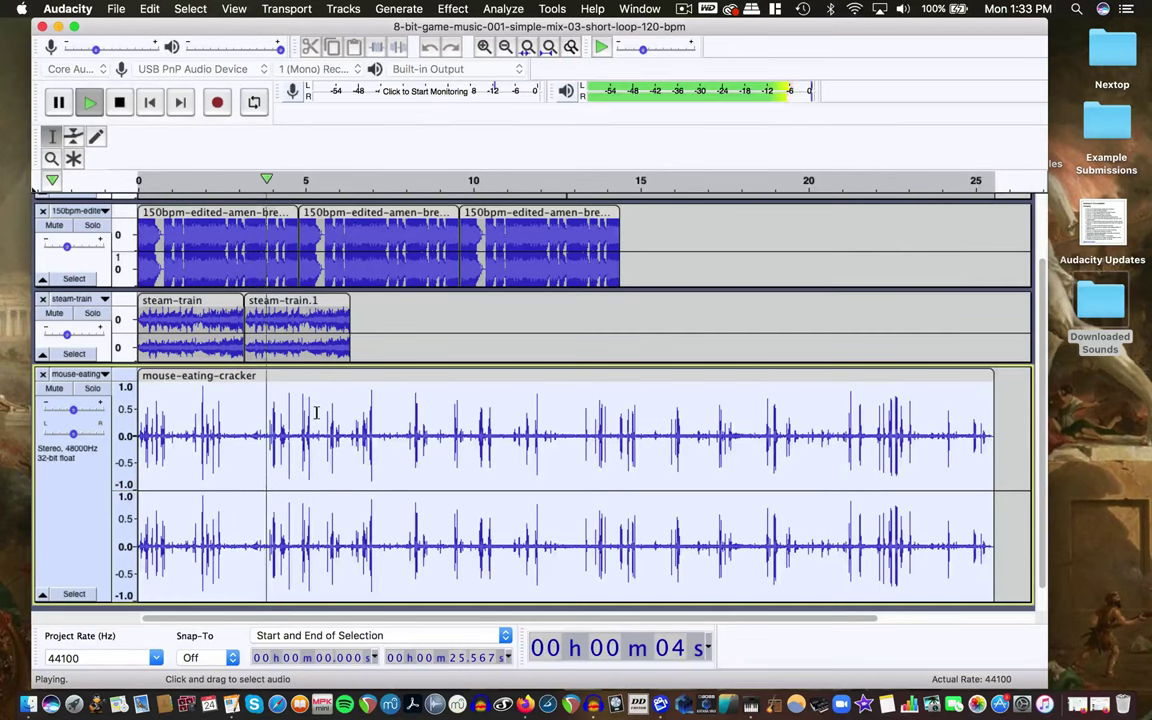
pyautogui.press('space')
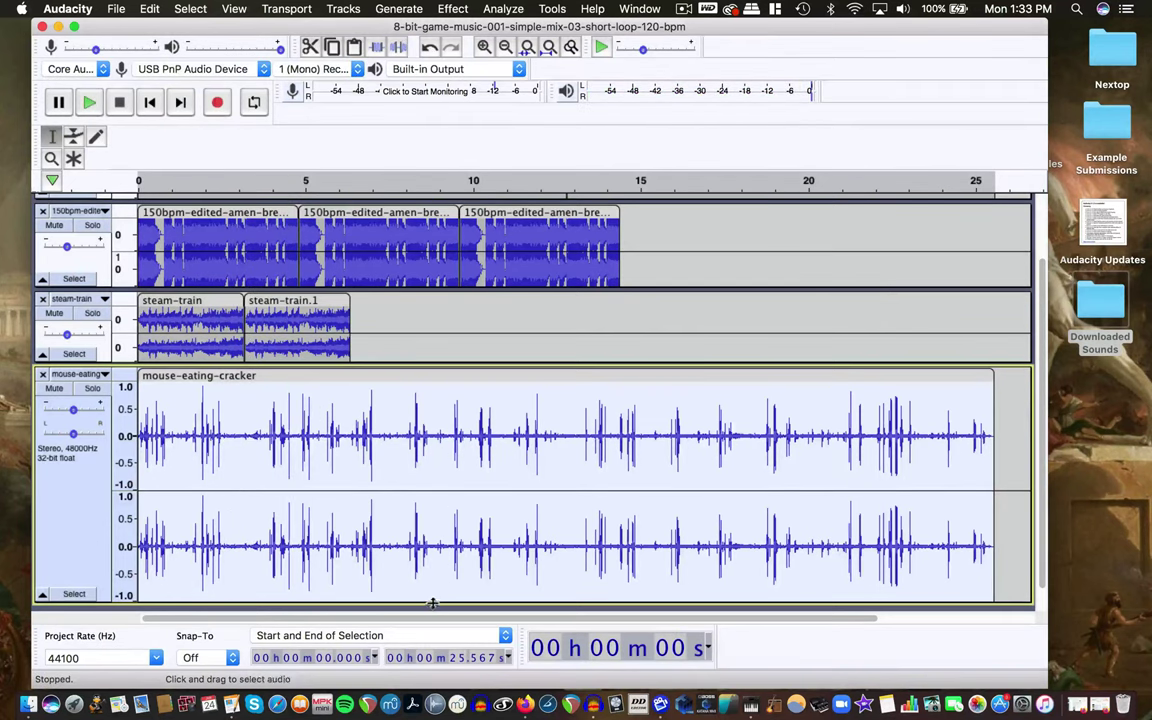
# Reduce the mouse-eating-cracker track's height and import flapping-leaves.wav from the Downloaded Sounds folder in Finder as a new track.
pyautogui.moveTo(431, 597); pyautogui.dragTo(428, 440)
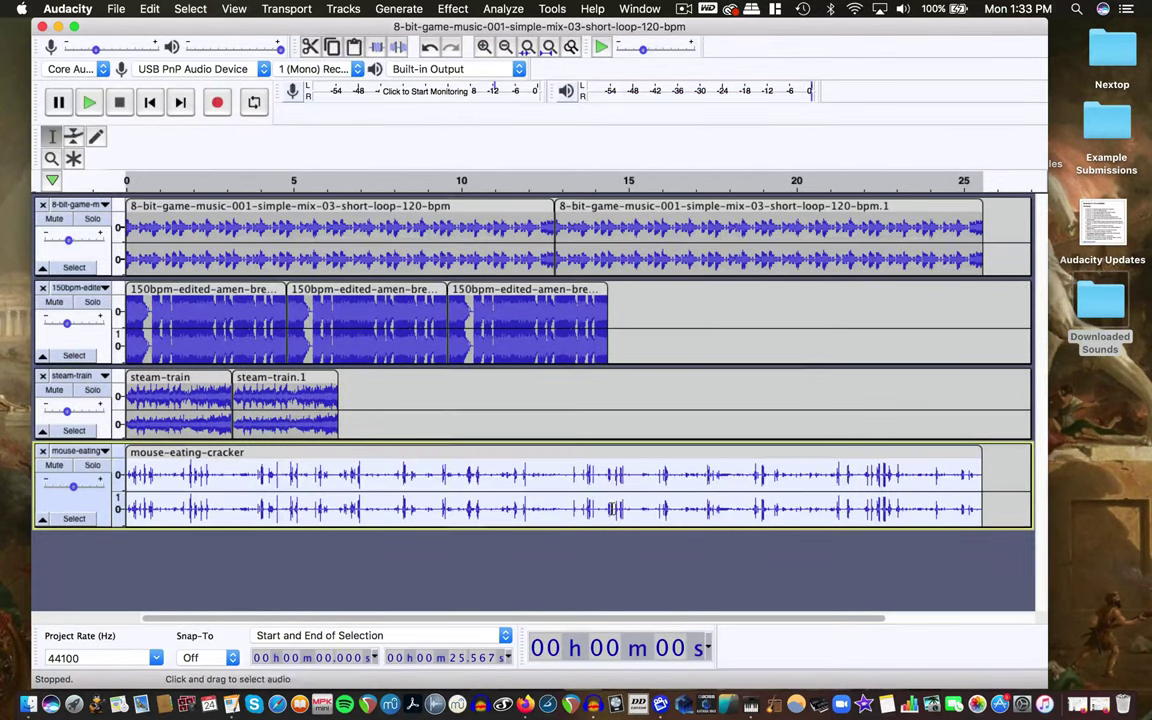
pyautogui.doubleClick(1105, 316)
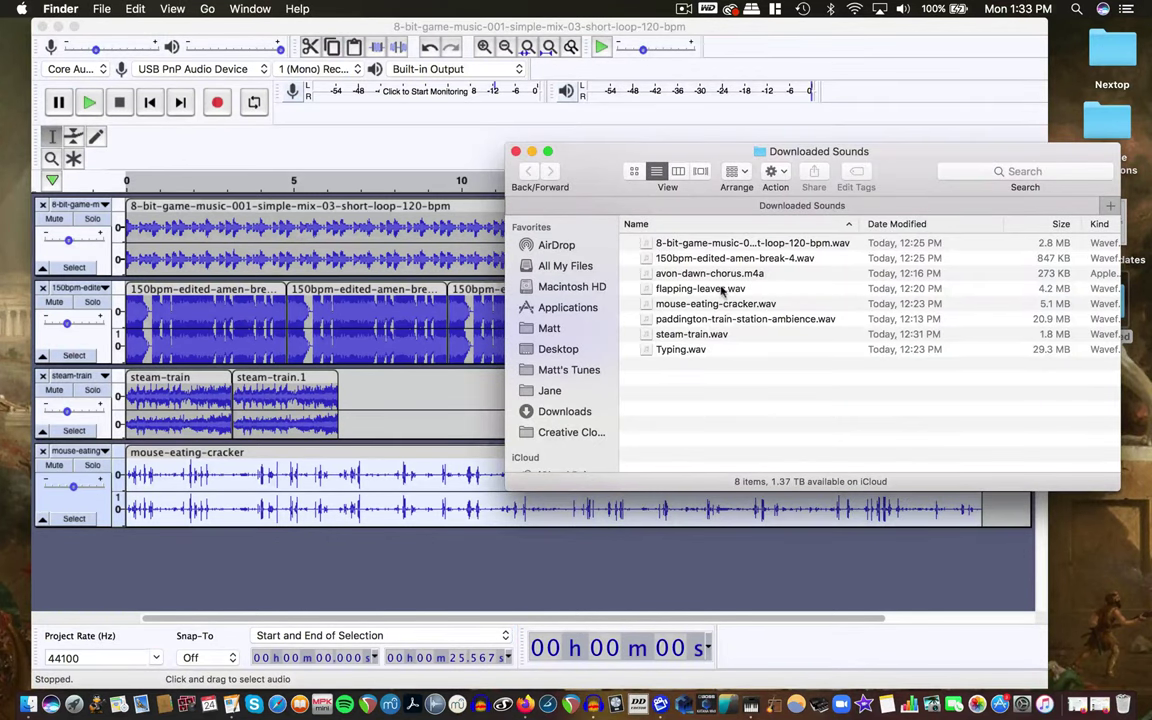
pyautogui.moveTo(716, 291); pyautogui.dragTo(222, 505)
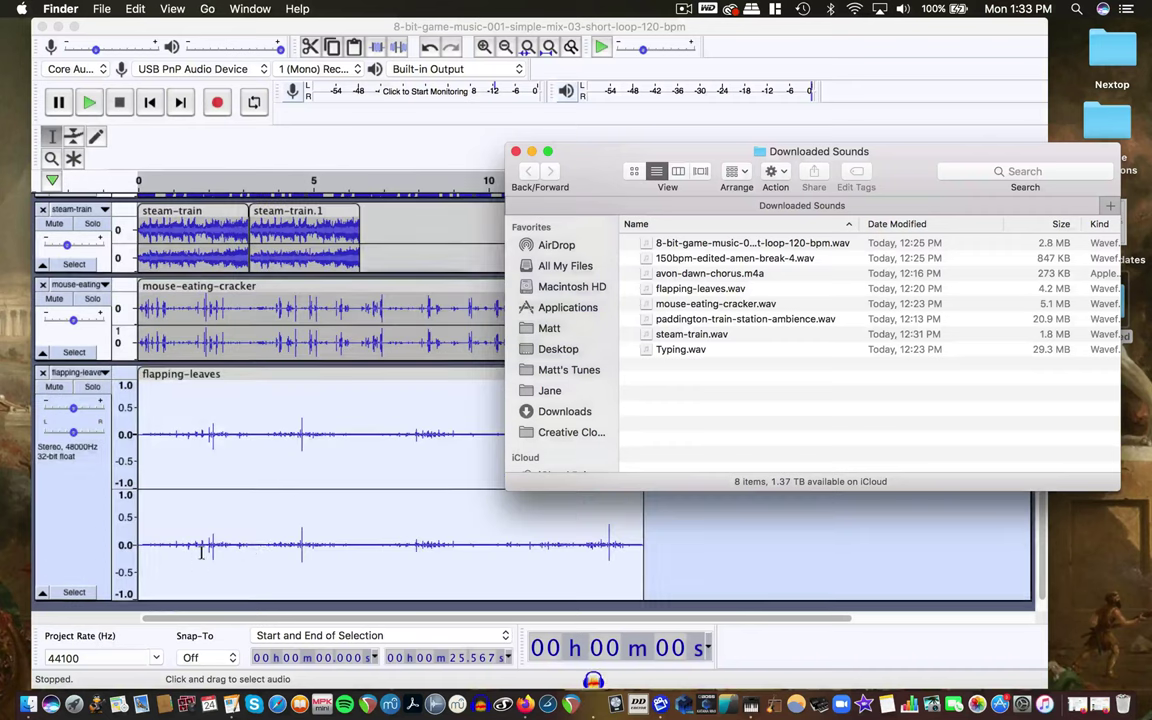
# Normalize the whole flapping-leaves clip to a -1.0 dB peak, removing DC offset and treating the stereo channels independently.
pyautogui.click(196, 430)
pyautogui.moveTo(73, 407)
pyautogui.mouseDown()
pyautogui.moveTo(83, 407)
pyautogui.moveTo(73, 410)
pyautogui.mouseUp()
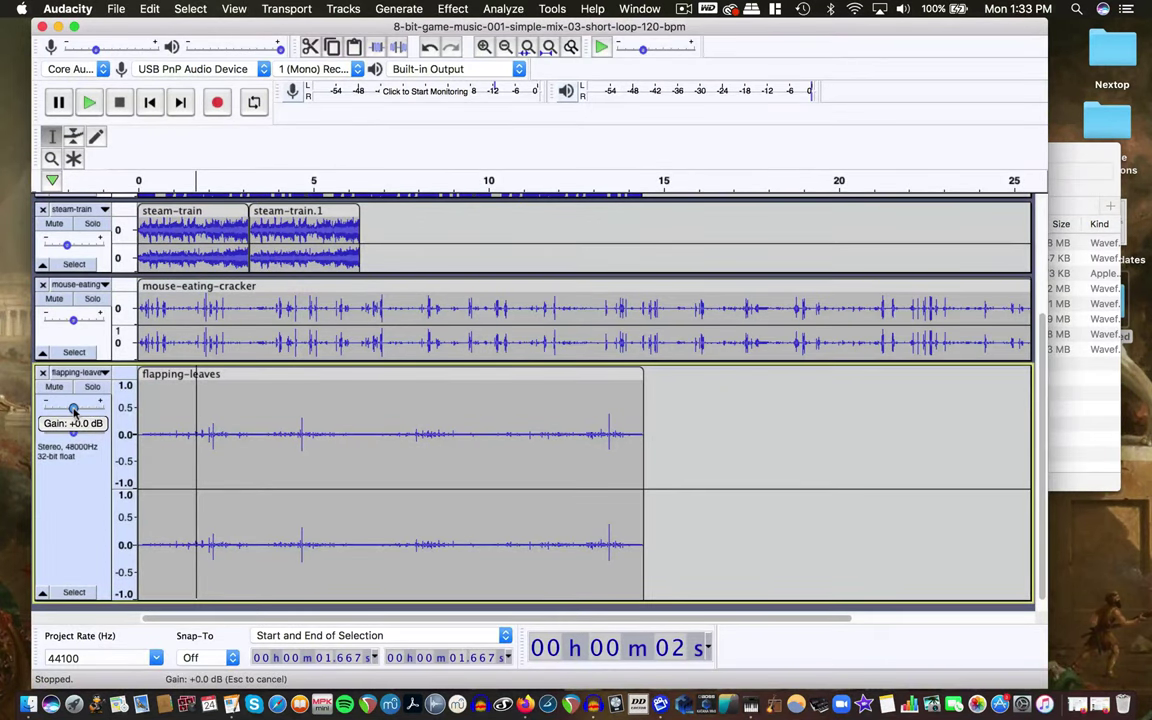
pyautogui.doubleClick(254, 416)
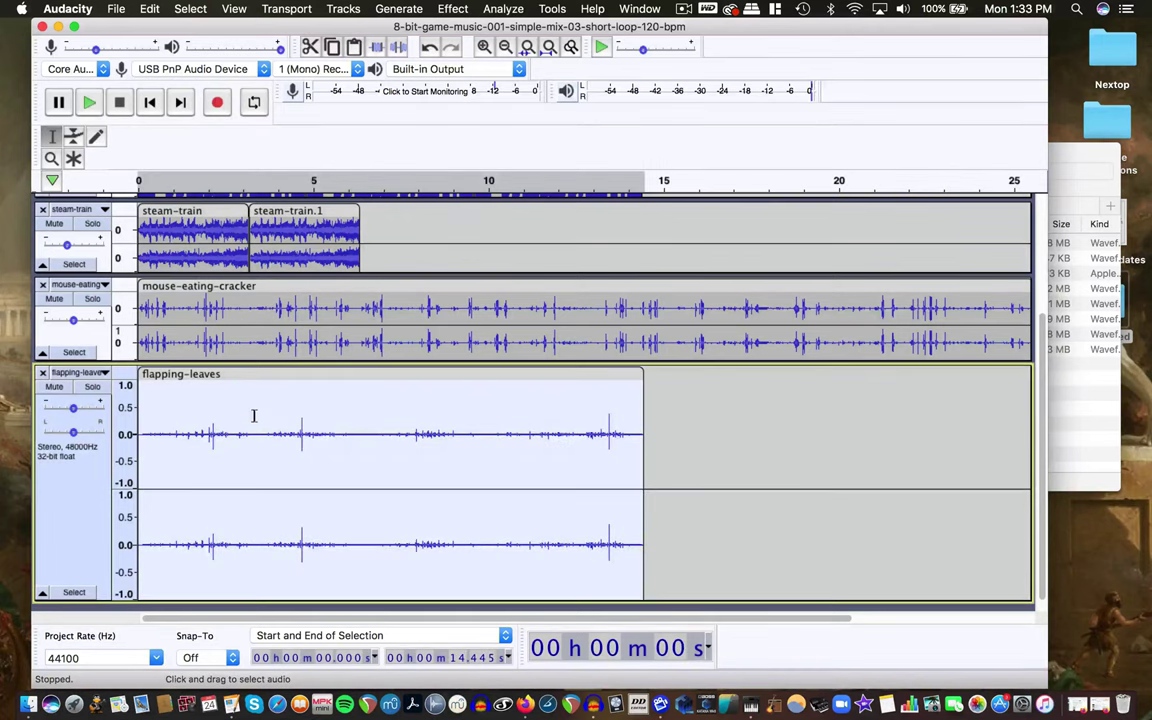
pyautogui.click(676, 451)
pyautogui.doubleClick(555, 440)
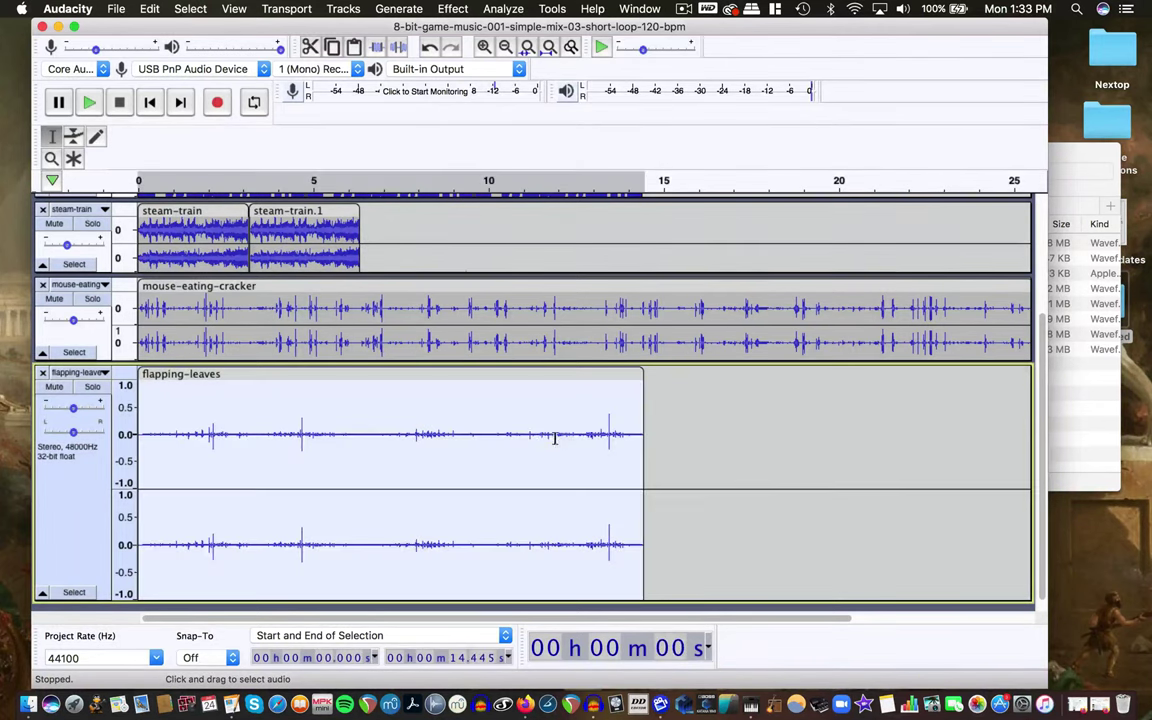
pyautogui.click(455, 9)
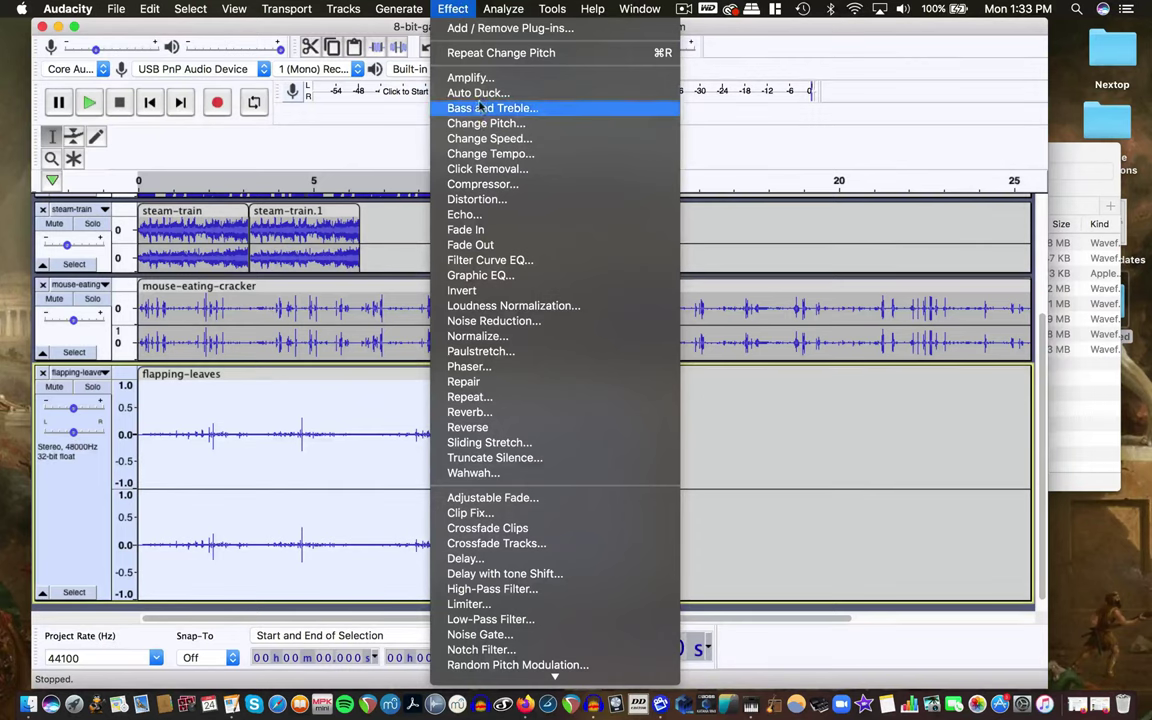
pyautogui.click(502, 338)
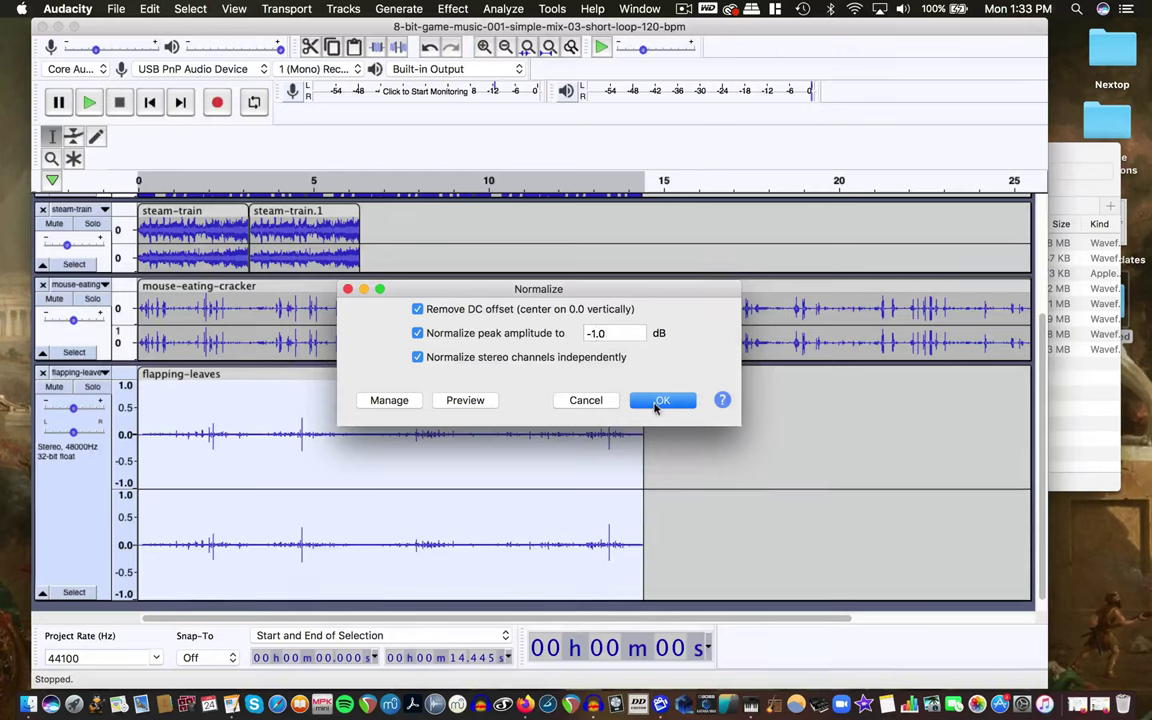
pyautogui.click(660, 401)
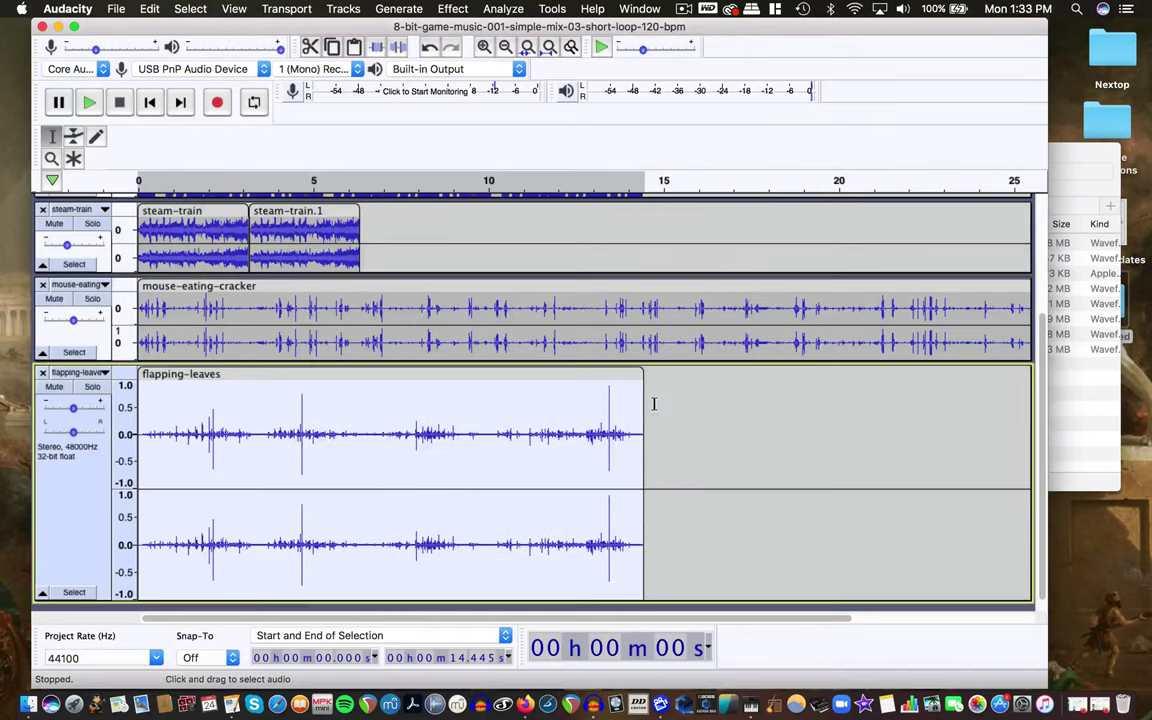
# Set the flapping-leaves track's gain to -1.0 dB and play a short passage from about 1.6 seconds.
pyautogui.click(186, 432)
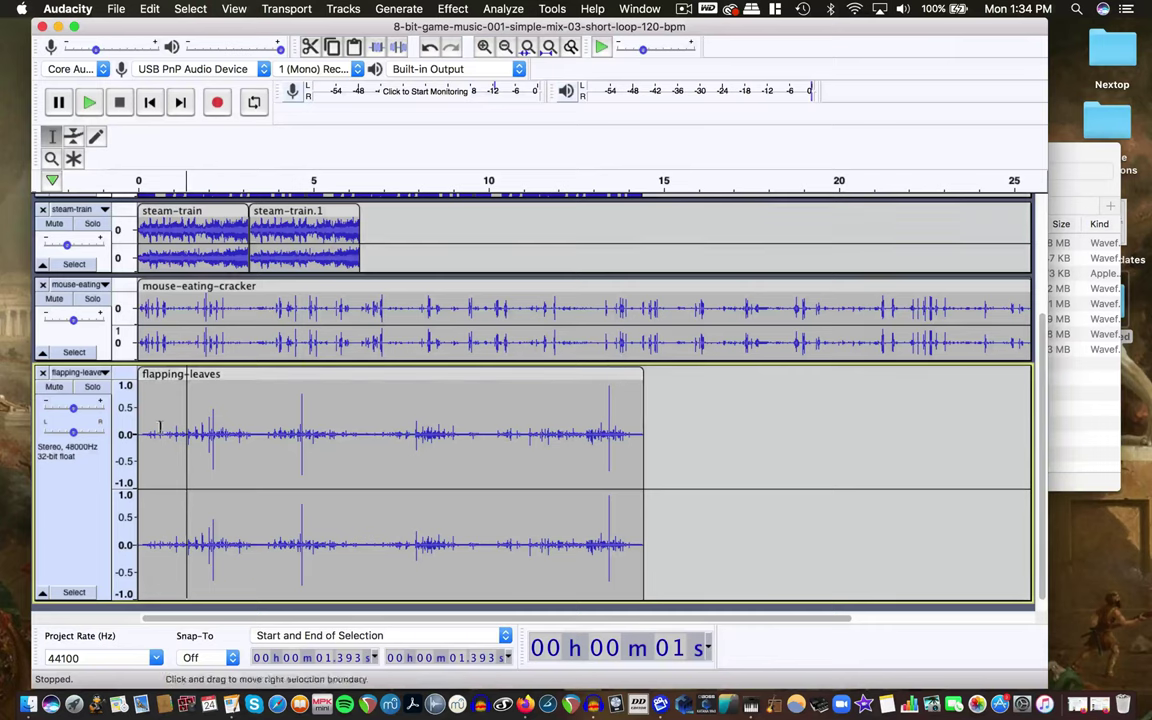
pyautogui.moveTo(73, 408)
pyautogui.mouseDown()
pyautogui.moveTo(84, 410)
pyautogui.moveTo(72, 410)
pyautogui.mouseUp()
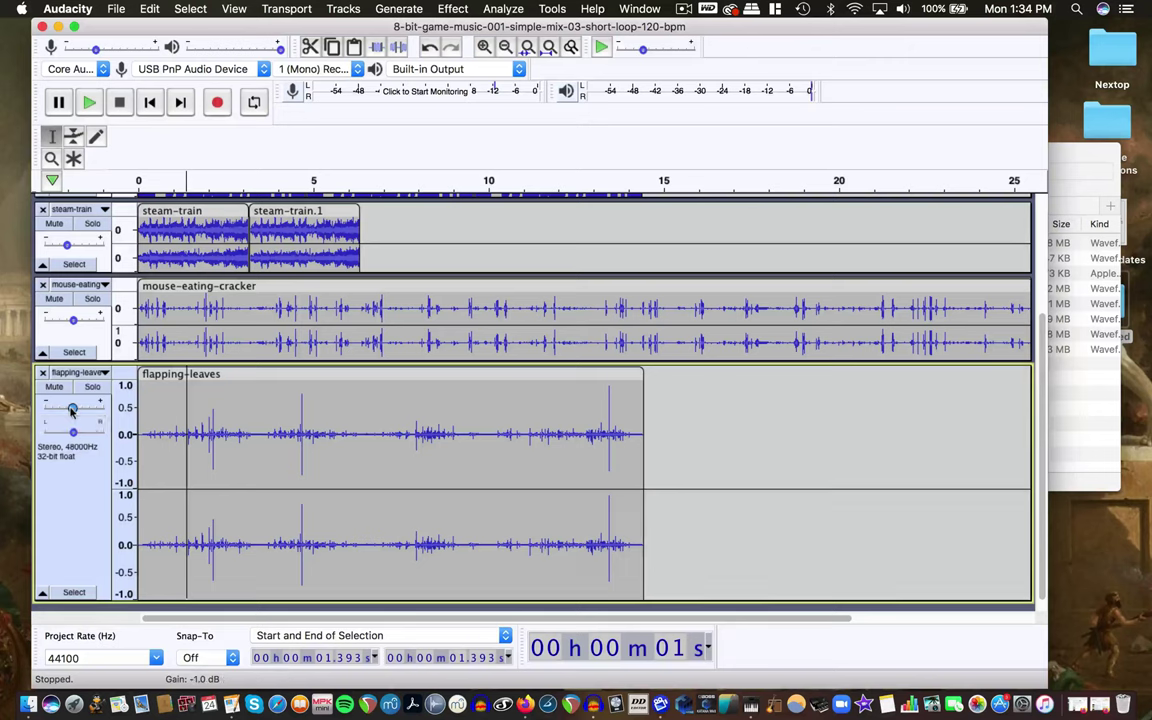
pyautogui.click(166, 430)
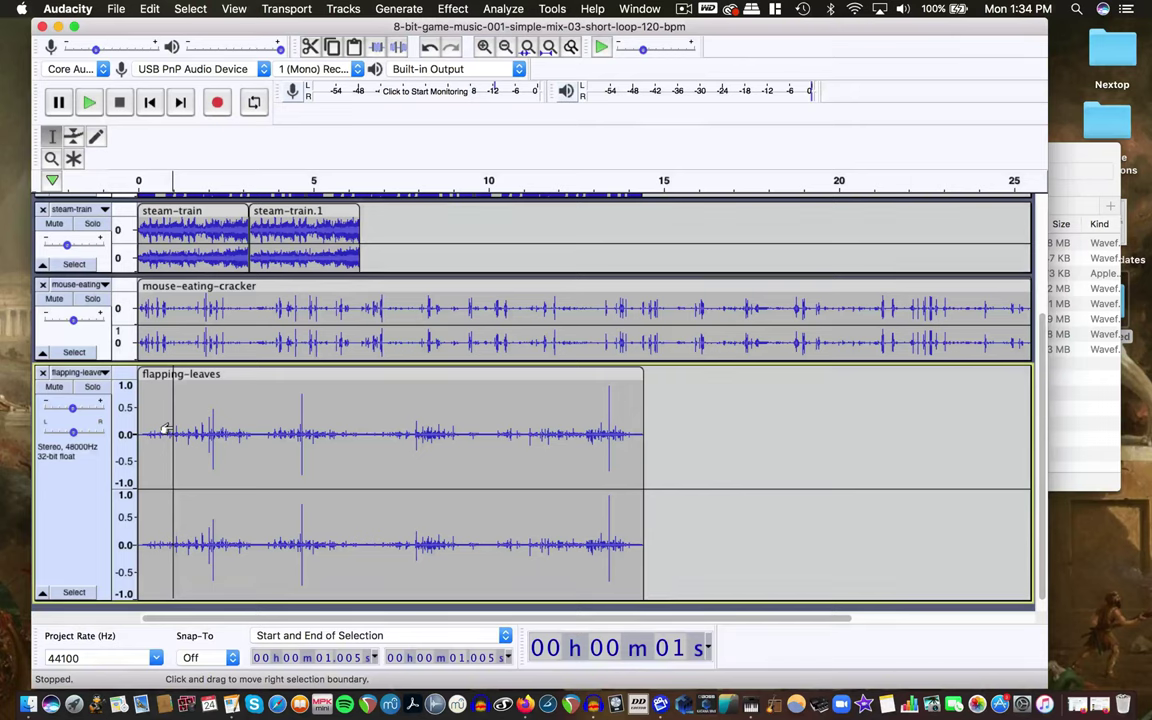
pyautogui.click(192, 420)
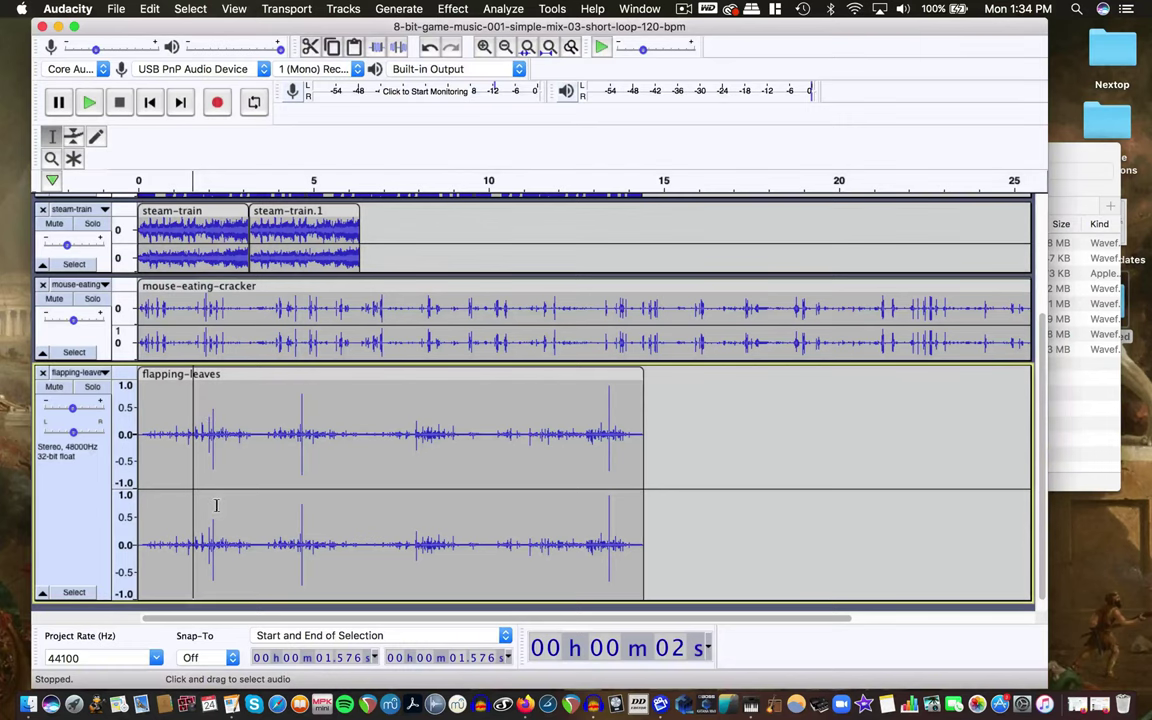
pyautogui.press('space')
pyautogui.press('space')
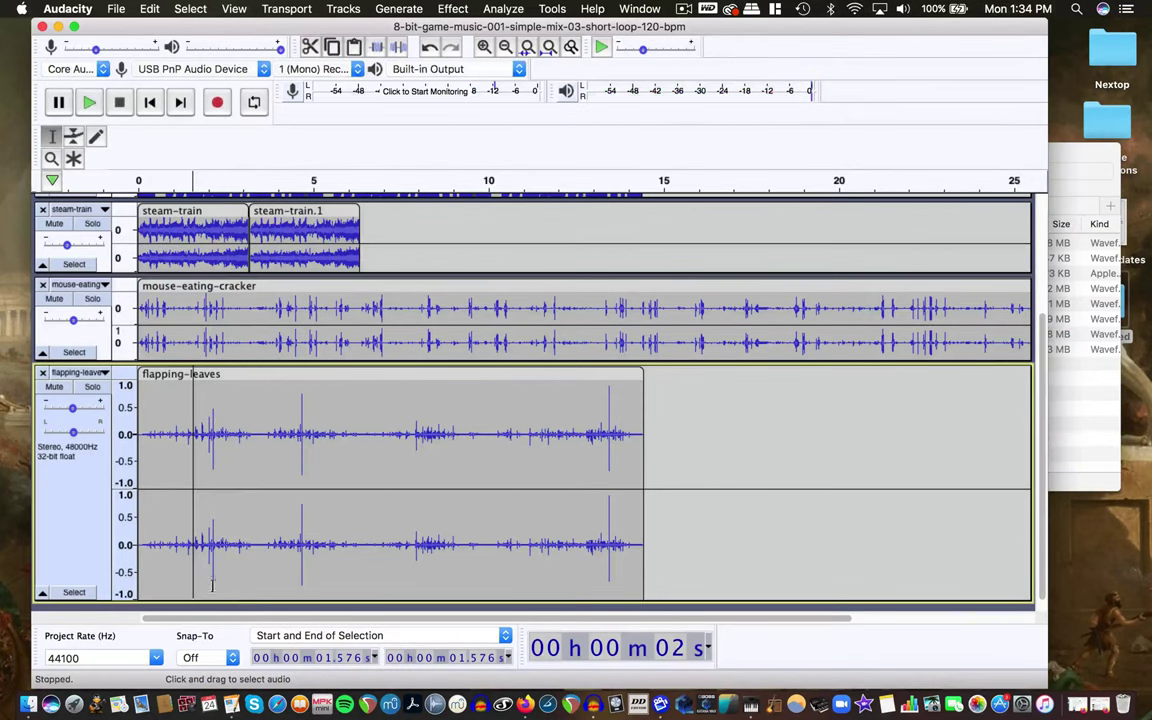
# Reduce the flapping-leaves track's height and collapse the 8-bit-game-music, 150bpm-edited-amen-break, steam-train and mouse-eating-cracker tracks.
pyautogui.moveTo(213, 515); pyautogui.dragTo(195, 425)
pyautogui.scroll(3, 195, 420)
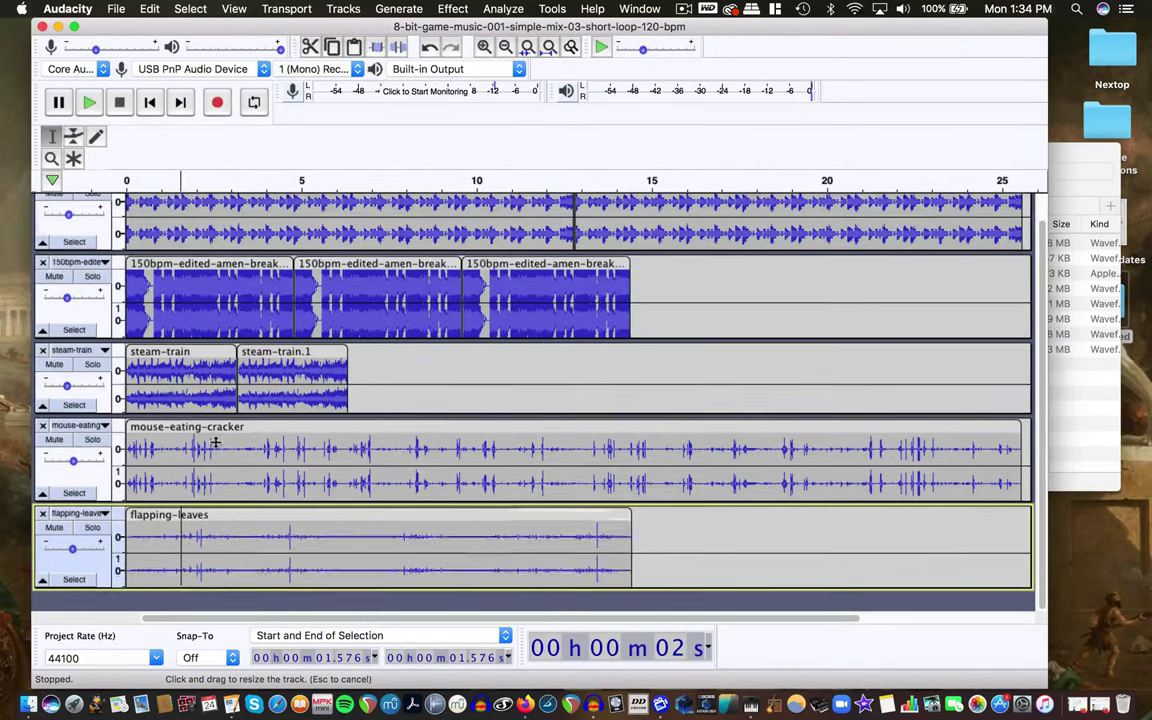
pyautogui.click(1103, 388)
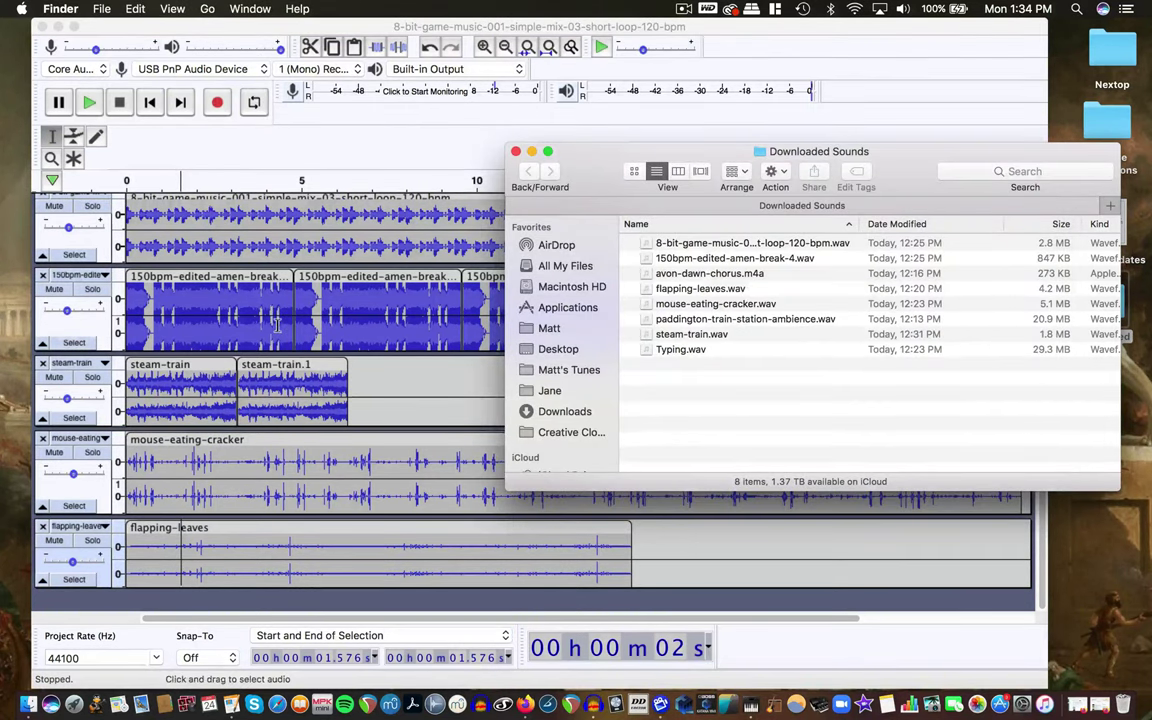
pyautogui.click(124, 313)
pyautogui.click(278, 390)
pyautogui.click(42, 342)
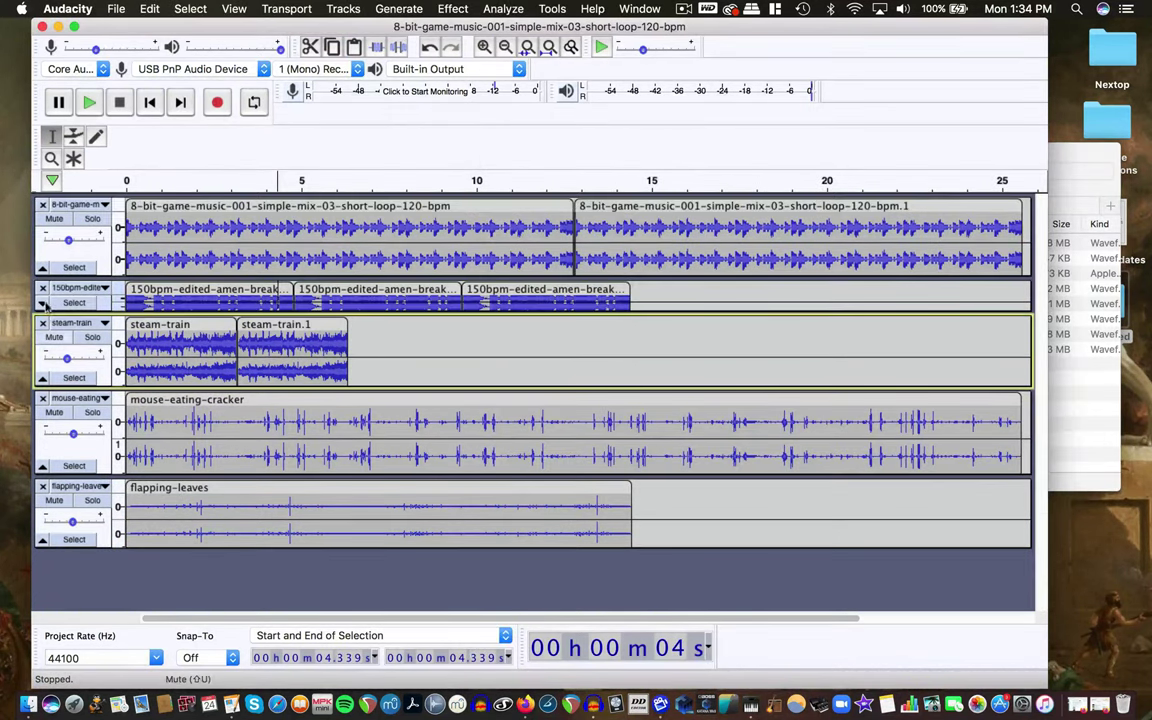
pyautogui.click(42, 269)
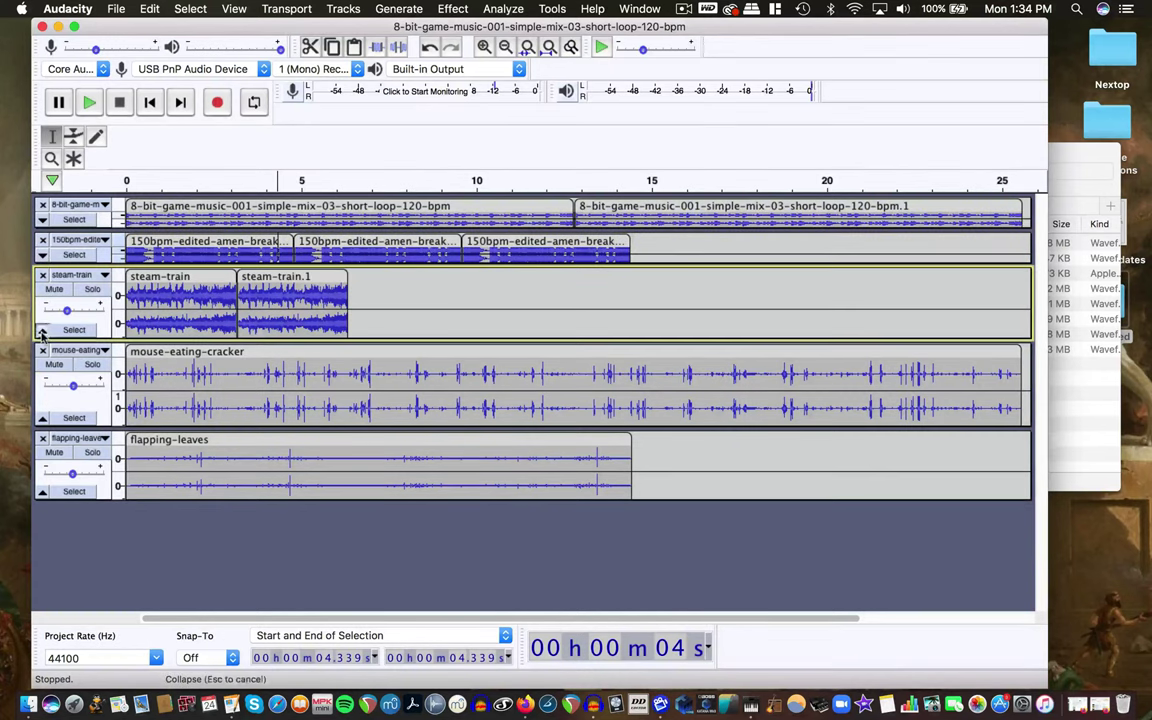
pyautogui.click(42, 329)
pyautogui.click(42, 377)
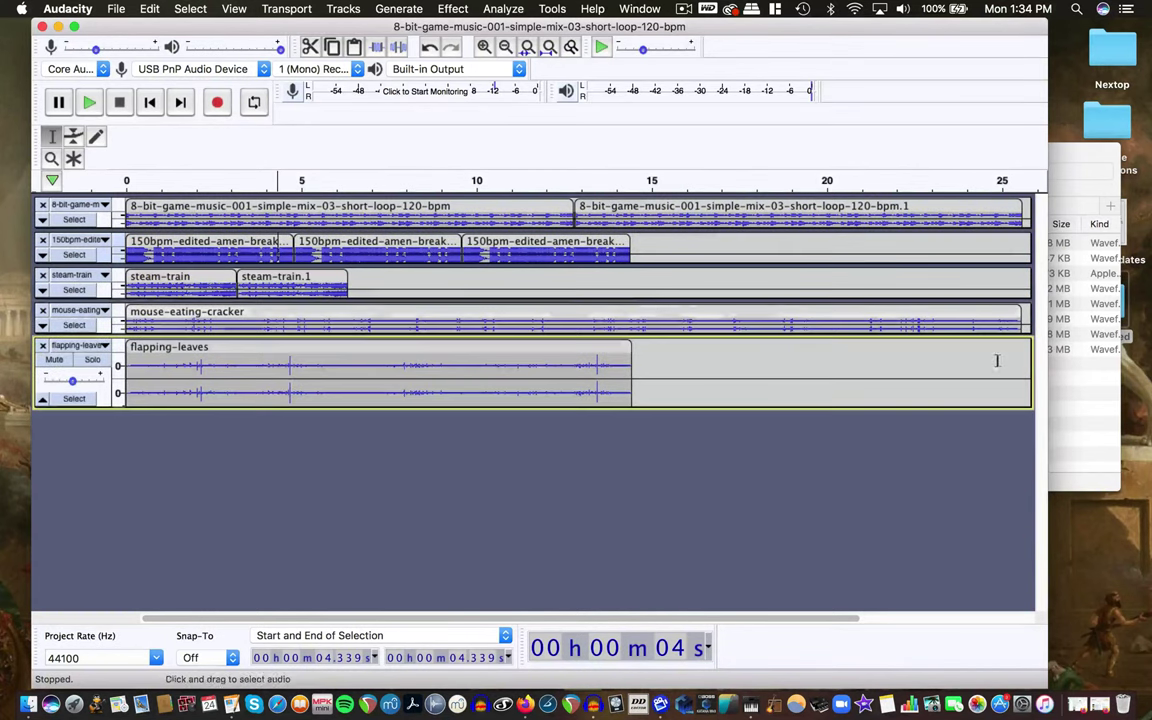
# Import paddington-train-station-ambience.wav from the Downloaded Sounds folder in Finder as a new track below flapping-leaves.
pyautogui.click(1073, 378)
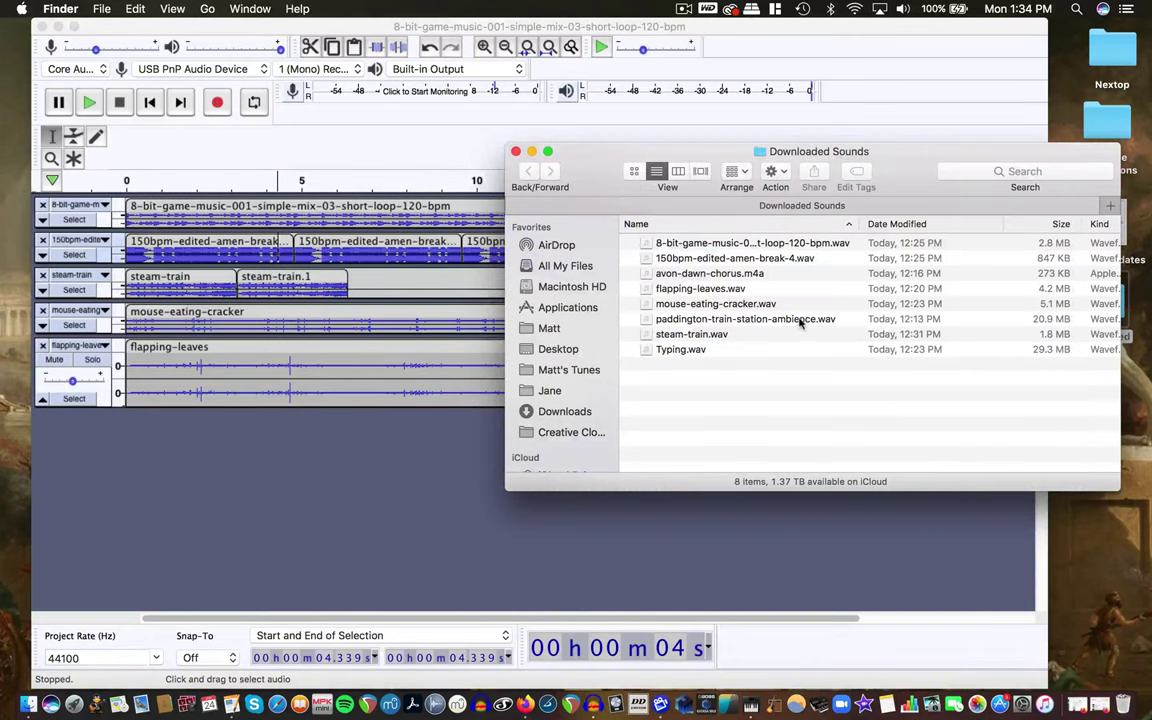
pyautogui.moveTo(730, 320); pyautogui.dragTo(295, 461)
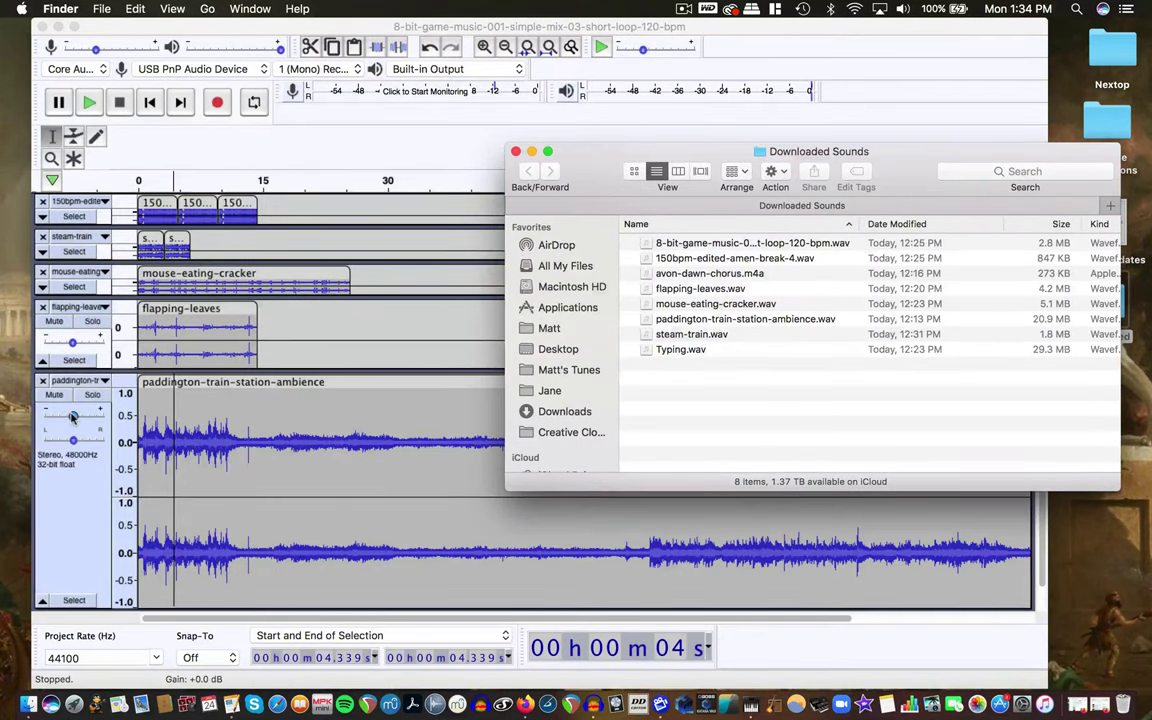
# Lower the paddington-train-station-ambience track's gain and reduce its track height.
pyautogui.moveTo(72, 417); pyautogui.dragTo(61, 416)
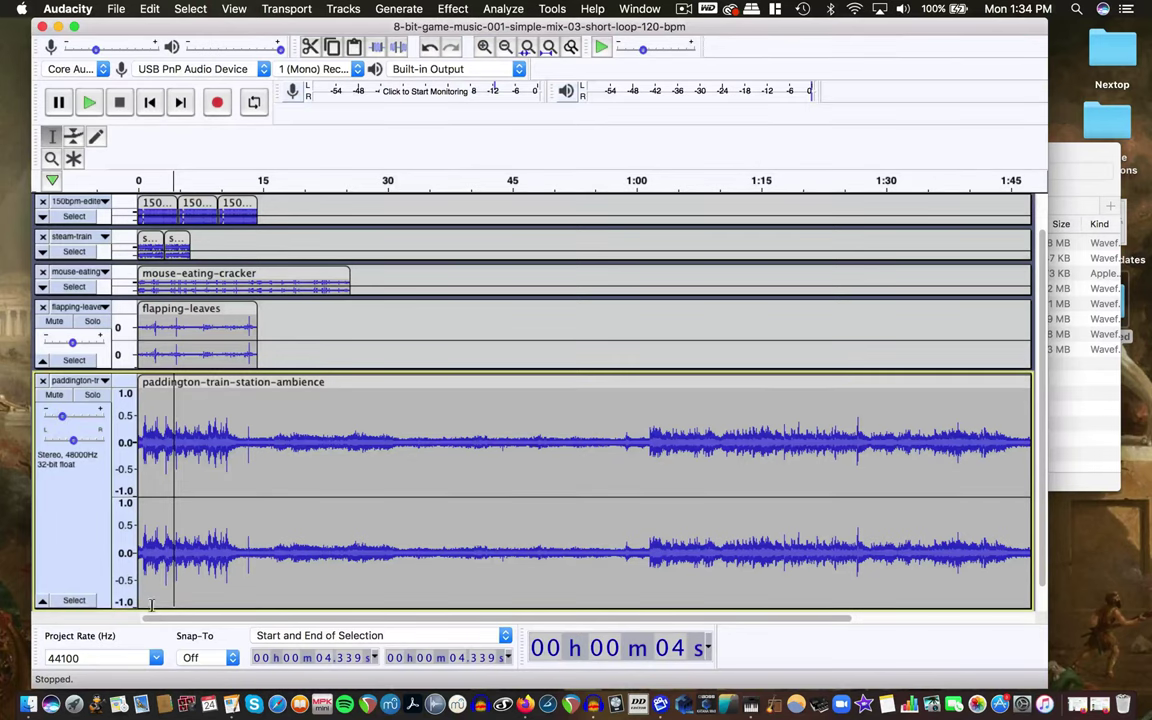
pyautogui.moveTo(150, 605); pyautogui.dragTo(160, 499)
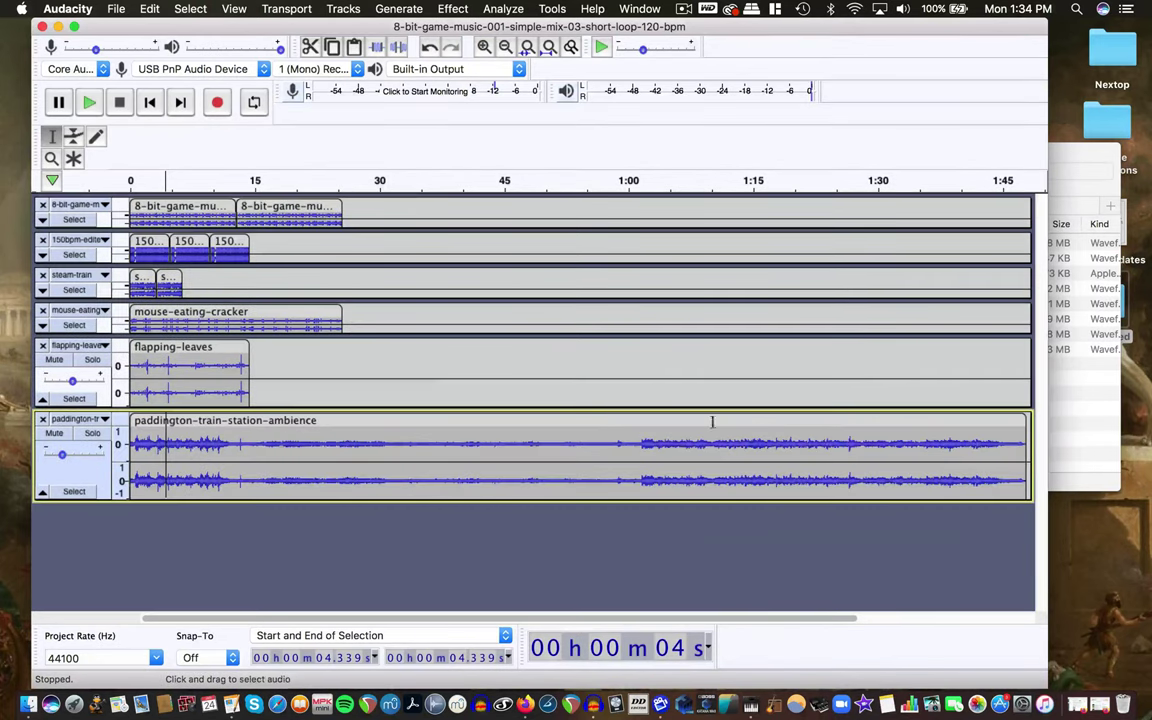
# Import Typing.wav from the Downloaded Sounds folder in Finder as a new track below paddington-train-station-ambience.
pyautogui.click(1078, 354)
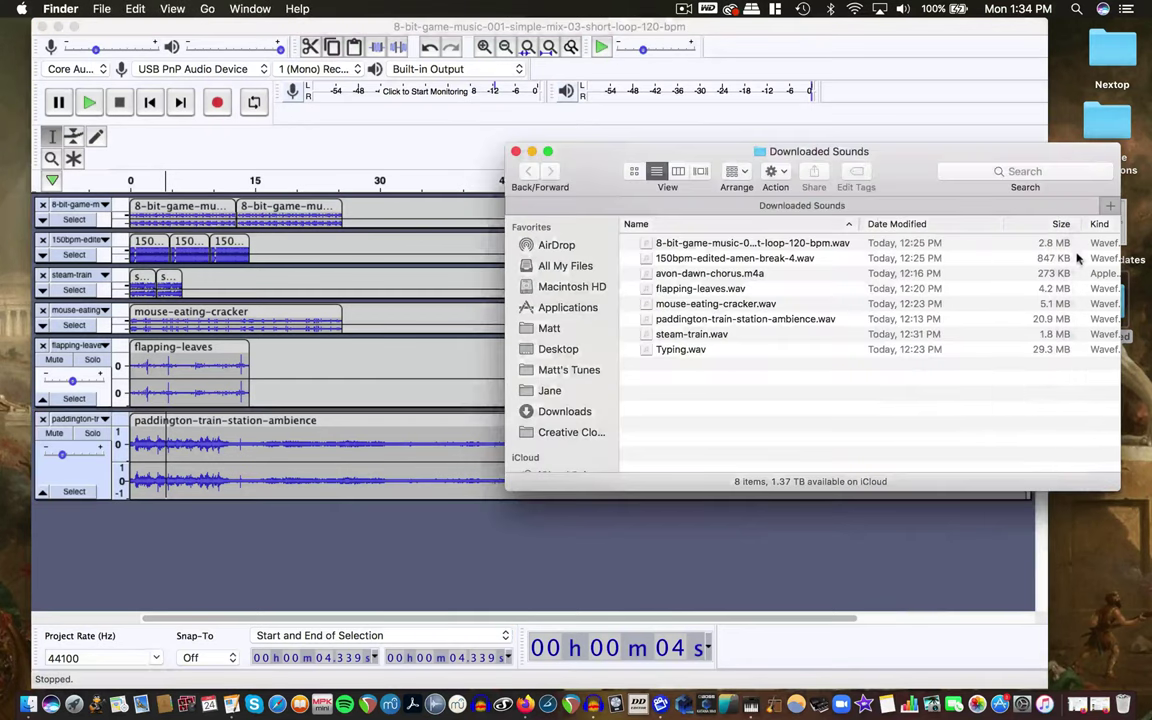
pyautogui.click(701, 351)
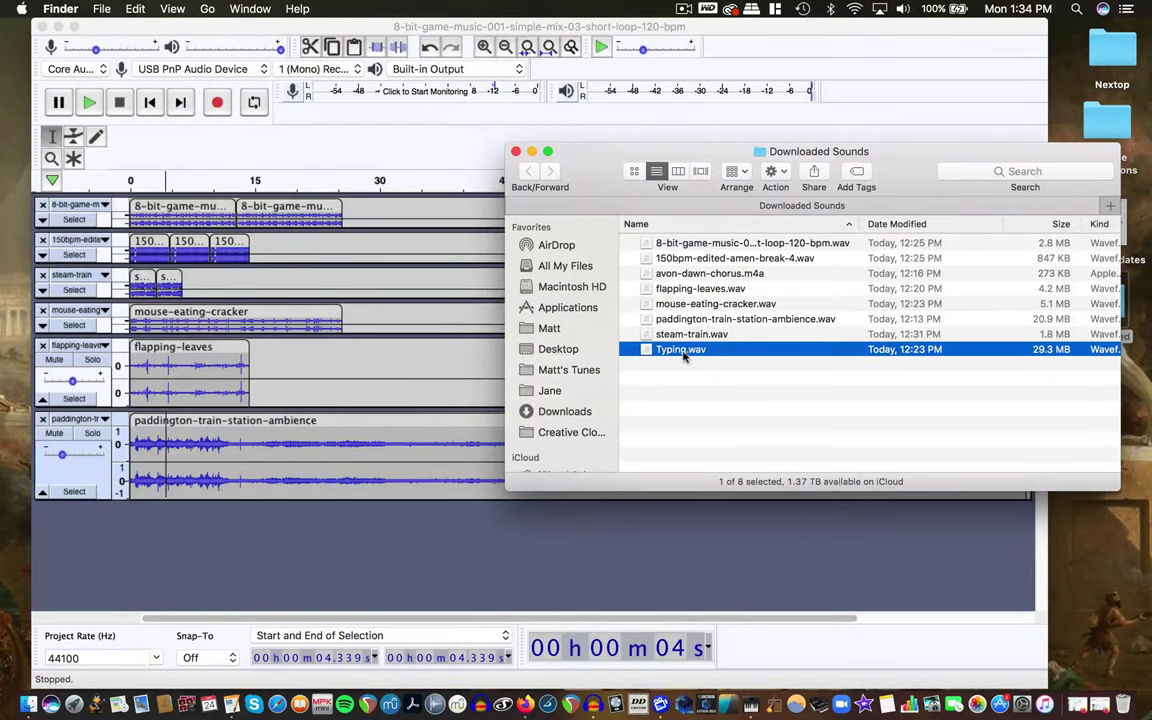
pyautogui.moveTo(683, 352); pyautogui.dragTo(195, 519)
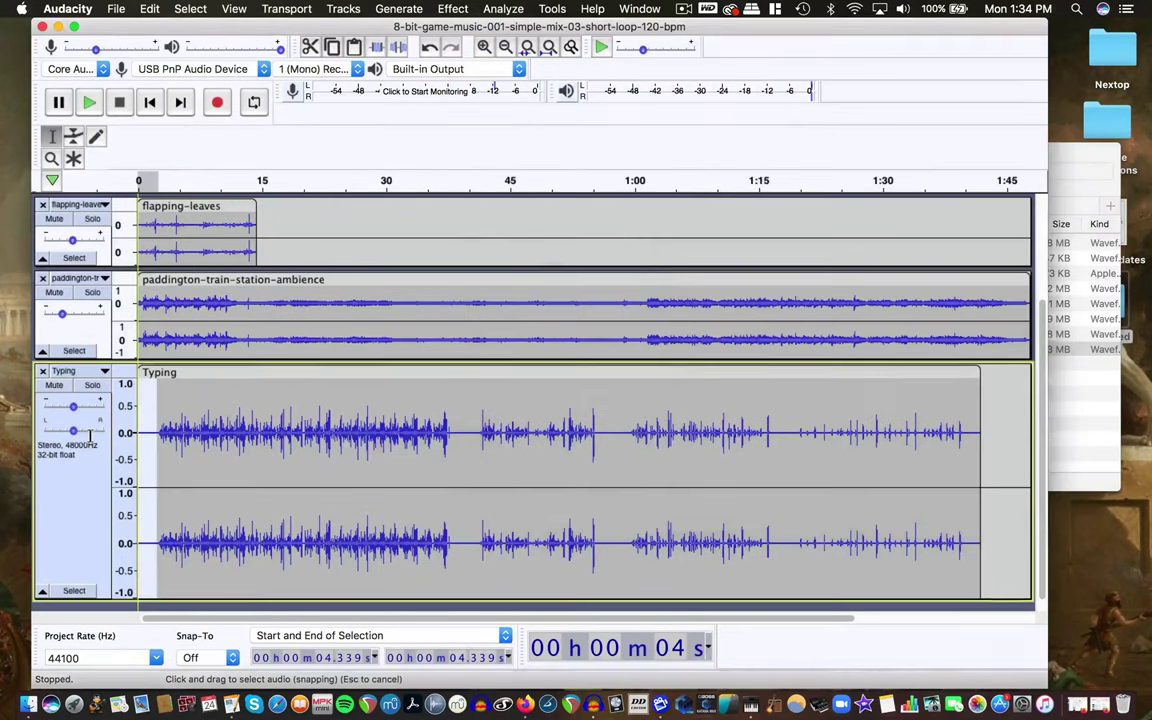
pyautogui.click(83, 395)
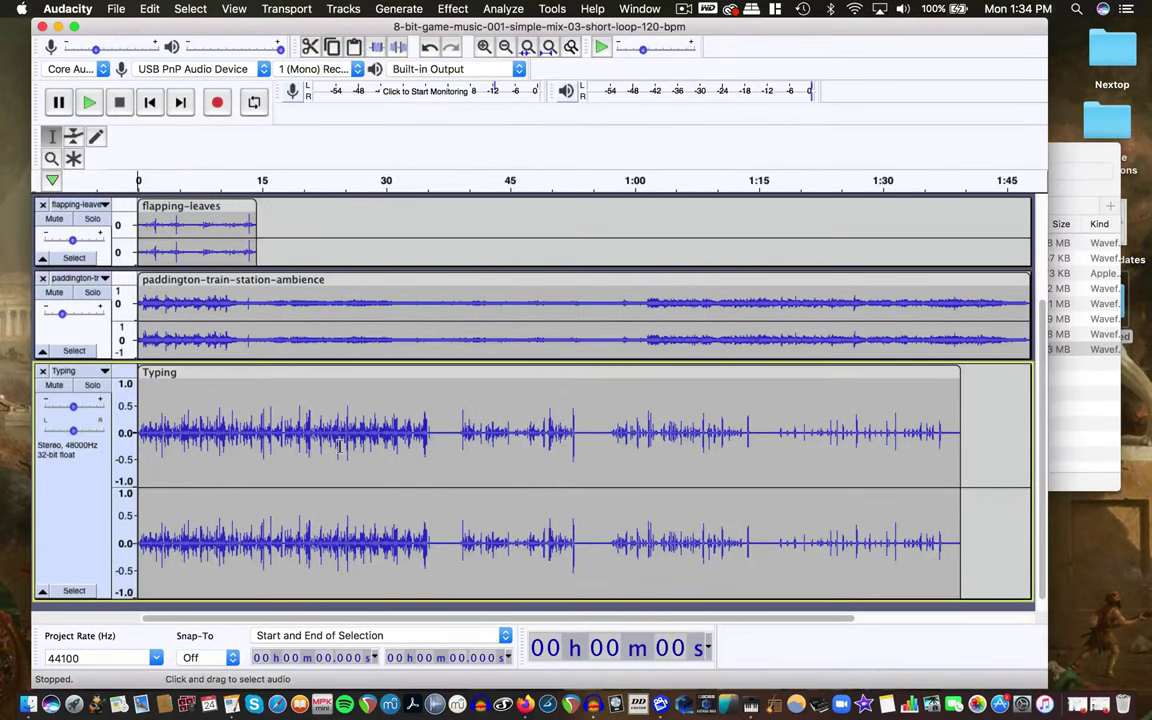
# Delete everything after about 30.4 seconds from the paddington-train-station-ambience and Typing clips.
pyautogui.press('super+3')
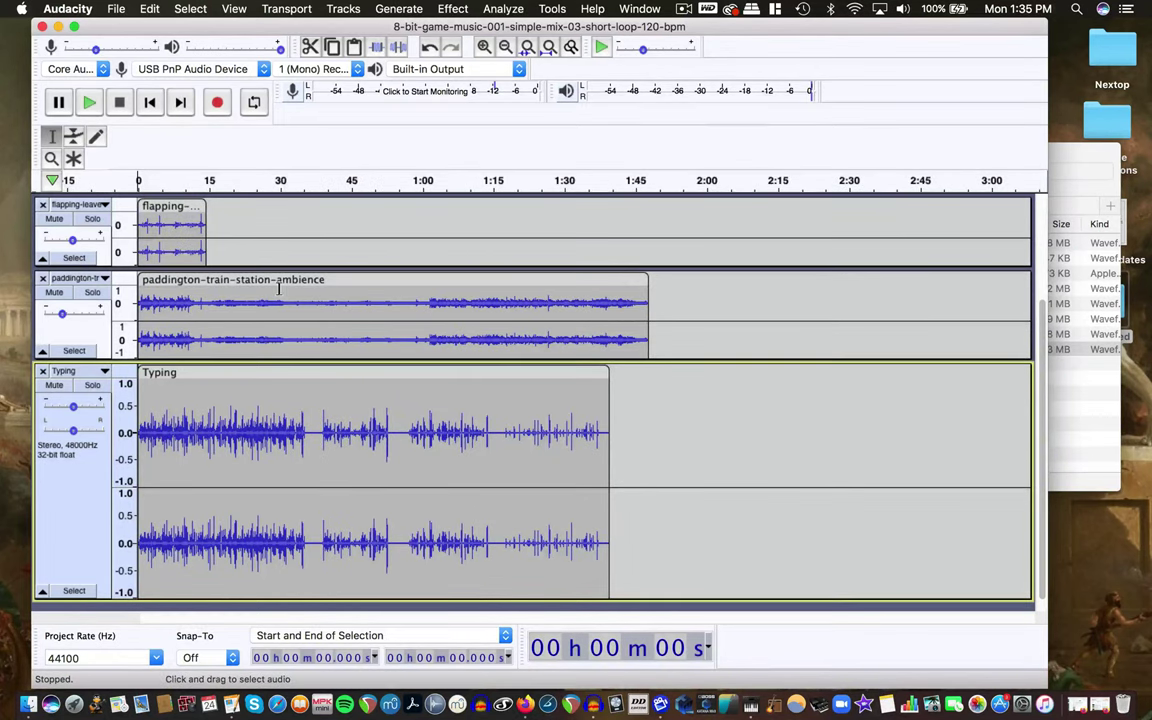
pyautogui.moveTo(281, 289); pyautogui.dragTo(669, 303)
pyautogui.press('Delete')
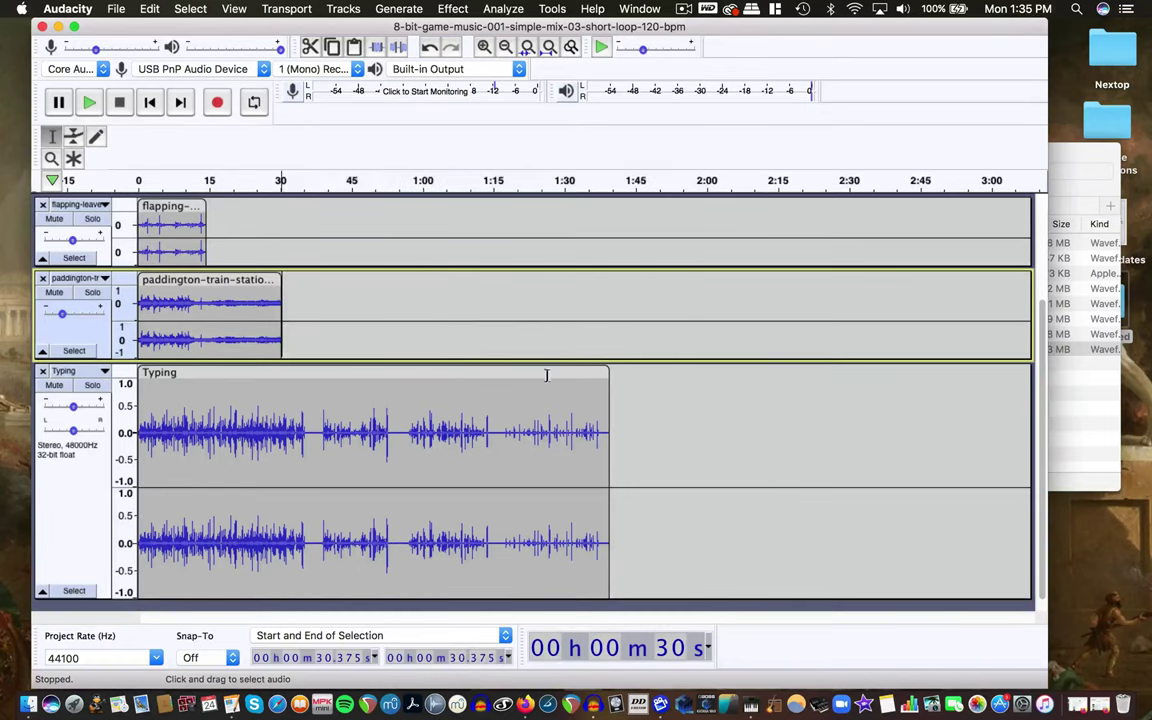
pyautogui.moveTo(280, 405); pyautogui.dragTo(608, 416)
pyautogui.press('Delete')
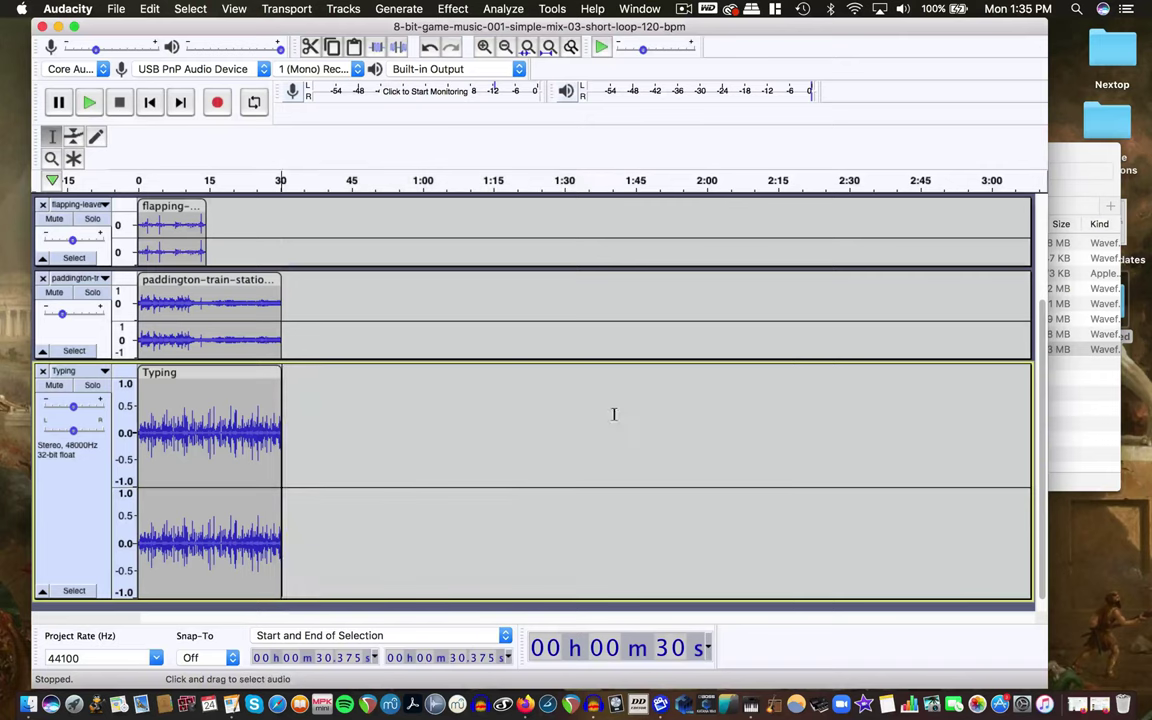
# Expand the 8-bit-game-music and 150bpm-edited-amen-break tracks in height and mute both of them.
pyautogui.scroll(3, 350, 346)
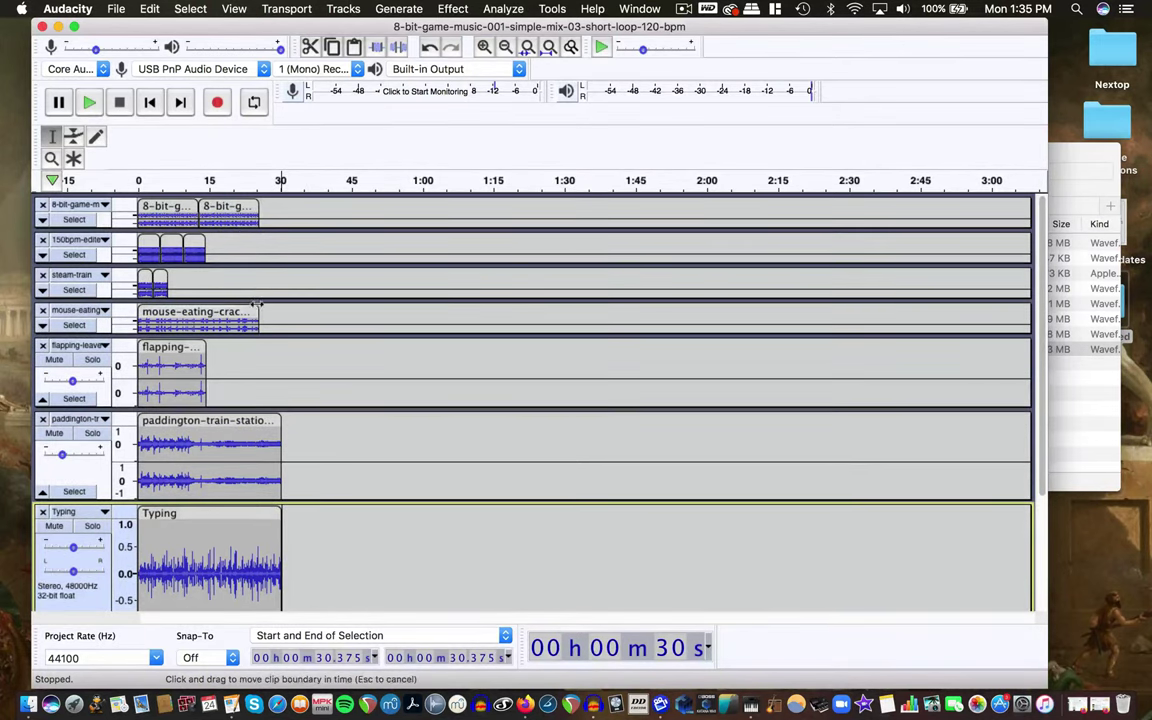
pyautogui.scroll(3, 284, 265)
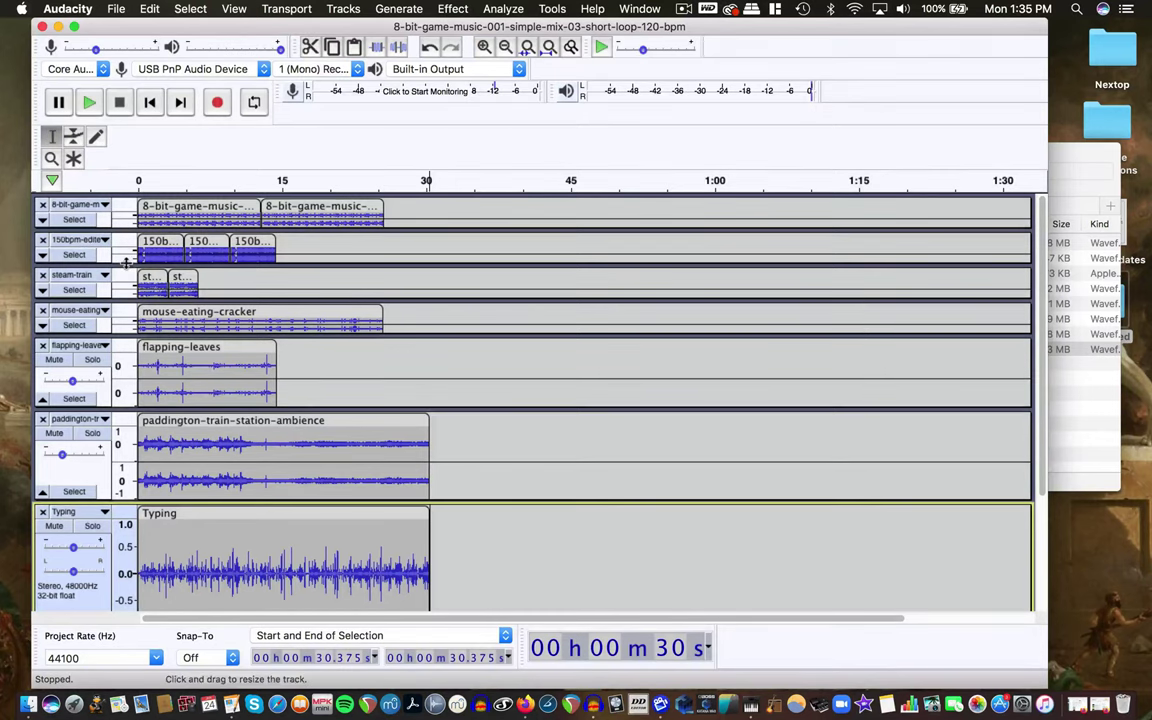
pyautogui.moveTo(96, 229); pyautogui.dragTo(95, 291)
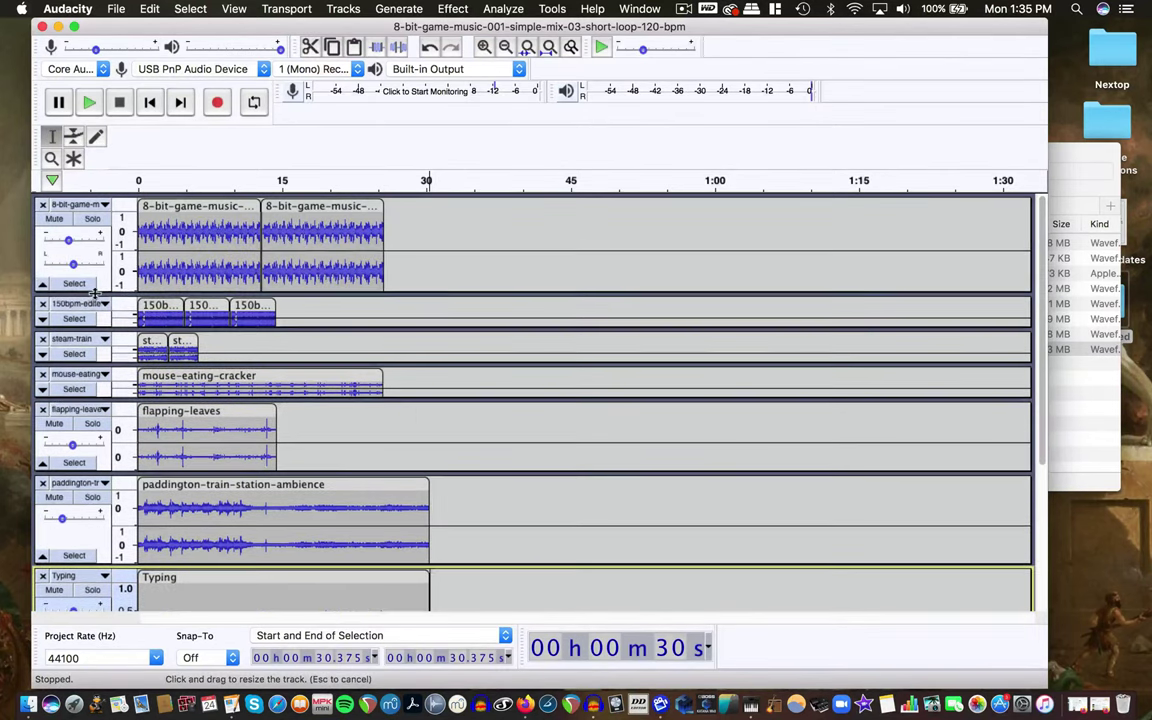
pyautogui.click(55, 222)
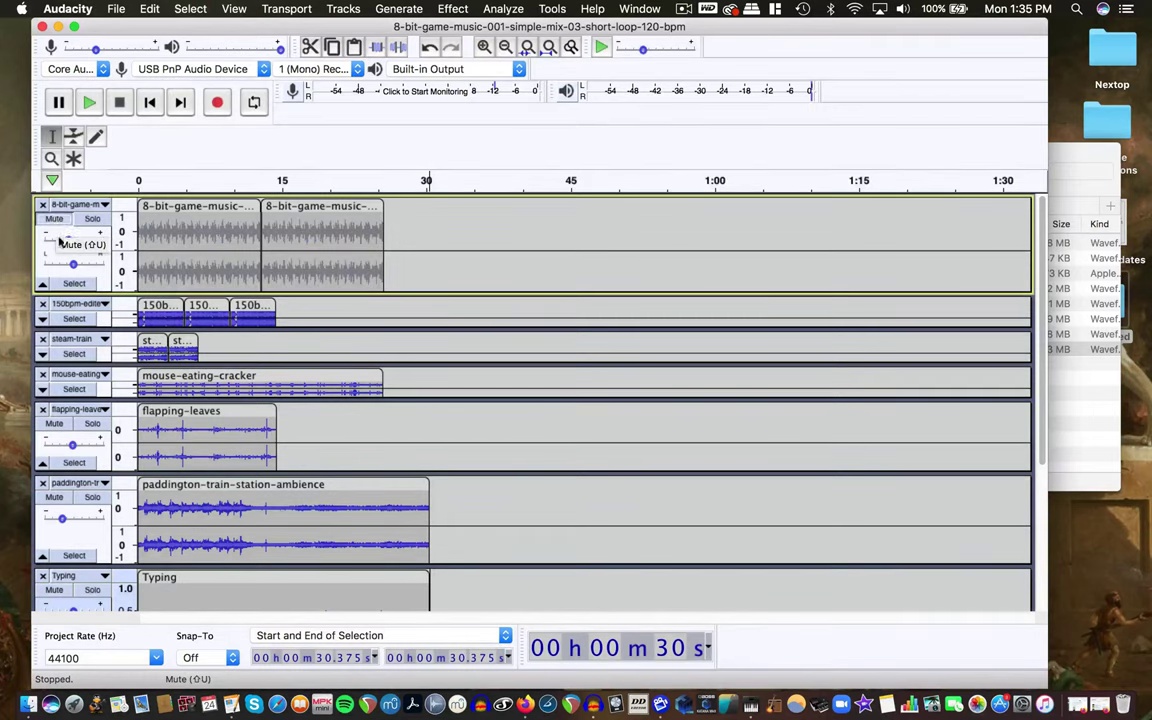
pyautogui.moveTo(46, 329); pyautogui.dragTo(84, 384)
pyautogui.click(54, 317)
# Repeat the second steam-train clip 6 more times with the Repeat effect.
pyautogui.click(232, 400)
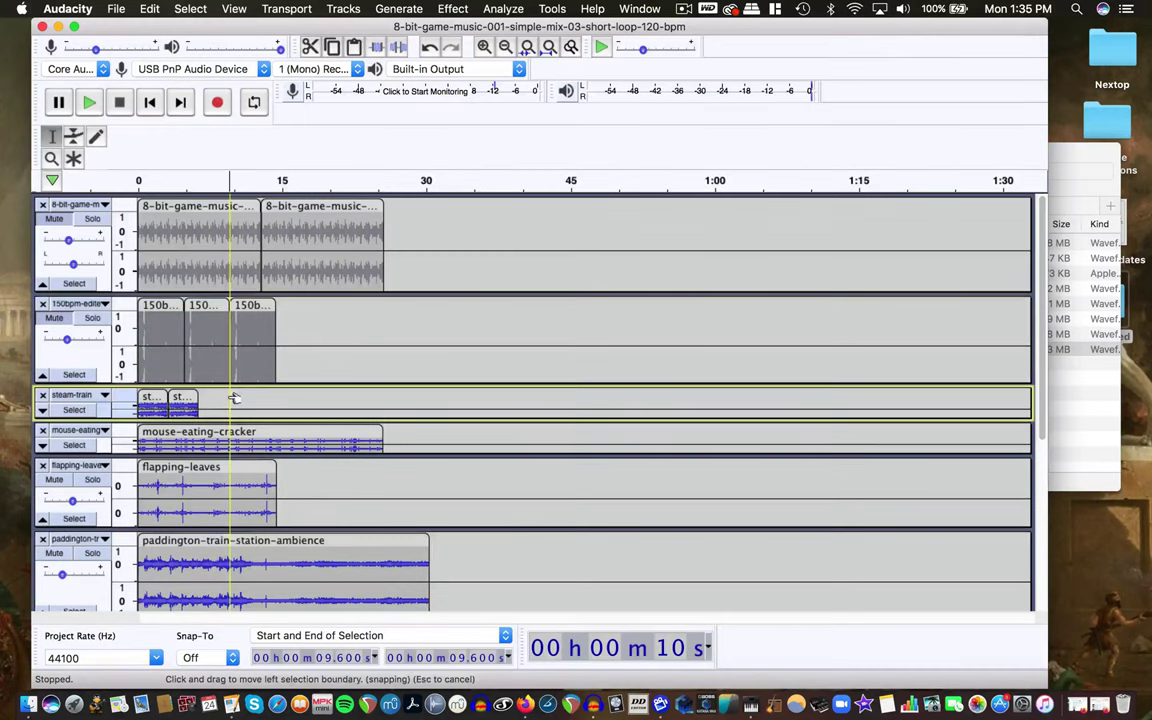
pyautogui.doubleClick(186, 403)
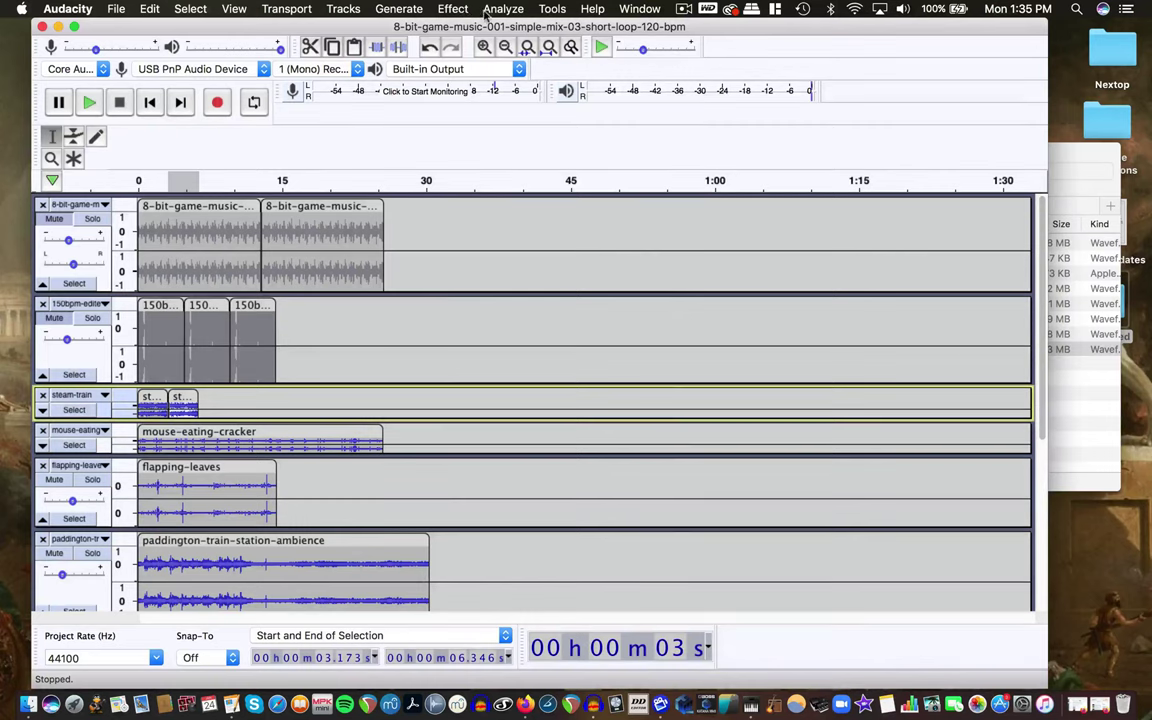
pyautogui.click(453, 9)
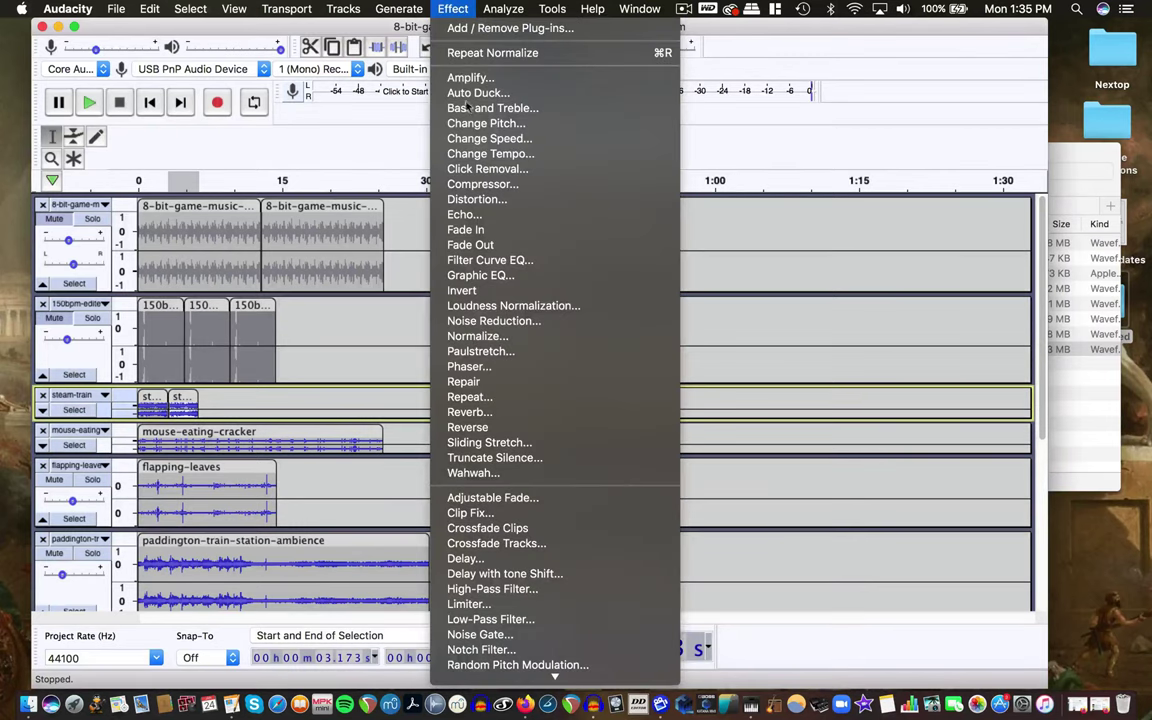
pyautogui.click(481, 397)
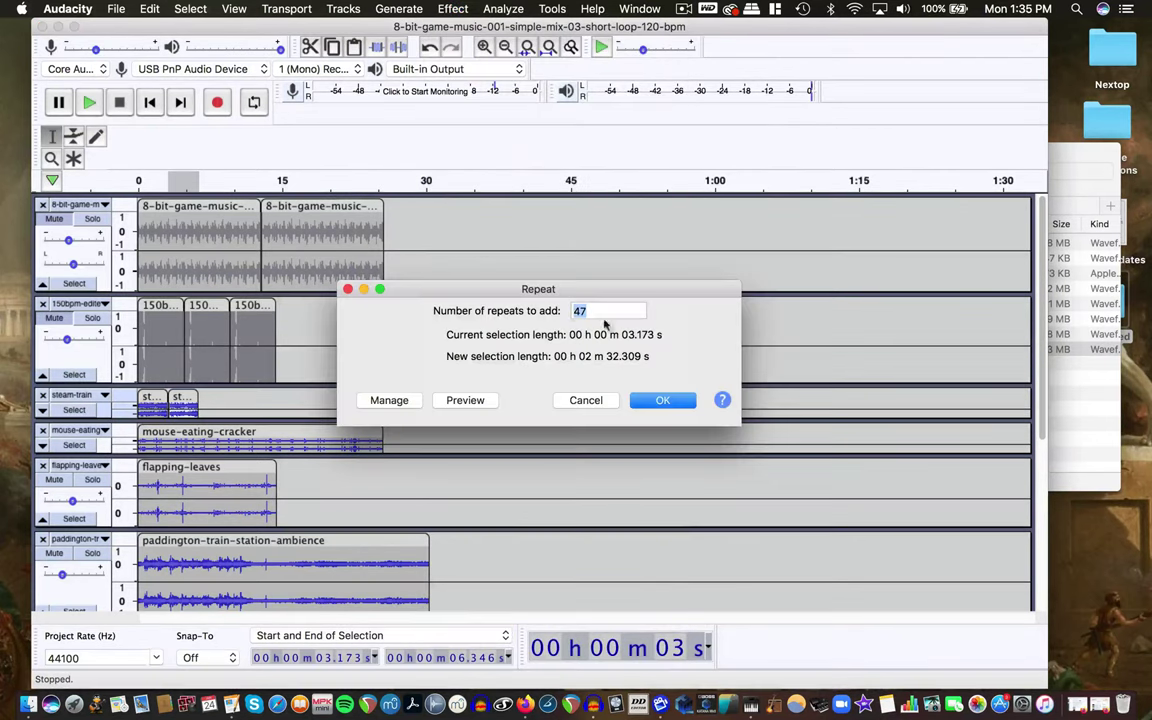
pyautogui.write('6')
pyautogui.click(662, 401)
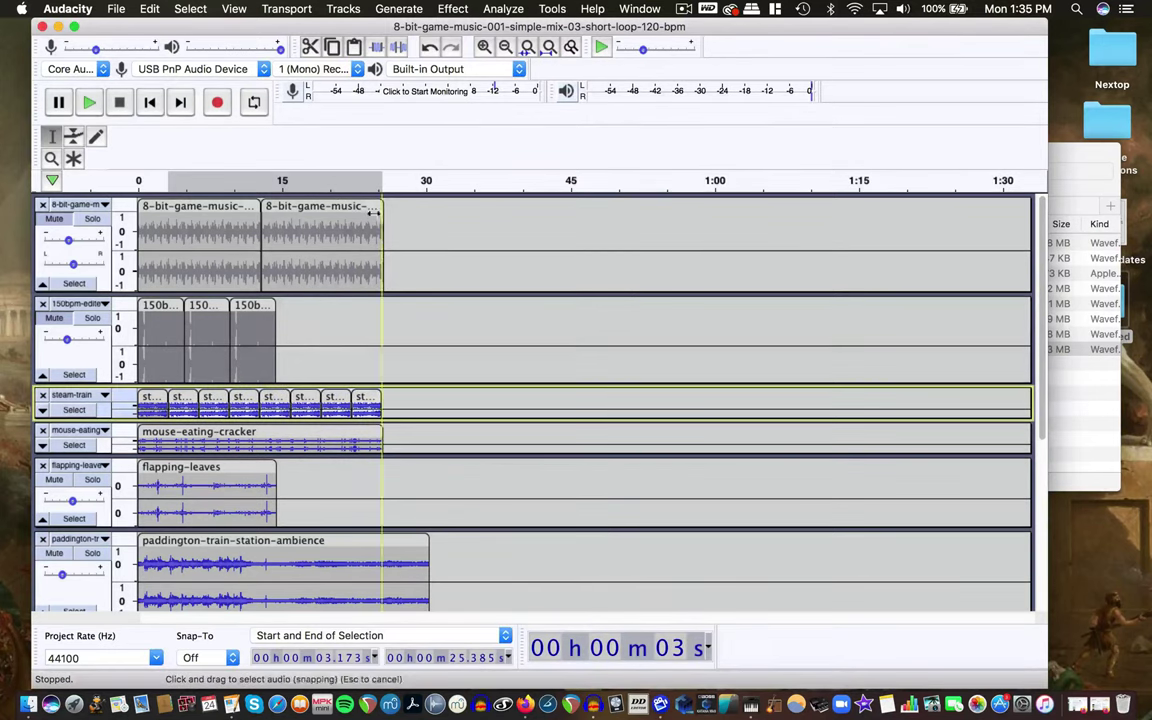
# Repeat the whole flapping-leaves clip 1 more time with the Repeat effect.
pyautogui.doubleClick(252, 474)
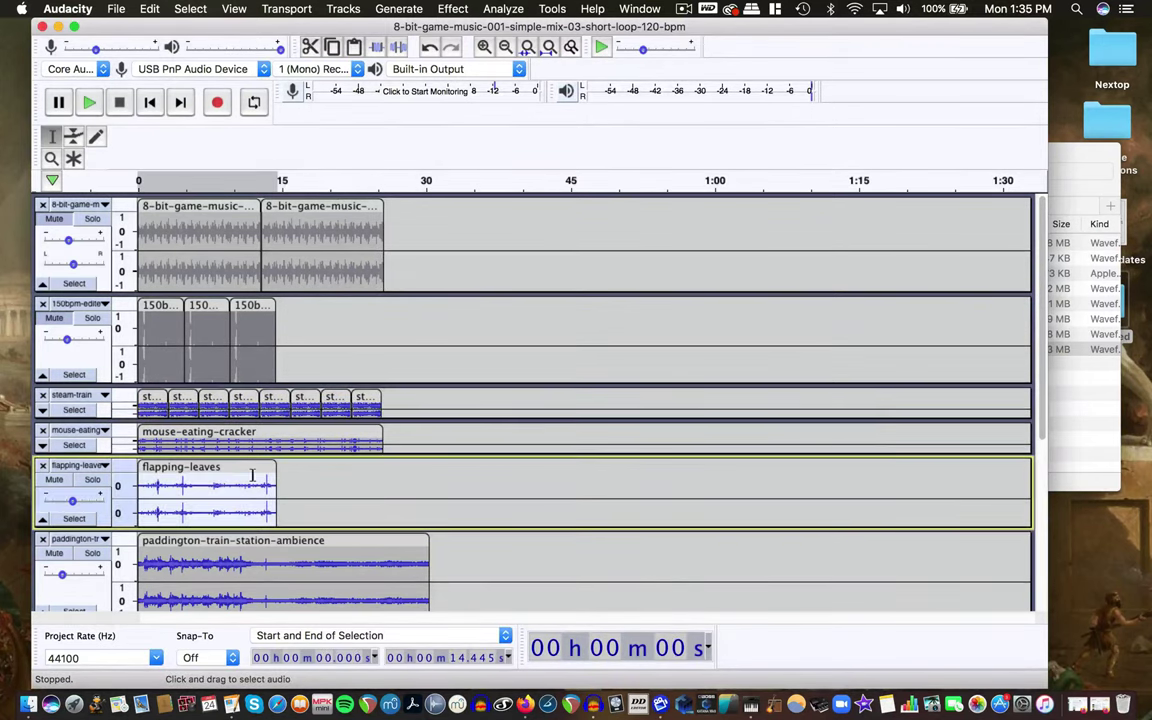
pyautogui.click(462, 11)
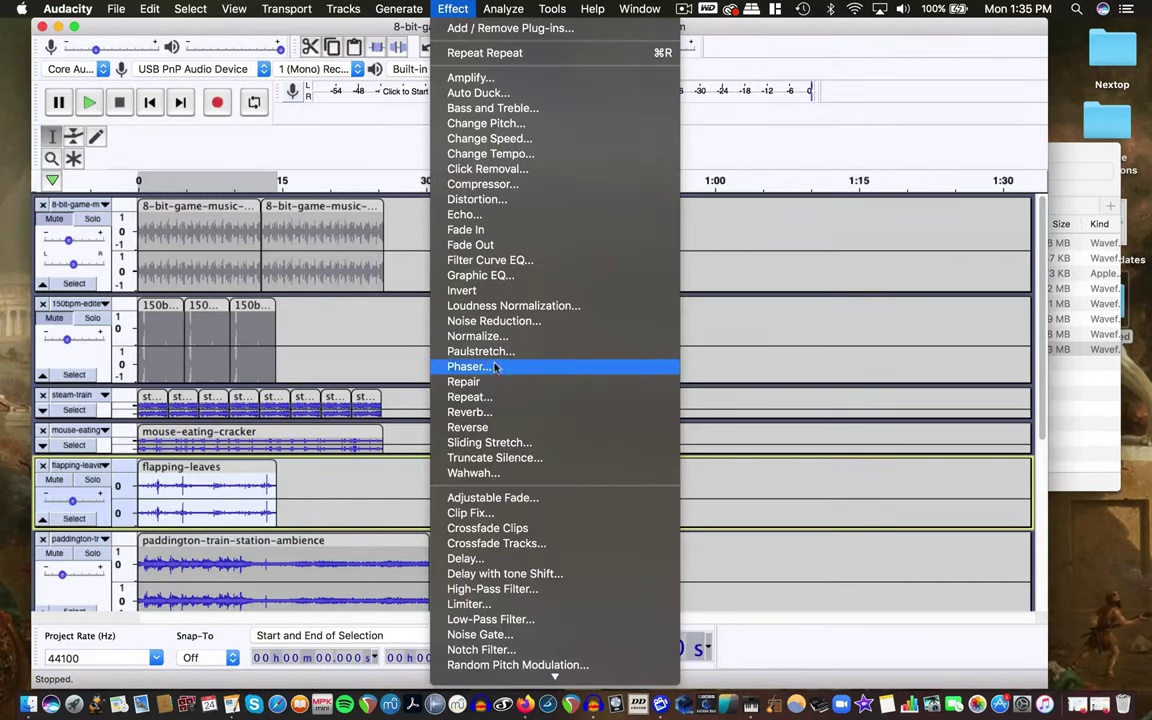
pyautogui.click(495, 397)
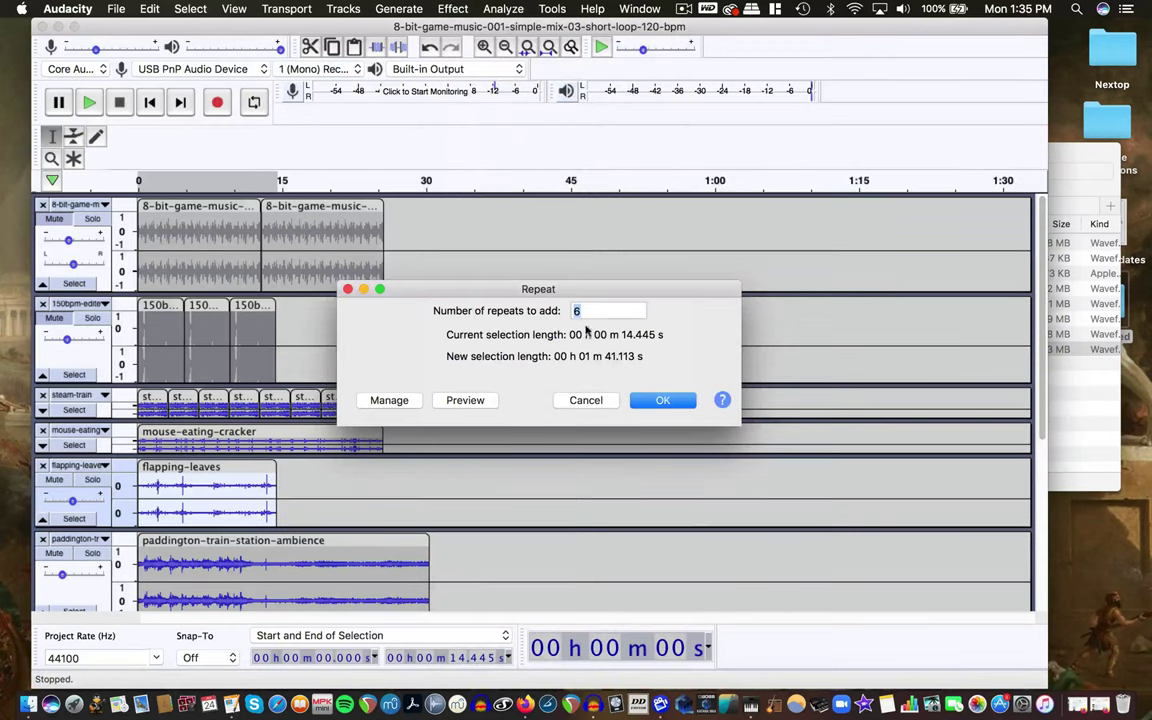
pyautogui.write('1')
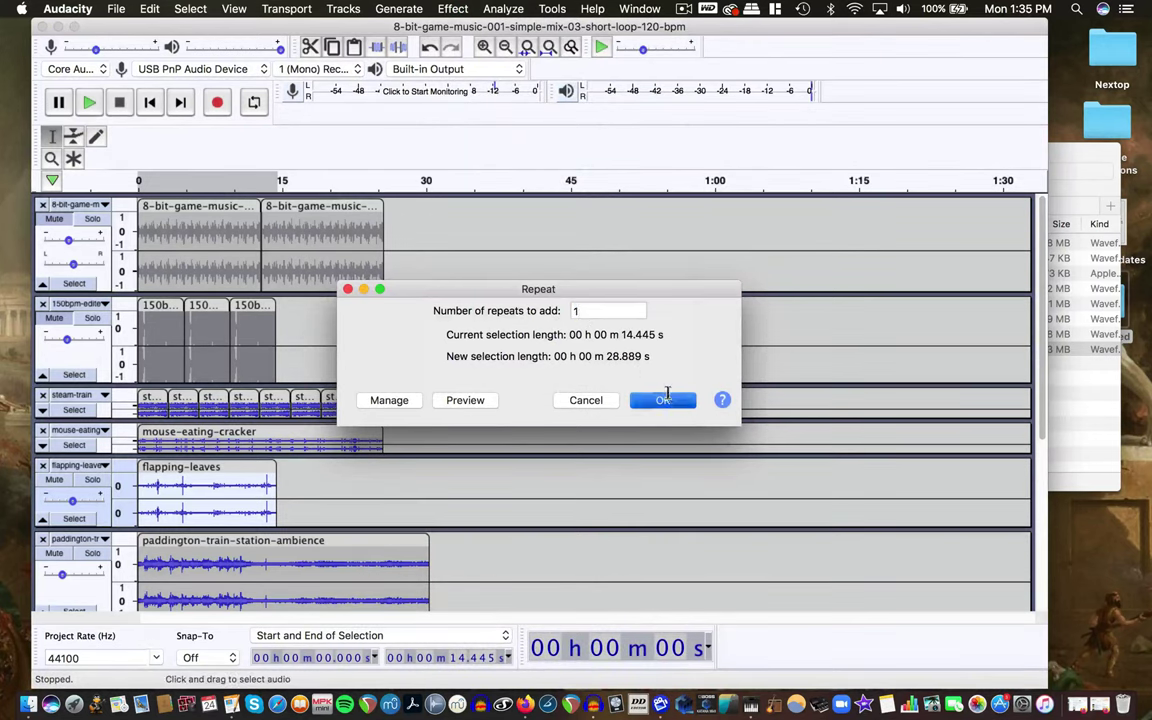
pyautogui.click(665, 400)
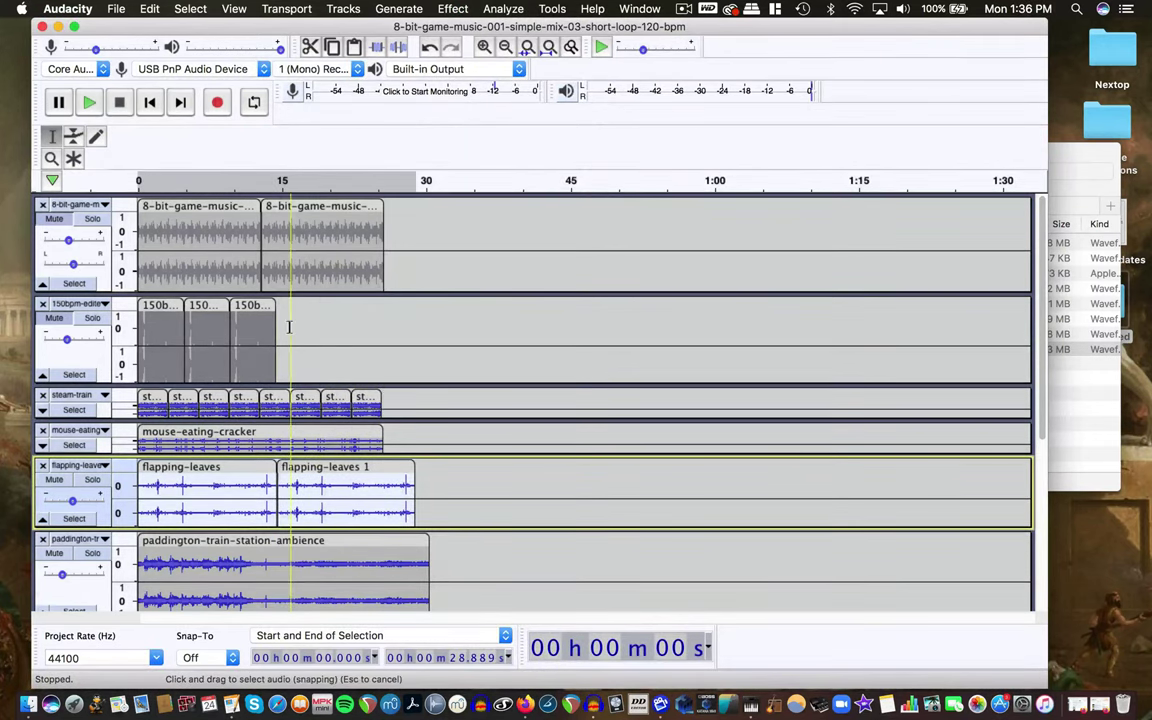
# Look over the whole stack of tracks and inspect the paddington and Typing clips at different zoom levels along the timeline.
pyautogui.scroll(-5, 289, 326)
pyautogui.scroll(5, 289, 326)
pyautogui.scroll(-5, 289, 326)
pyautogui.scroll(6, 289, 326)
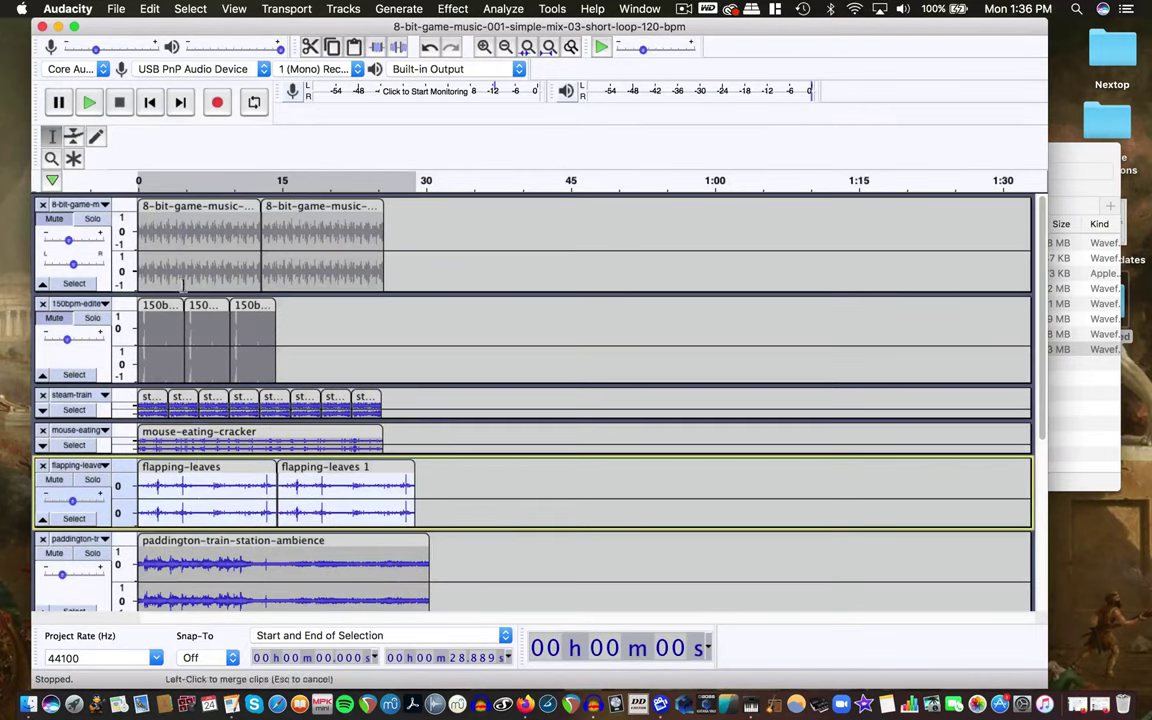
pyautogui.scroll(-5, 228, 336)
pyautogui.scroll(6, 228, 336)
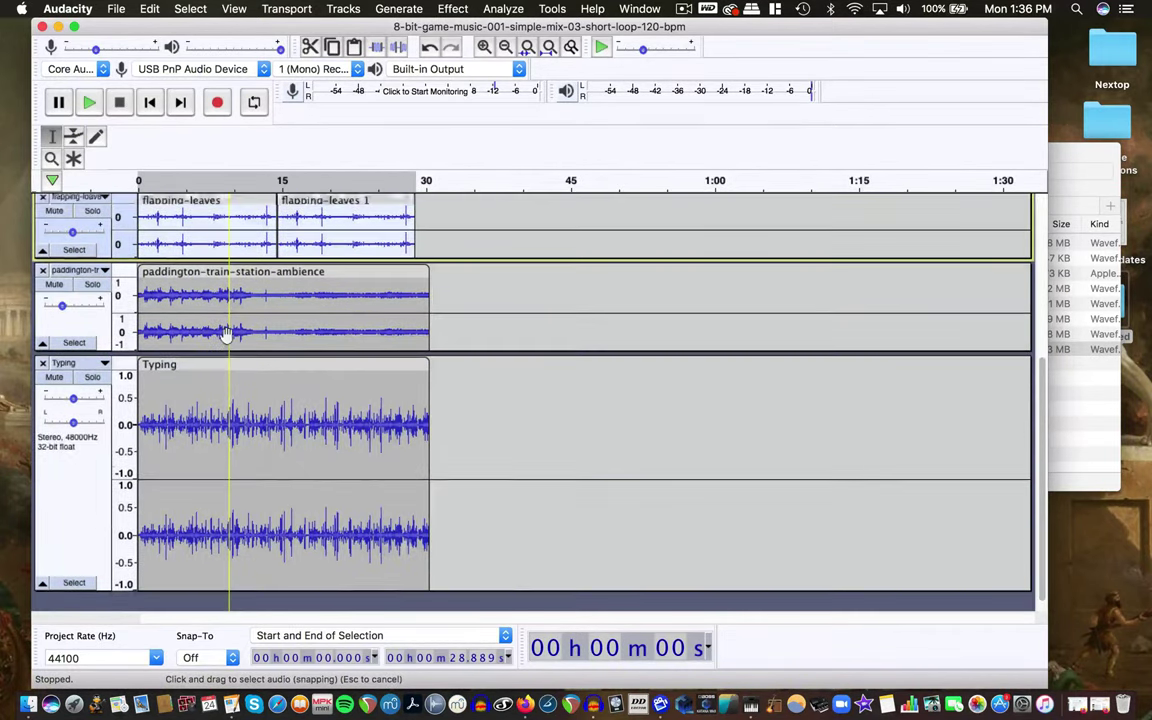
pyautogui.scroll(-5, 251, 350)
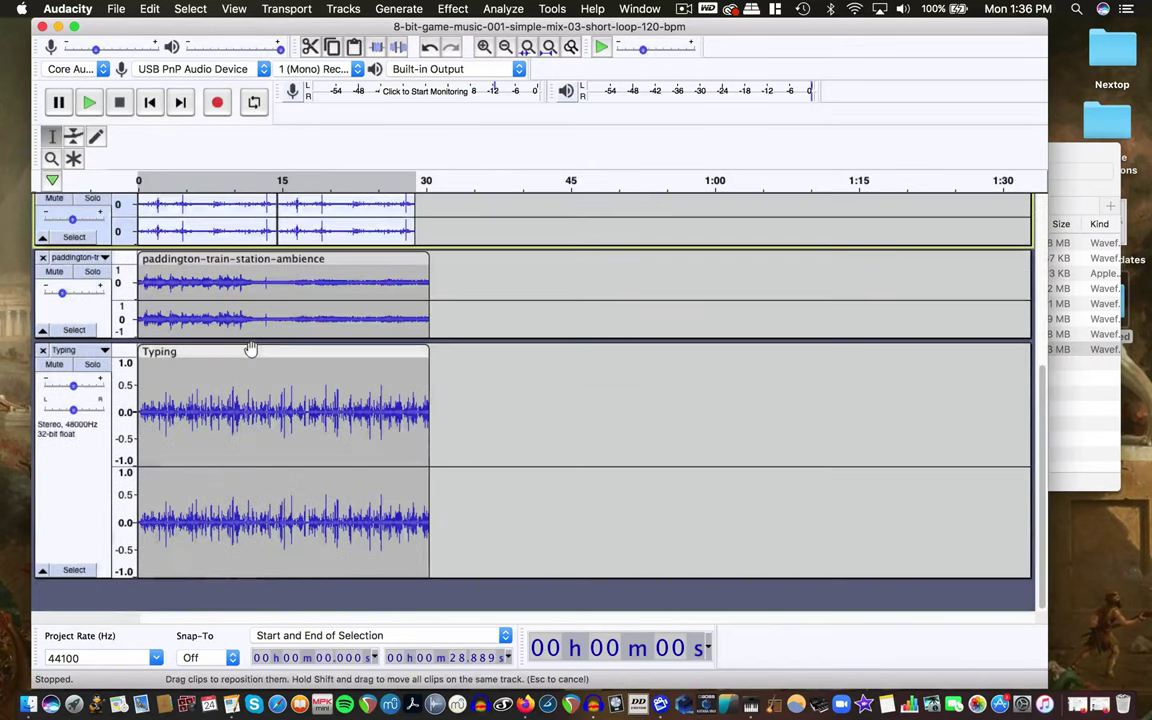
pyautogui.keyDown('ctrl'); pyautogui.scroll(3, 226, 262); pyautogui.keyUp('ctrl')
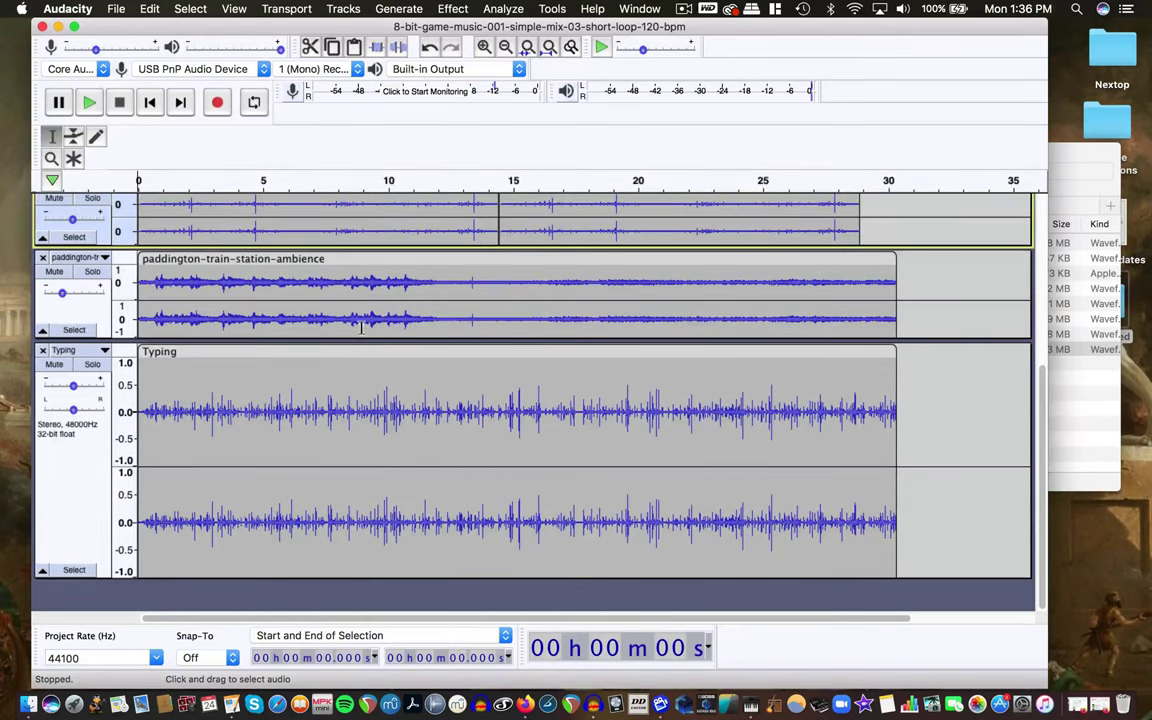
pyautogui.keyDown('ctrl'); pyautogui.scroll(-2, 363, 363); pyautogui.keyUp('ctrl')
pyautogui.keyDown('ctrl'); pyautogui.scroll(1, 363, 364); pyautogui.keyUp('ctrl')
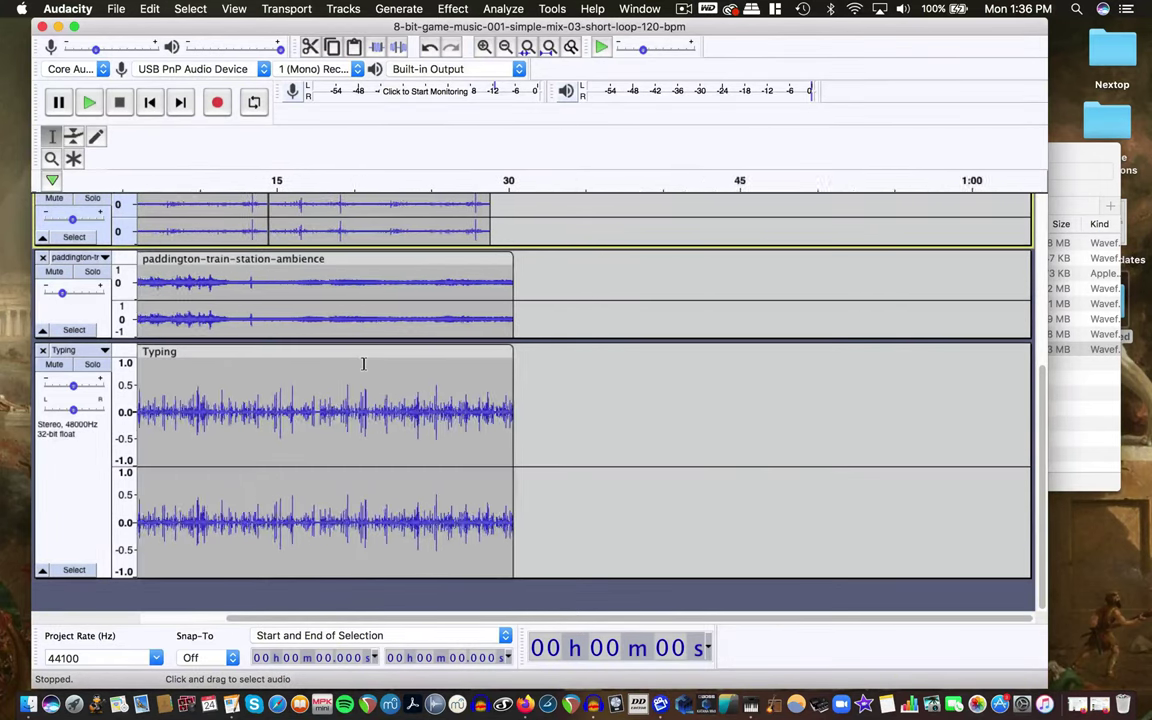
pyautogui.keyDown('ctrl'); pyautogui.scroll(-2, 363, 363); pyautogui.keyUp('ctrl')
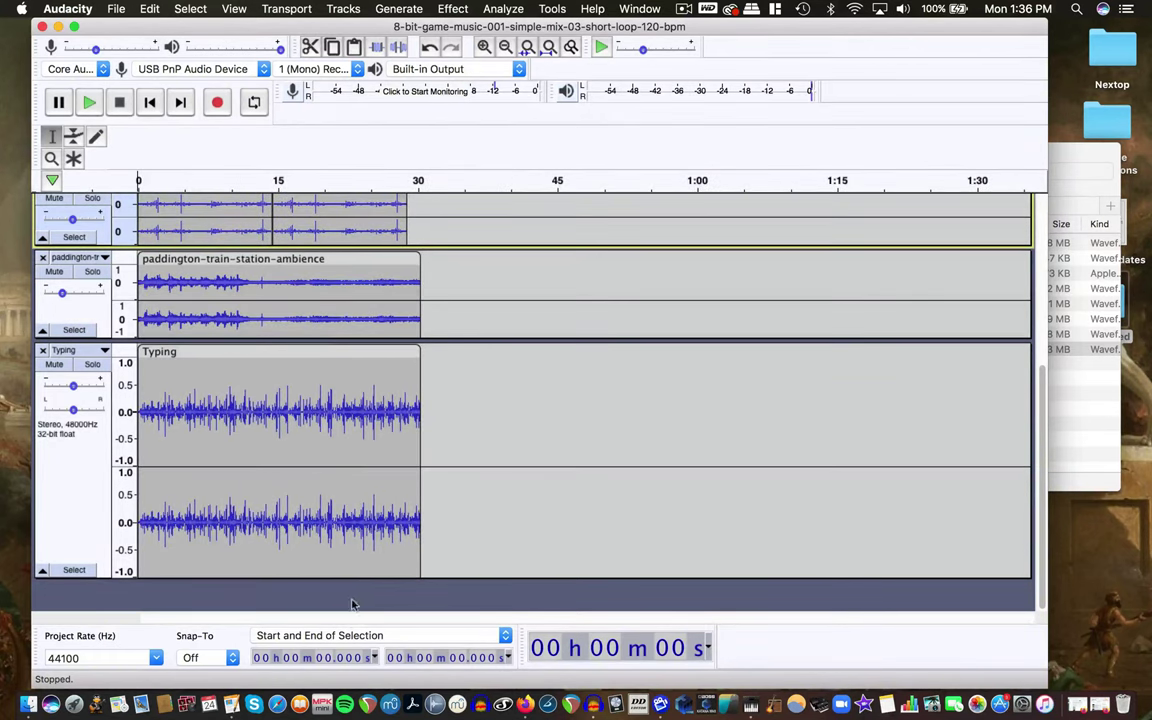
pyautogui.scroll(2, 352, 500)
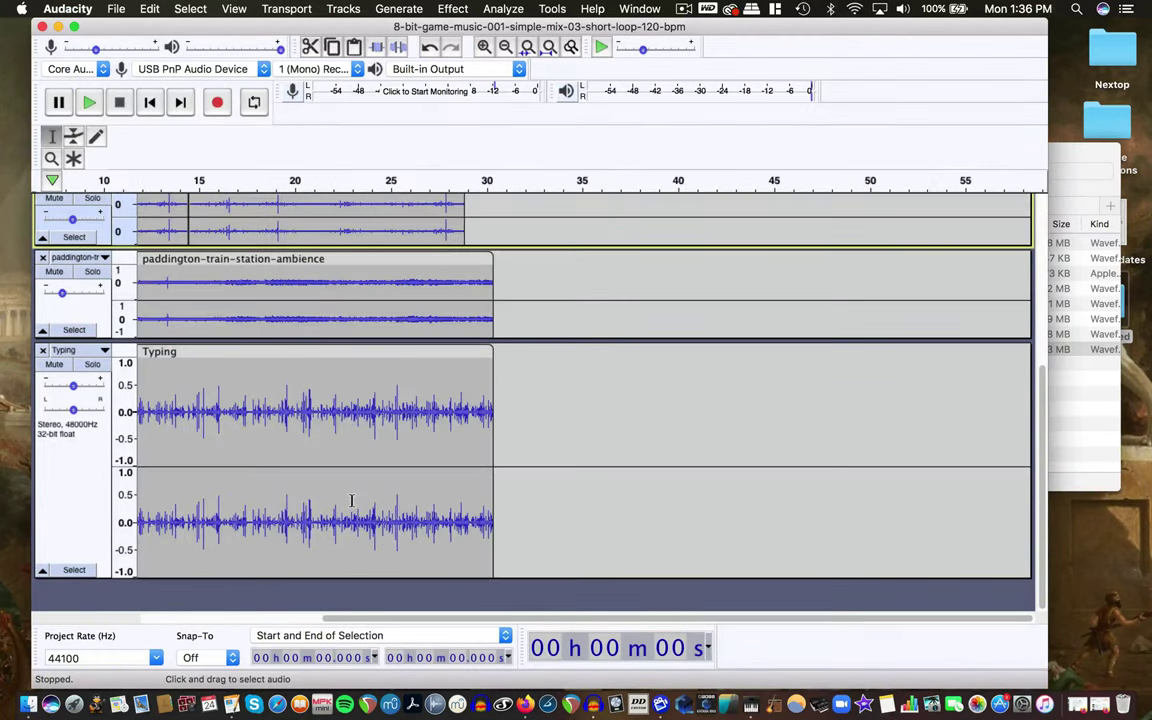
pyautogui.scroll(-4, 352, 500)
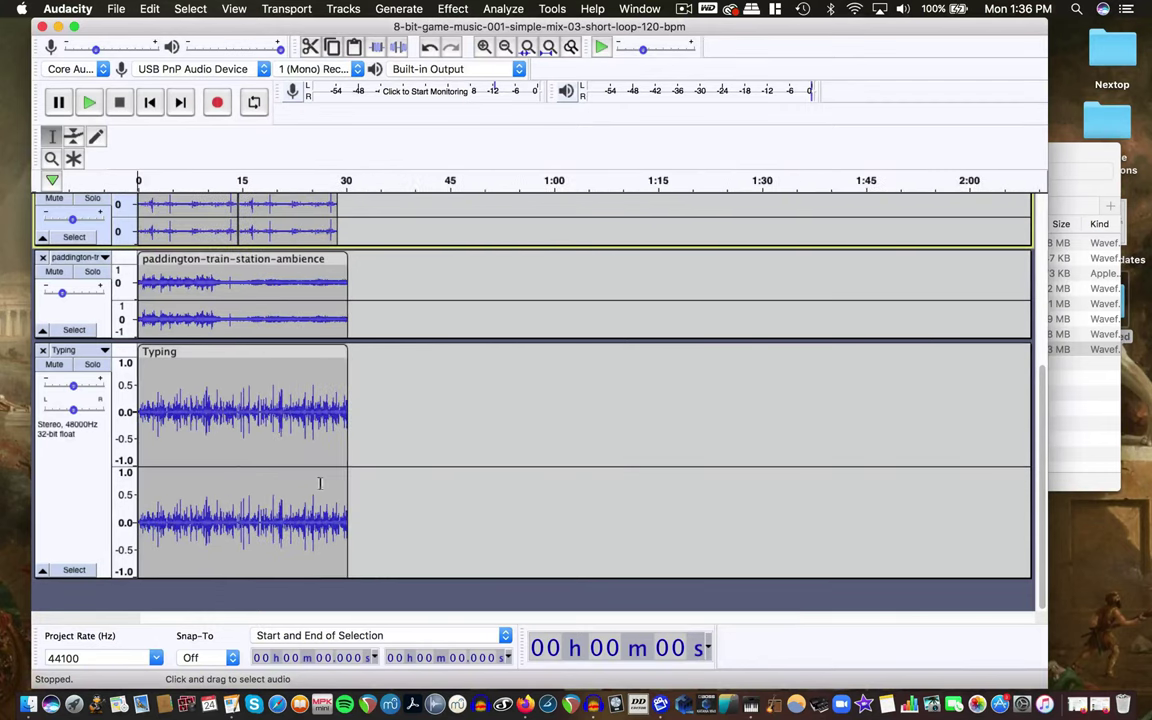
pyautogui.scroll(4, 257, 428)
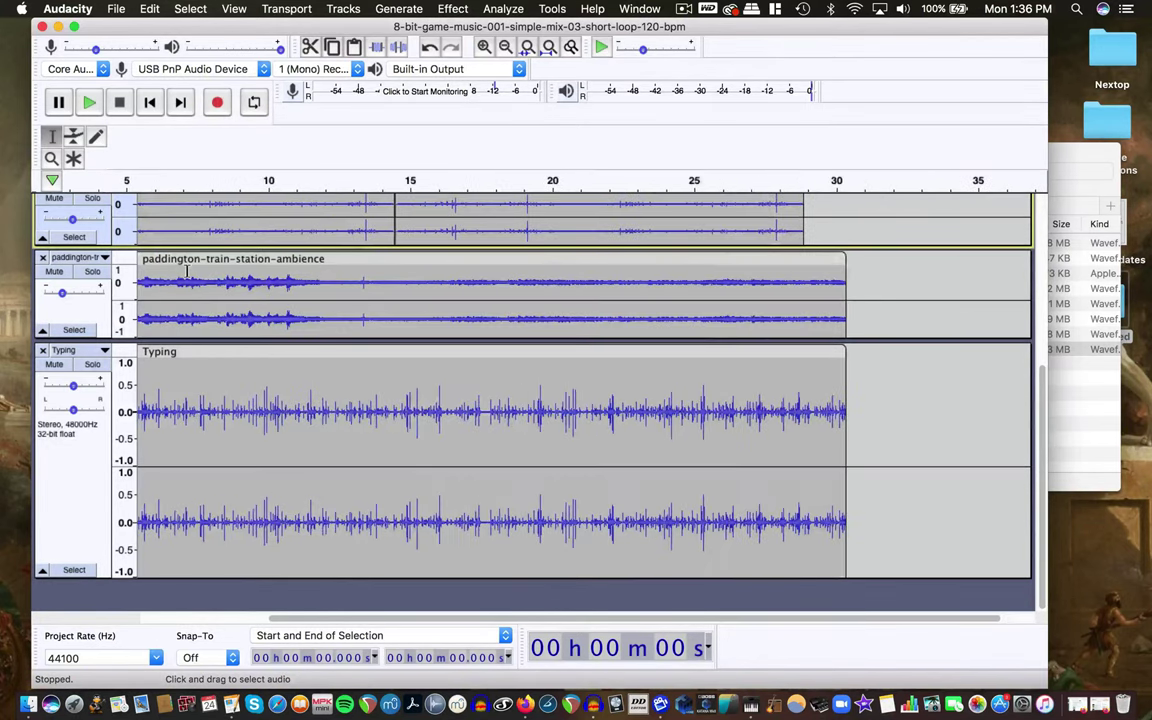
# Play the mix from the start of the project and look over the tracks during playback.
pyautogui.click(150, 102)
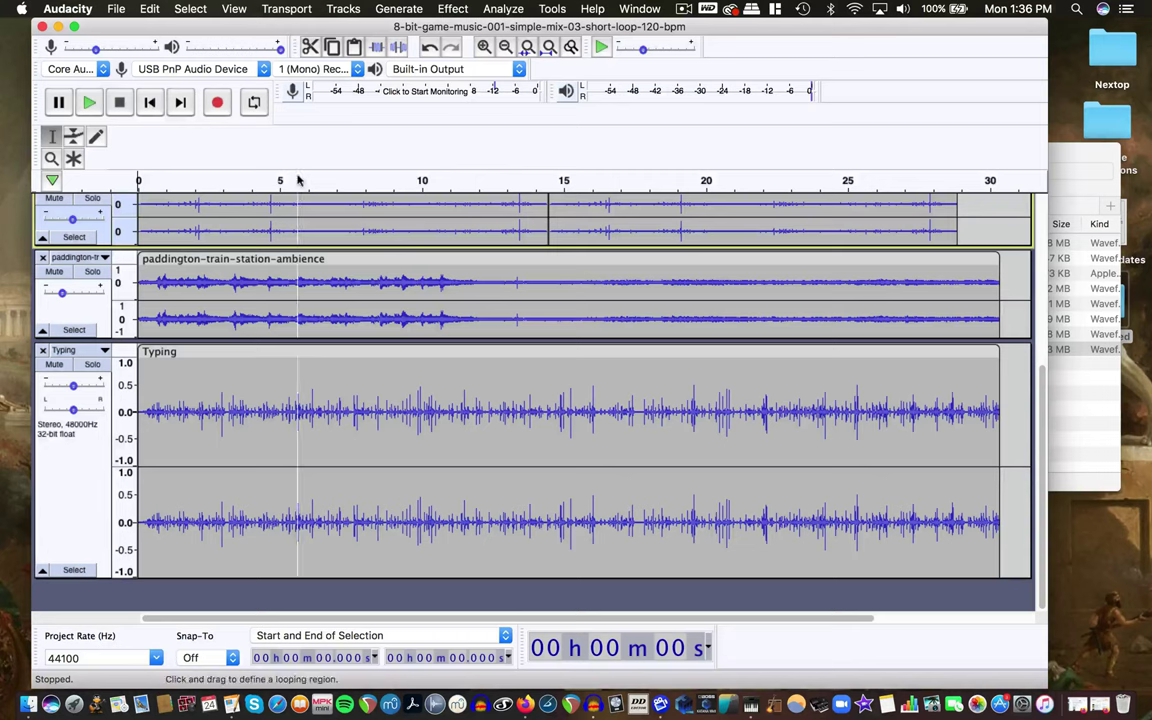
pyautogui.click(89, 102)
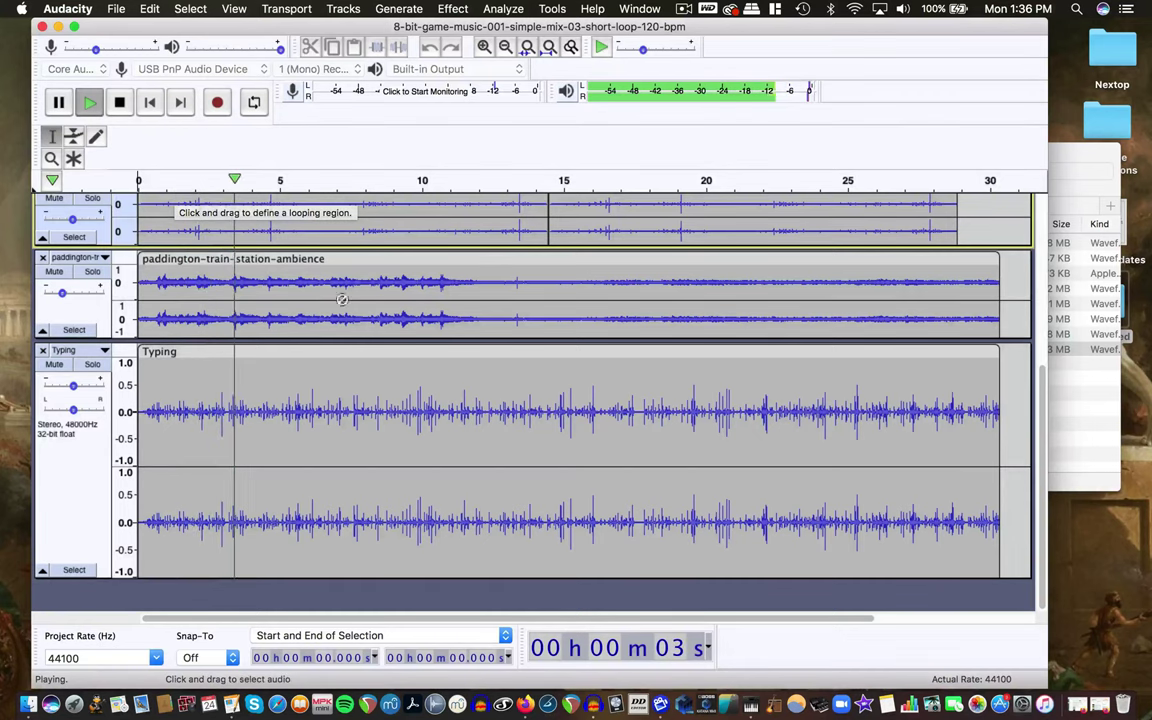
pyautogui.scroll(5, 356, 325)
pyautogui.scroll(-4, 356, 325)
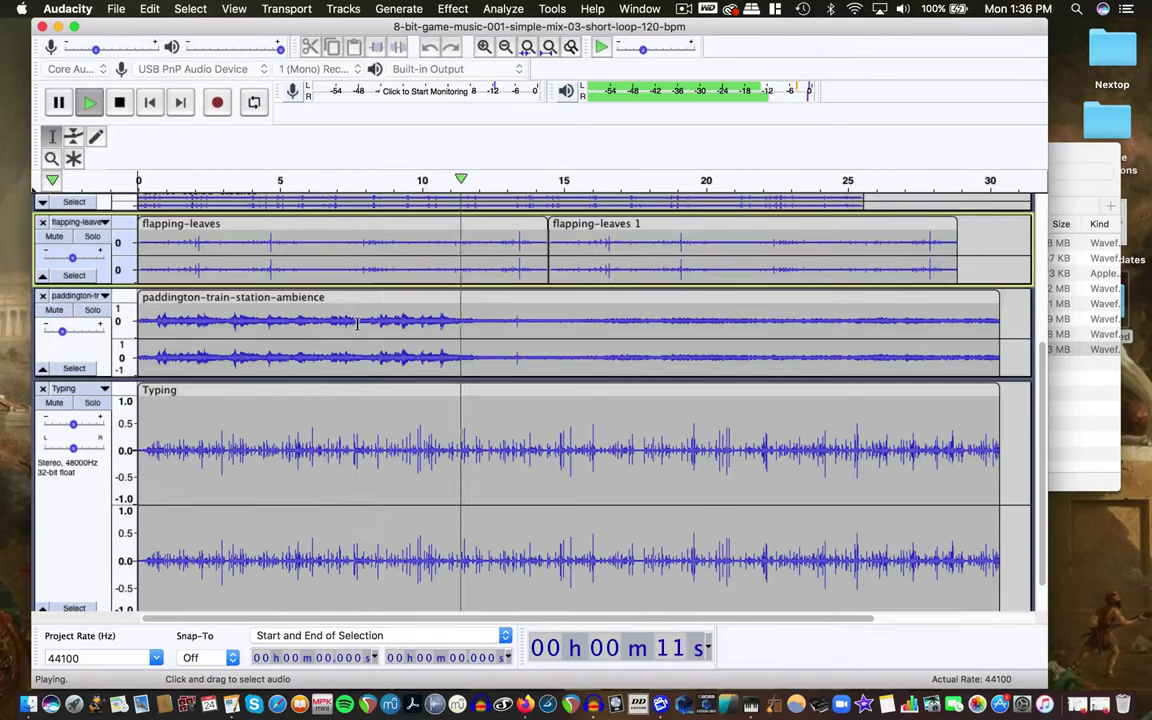
# Stop playback and reduce the height of the Typing track so it takes less room in the track stack.
pyautogui.press('space')
pyautogui.scroll(5, 463, 292)
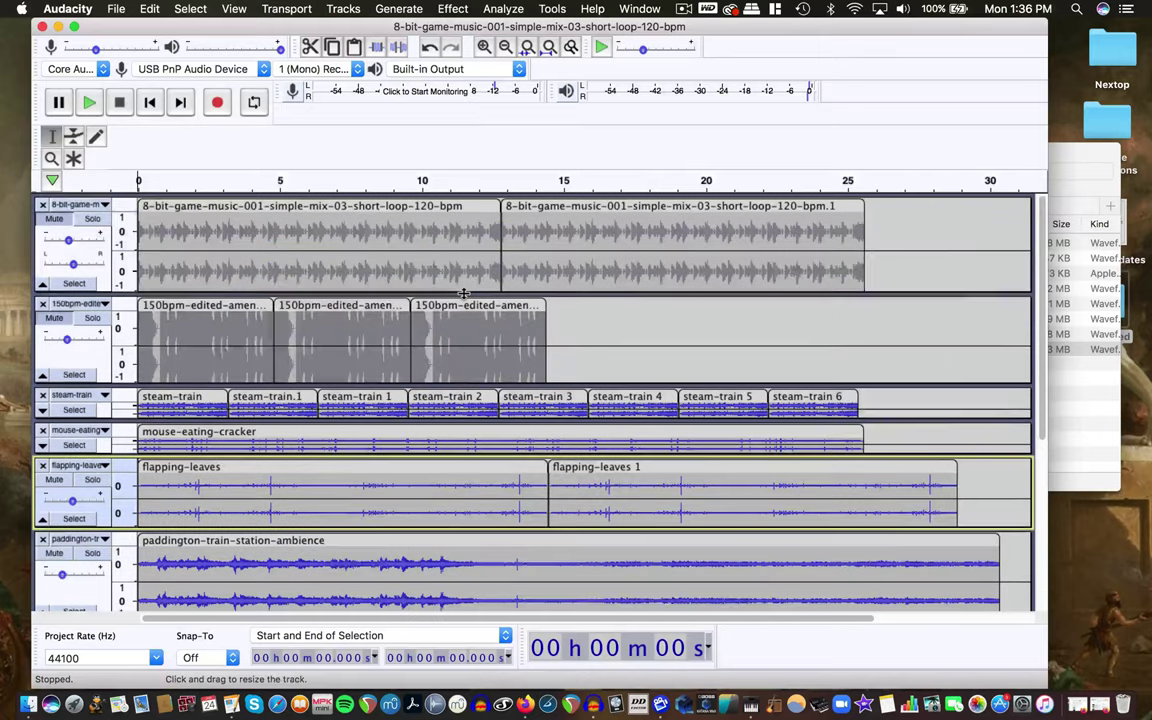
pyautogui.scroll(-5, 463, 292)
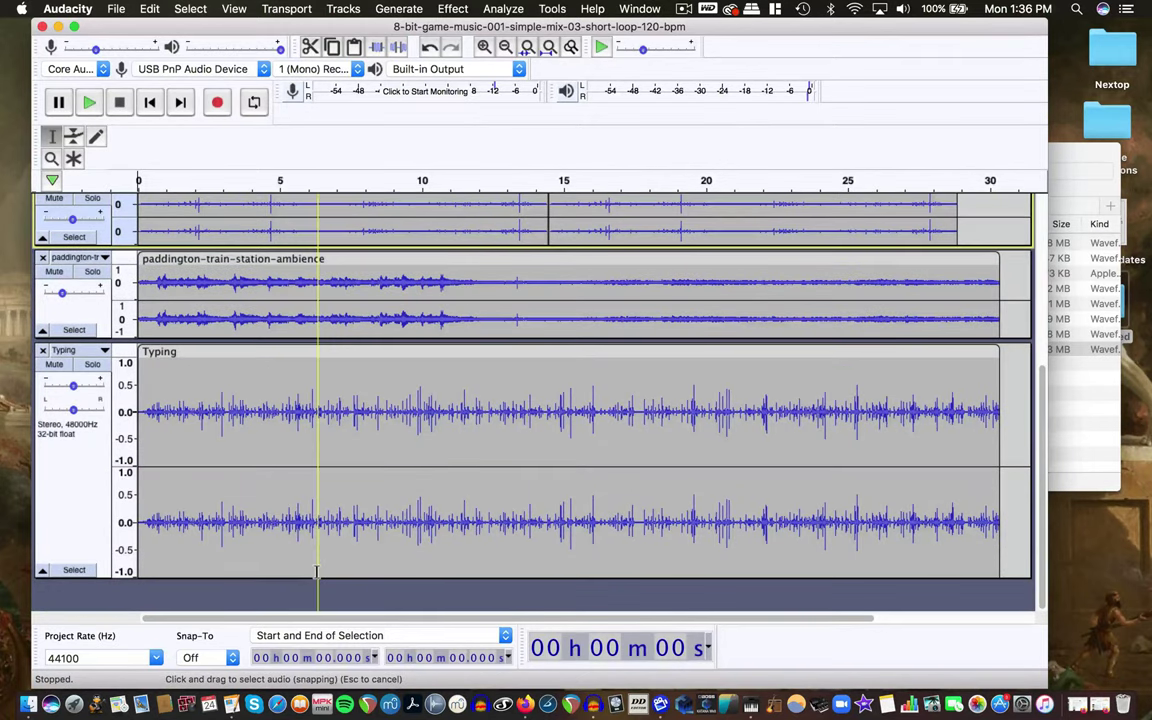
pyautogui.moveTo(301, 578); pyautogui.dragTo(307, 487)
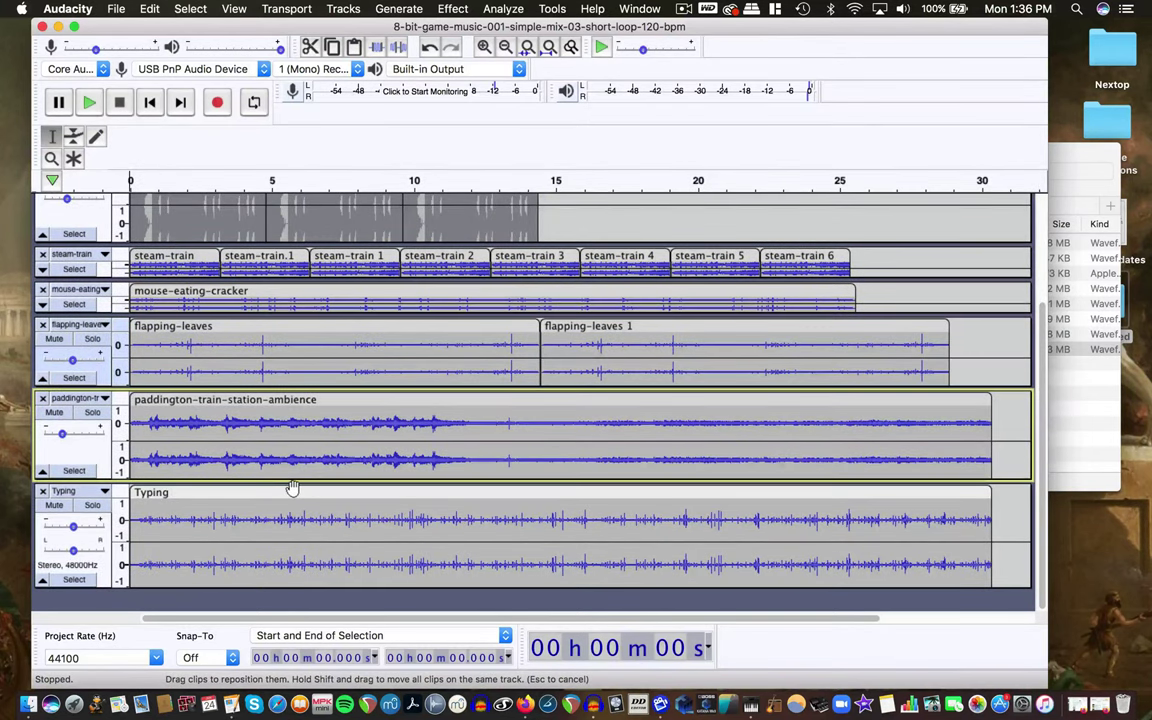
# Select the whole Typing clip, raise the track's gain to +8.0 dB and play the mix briefly to check it.
pyautogui.doubleClick(257, 532)
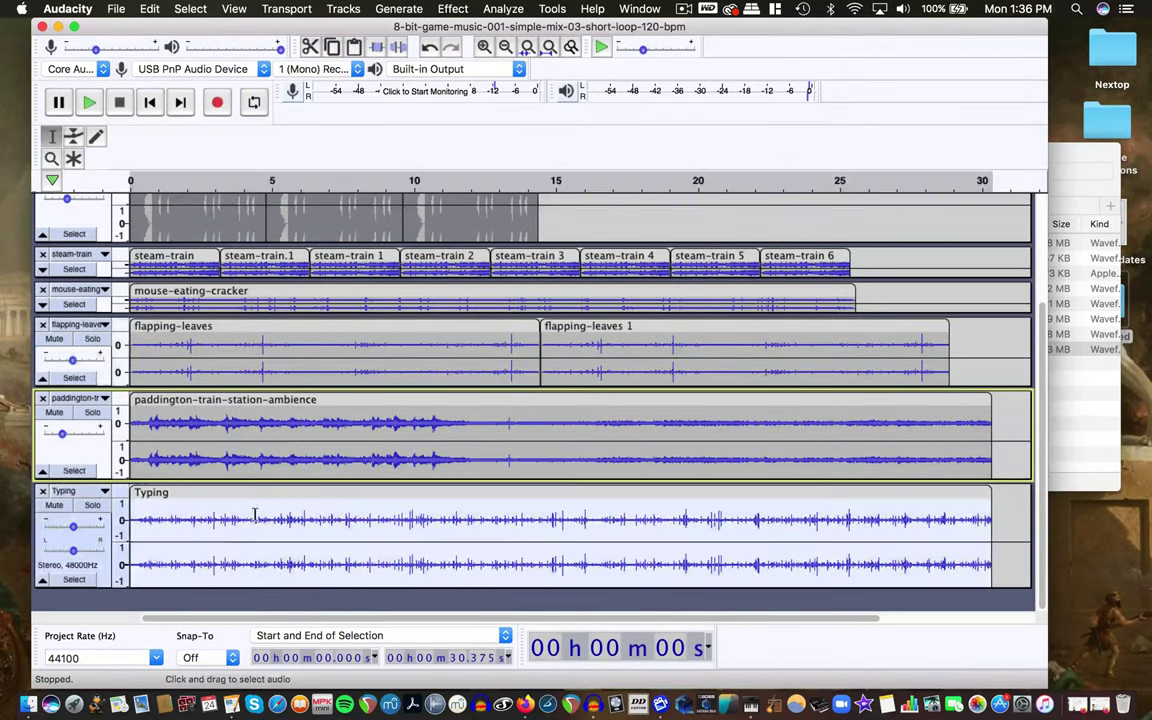
pyautogui.moveTo(73, 527); pyautogui.dragTo(85, 530)
pyautogui.press('space')
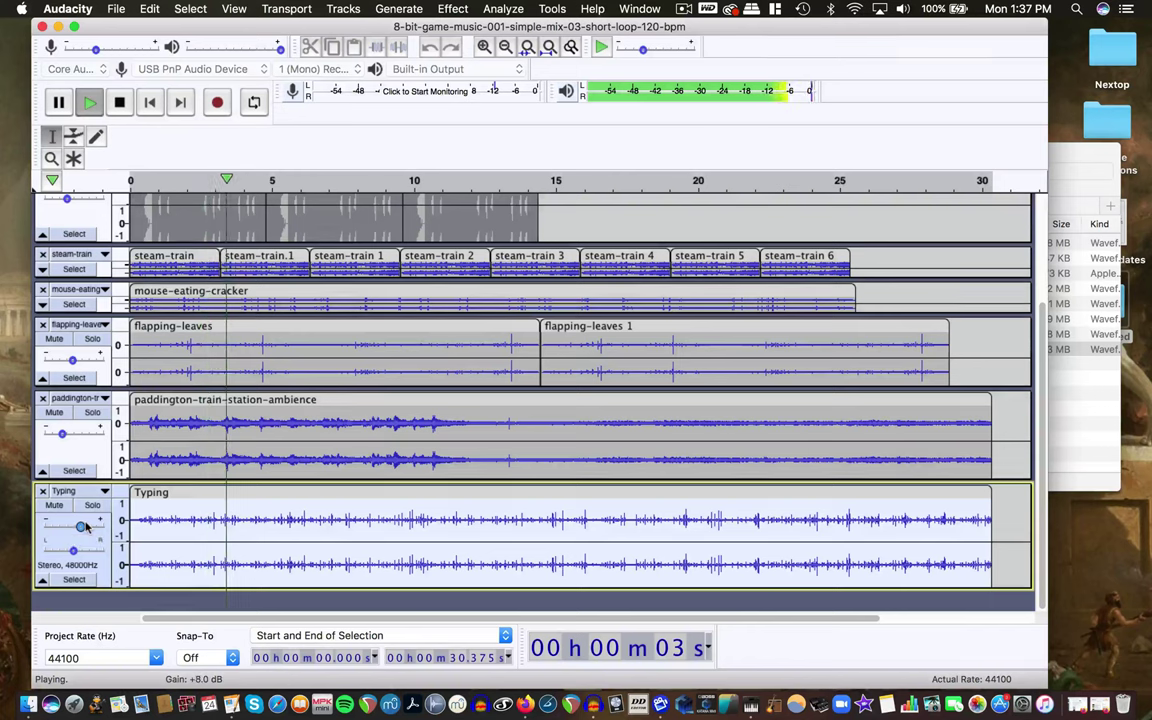
pyautogui.press('space')
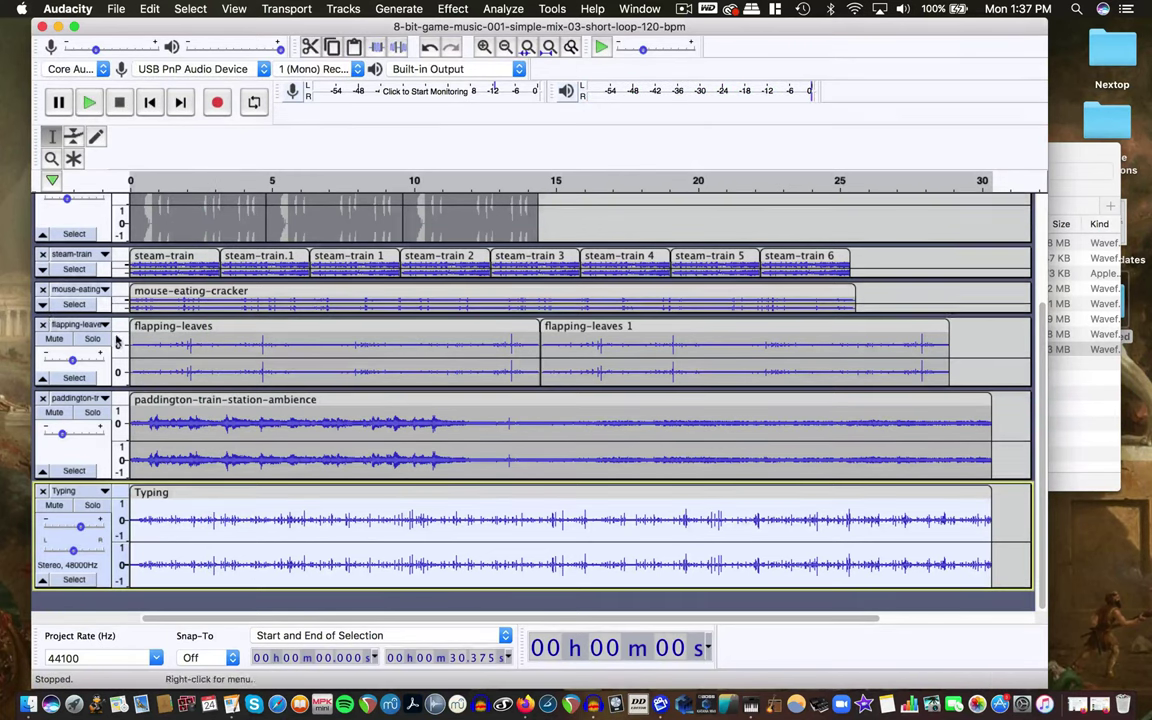
# Unmute the 150bpm amen-break track and the 8-bit game music track.
pyautogui.scroll(3, 332, 330)
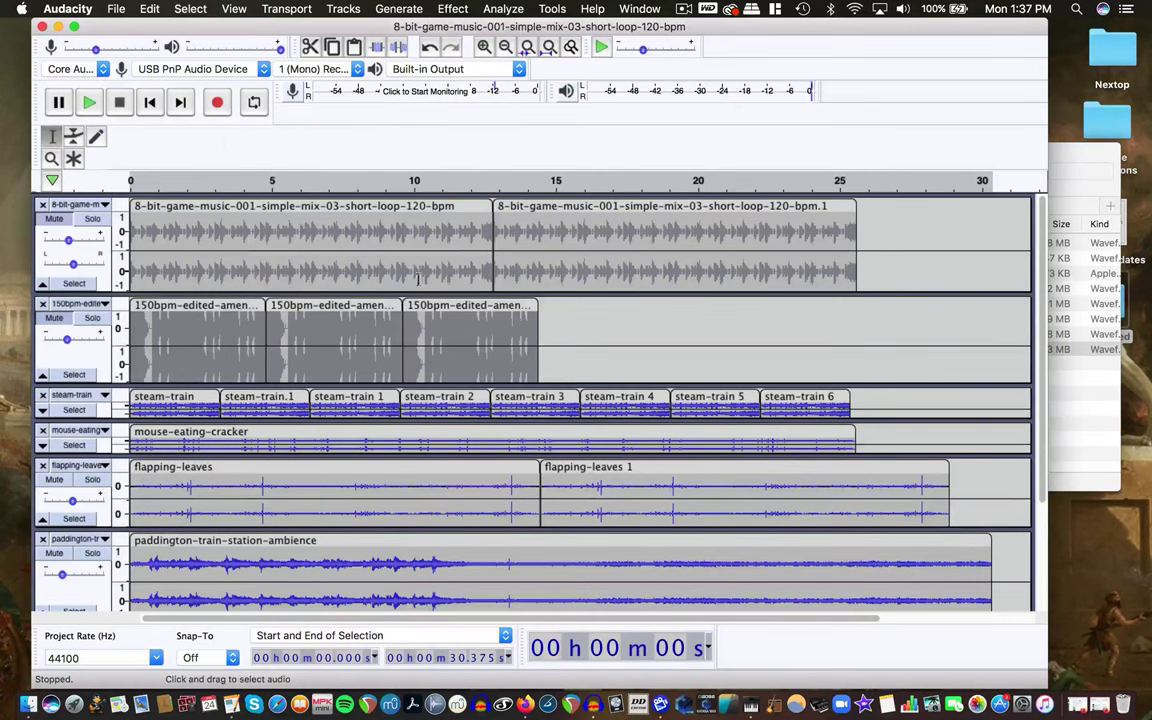
pyautogui.click(47, 330)
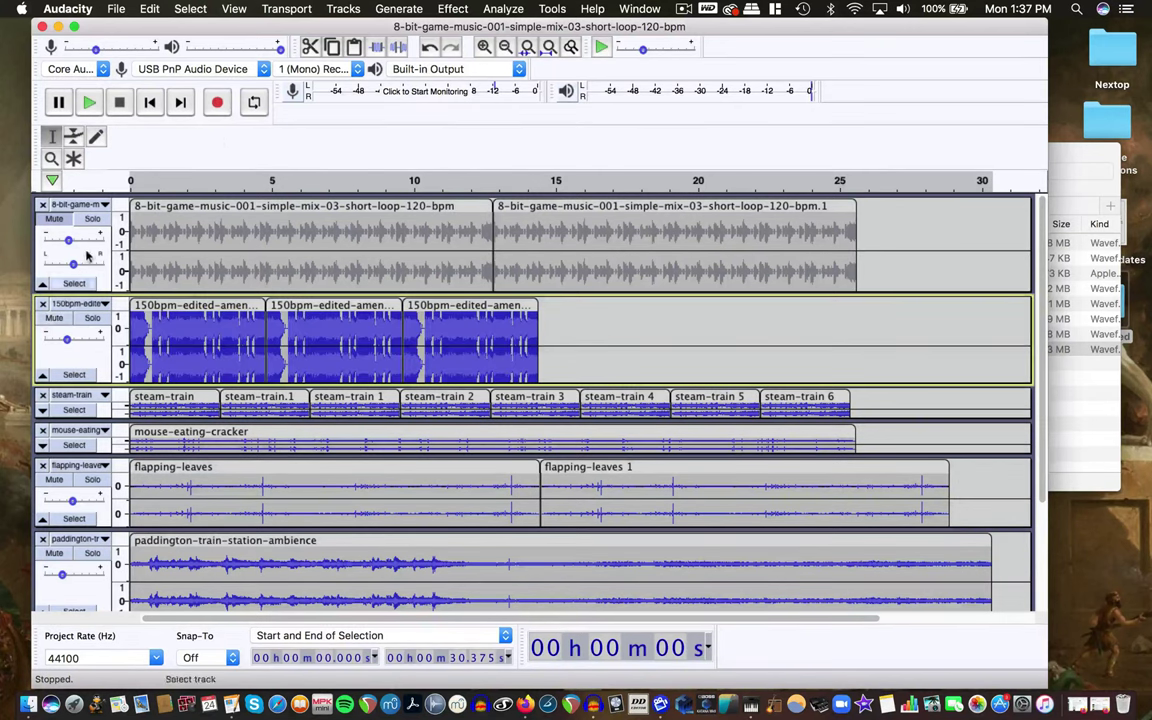
pyautogui.click(54, 218)
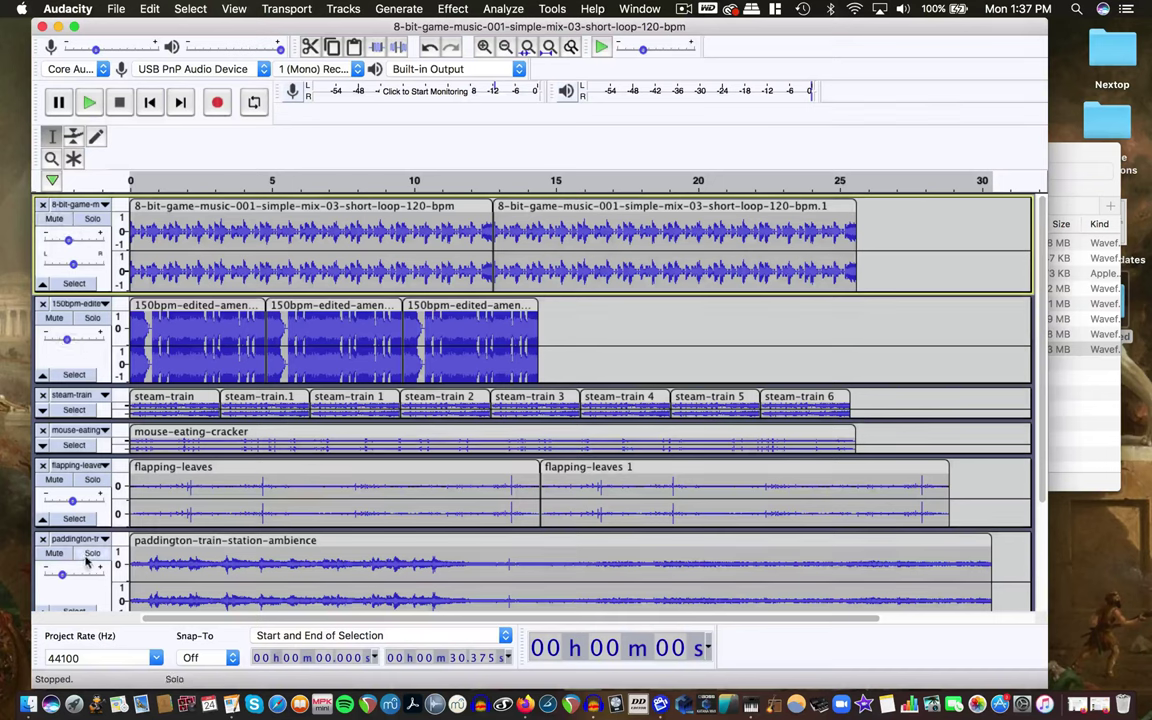
# Solo the 8-bit game music and paddington train station tracks together, and clear both solos.
pyautogui.click(94, 222)
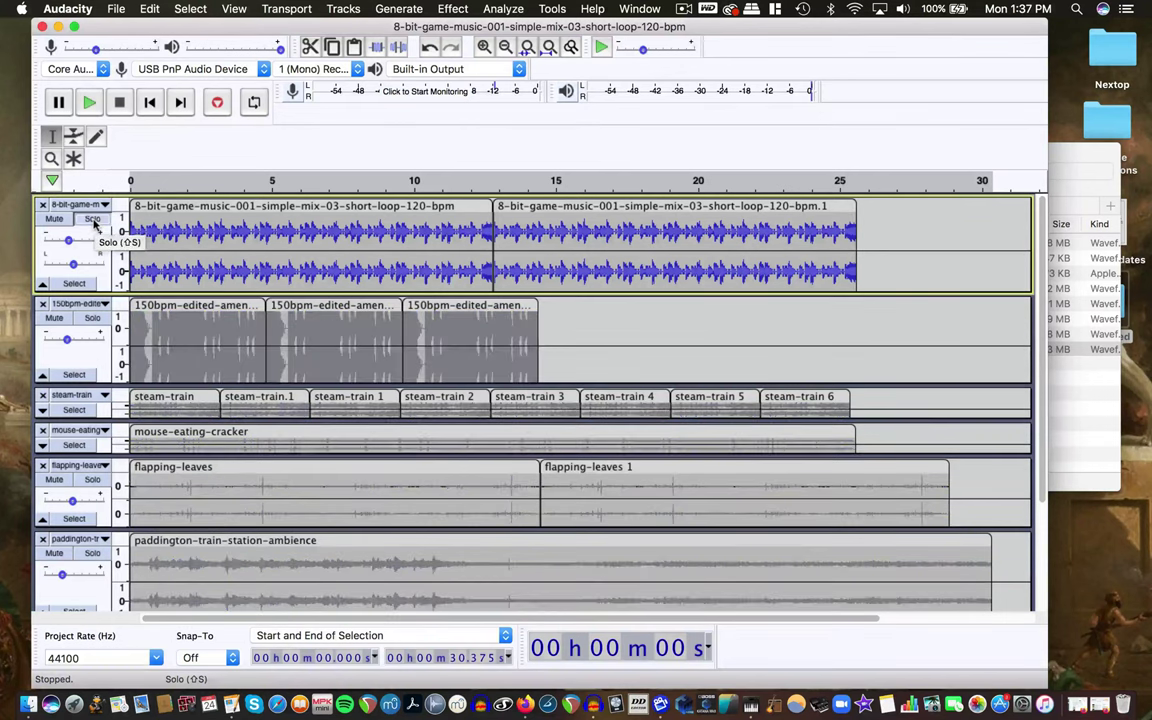
pyautogui.click(93, 556)
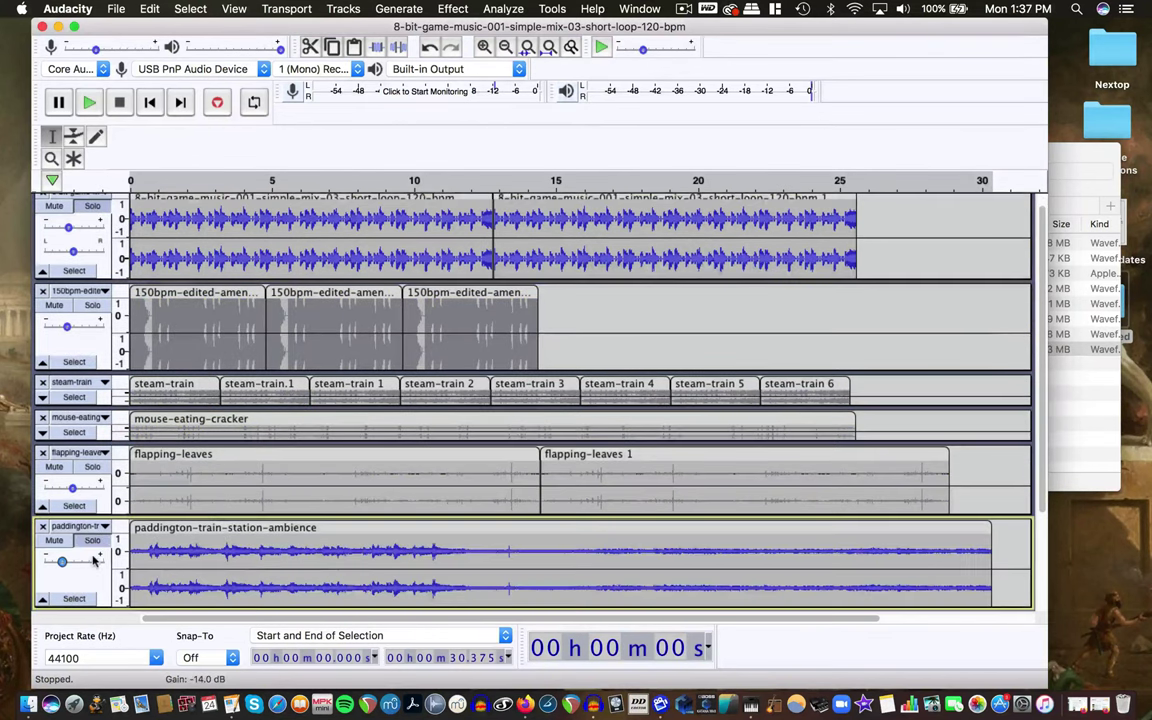
pyautogui.click(92, 540)
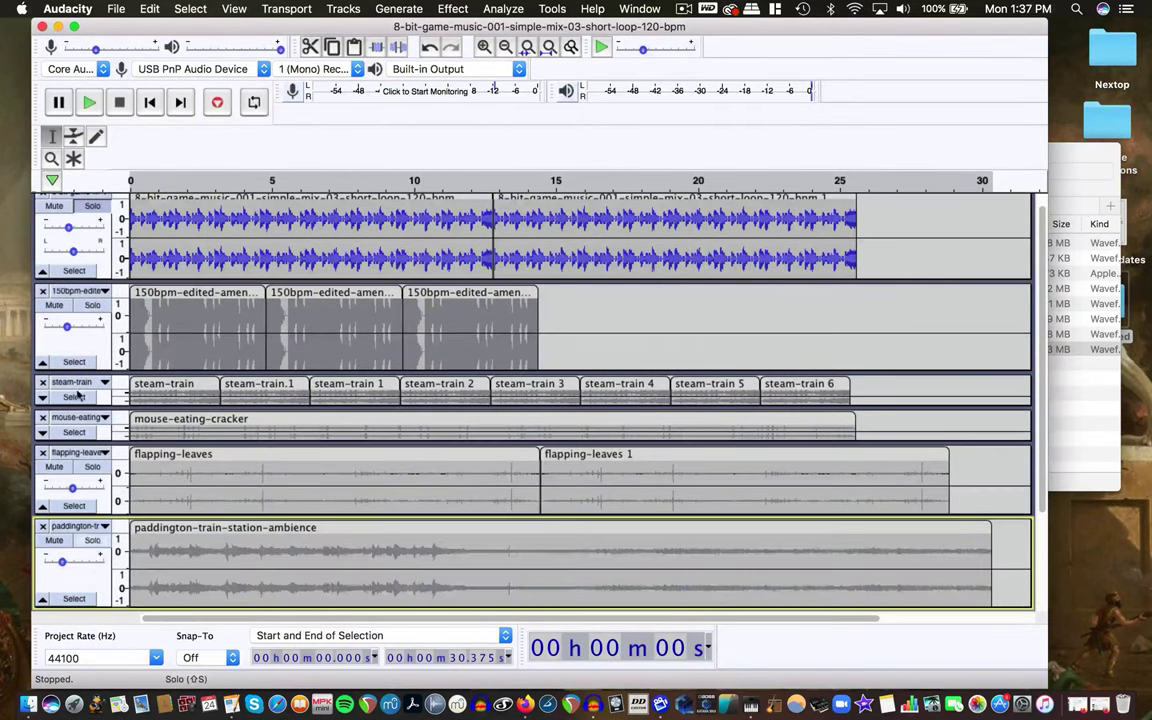
pyautogui.click(91, 205)
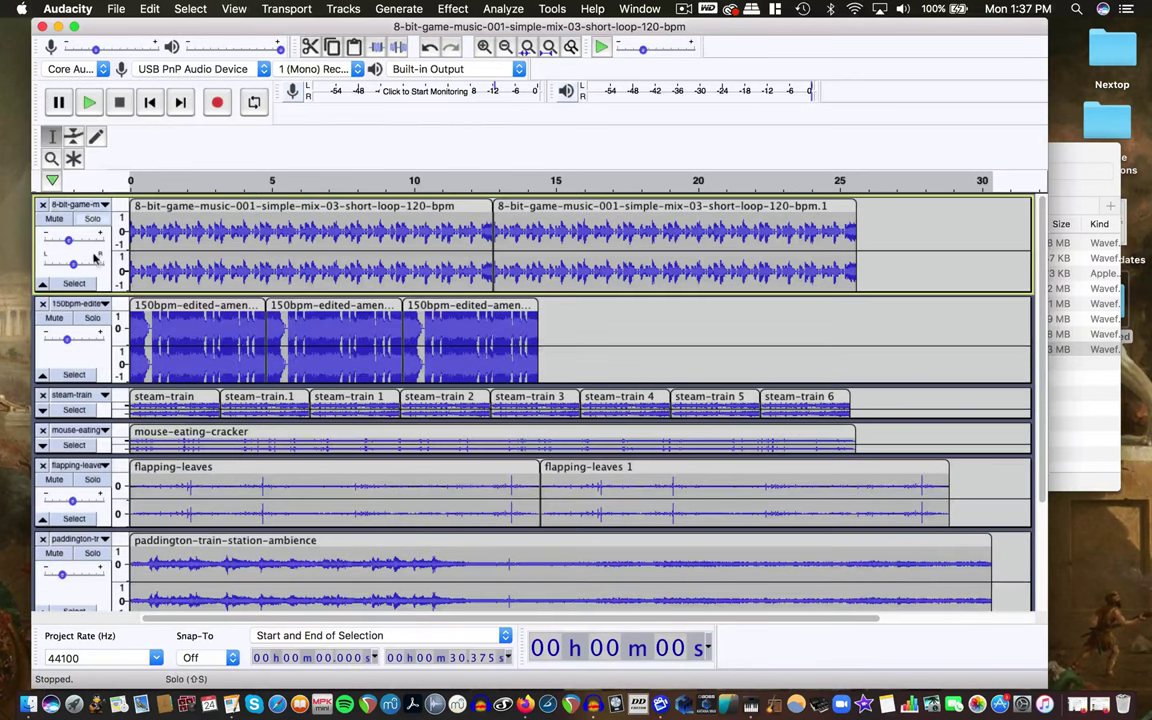
# Solo the 8-bit game music track exclusively, switch the exclusive solo to the paddington track, and clear it.
pyautogui.click(92, 218)
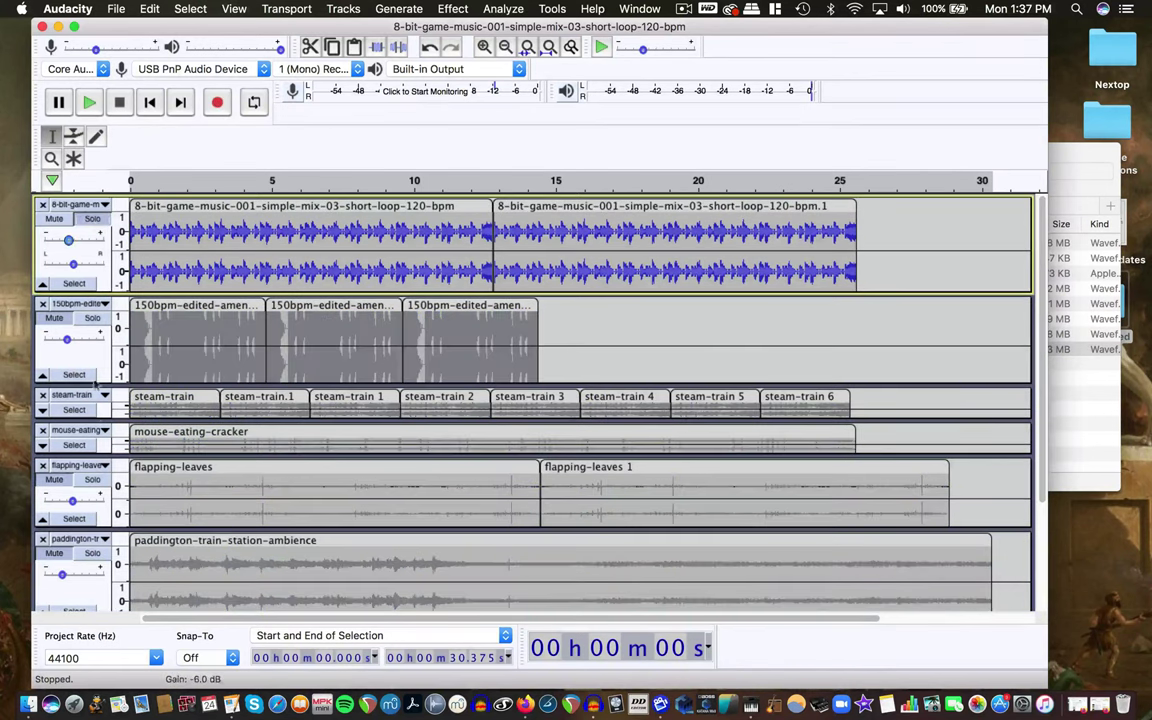
pyautogui.click(93, 555)
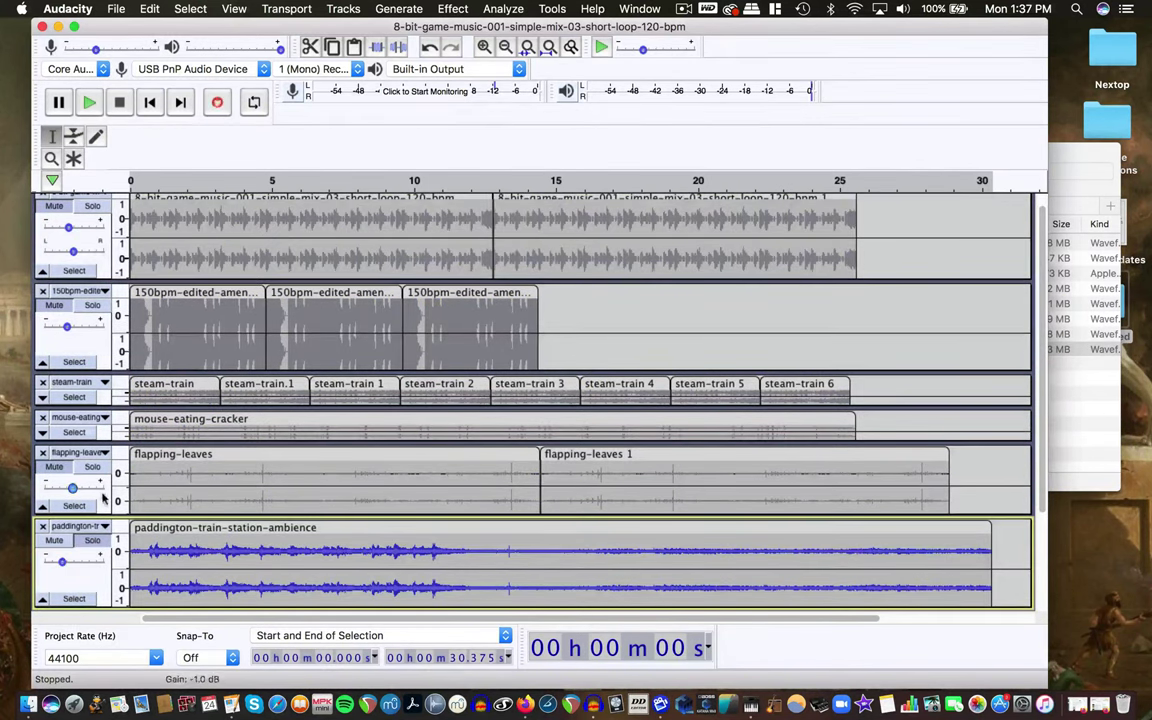
pyautogui.click(92, 540)
pyautogui.scroll(1, 90, 340)
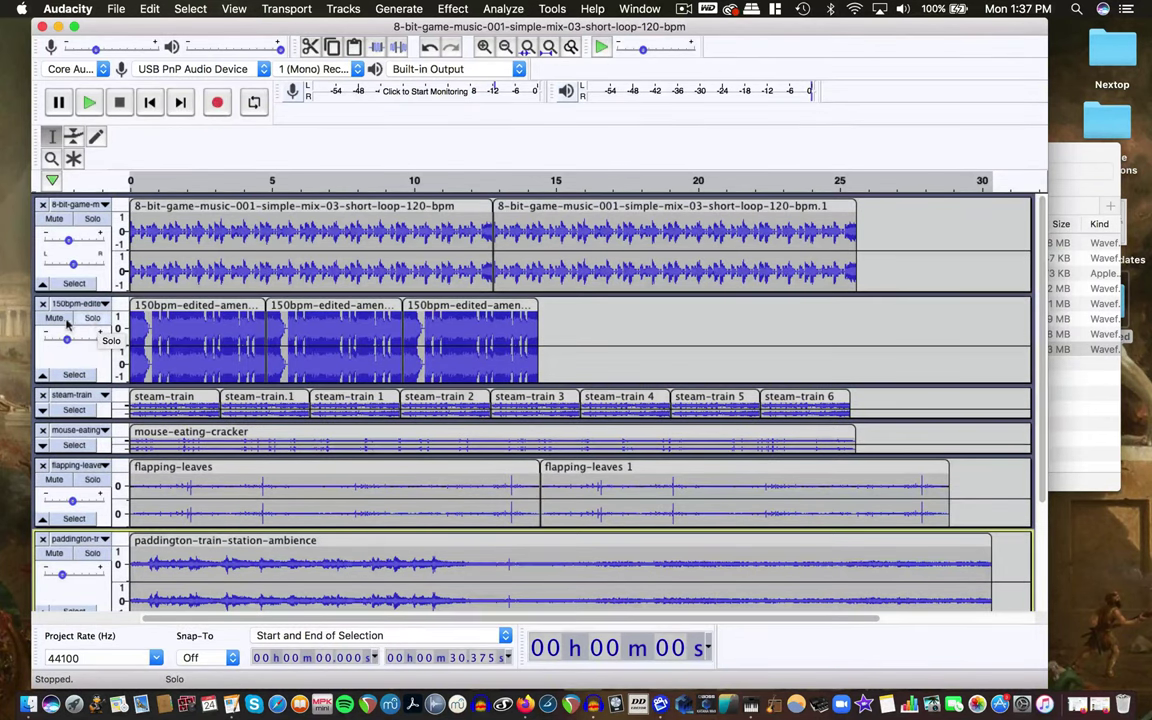
# Mute the 150bpm amen-break track and the 8-bit game music track.
pyautogui.click(62, 318)
pyautogui.click(54, 218)
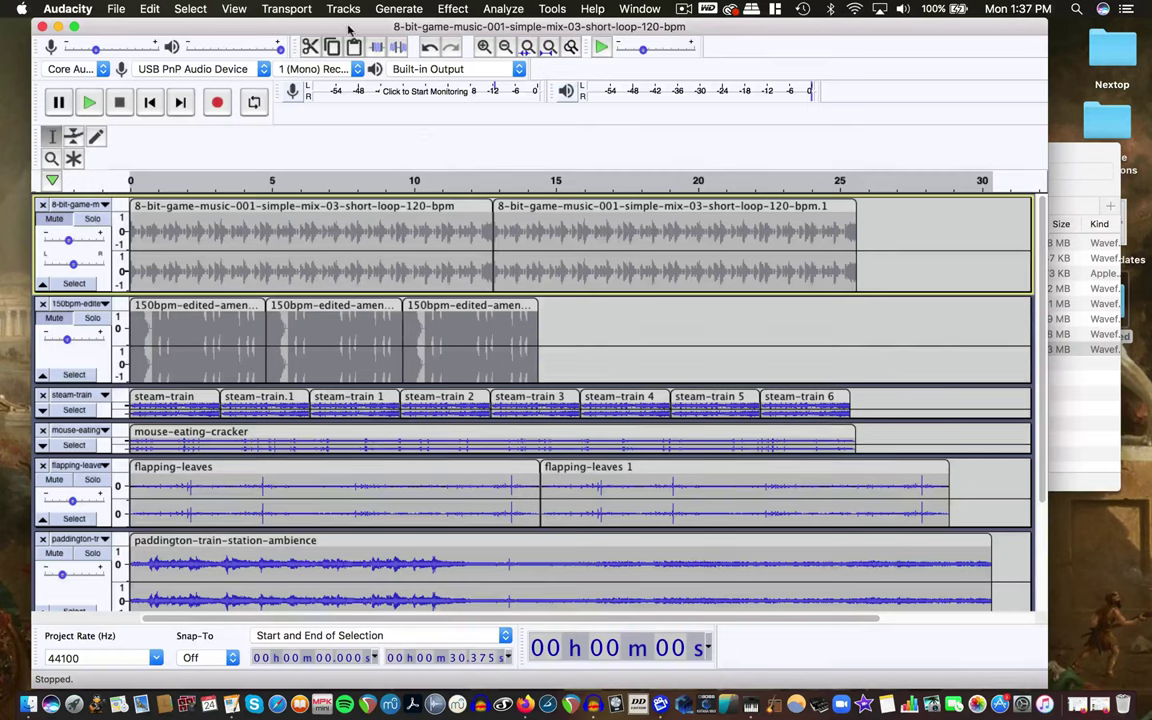
# Start saving the mix as a project file, with the Desktop as its location.
pyautogui.click(116, 10)
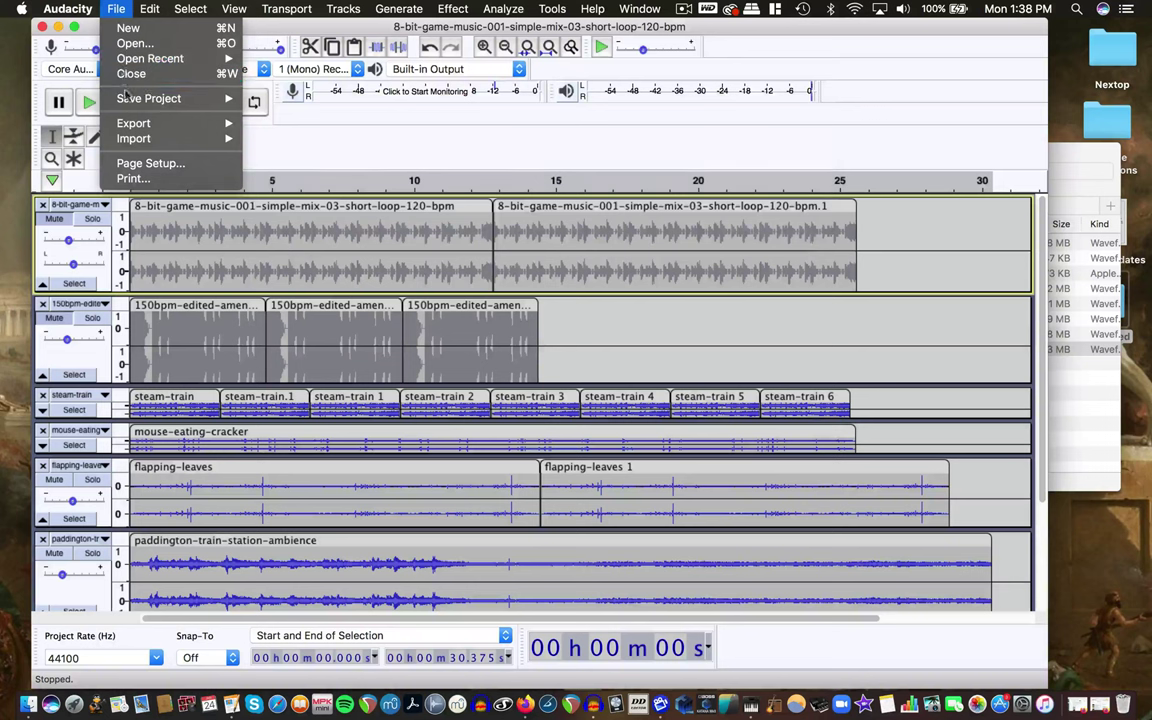
pyautogui.moveTo(121, 100)
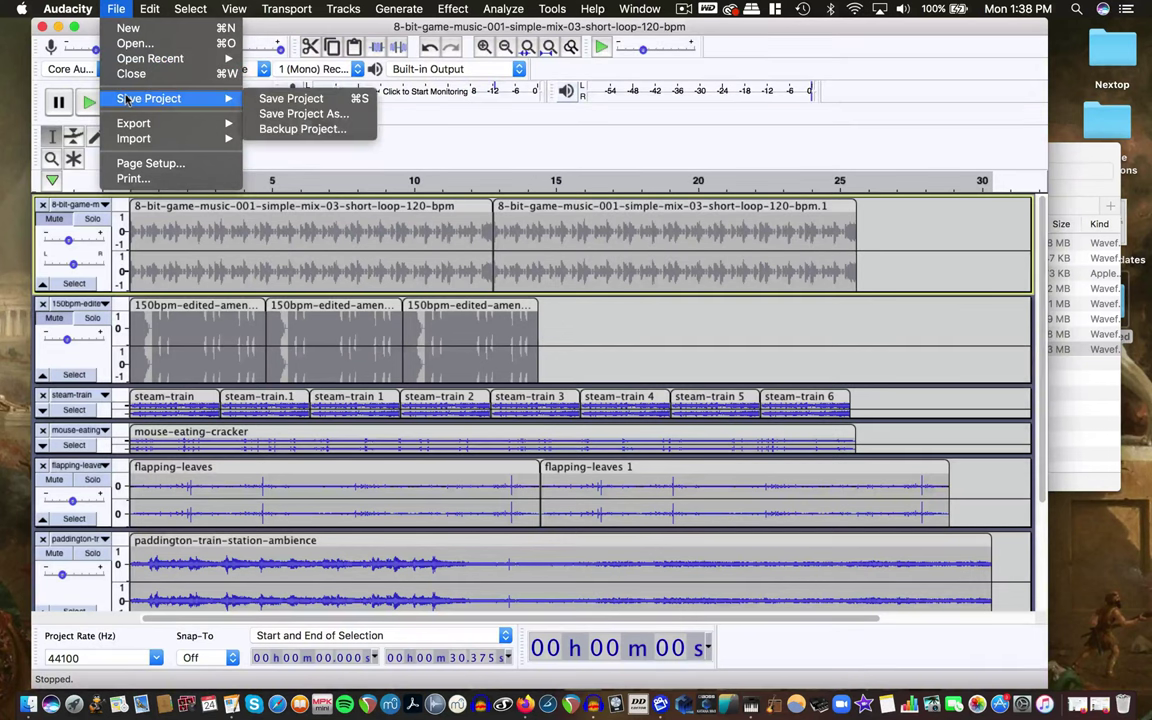
pyautogui.click(300, 98)
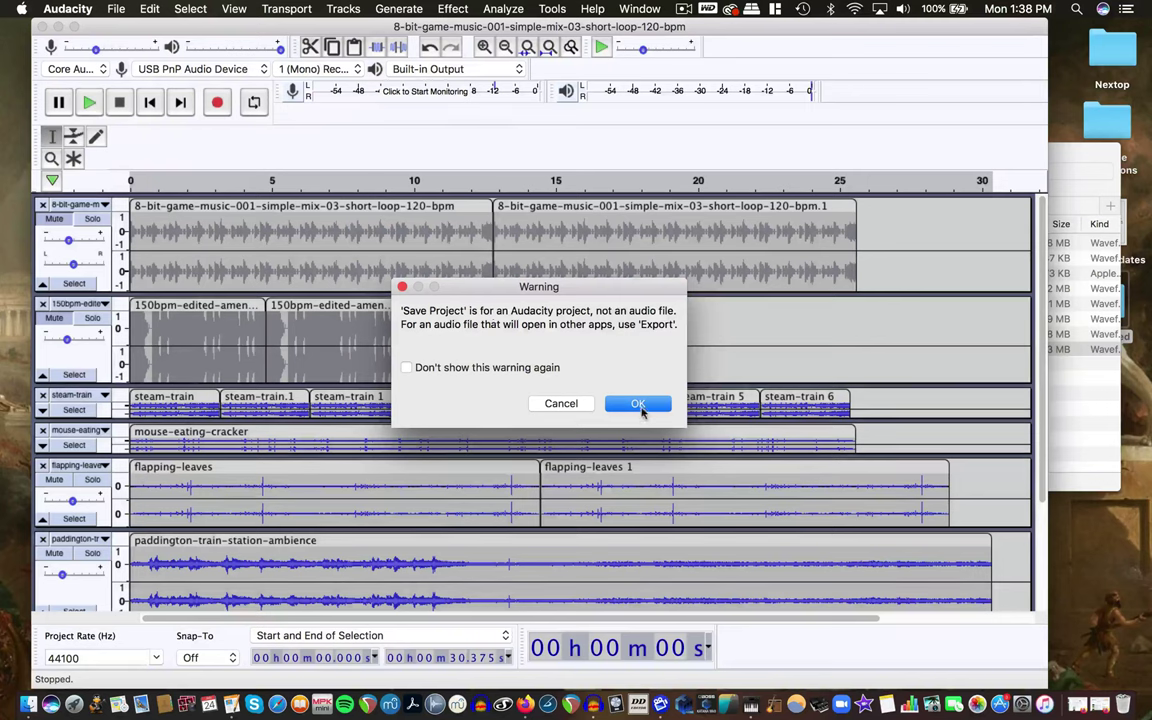
pyautogui.click(640, 405)
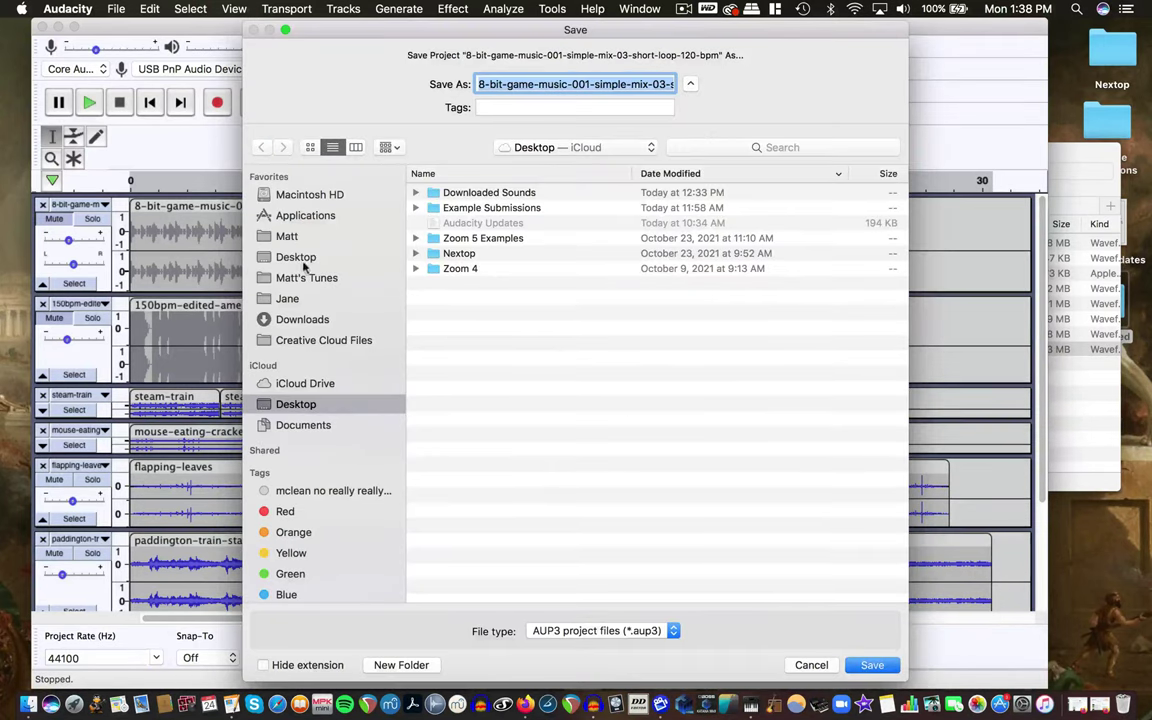
pyautogui.click(300, 259)
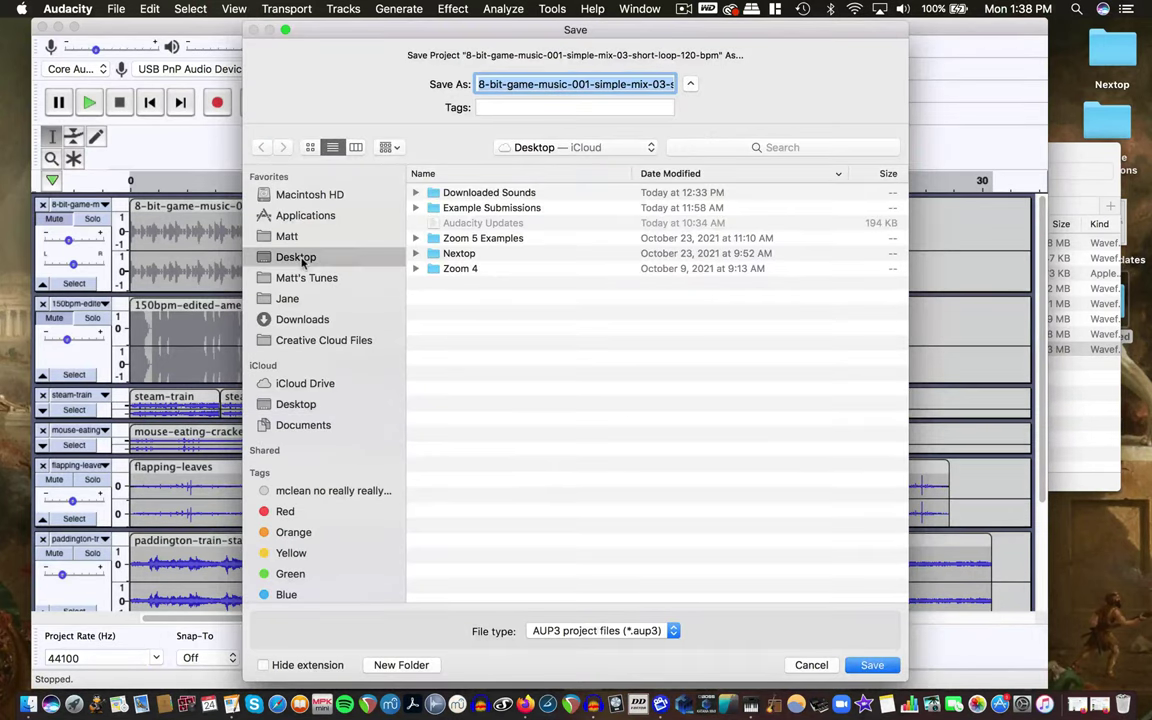
# Create a folder named with the surname plus "Practice Assignment 1" and save the AUP3 project inside it under the same name.
pyautogui.click(416, 665)
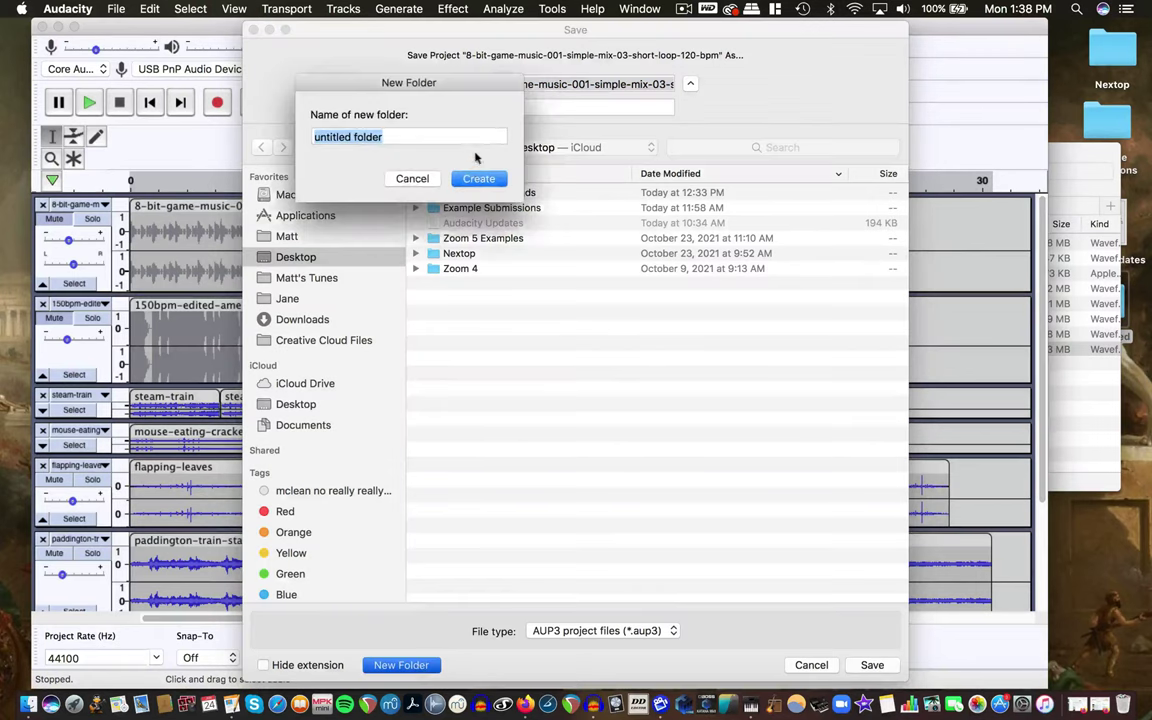
pyautogui.write('McLean Practice Assignment 1')
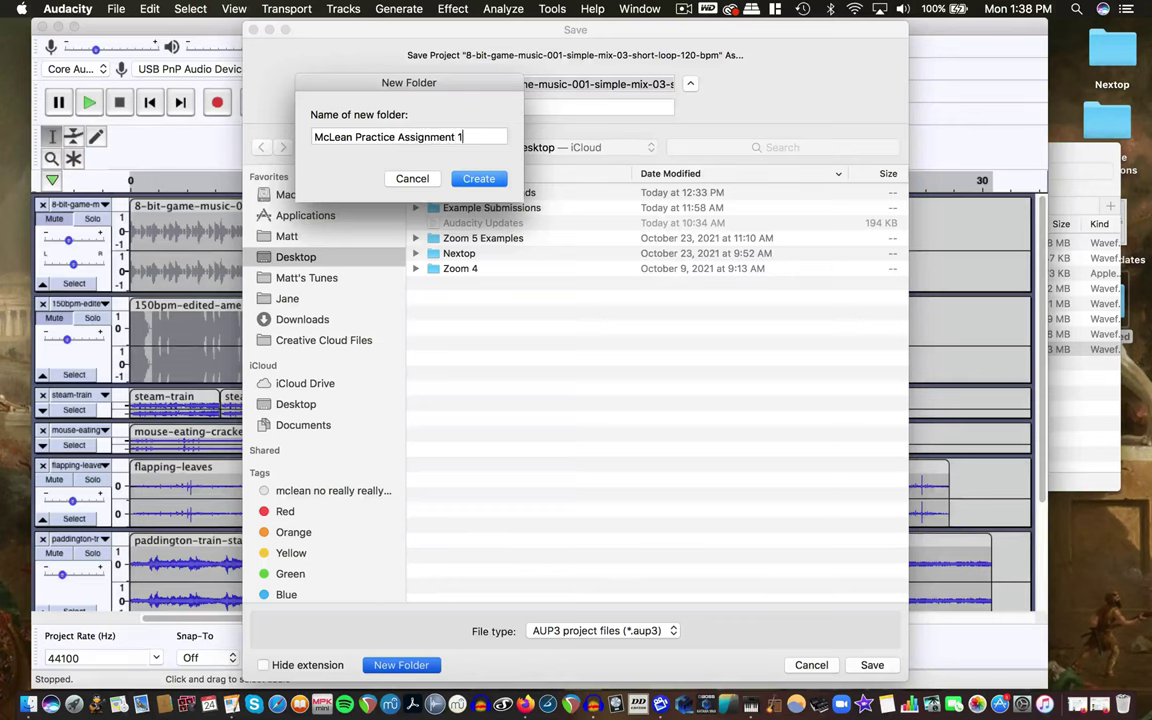
pyautogui.moveTo(472, 137); pyautogui.dragTo(305, 137)
pyautogui.press('super+c')
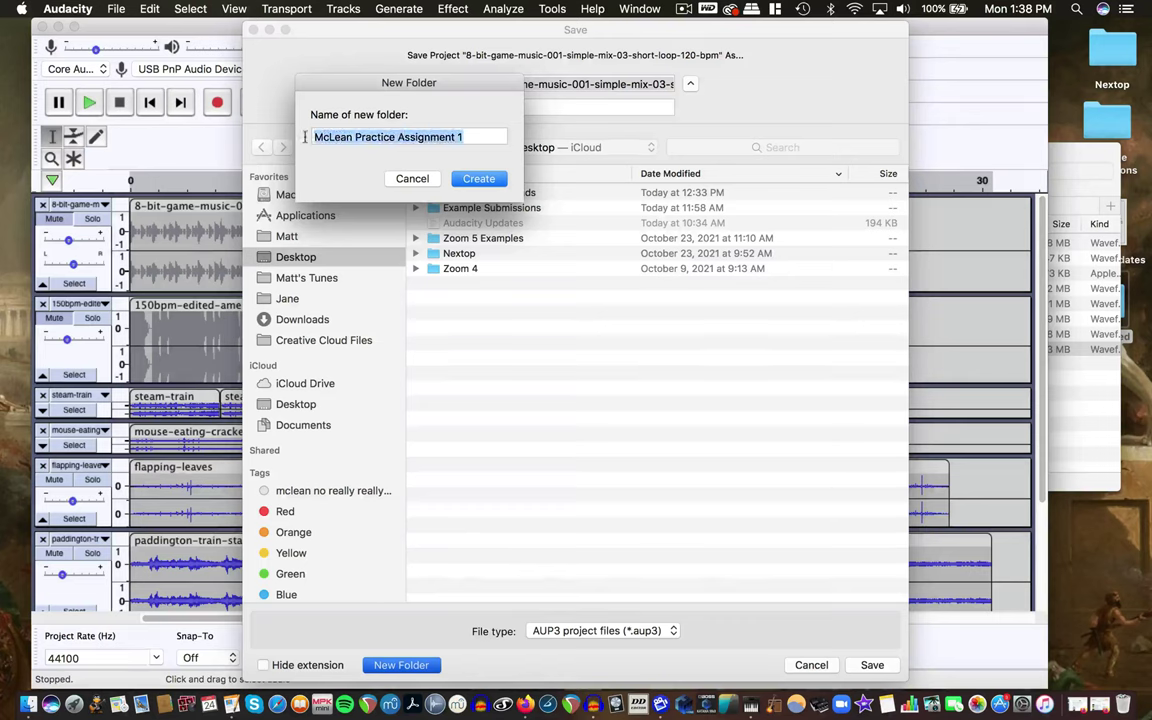
pyautogui.click(481, 178)
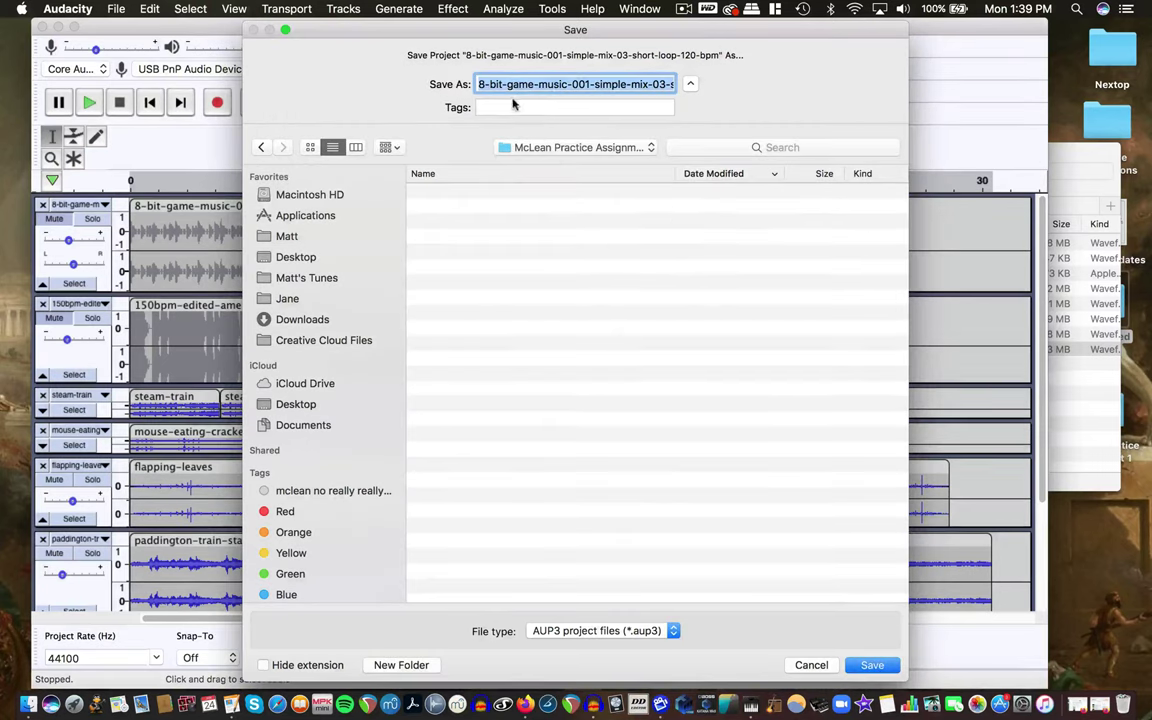
pyautogui.press('super+v')
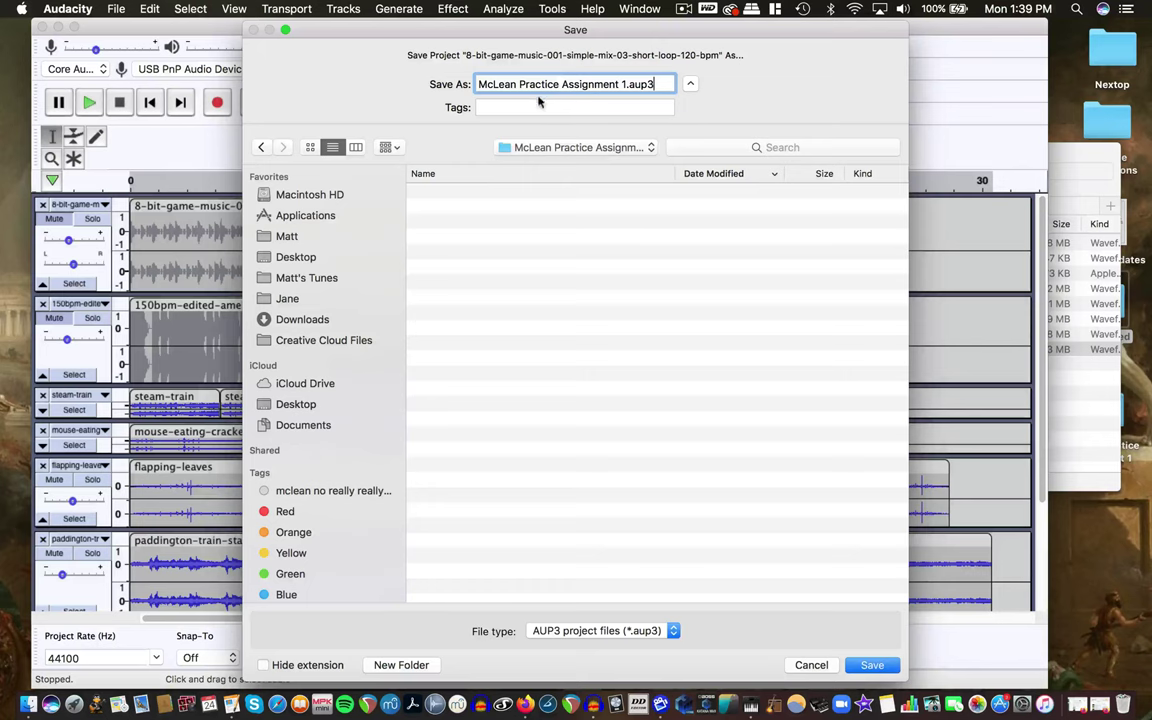
pyautogui.click(866, 664)
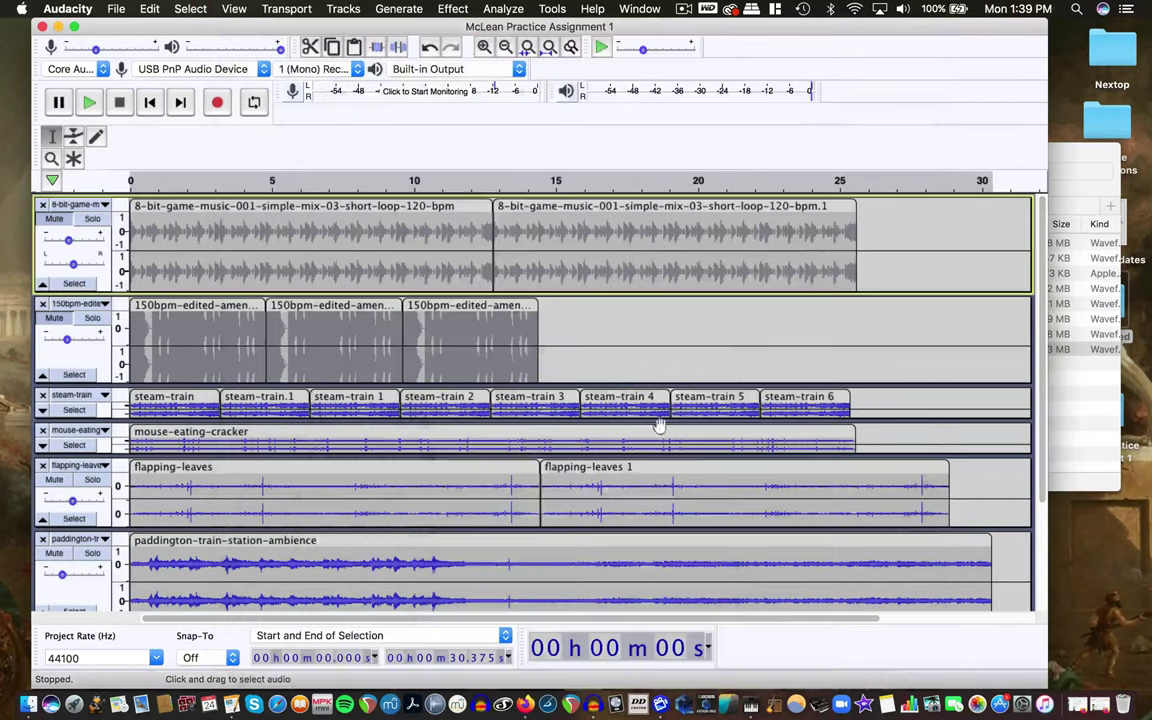
# Minimize the project window, close the Downloaded Sounds window, and open the Practice Assignment 1 folder from the Desktop.
pyautogui.click(58, 26)
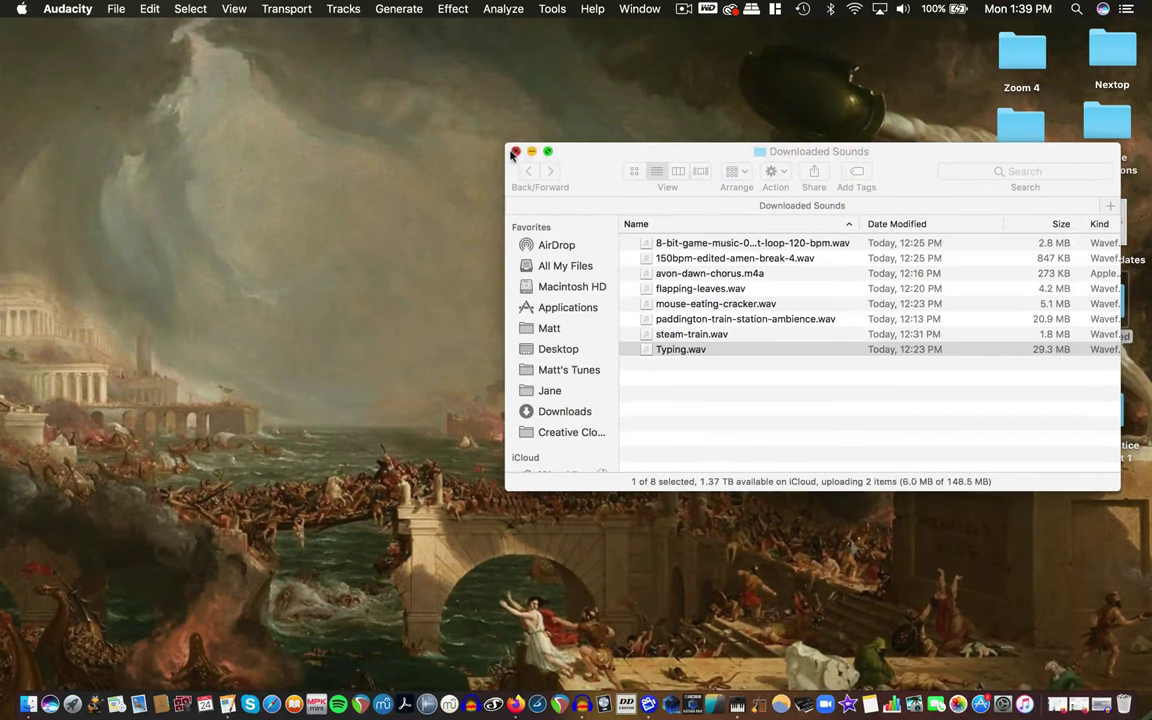
pyautogui.click(515, 151)
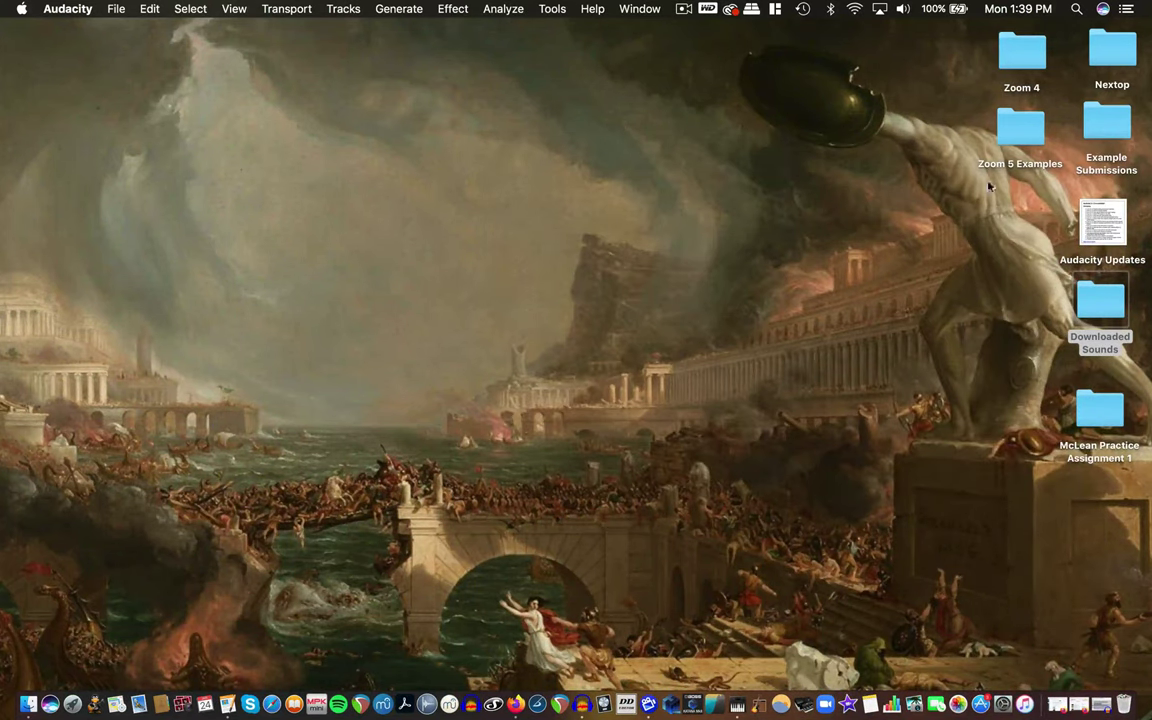
pyautogui.click(1093, 408)
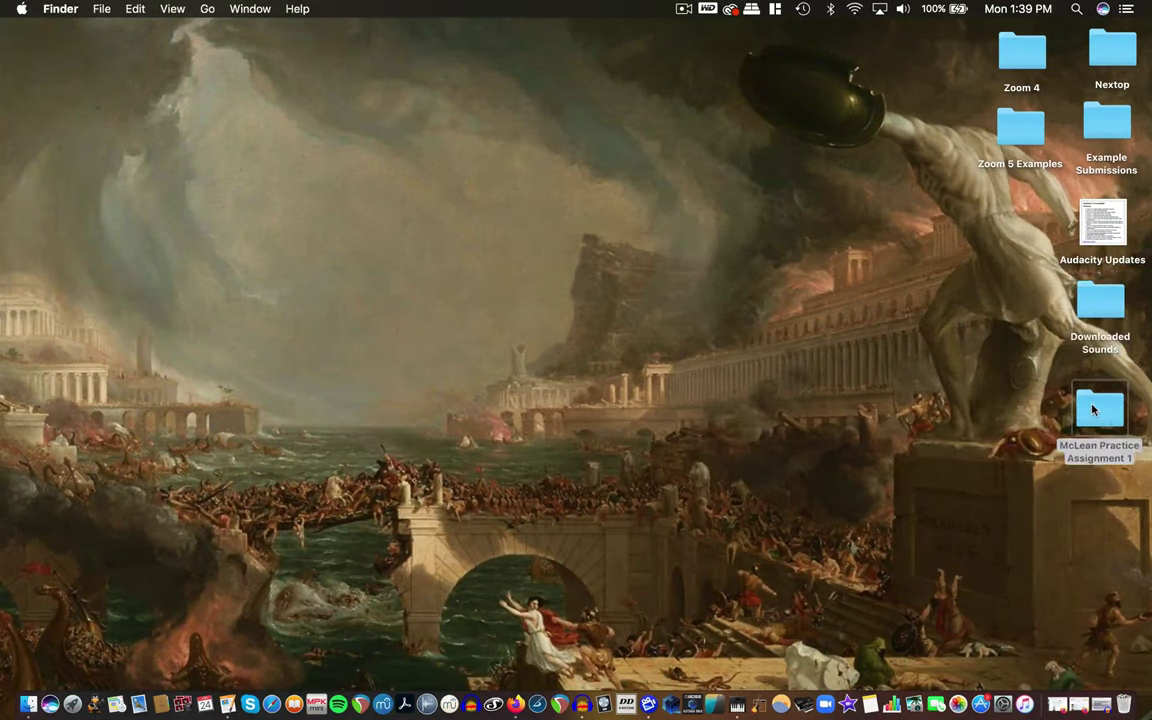
pyautogui.doubleClick(1093, 408)
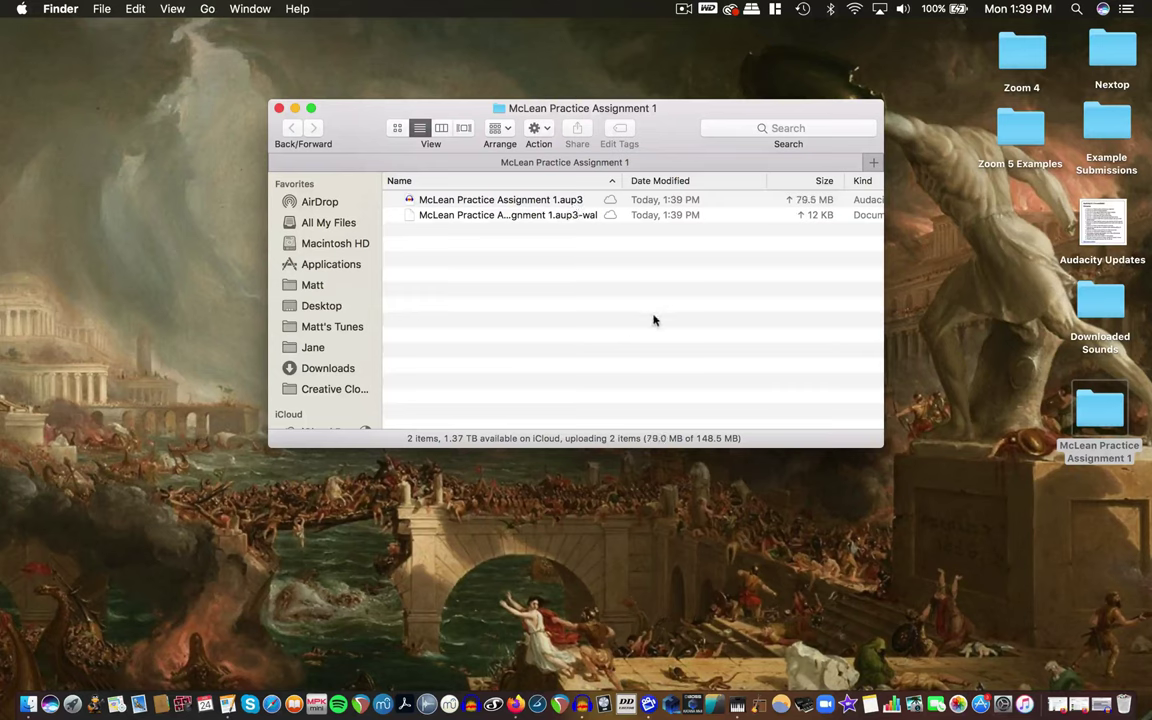
# Restore the minimized project window and quit the audio editor.
pyautogui.click(1057, 703)
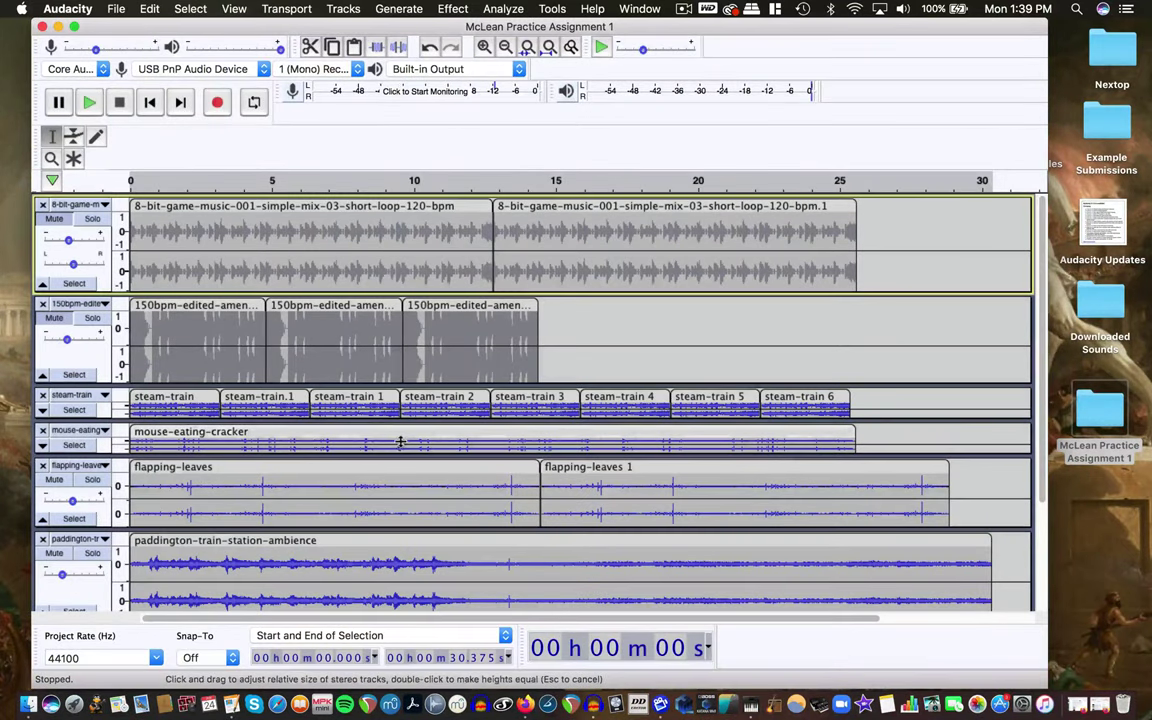
pyautogui.click(400, 441)
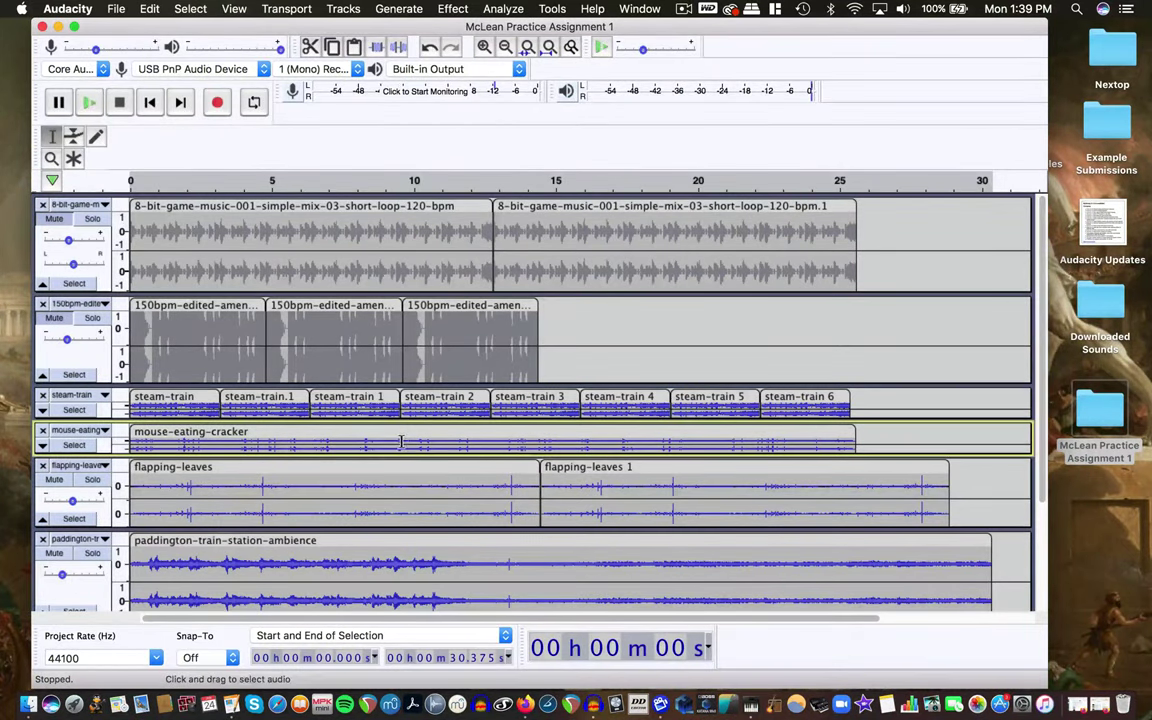
pyautogui.press('cmd+q')
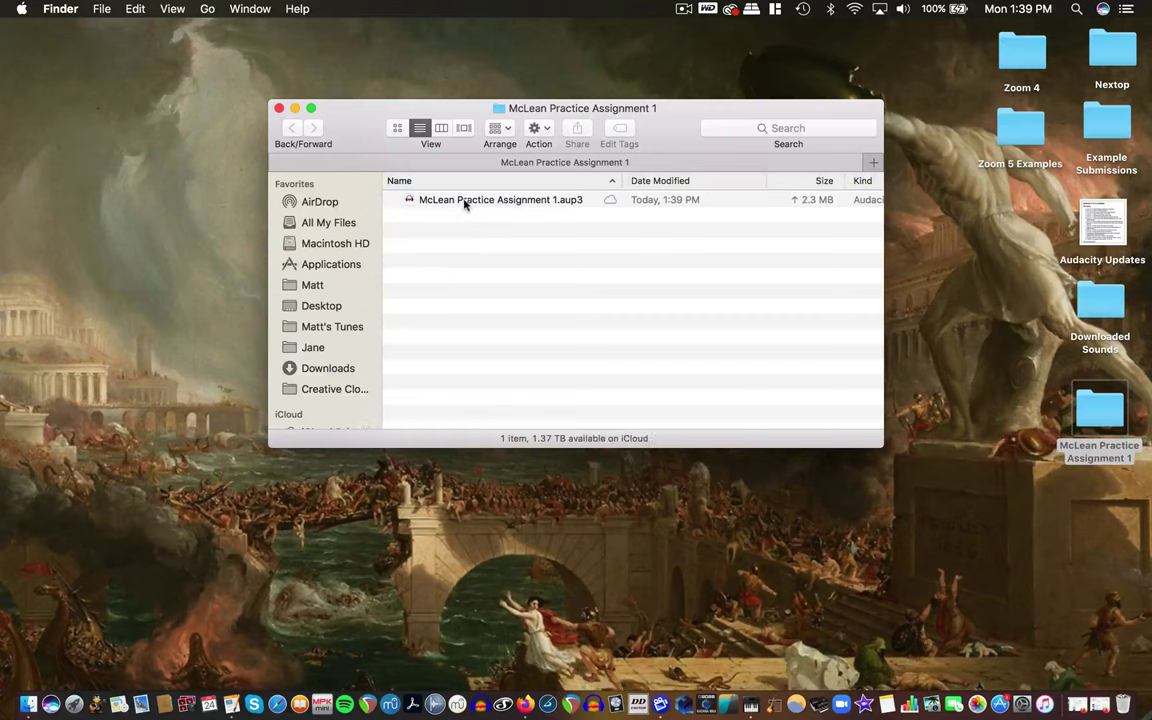
# Close the Downloaded Sounds folder after a brief look and reopen the saved AUP3 project from the Practice Assignment 1 folder.
pyautogui.doubleClick(1100, 302)
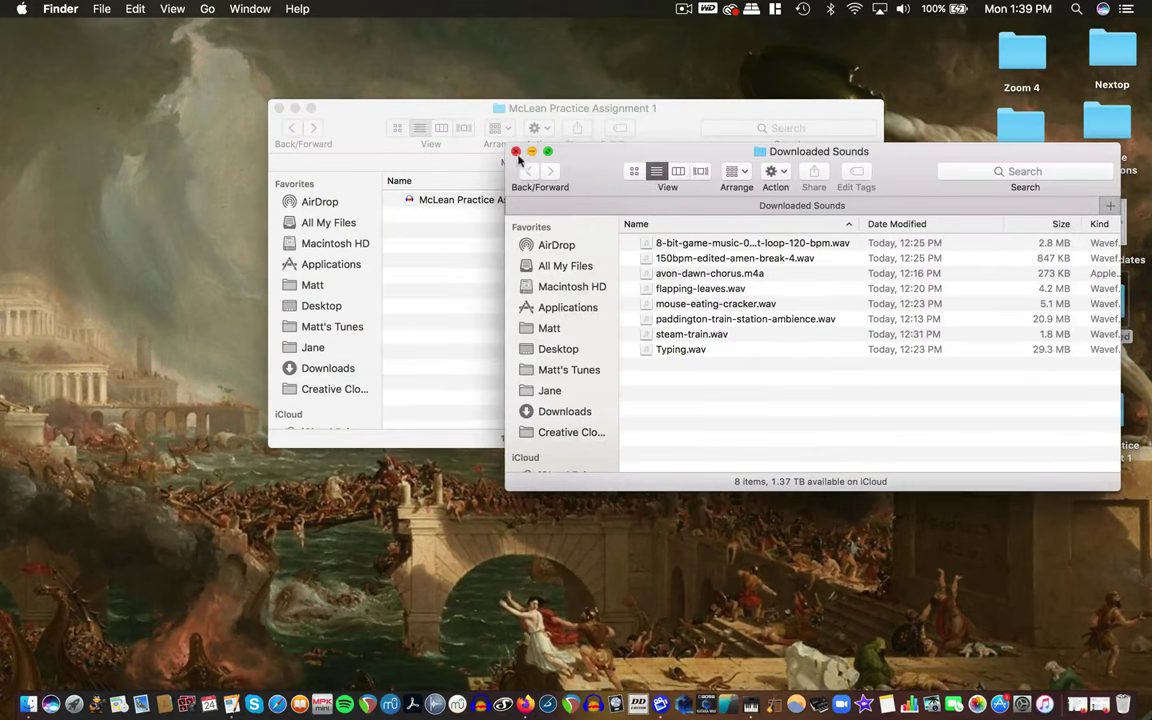
pyautogui.click(516, 152)
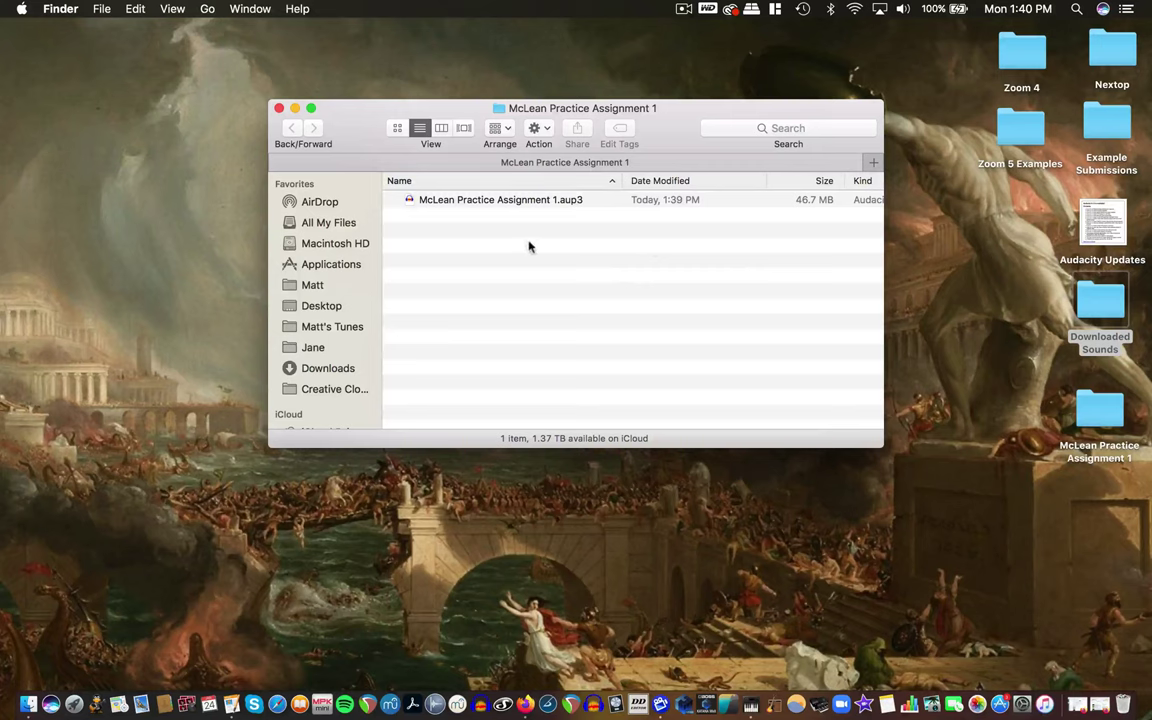
pyautogui.doubleClick(478, 200)
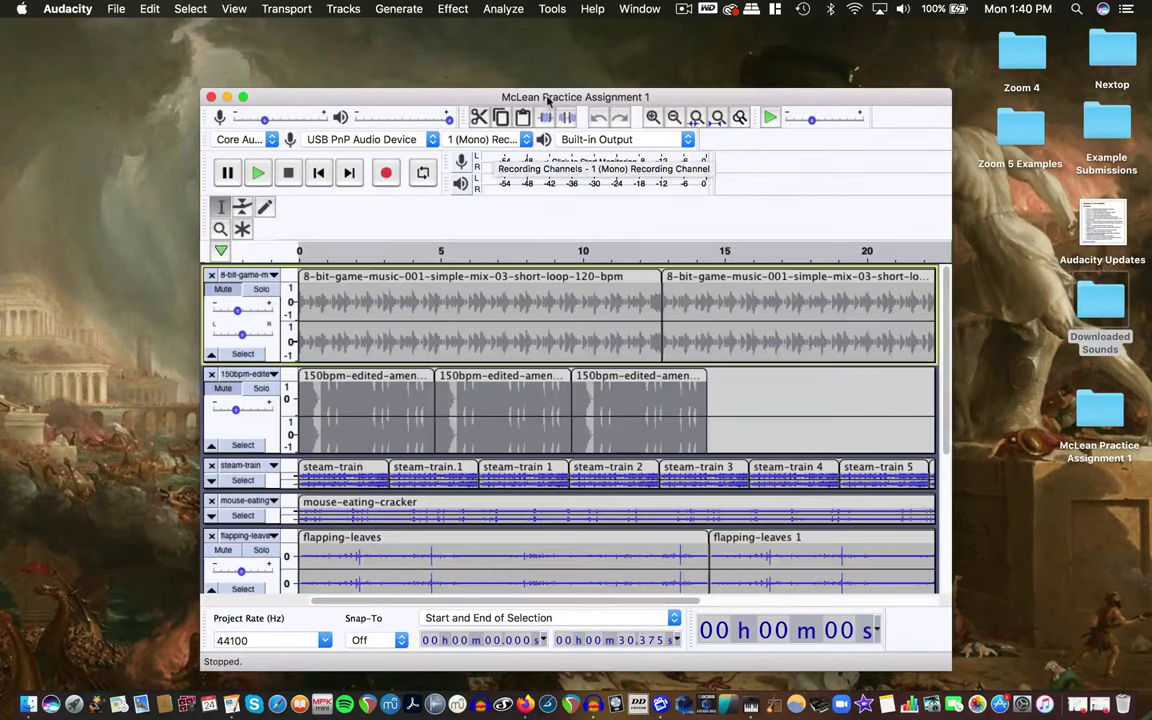
pyautogui.moveTo(548, 100); pyautogui.dragTo(434, 66)
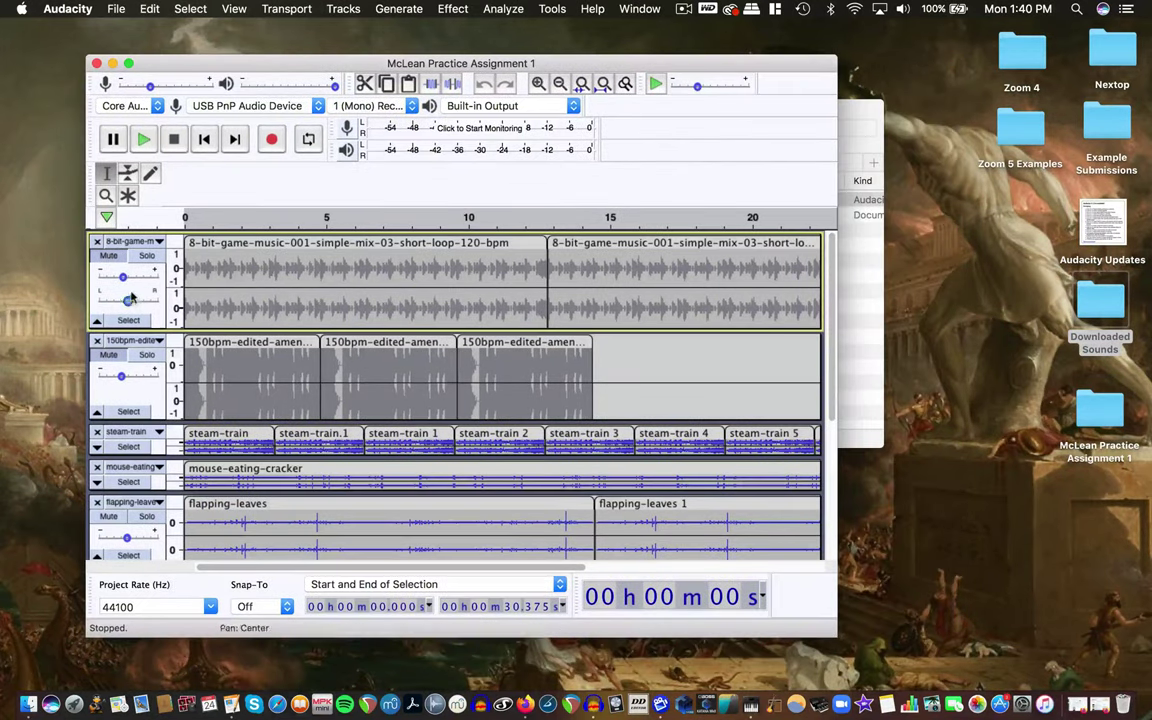
# Start exporting the mix as a WAV (Microsoft) file with Signed 24-bit PCM encoding.
pyautogui.click(116, 9)
pyautogui.moveTo(122, 58)
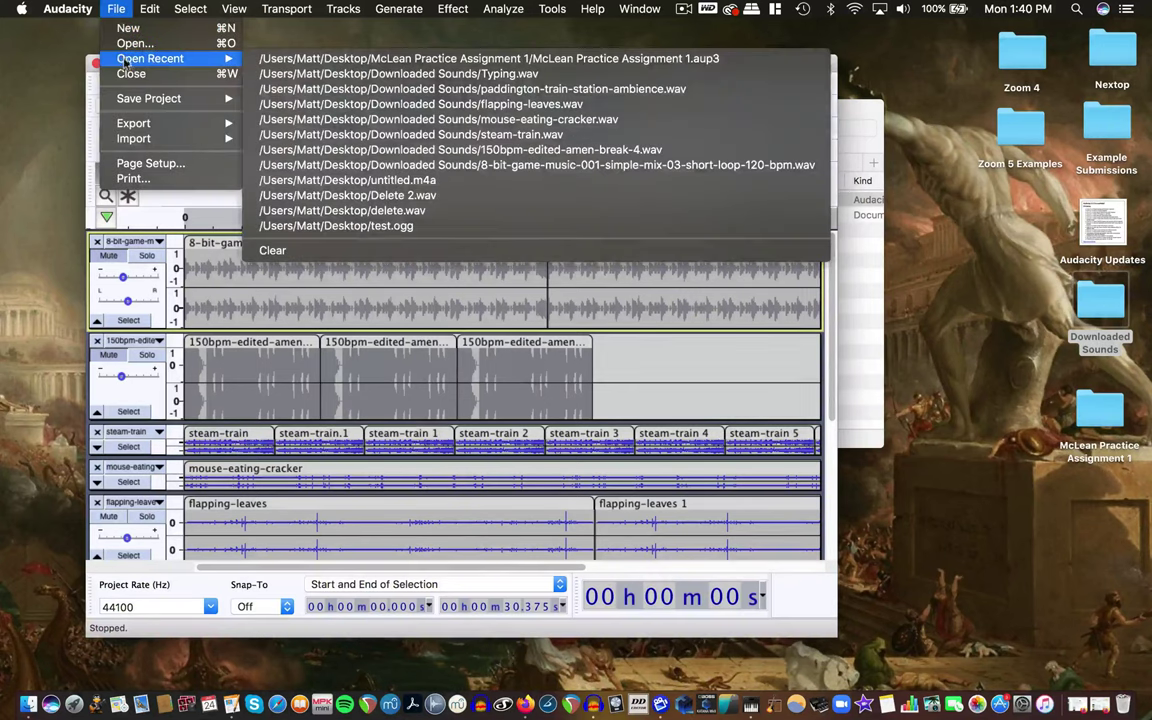
pyautogui.moveTo(156, 128)
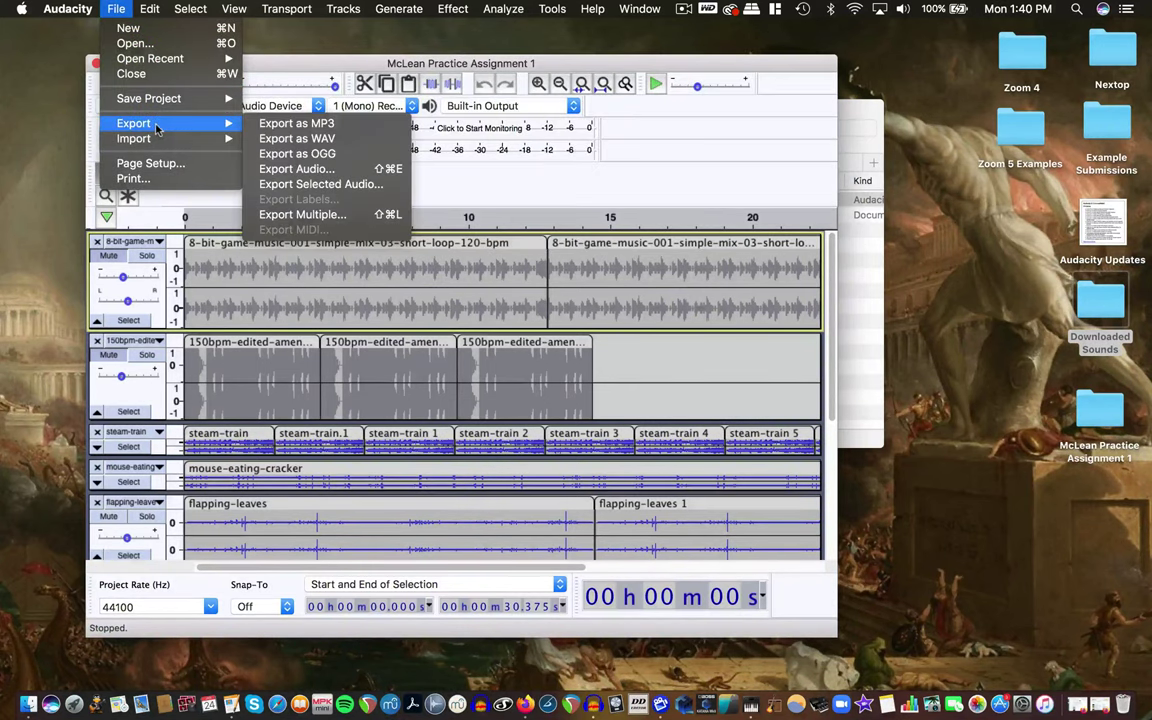
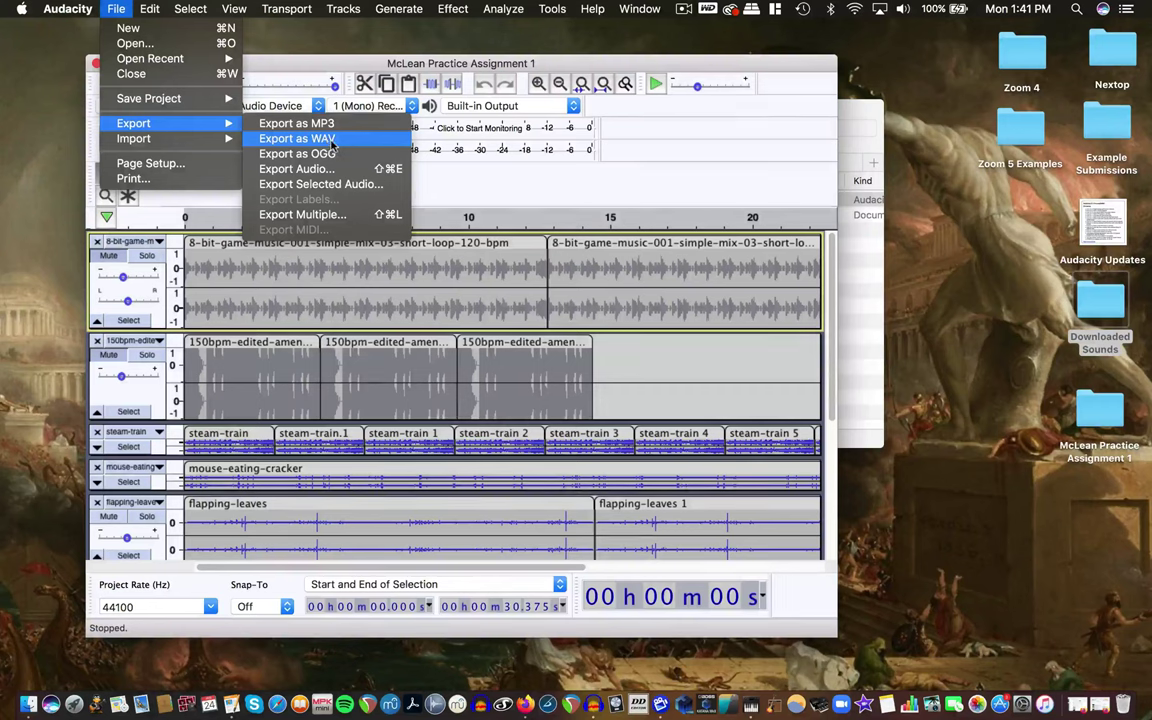
pyautogui.click(331, 140)
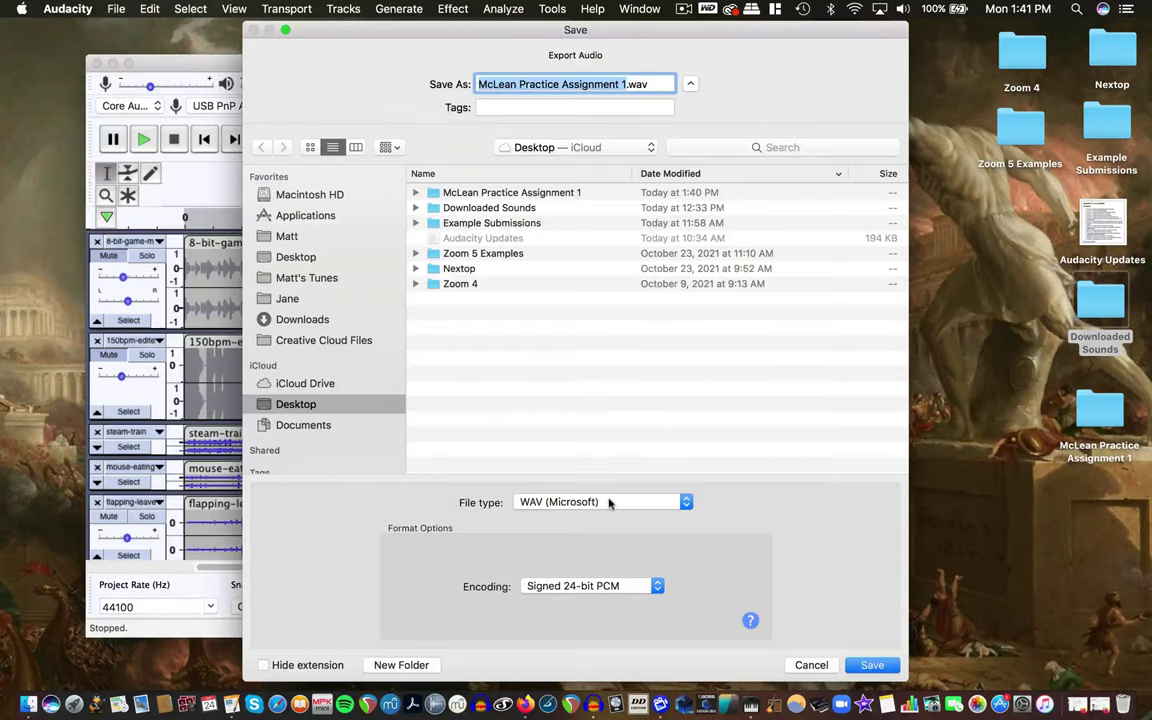
pyautogui.click(601, 588)
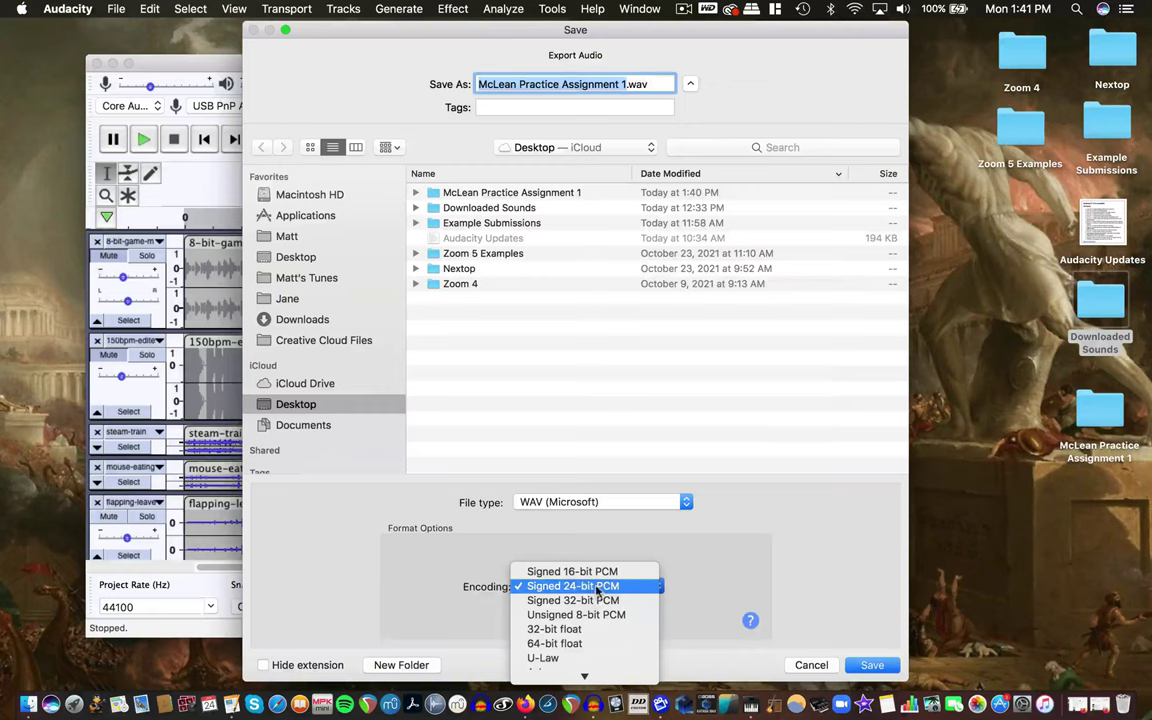
pyautogui.click(595, 589)
pyautogui.click(595, 588)
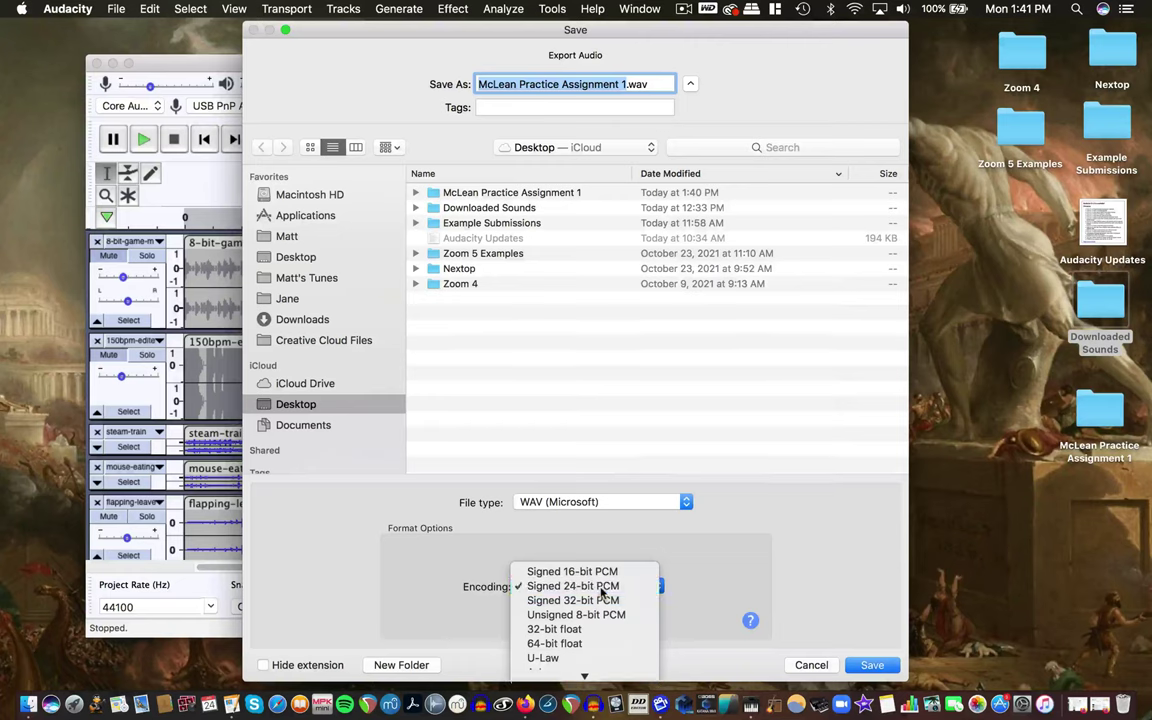
pyautogui.click(595, 586)
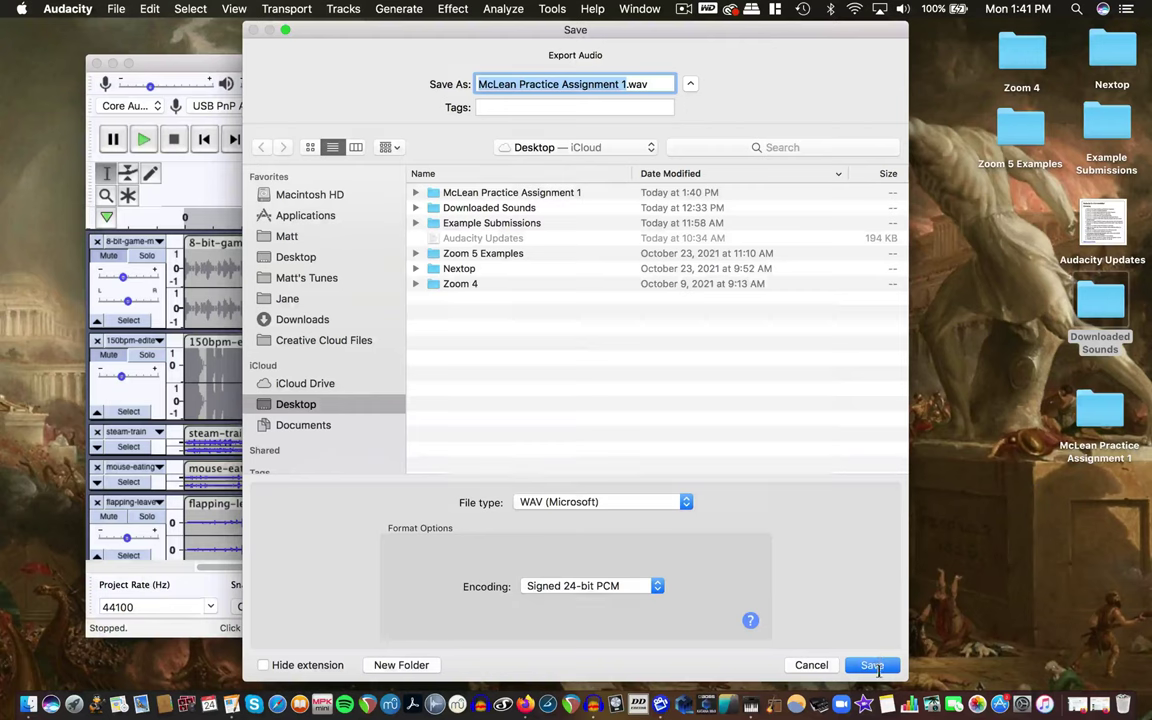
# Save the WAV export in the Practice Assignment 1 folder and accept mixing the tracks down to one stereo file.
pyautogui.doubleClick(505, 192)
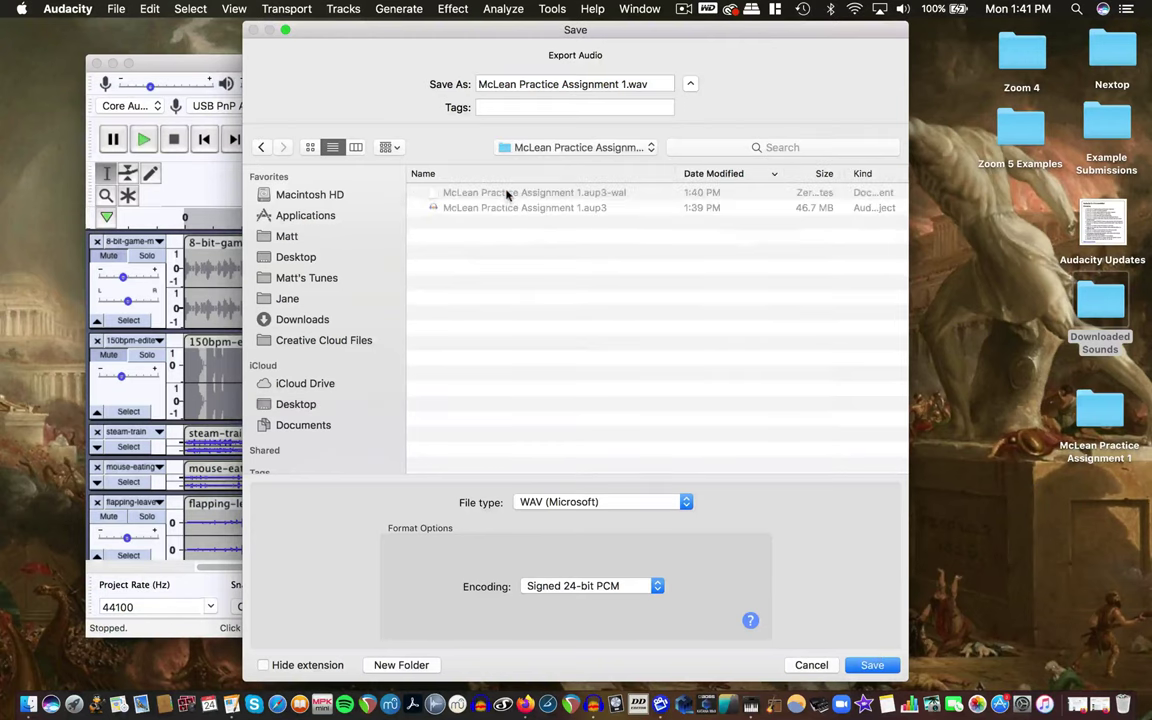
pyautogui.click(872, 665)
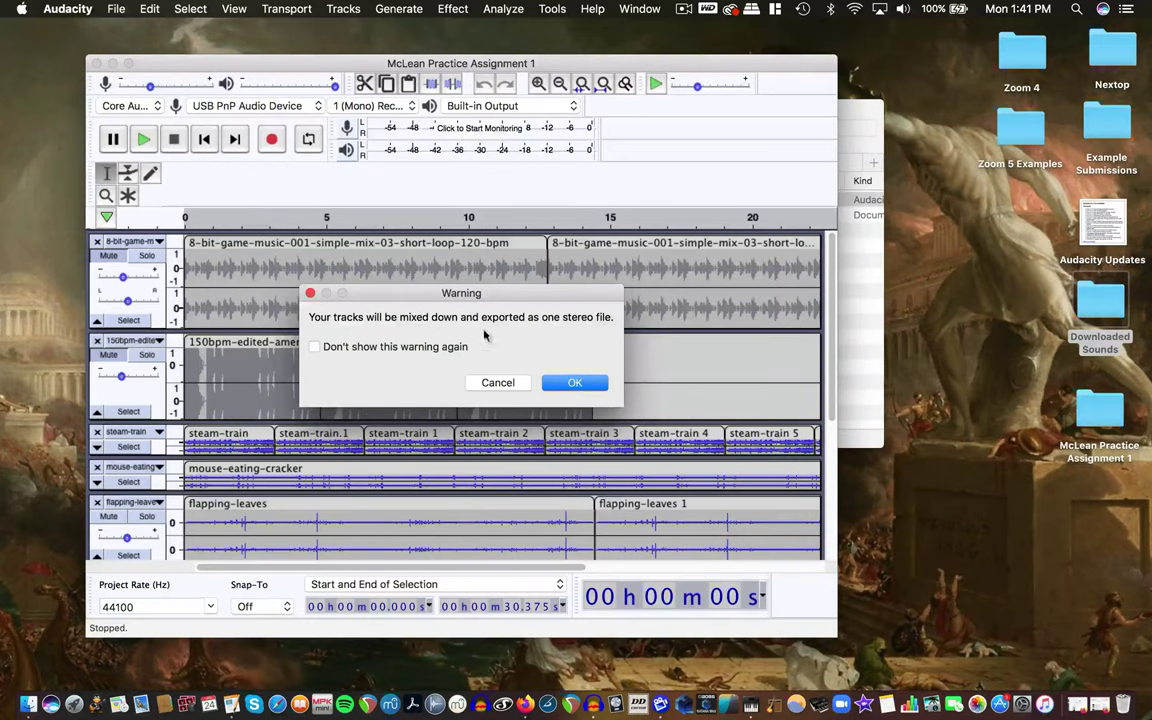
pyautogui.click(574, 382)
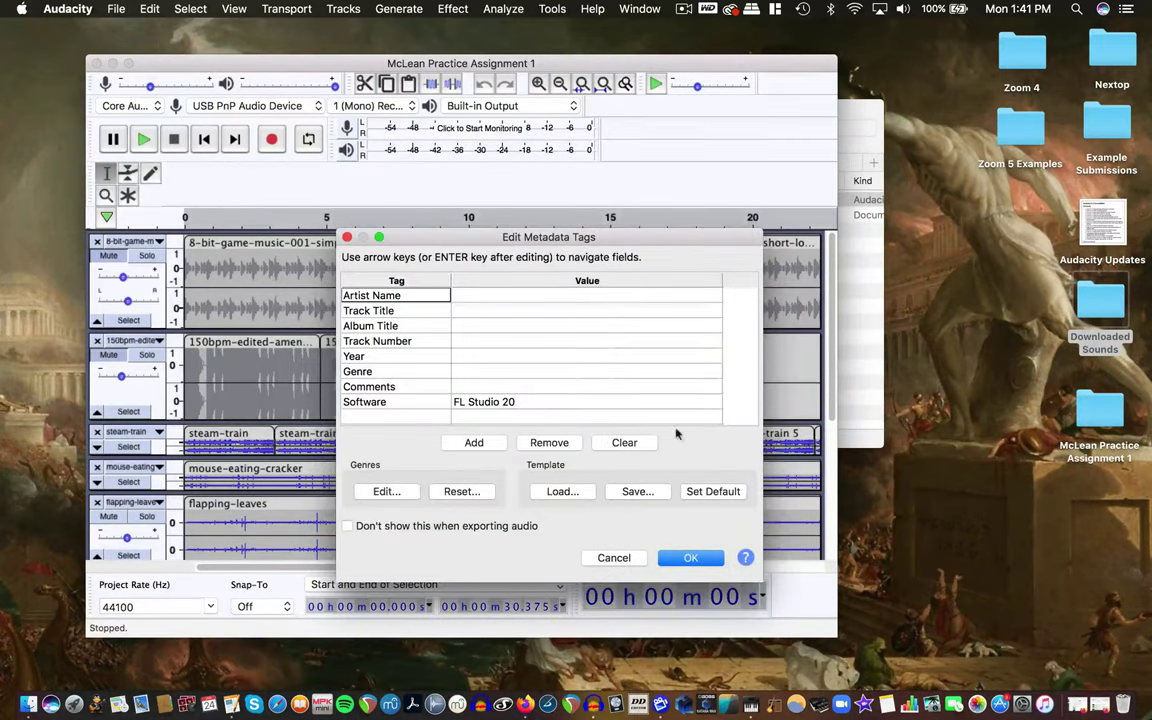
# Fill in the export's metadata with the artist's surname, track title "Fun", album title "tbd" and track number 1.
pyautogui.click(468, 296)
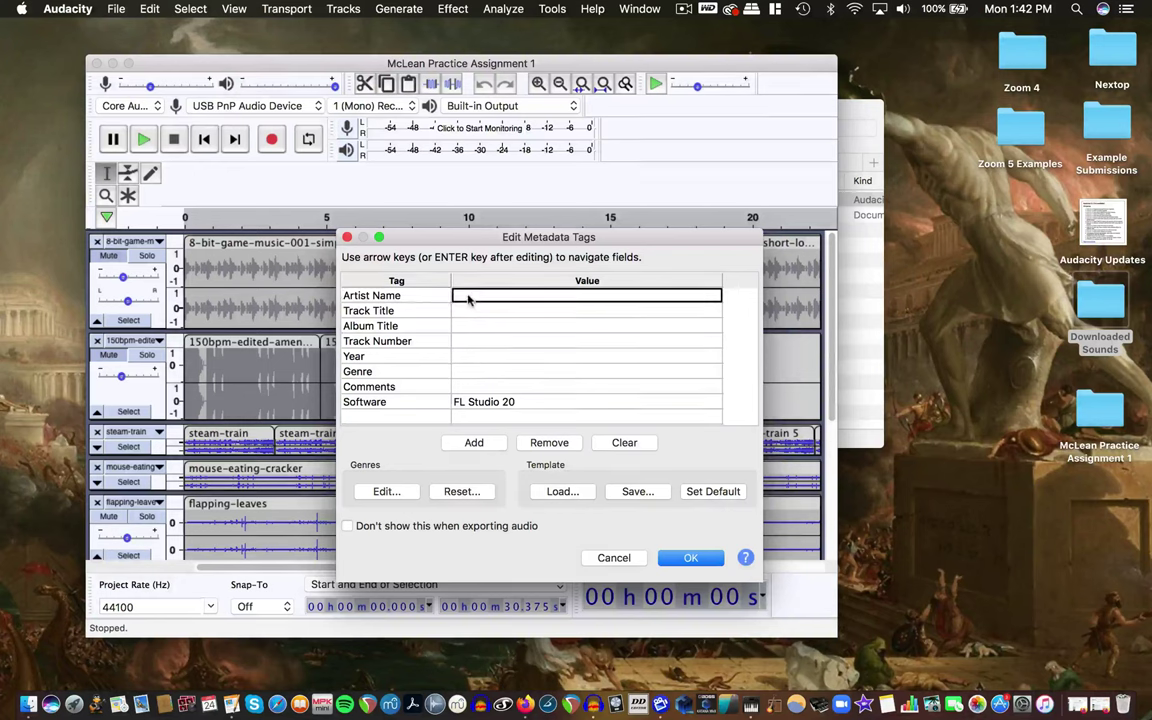
pyautogui.write('McLean')
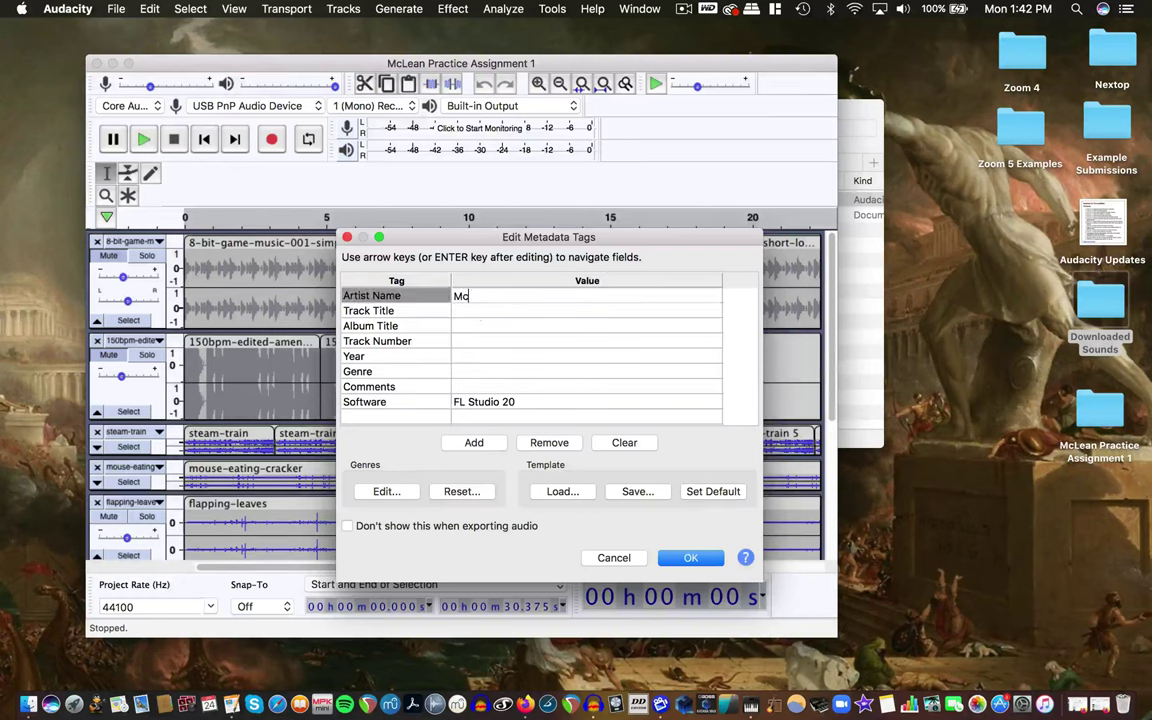
pyautogui.click(483, 312)
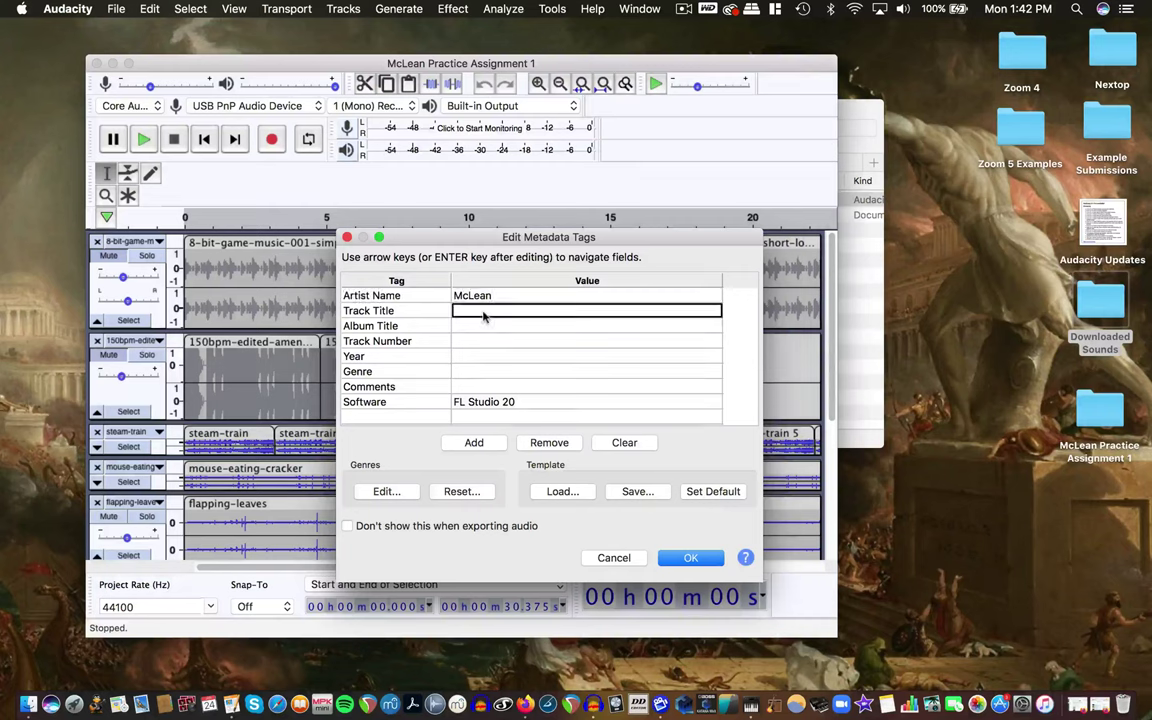
pyautogui.write('Fun')
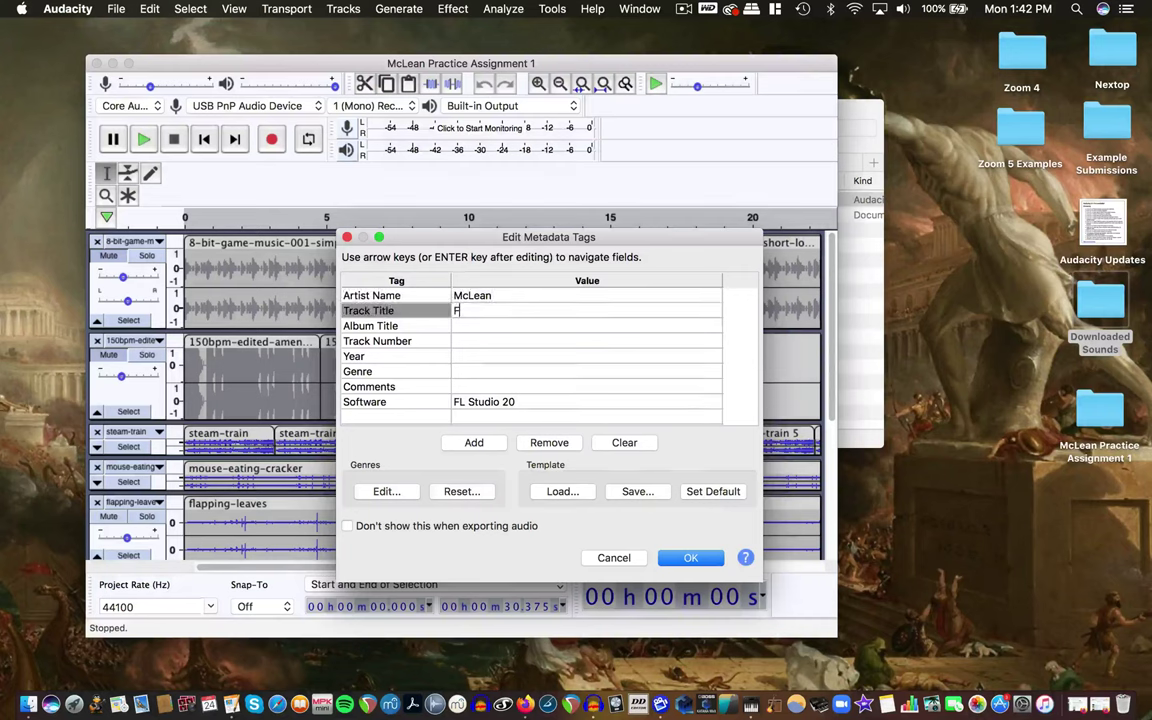
pyautogui.click(481, 326)
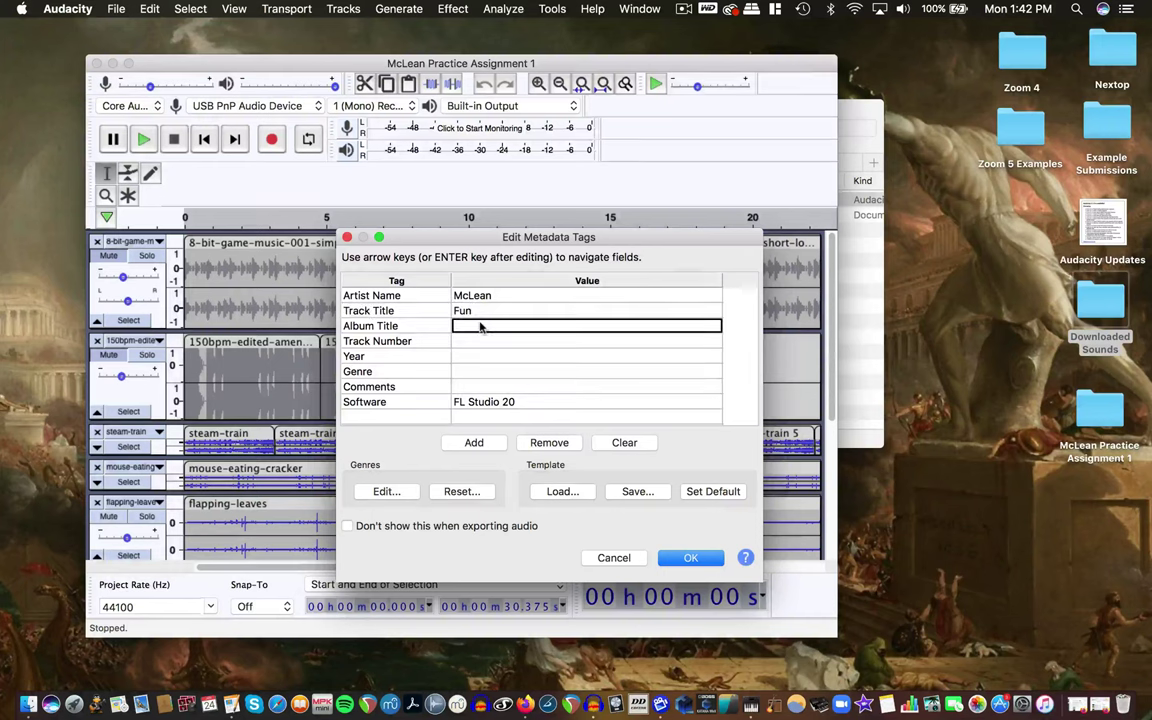
pyautogui.write('tbd')
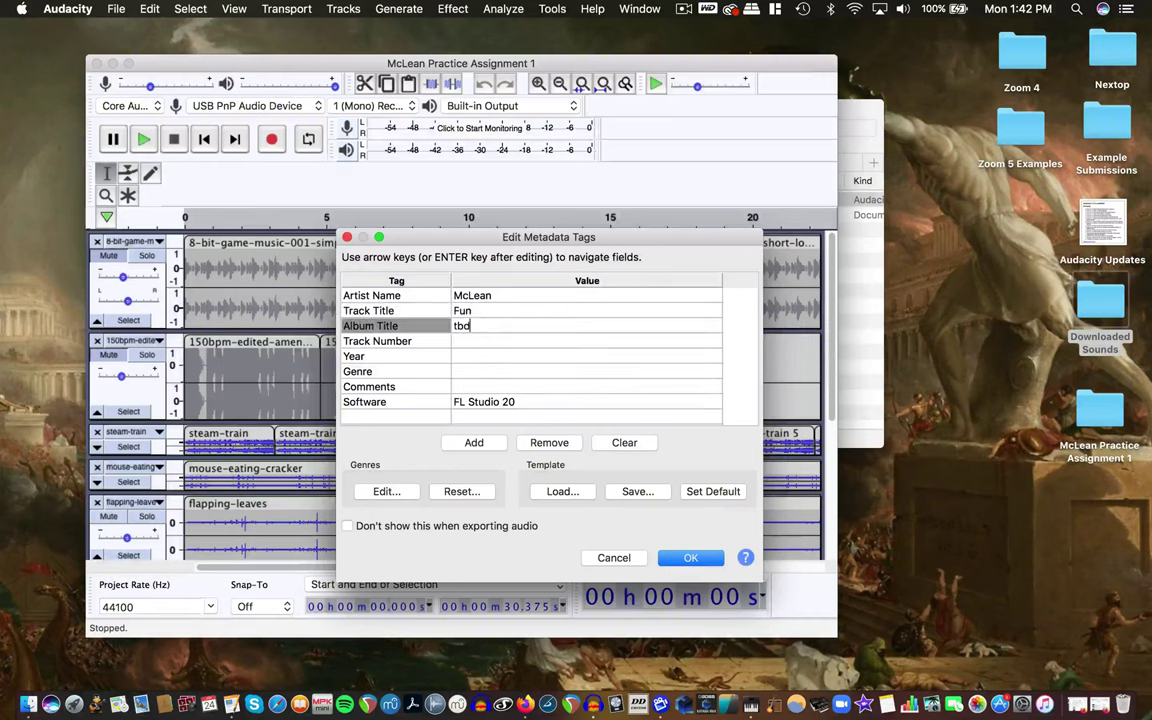
pyautogui.click(479, 342)
pyautogui.write('1')
pyautogui.press('Return')
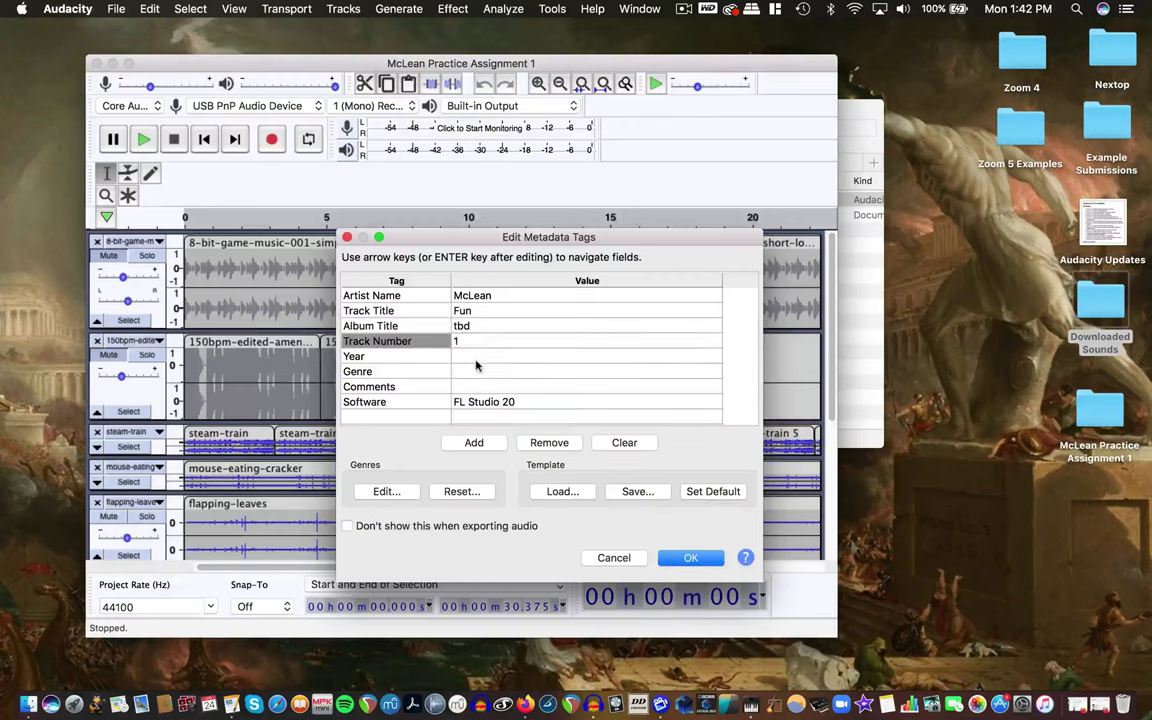
# Set the metadata year to 2022, the genre to "tbd" and the comments to "hi" in quotation marks.
pyautogui.click(476, 358)
pyautogui.write('2022')
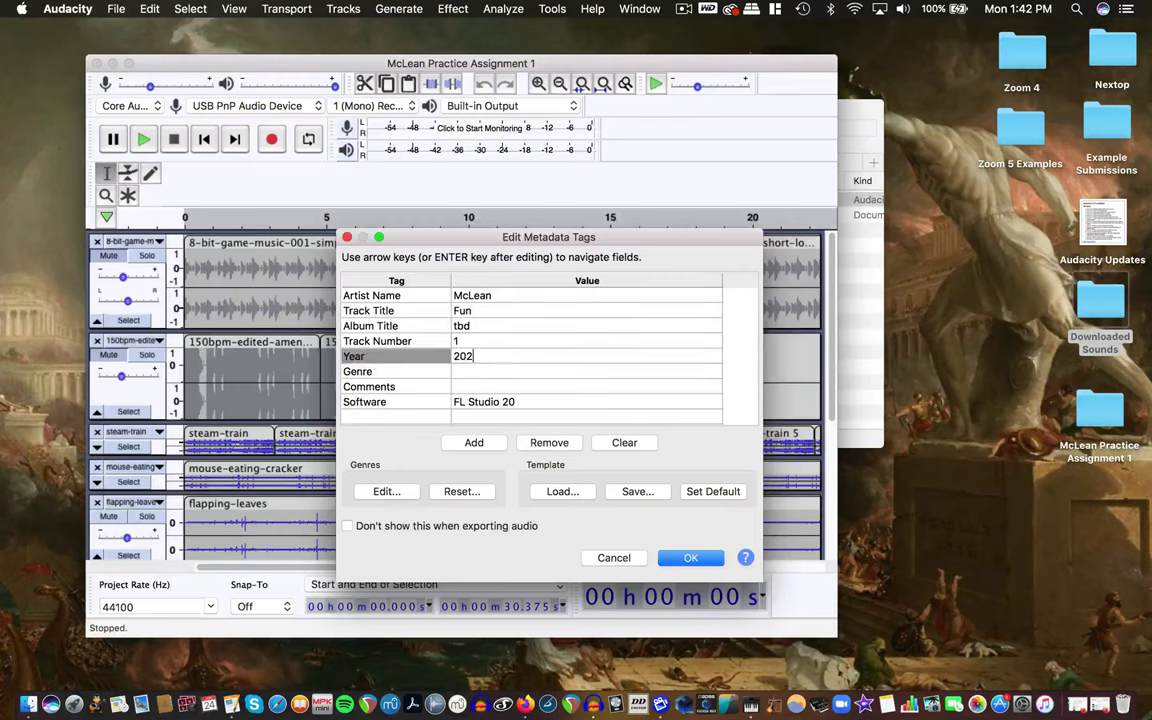
pyautogui.click(473, 372)
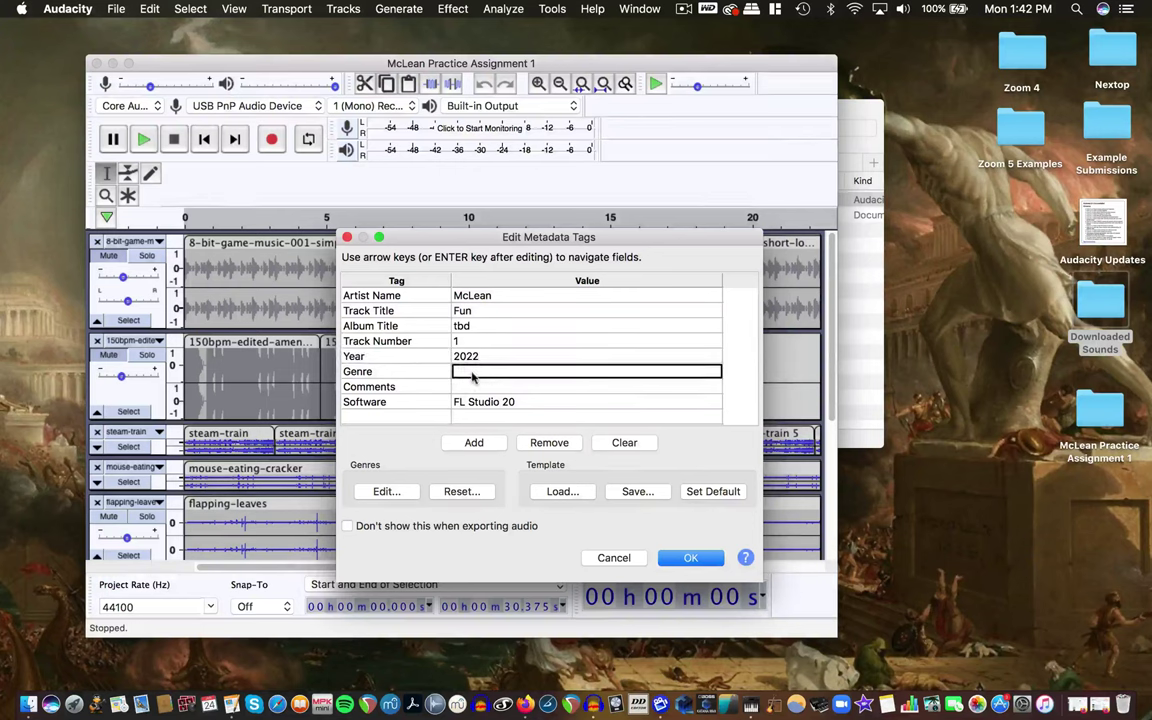
pyautogui.write('tbd')
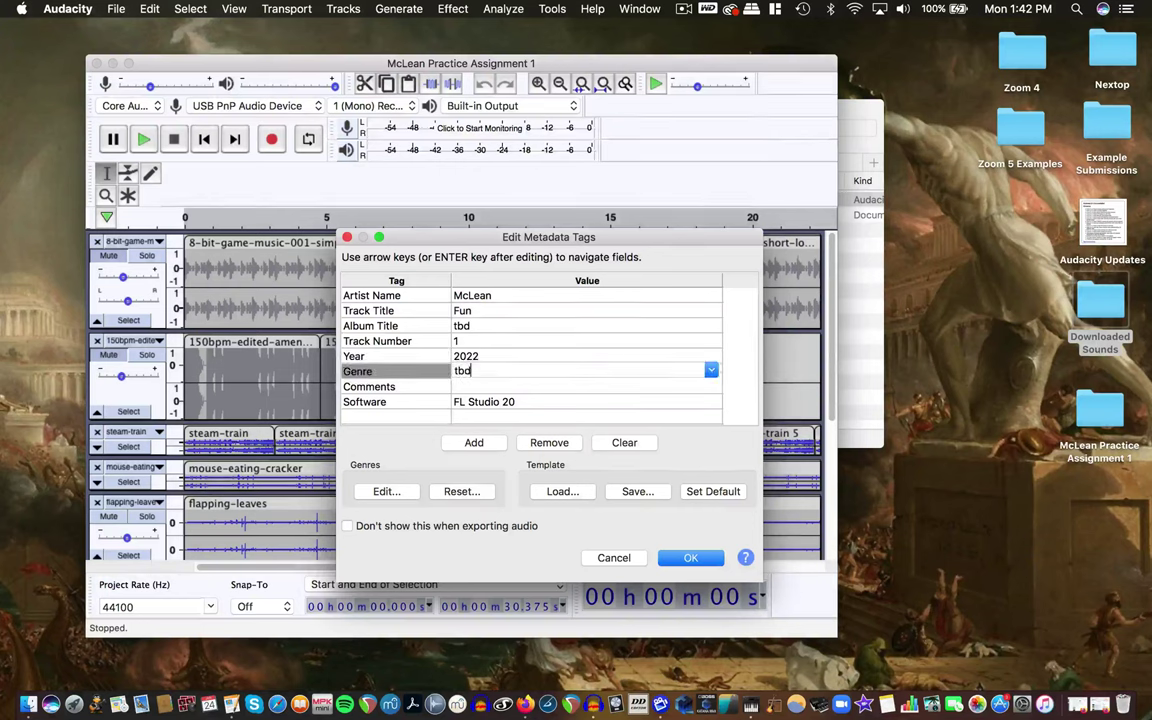
pyautogui.click(476, 389)
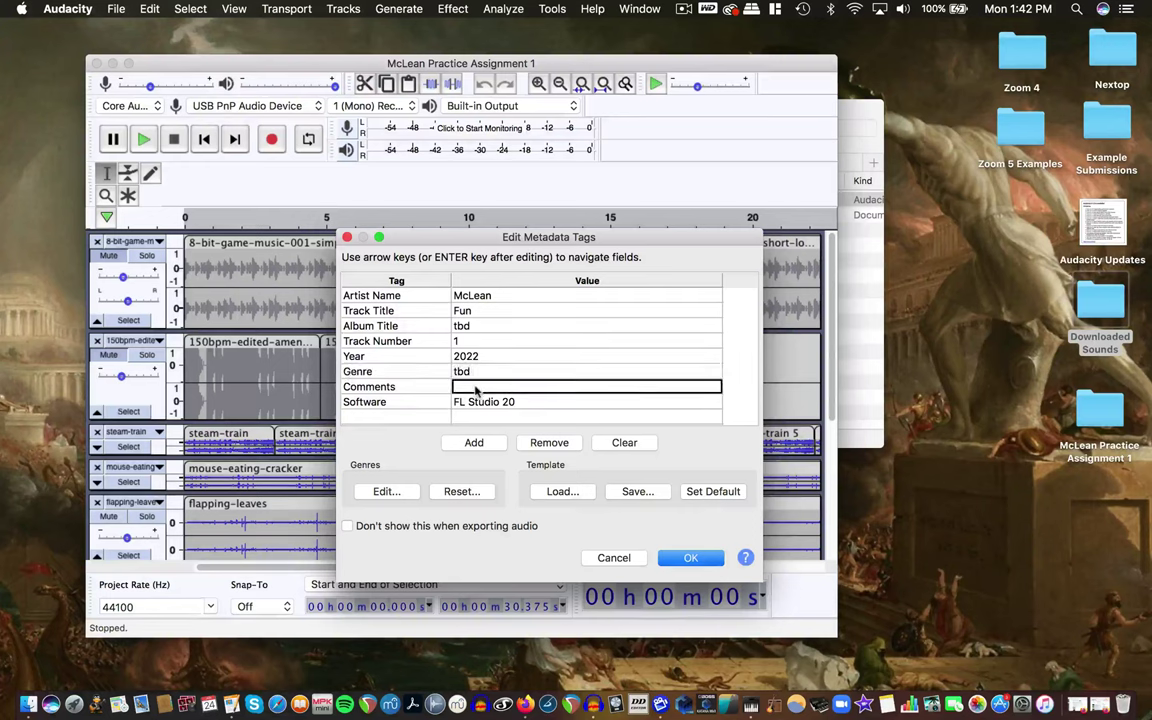
pyautogui.write('h')
pyautogui.press('BackSpace')
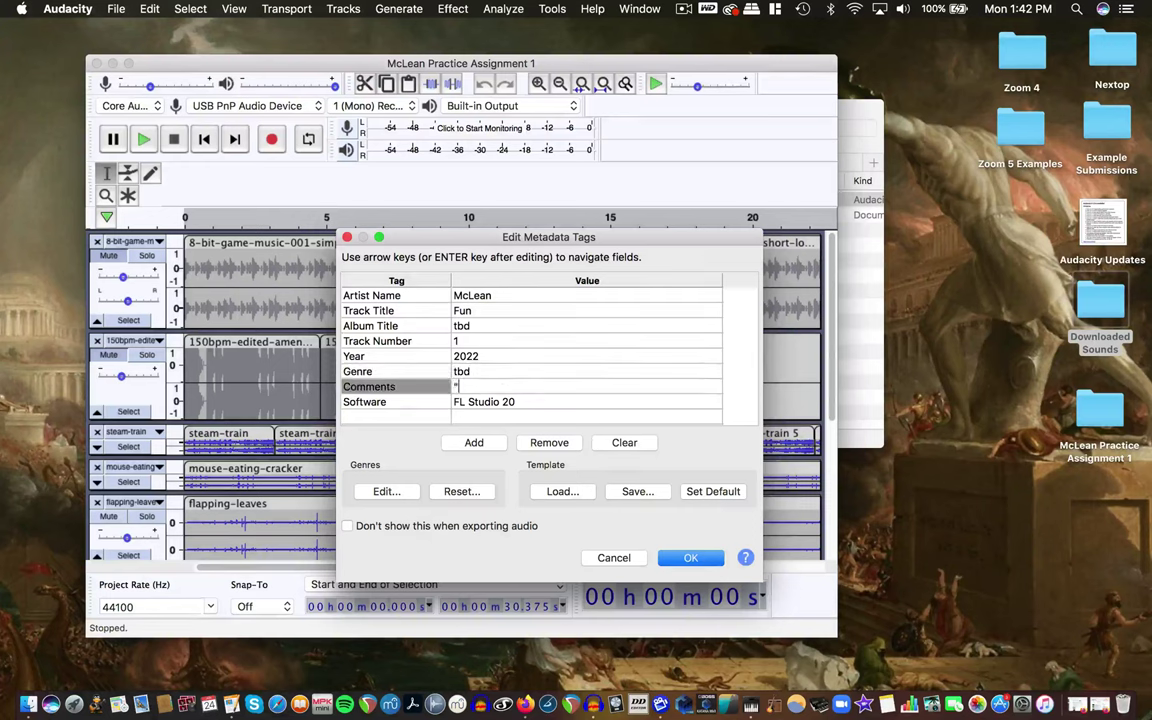
pyautogui.write('"hi"')
pyautogui.press('Return')
# Keep FL Studio 20 as the Software tag and confirm the metadata to complete the WAV export.
pyautogui.click(545, 404)
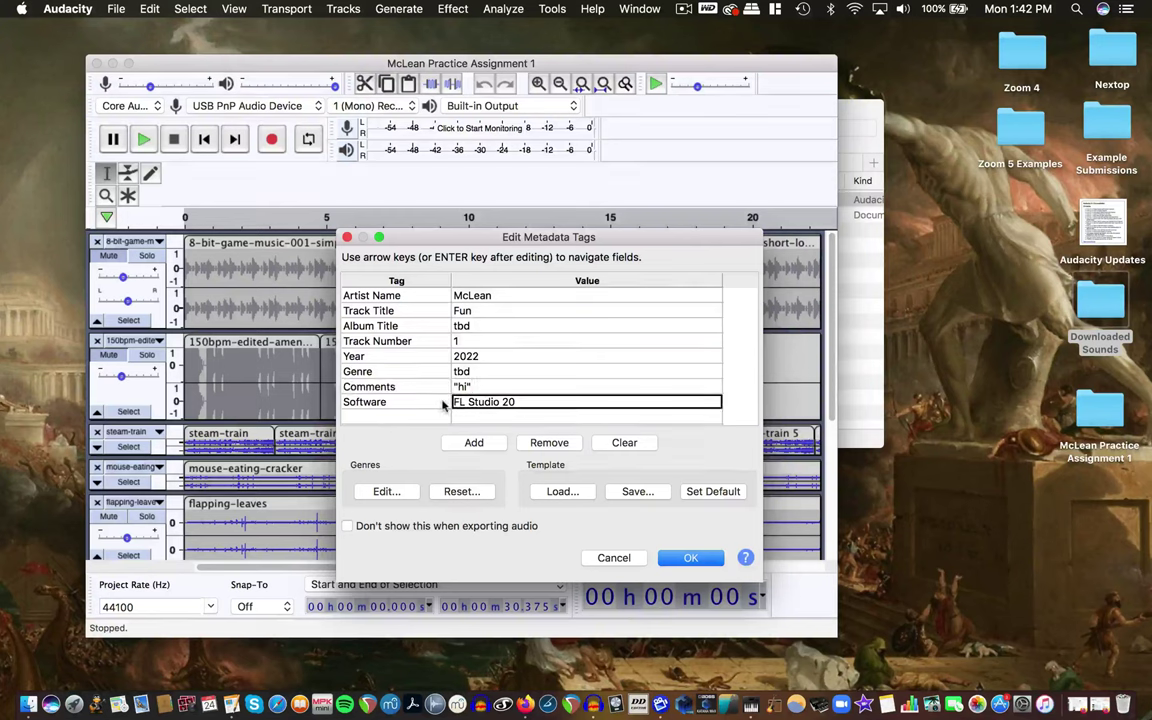
pyautogui.tripleClick(527, 402)
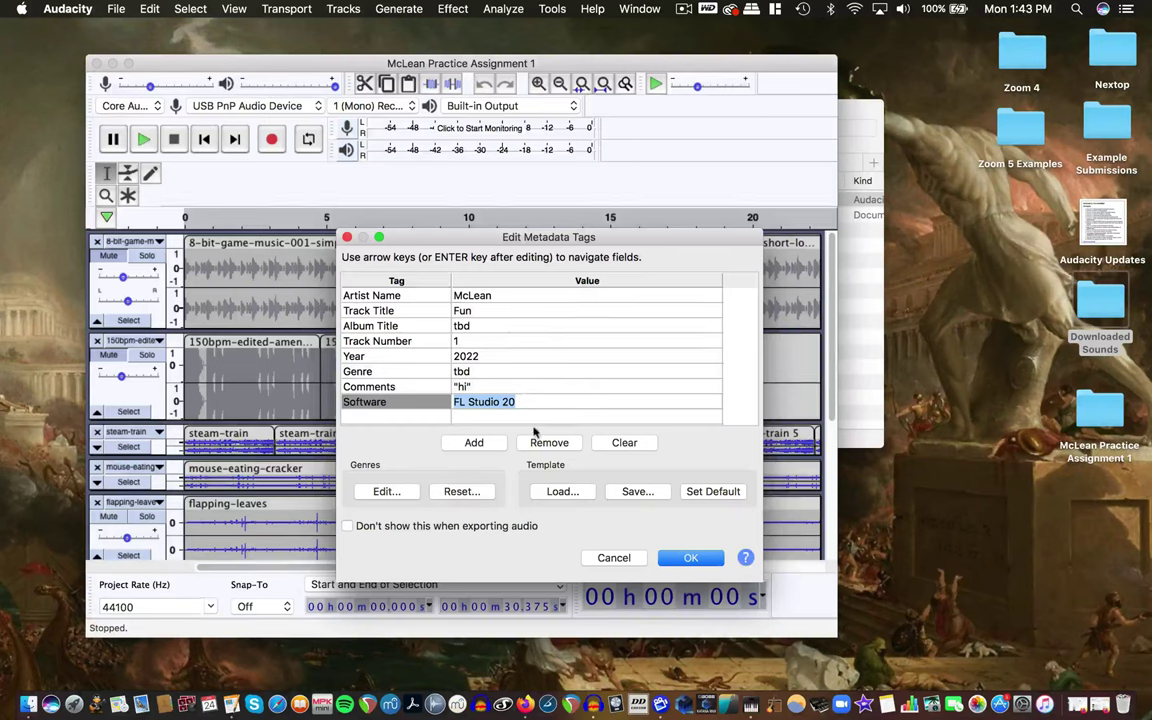
pyautogui.click(688, 563)
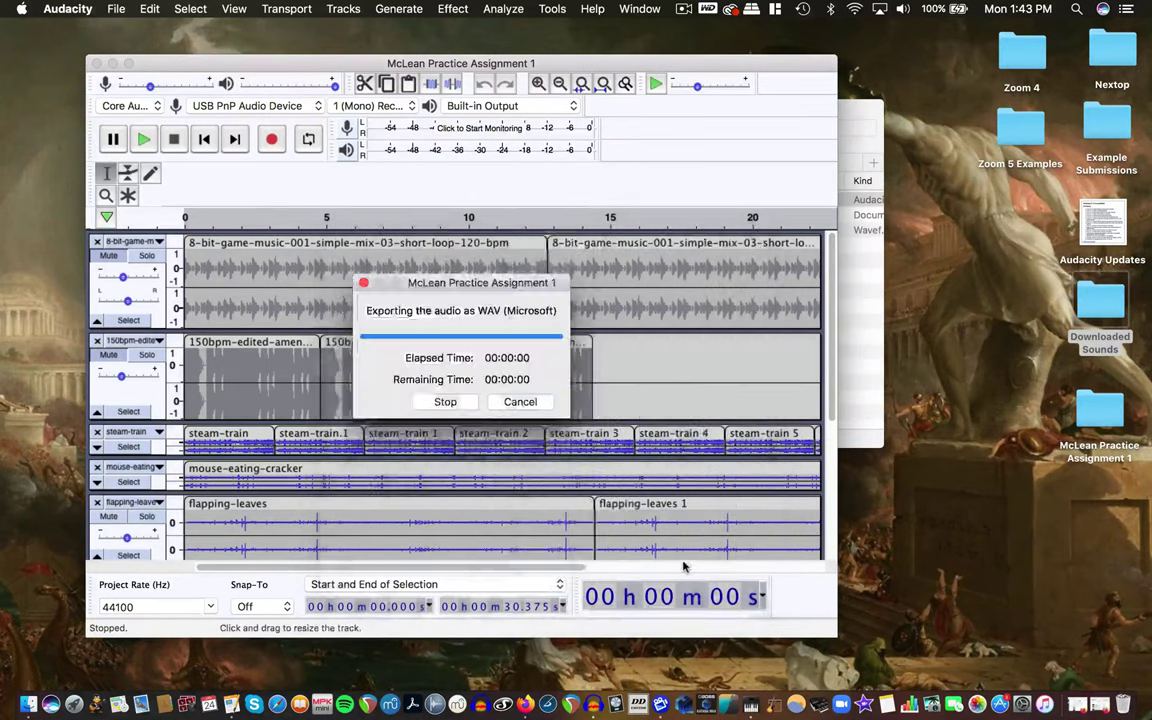
pyautogui.click(684, 567)
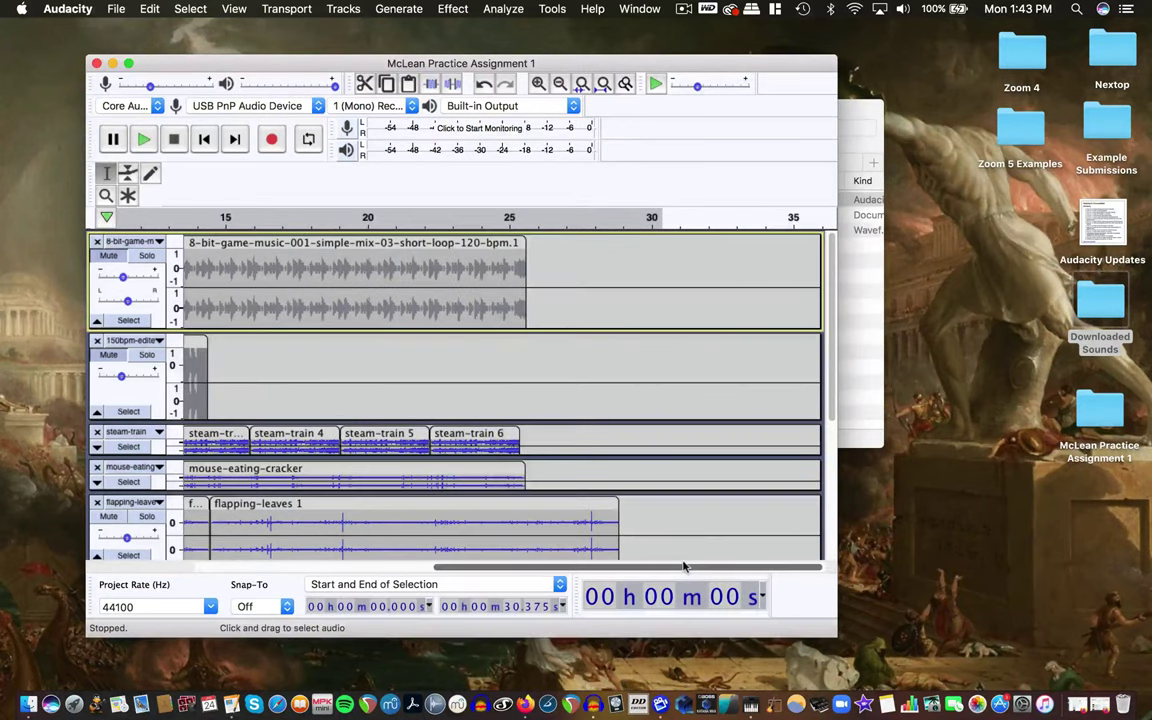
# Inspect the exported WAV file's information in the Practice Assignment 1 folder, then close the folder and return to the project window.
pyautogui.doubleClick(1080, 411)
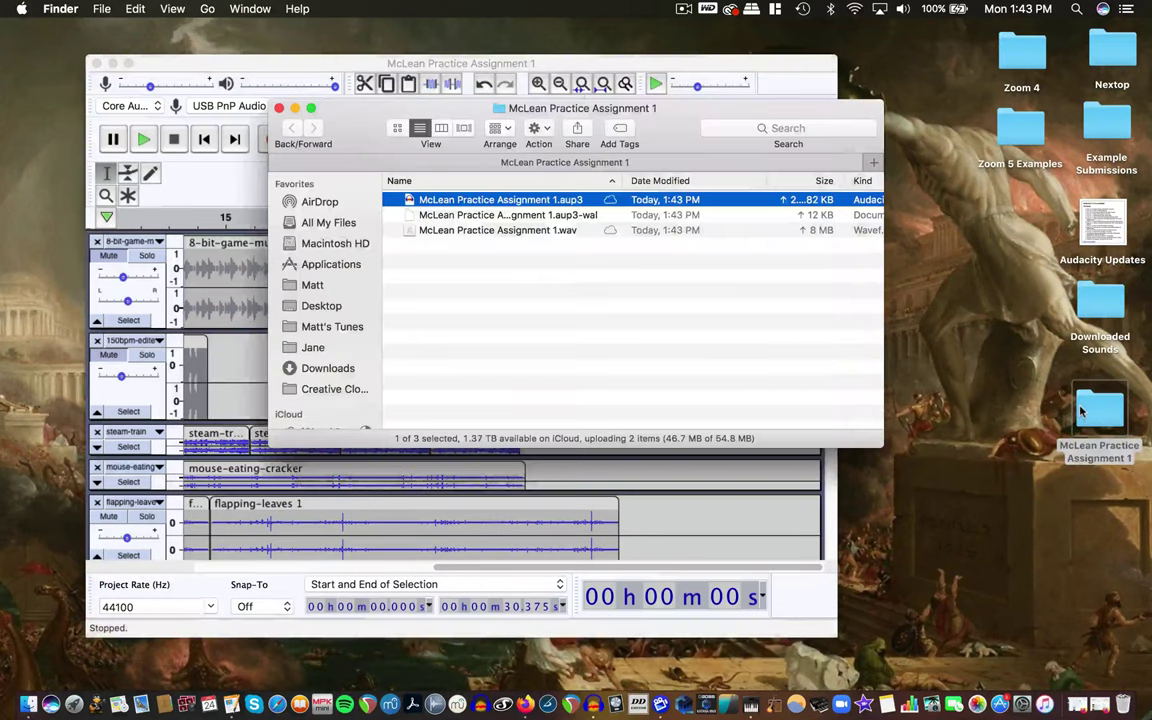
pyautogui.click(510, 232)
pyautogui.press('super+i')
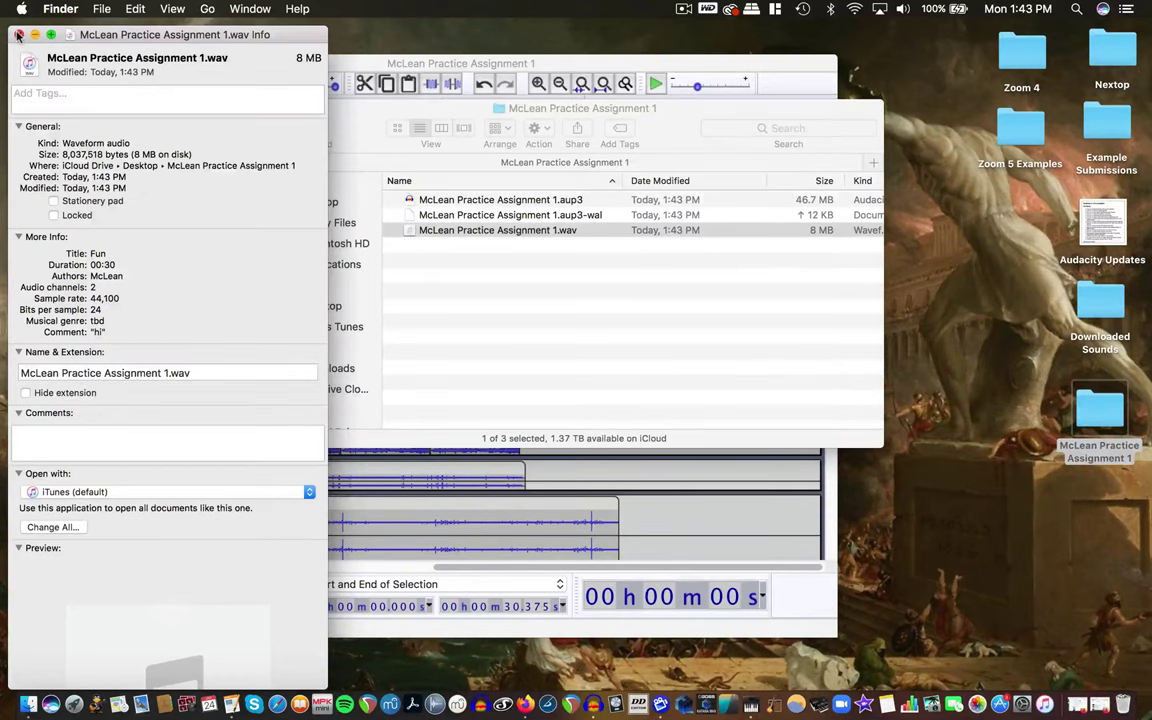
pyautogui.click(18, 35)
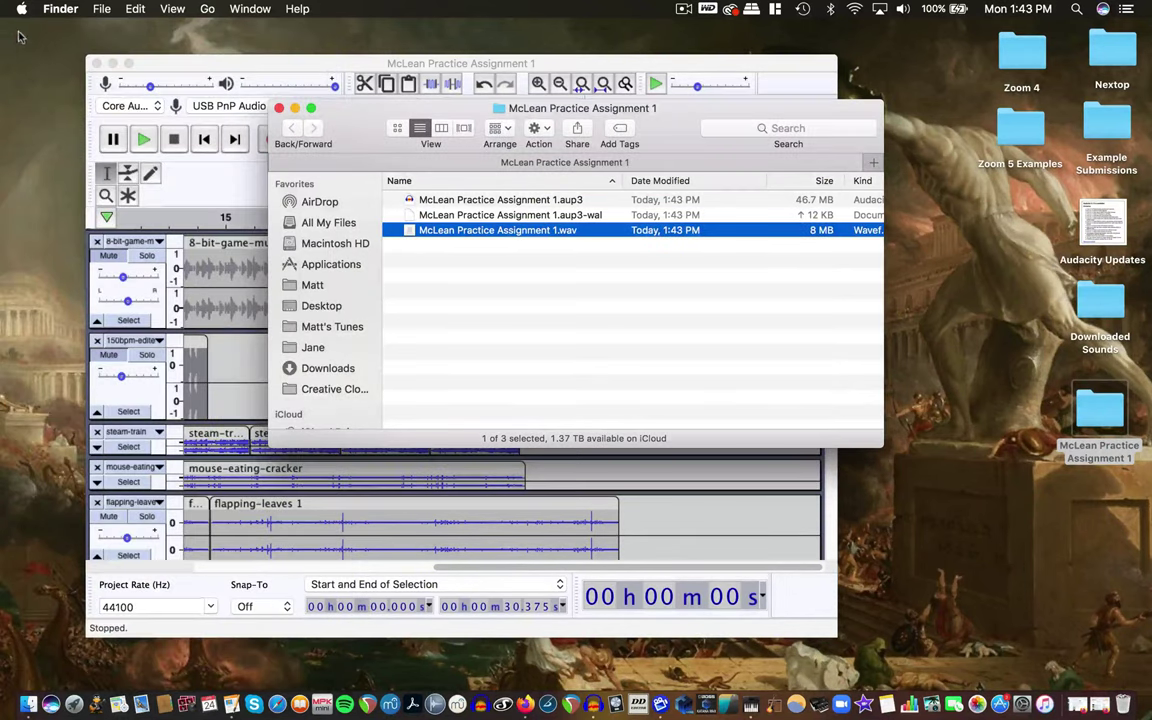
pyautogui.click(280, 108)
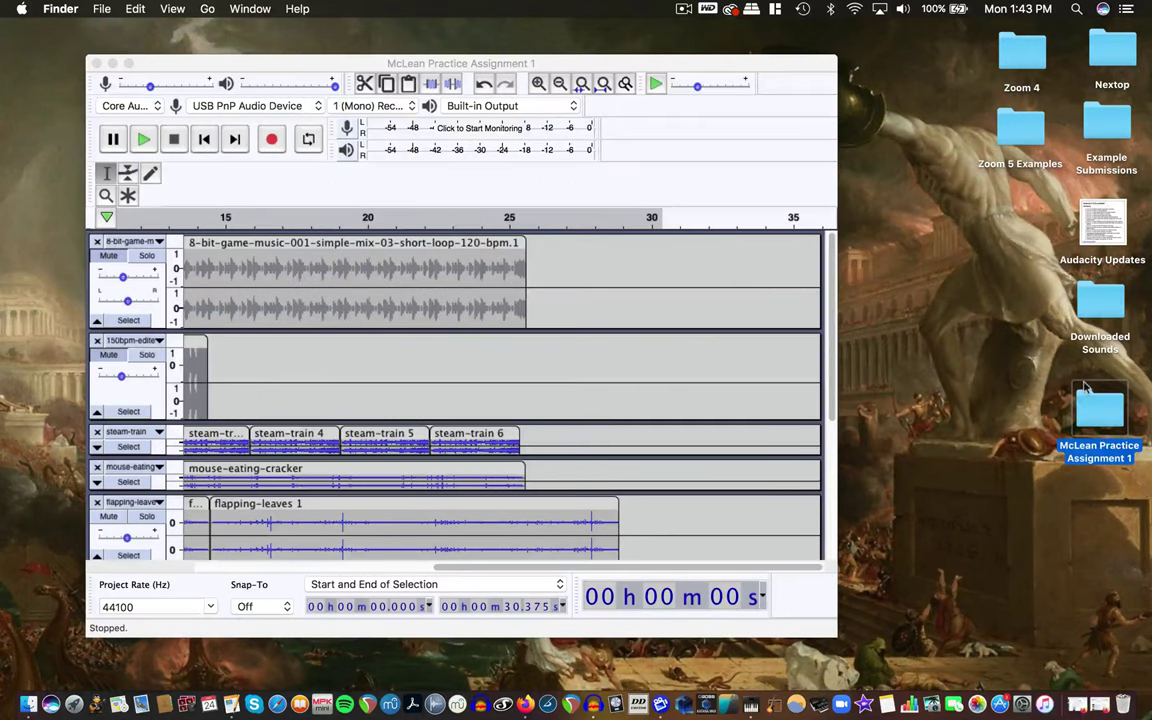
pyautogui.click(768, 400)
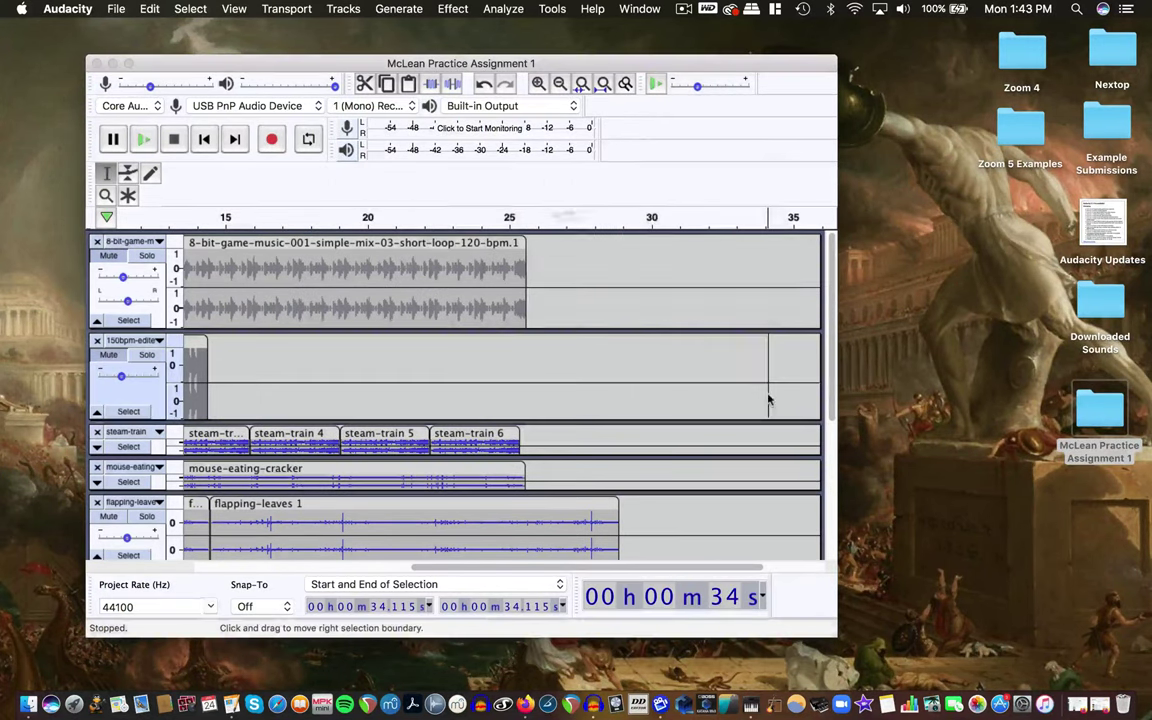
# Close the mix project without saving, check the contents of the Practice Assignment 1 folder, and close the folder.
pyautogui.press('super+w')
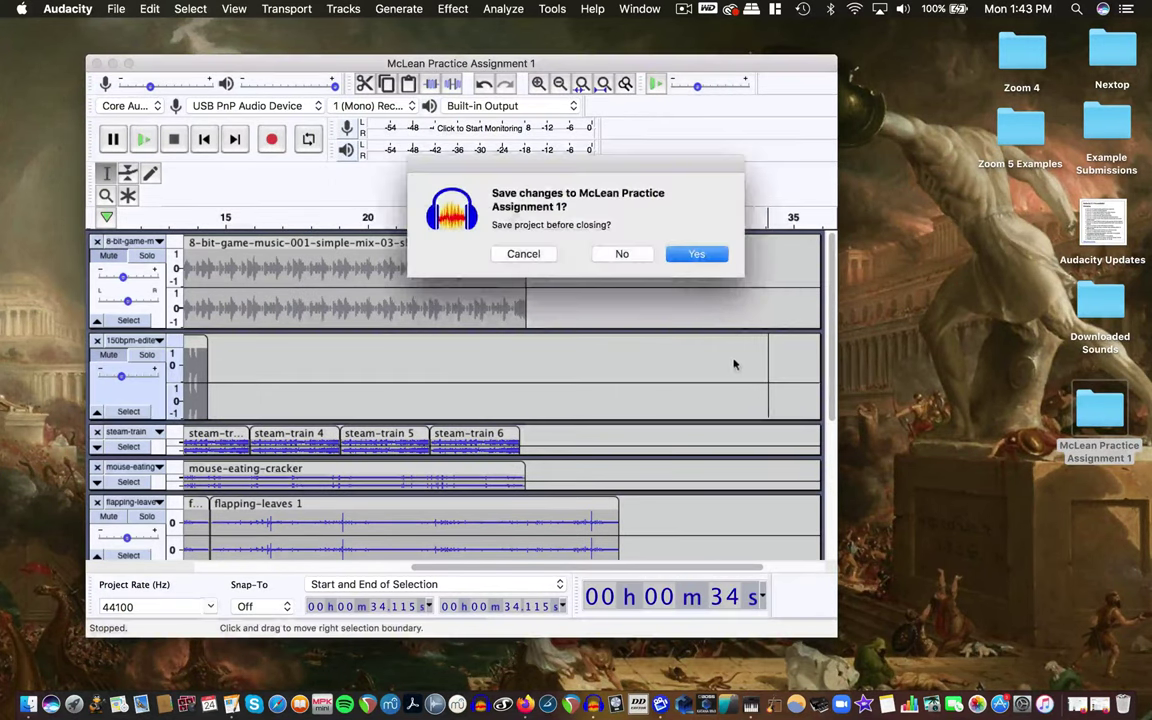
pyautogui.click(622, 254)
pyautogui.click(1099, 407)
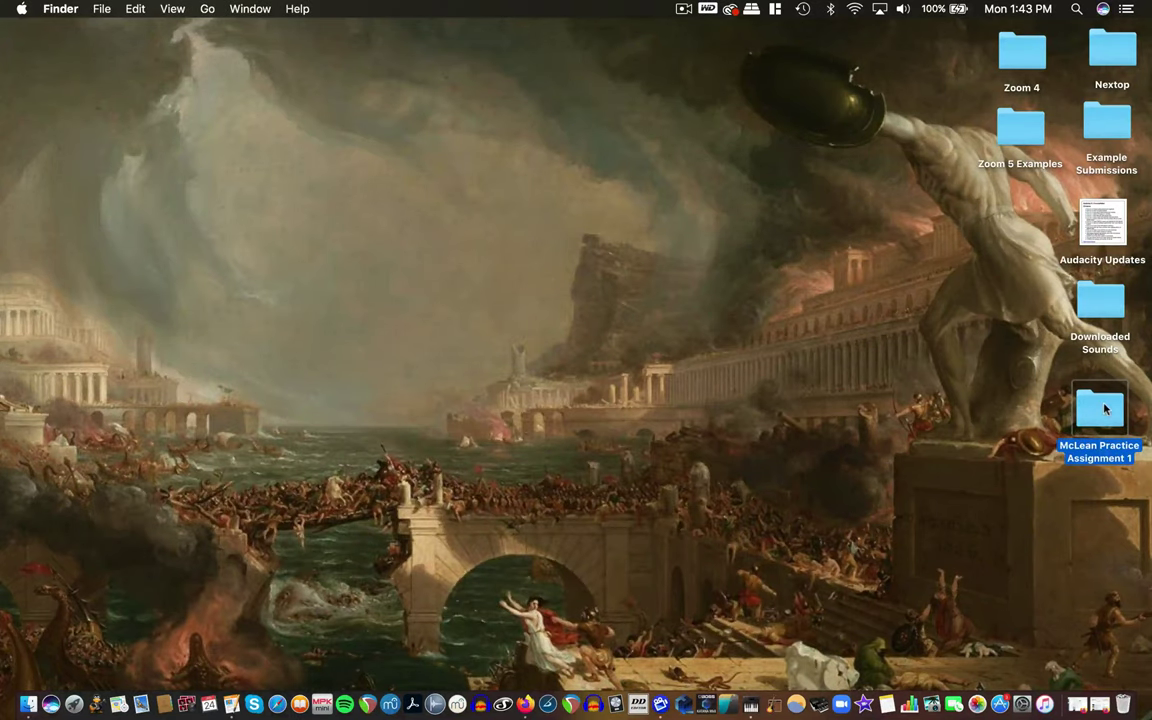
pyautogui.doubleClick(1104, 407)
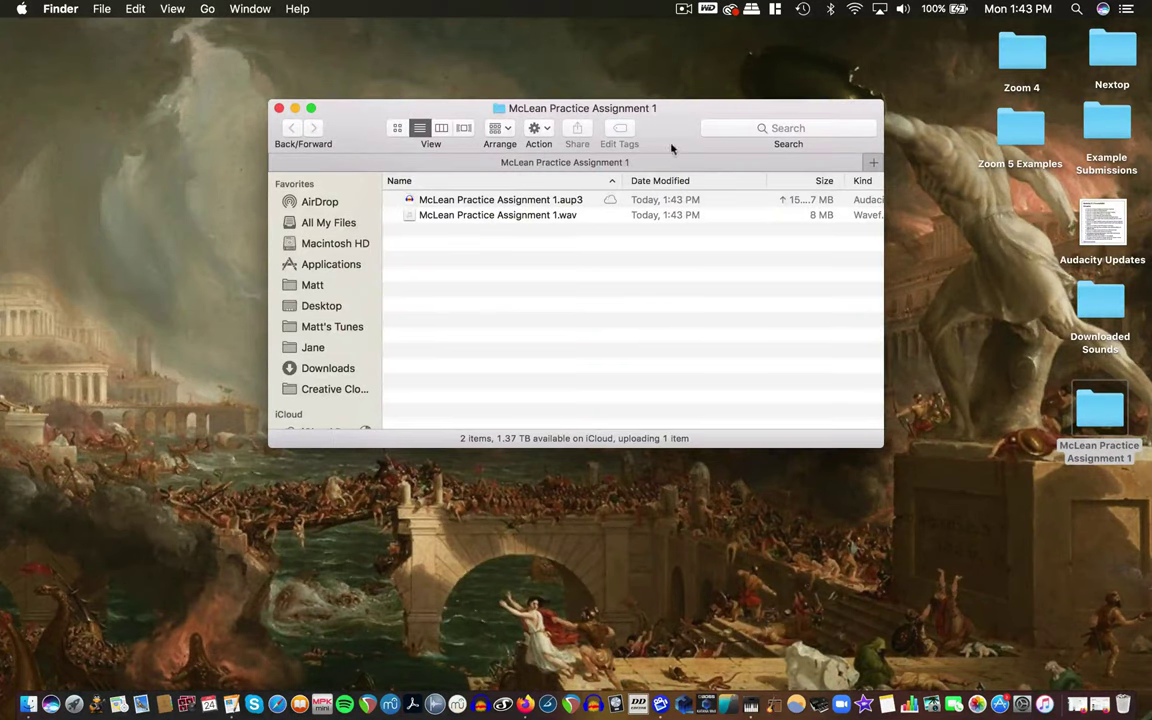
pyautogui.click(279, 108)
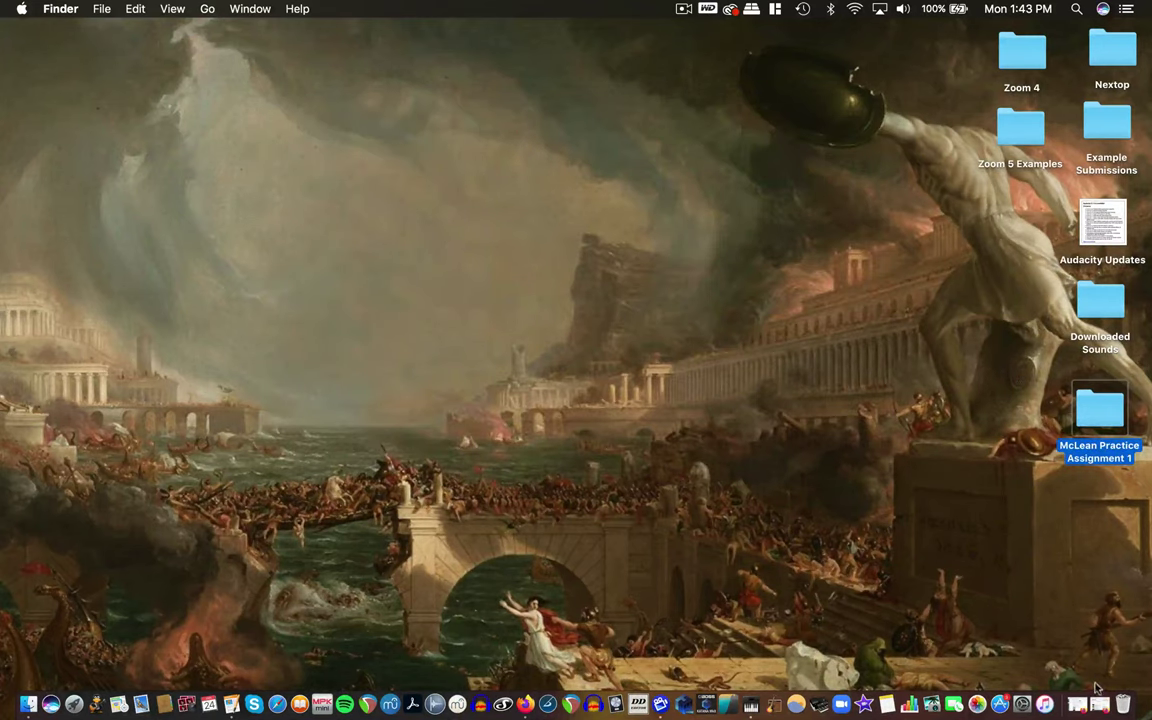
# Open an empty Audacity project window and import the exported Practice Assignment 1 WAV from its folder.
pyautogui.click(588, 680)
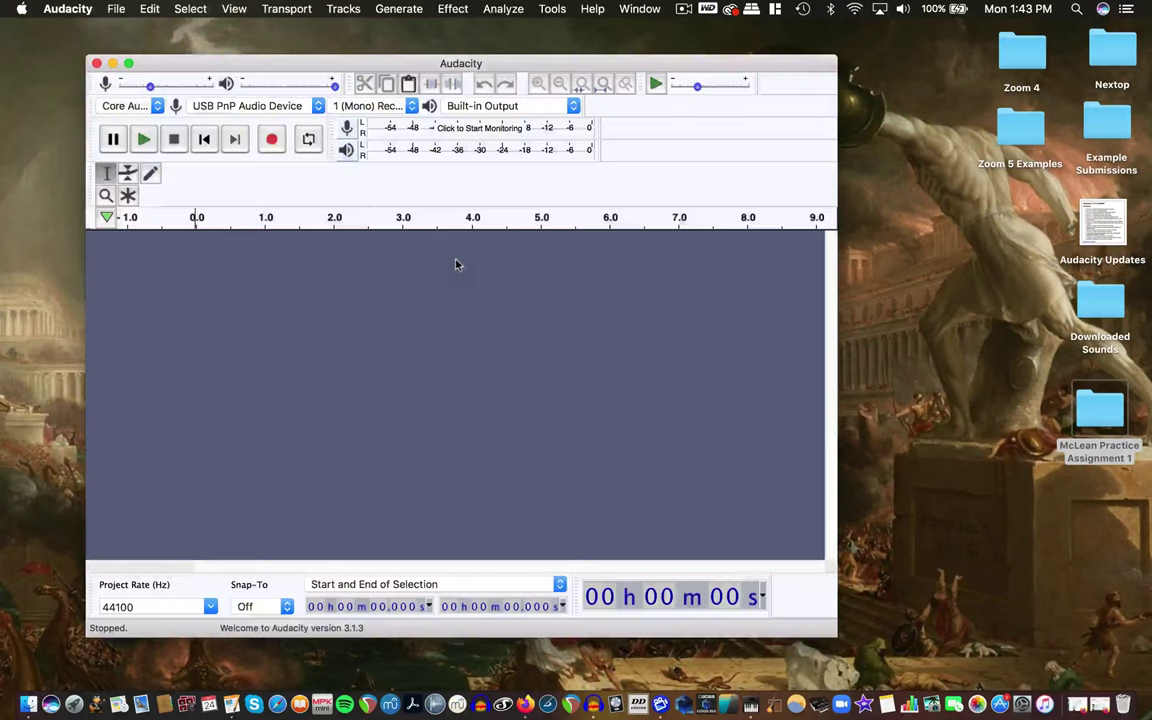
pyautogui.doubleClick(1085, 398)
pyautogui.moveTo(395, 113); pyautogui.dragTo(645, 121)
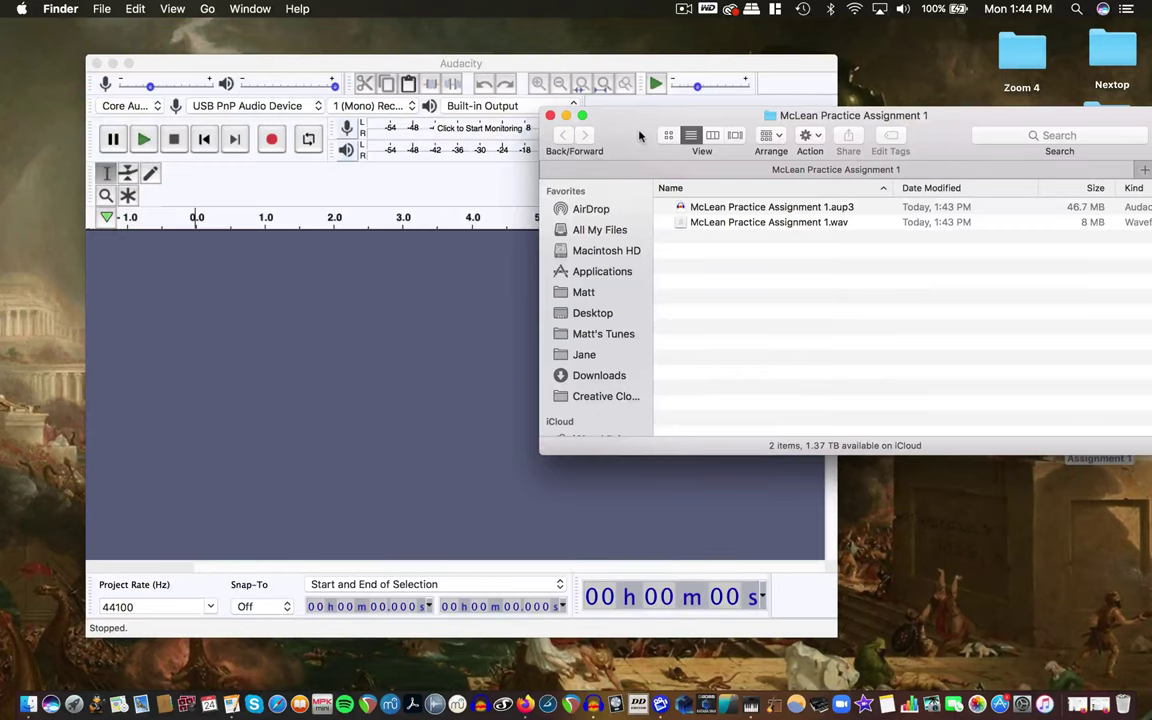
pyautogui.click(701, 223)
pyautogui.moveTo(701, 223); pyautogui.dragTo(202, 252)
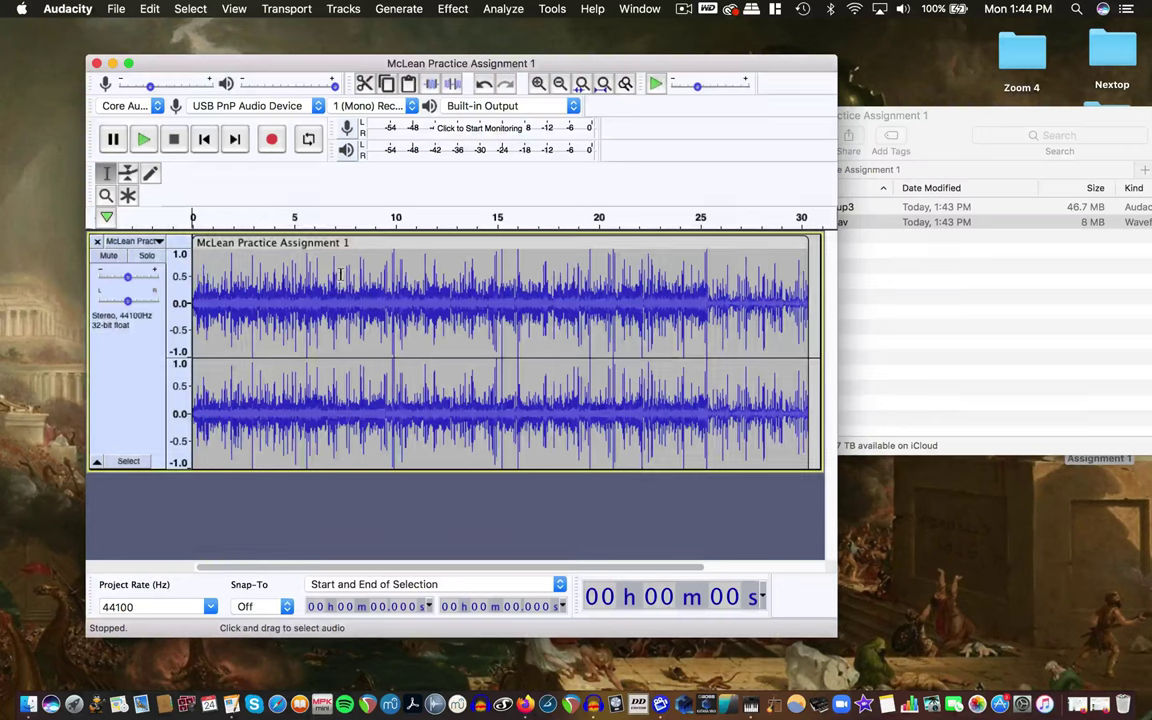
# Set the project rate to 48000 Hz and resample the whole imported stereo track to 48000 Hz.
pyautogui.click(210, 607)
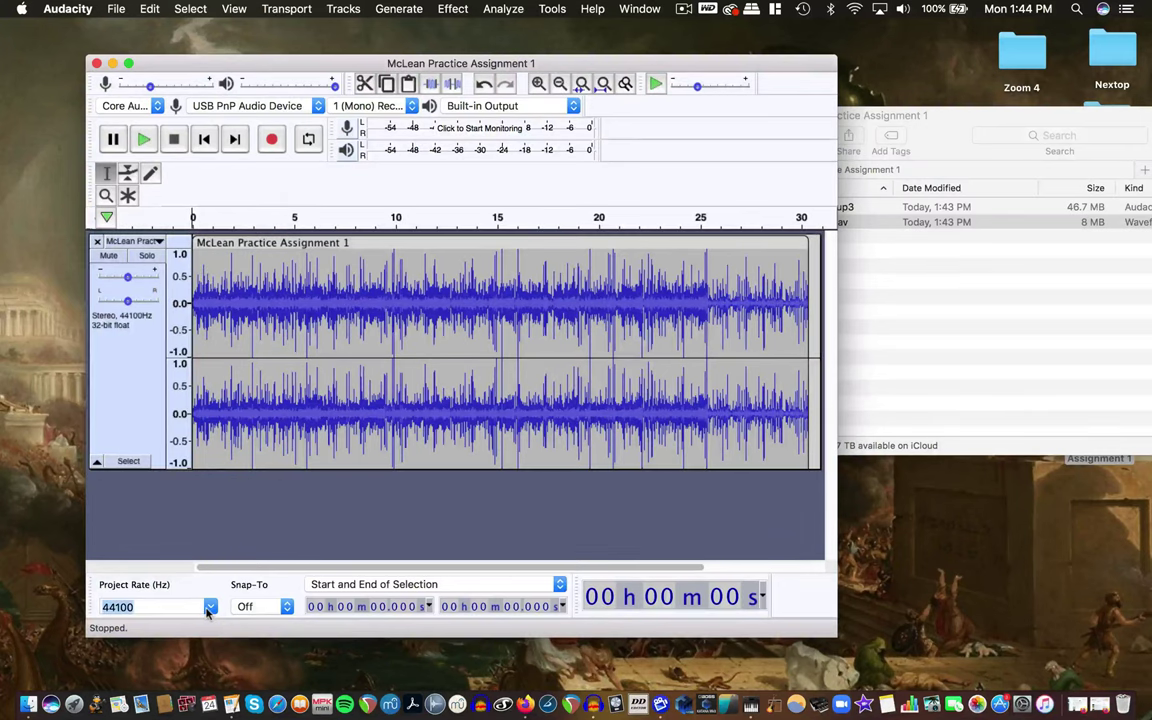
pyautogui.click(134, 487)
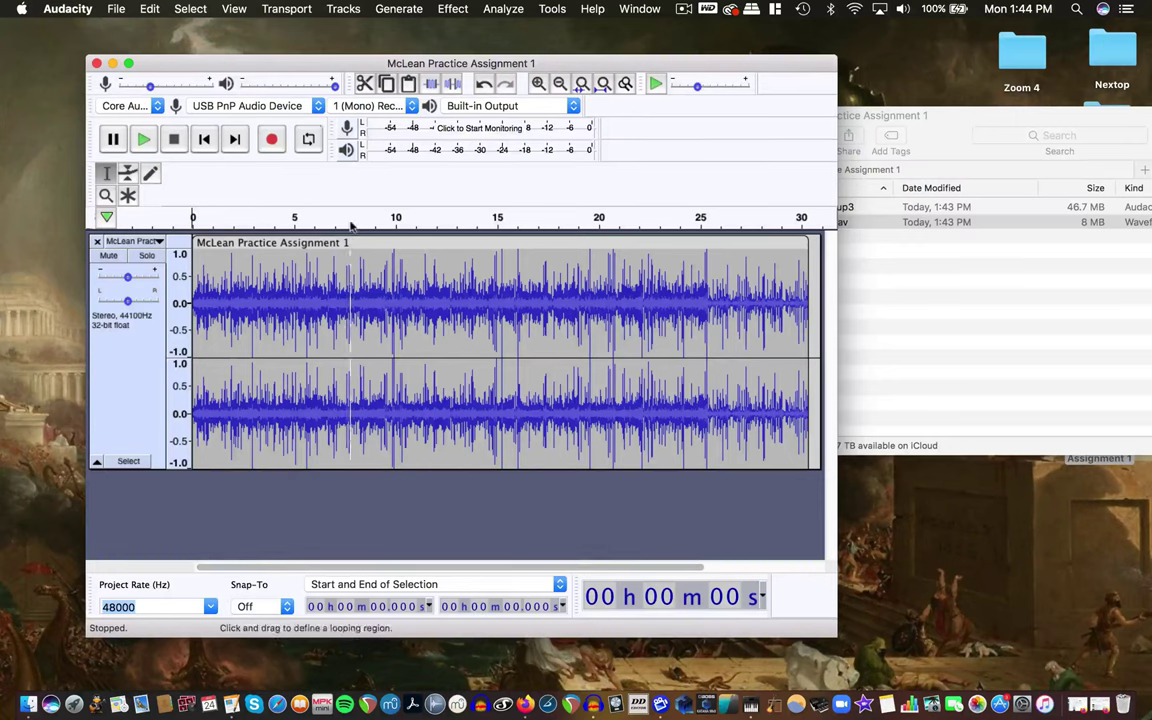
pyautogui.click(324, 252)
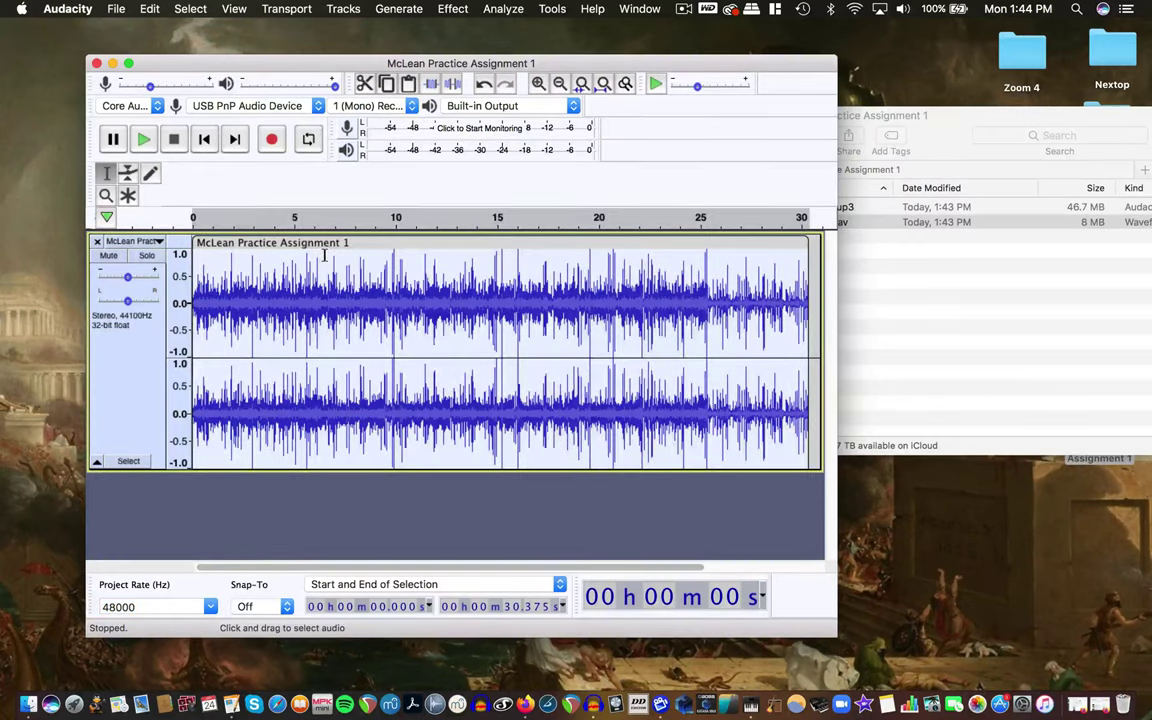
pyautogui.click(346, 9)
pyautogui.click(362, 68)
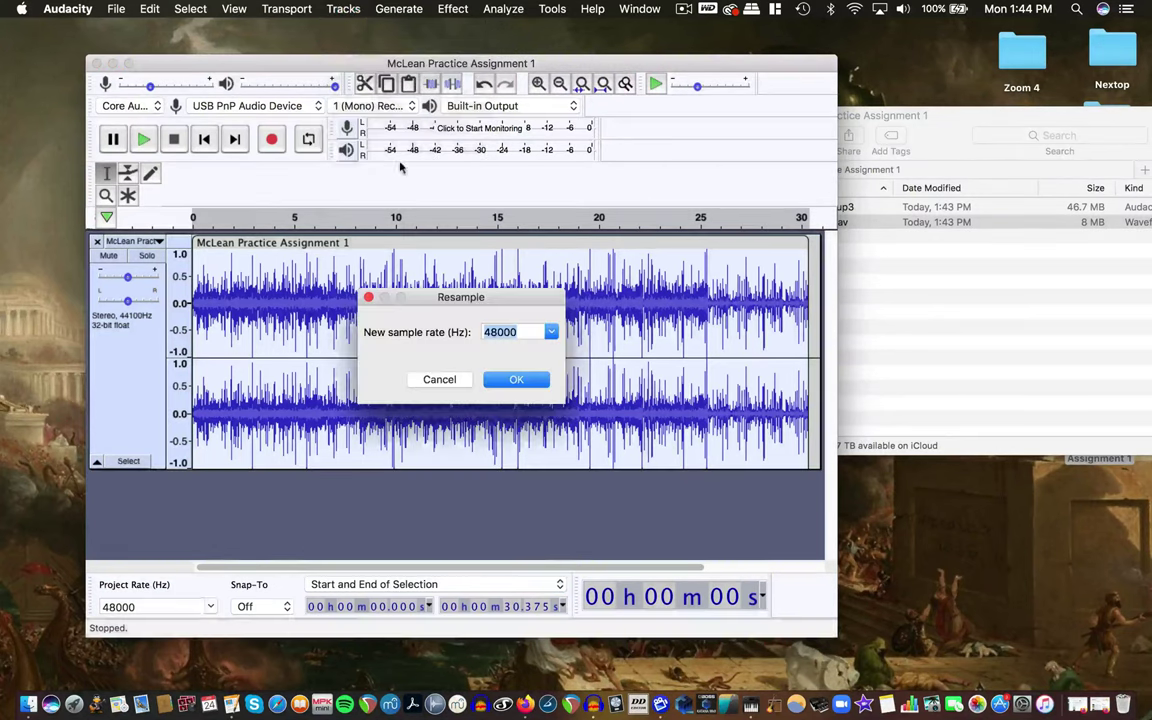
pyautogui.click(551, 332)
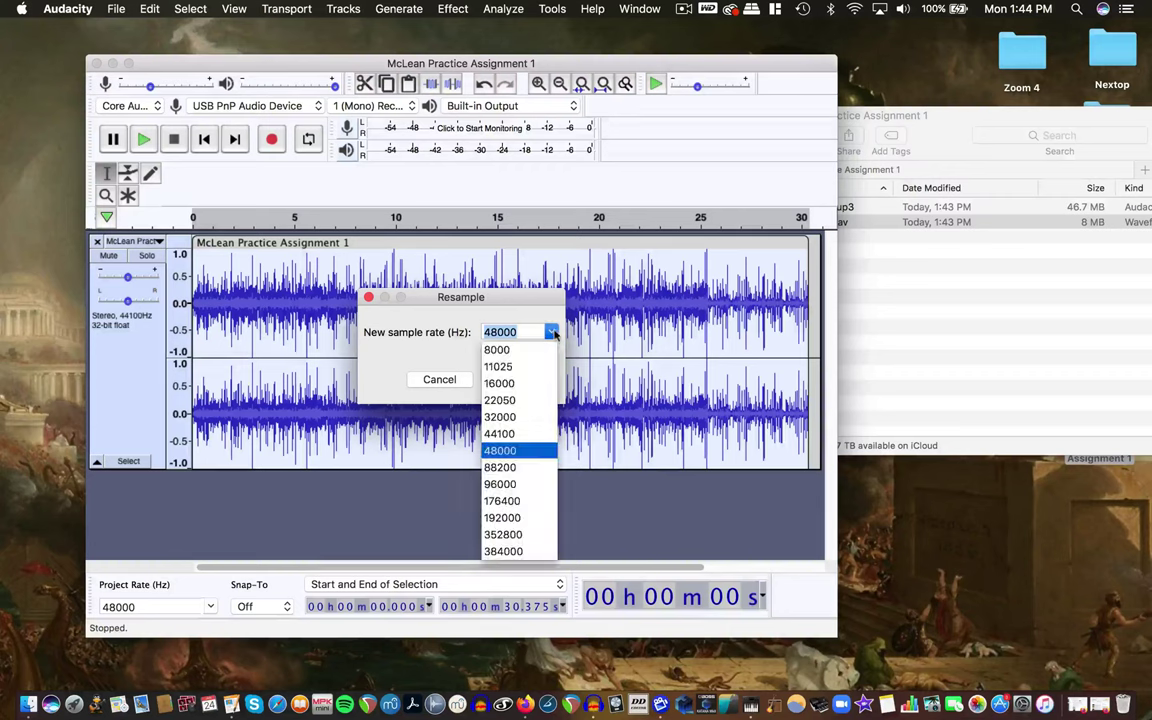
pyautogui.click(522, 450)
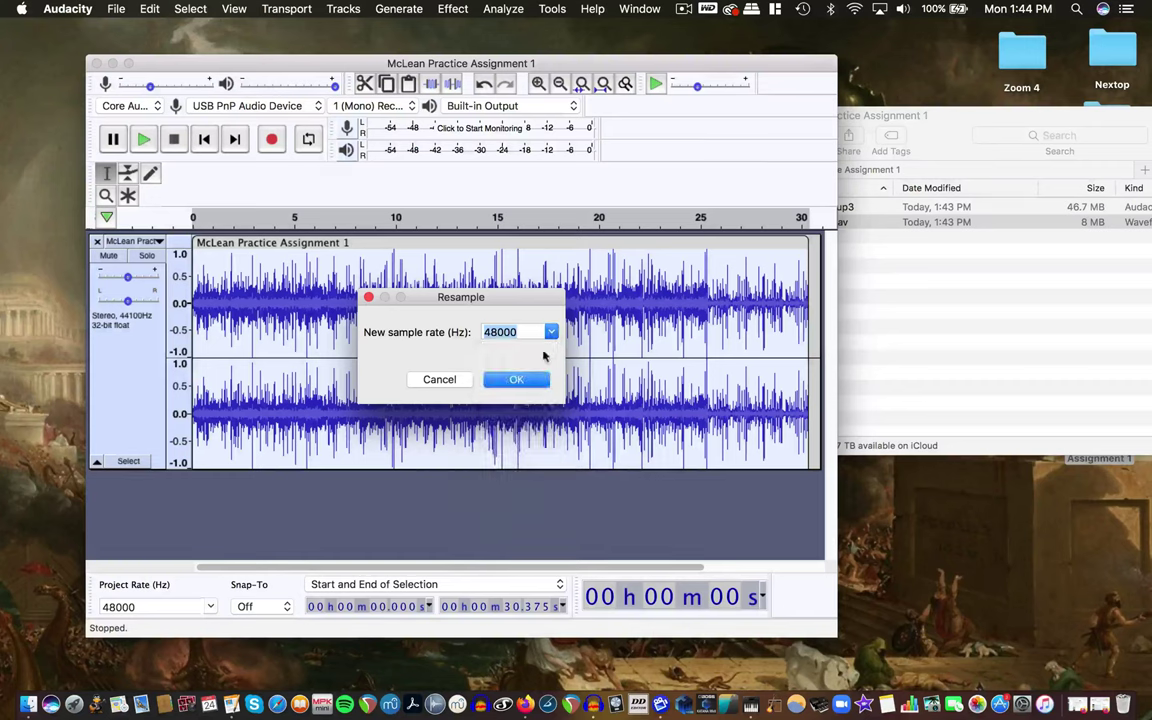
pyautogui.click(516, 380)
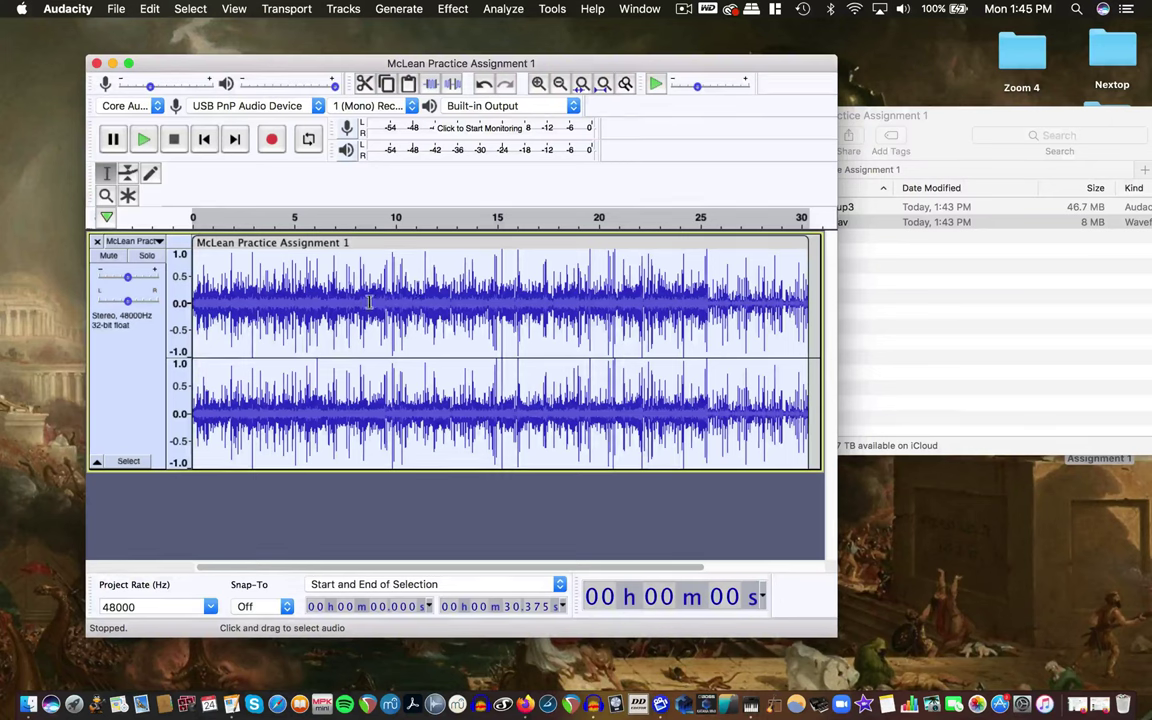
# Select all the audio and start an audio export with M4A (AAC) Files (FFmpeg) as the file type.
pyautogui.click(338, 281)
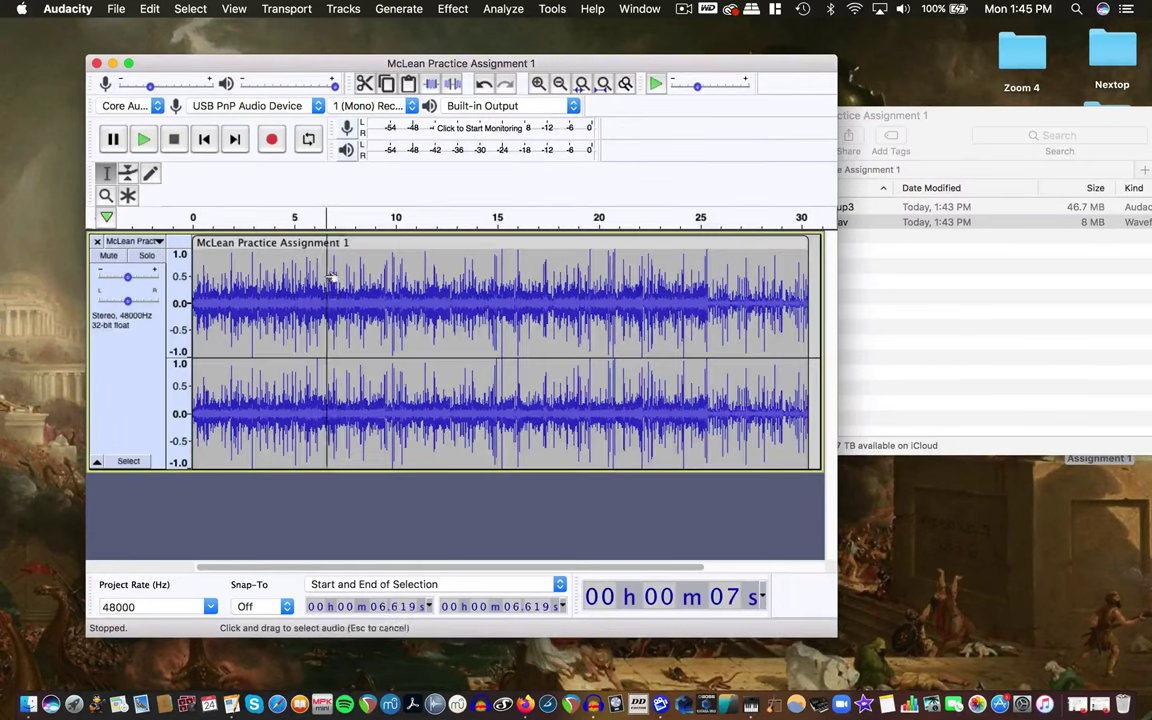
pyautogui.press('super+a')
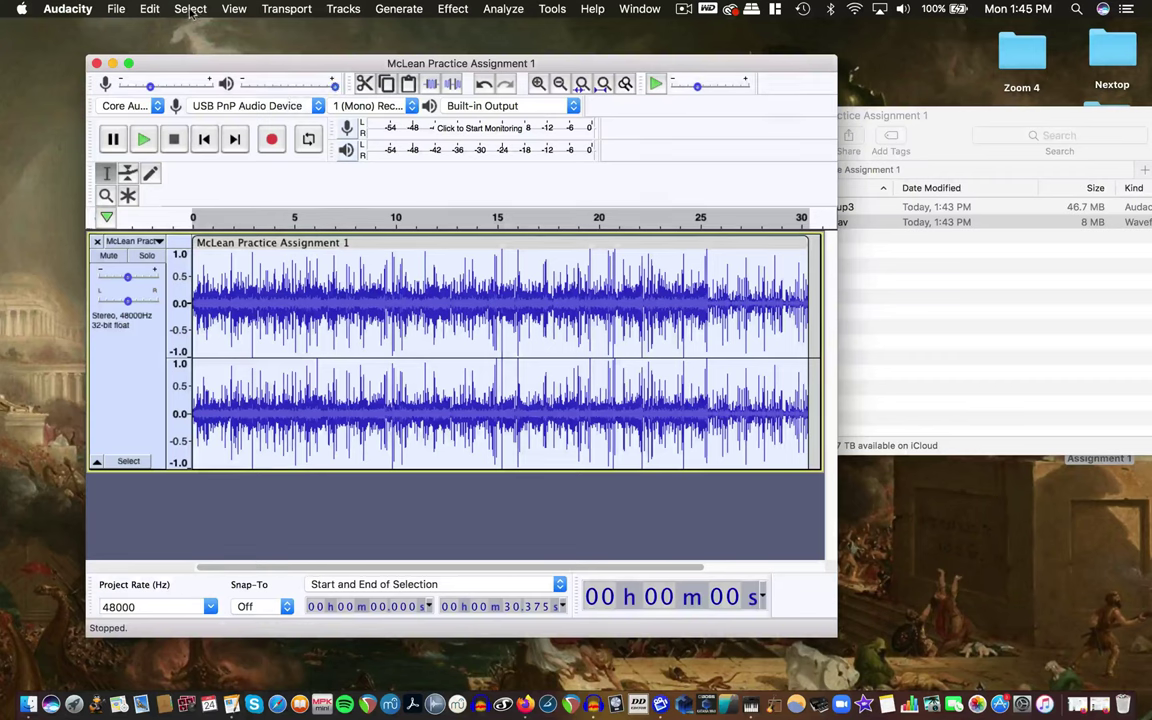
pyautogui.click(112, 12)
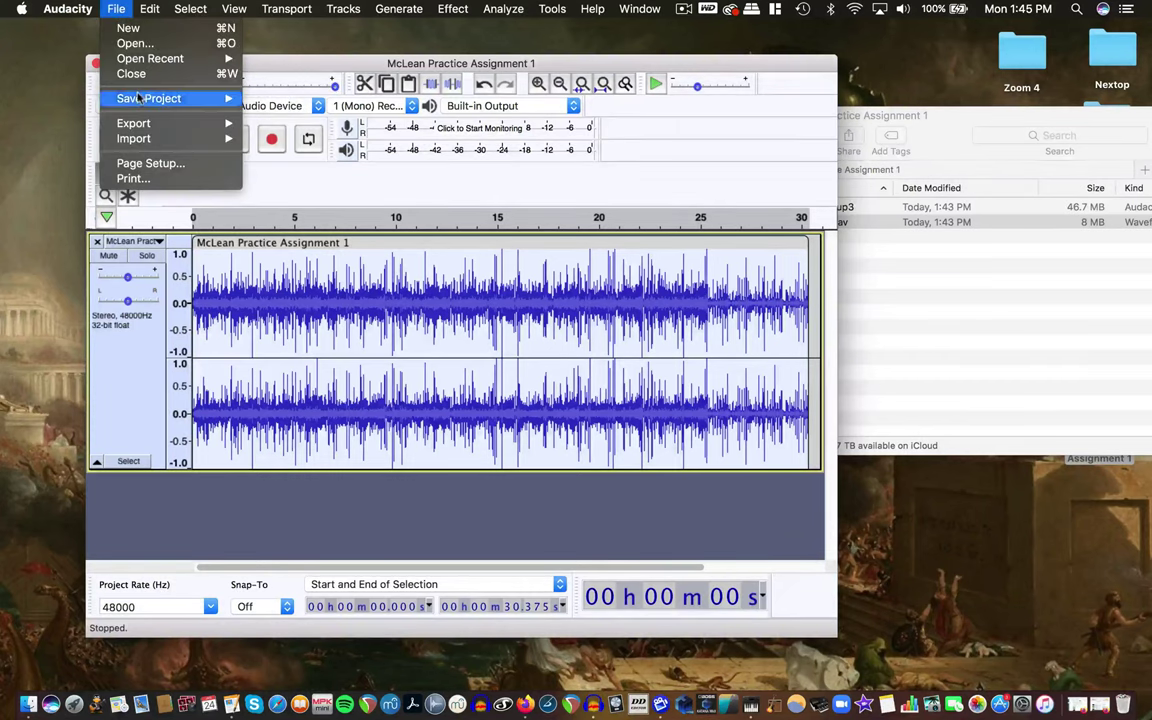
pyautogui.moveTo(160, 123)
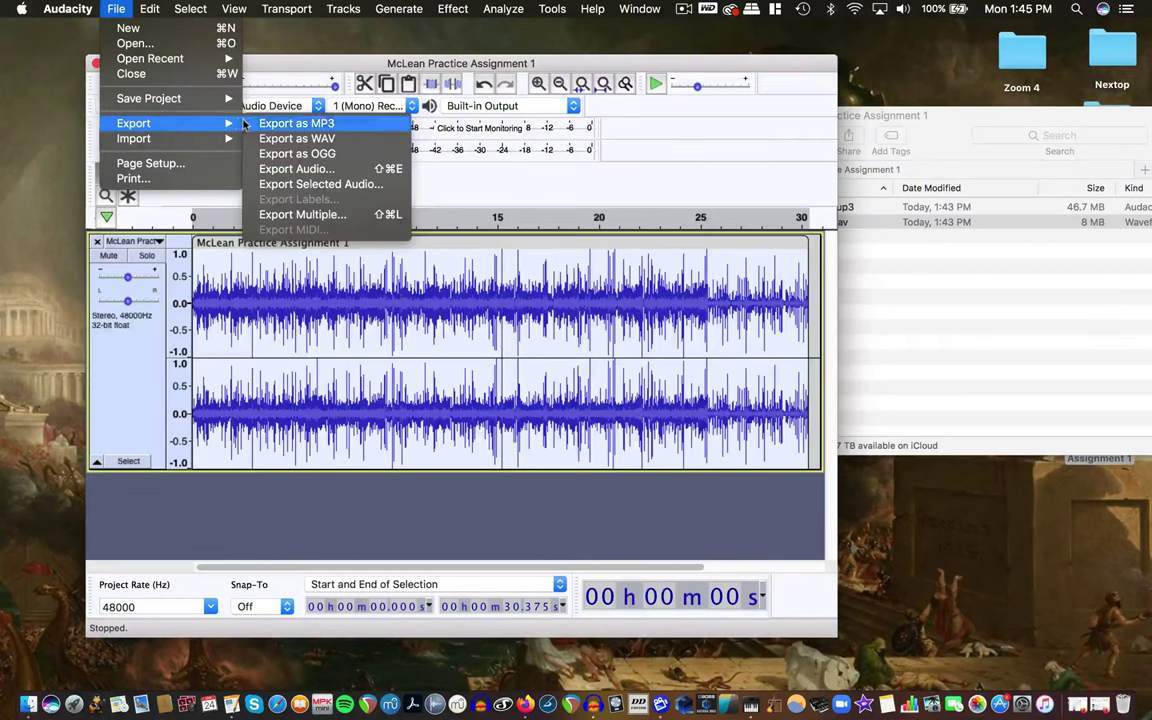
pyautogui.click(307, 170)
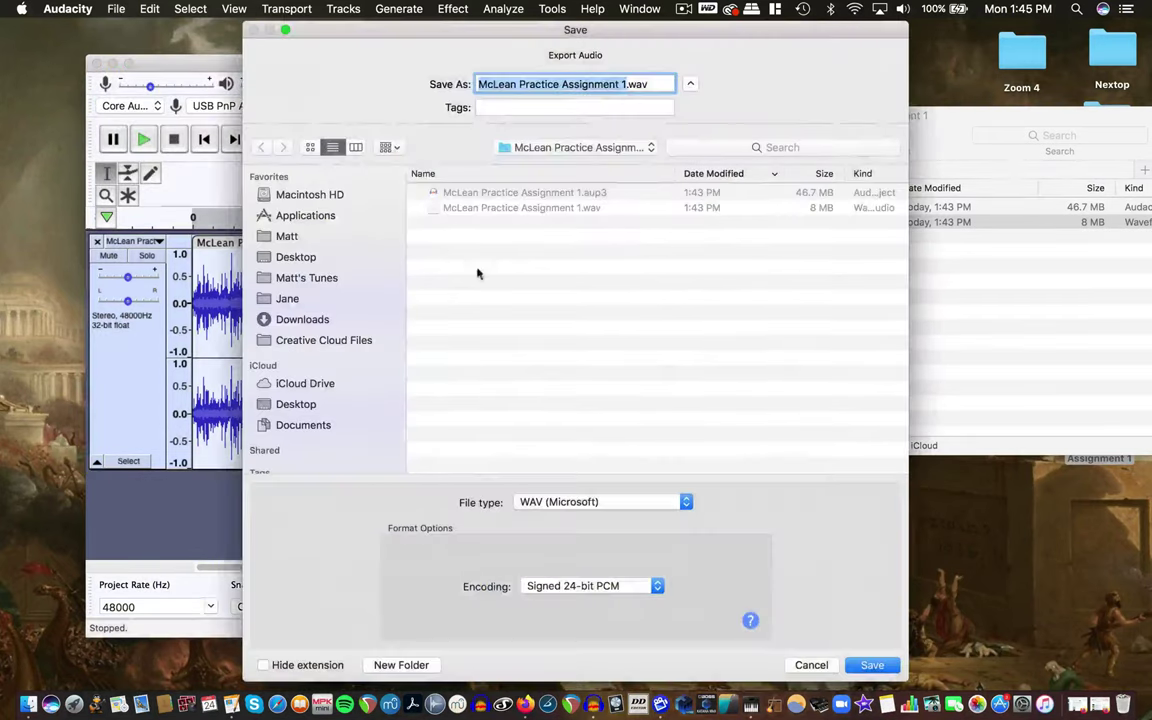
pyautogui.click(603, 505)
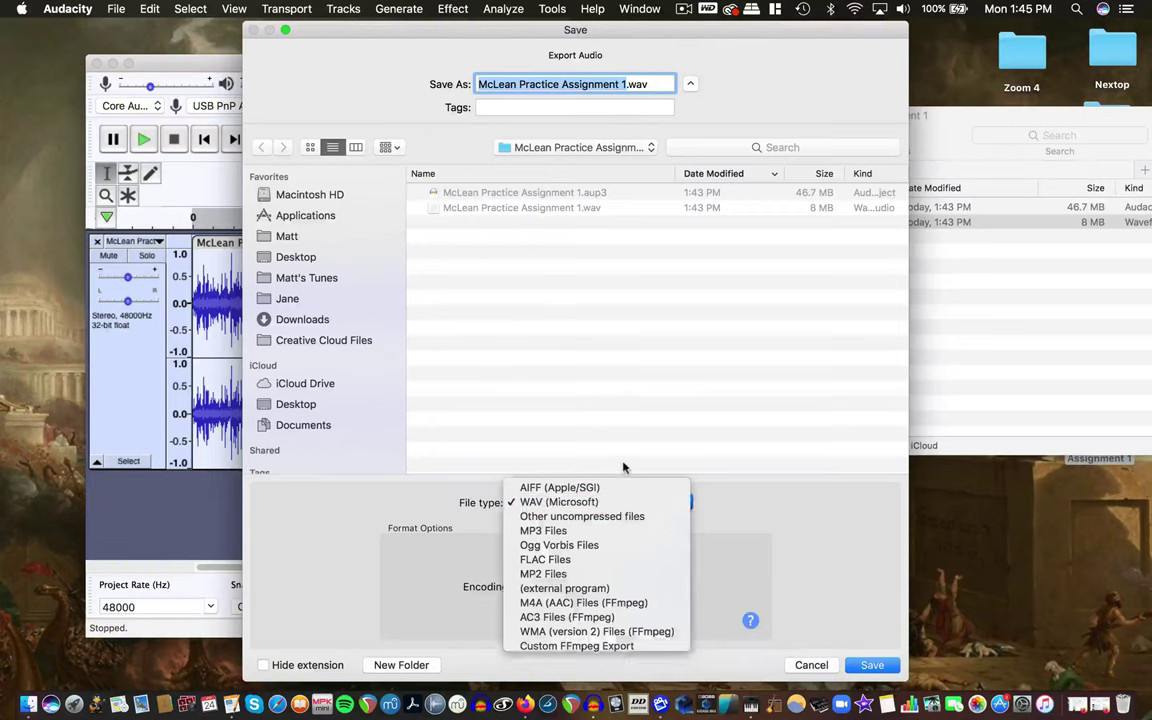
pyautogui.click(600, 502)
pyautogui.click(570, 504)
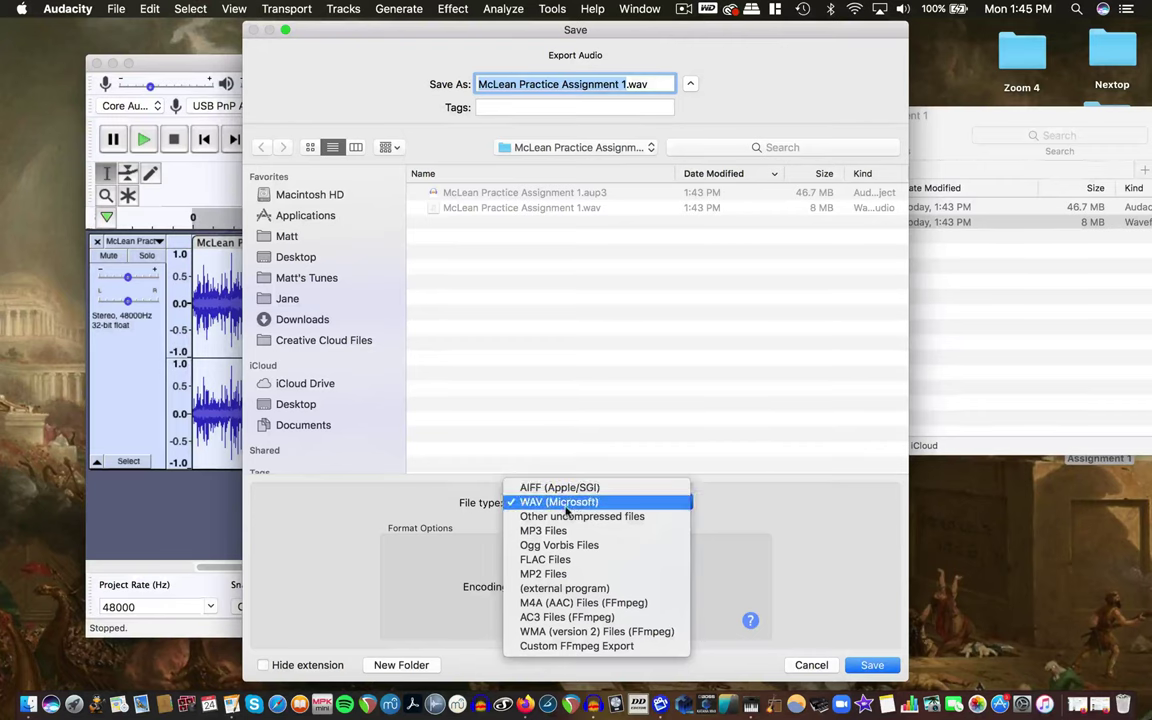
pyautogui.click(600, 603)
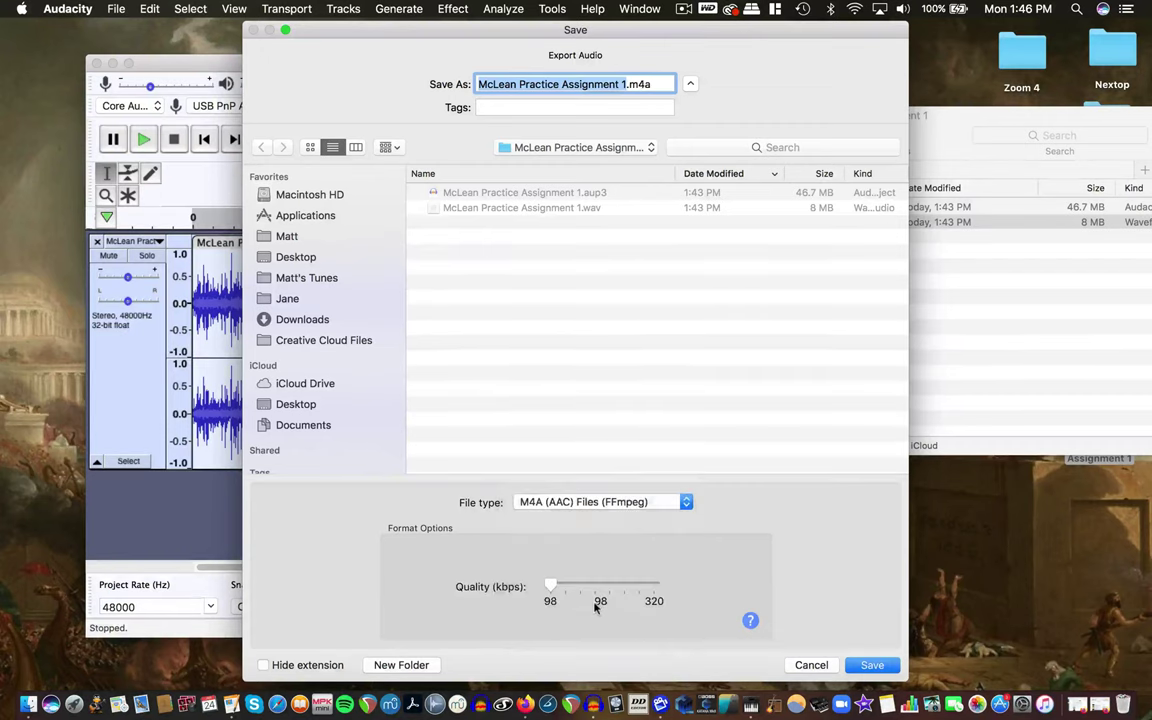
# Raise the M4A export quality to 320 kbps and set it back to 98 kbps.
pyautogui.moveTo(550, 584); pyautogui.dragTo(653, 585)
pyautogui.moveTo(650, 585)
pyautogui.mouseDown()
pyautogui.moveTo(609, 586)
pyautogui.moveTo(658, 586)
pyautogui.mouseUp()
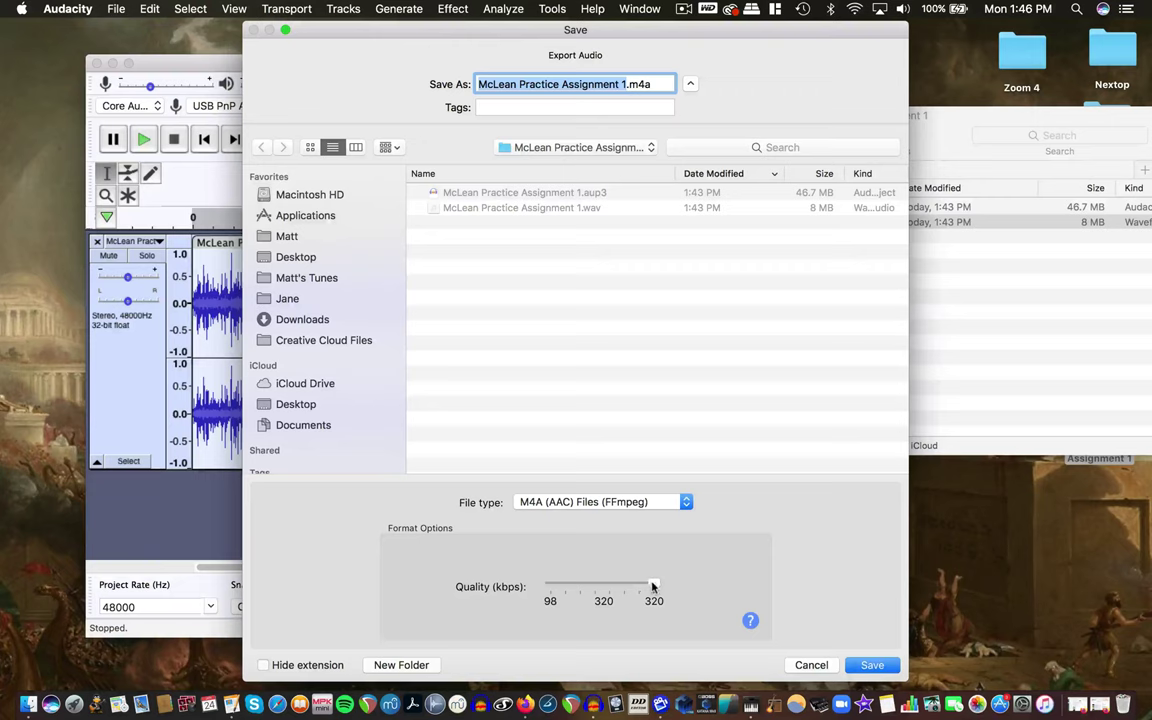
pyautogui.moveTo(653, 586); pyautogui.dragTo(548, 589)
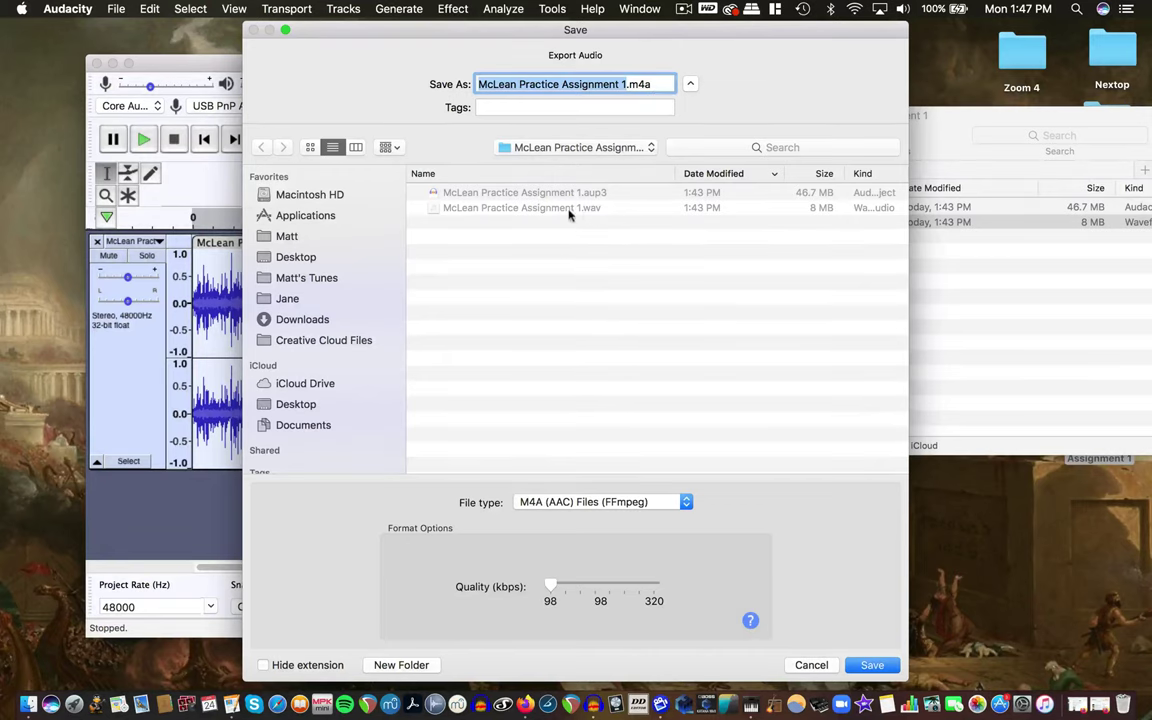
# Export the M4A into the Practice Assignment 1 folder with the existing metadata tags, and close the project without saving.
pyautogui.click(872, 667)
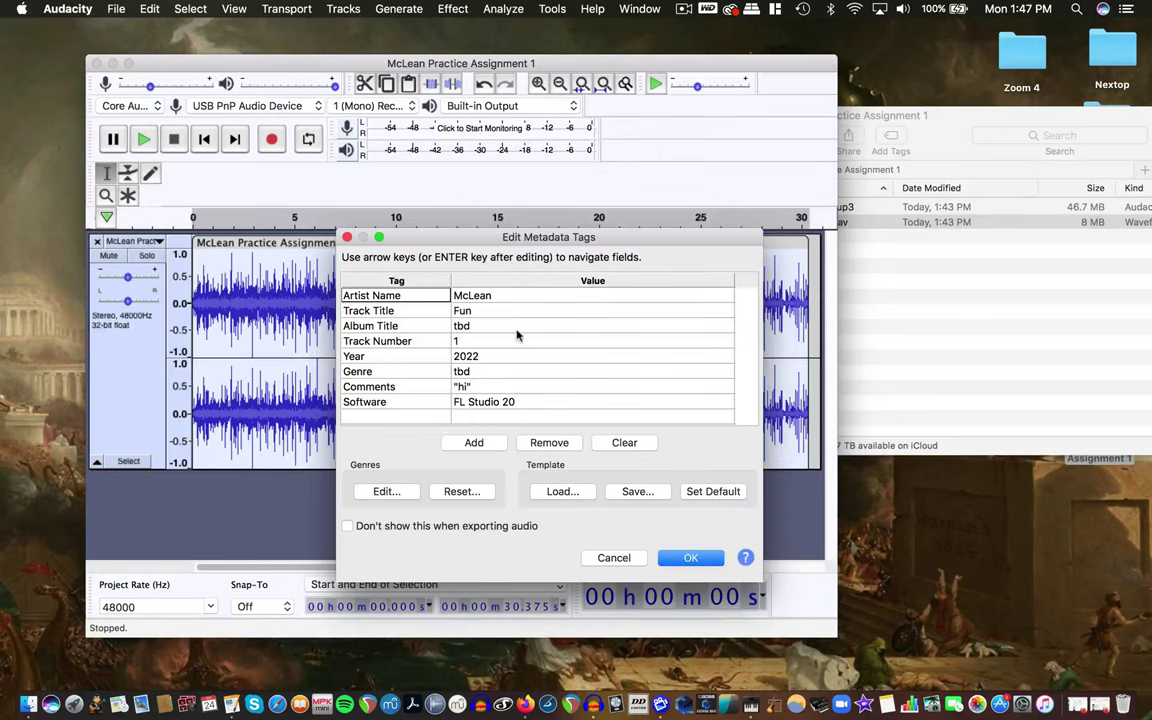
pyautogui.click(686, 558)
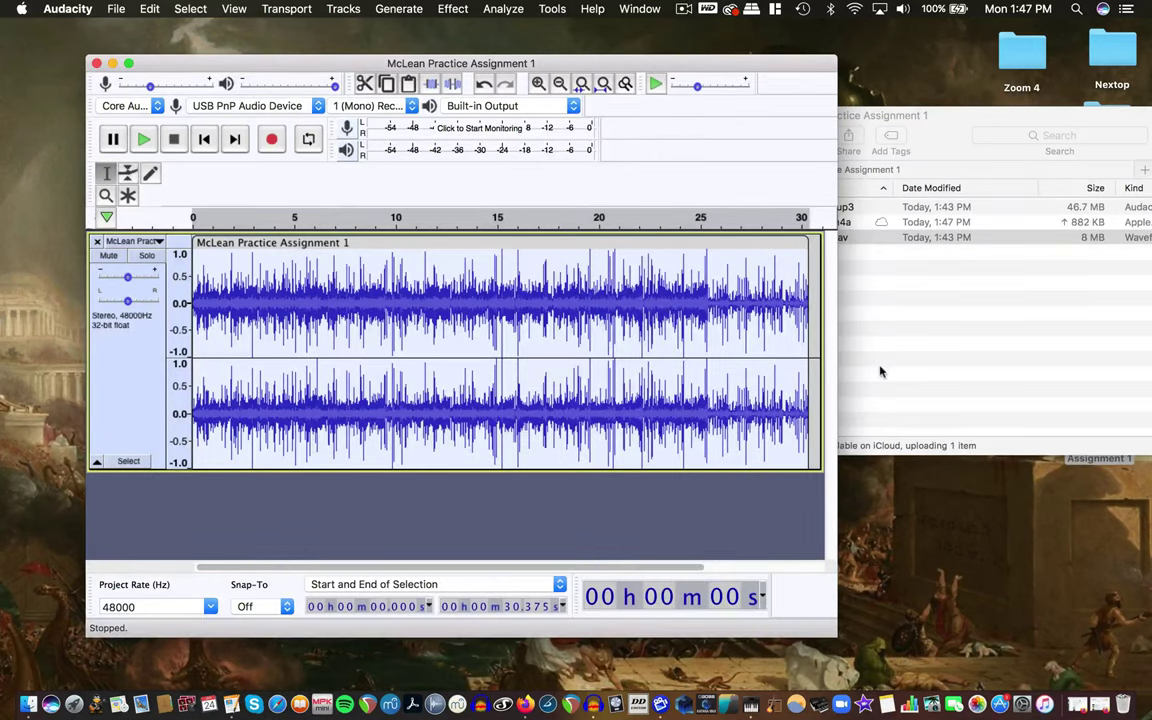
pyautogui.click(591, 380)
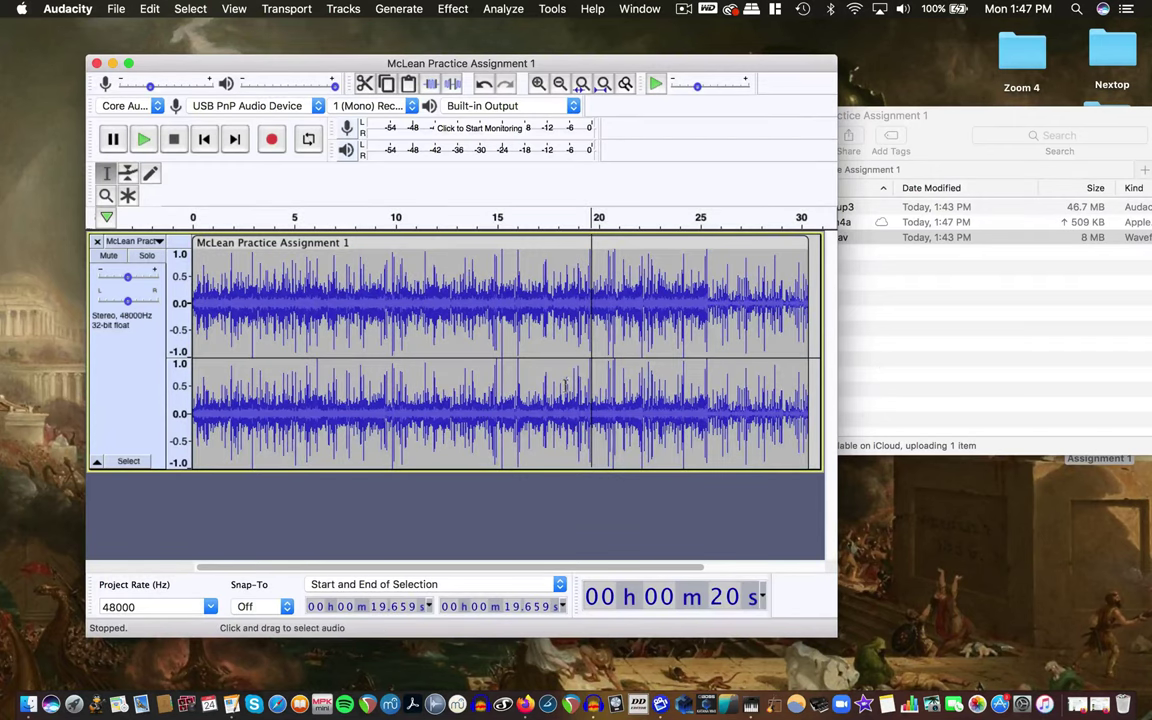
pyautogui.press('super+w')
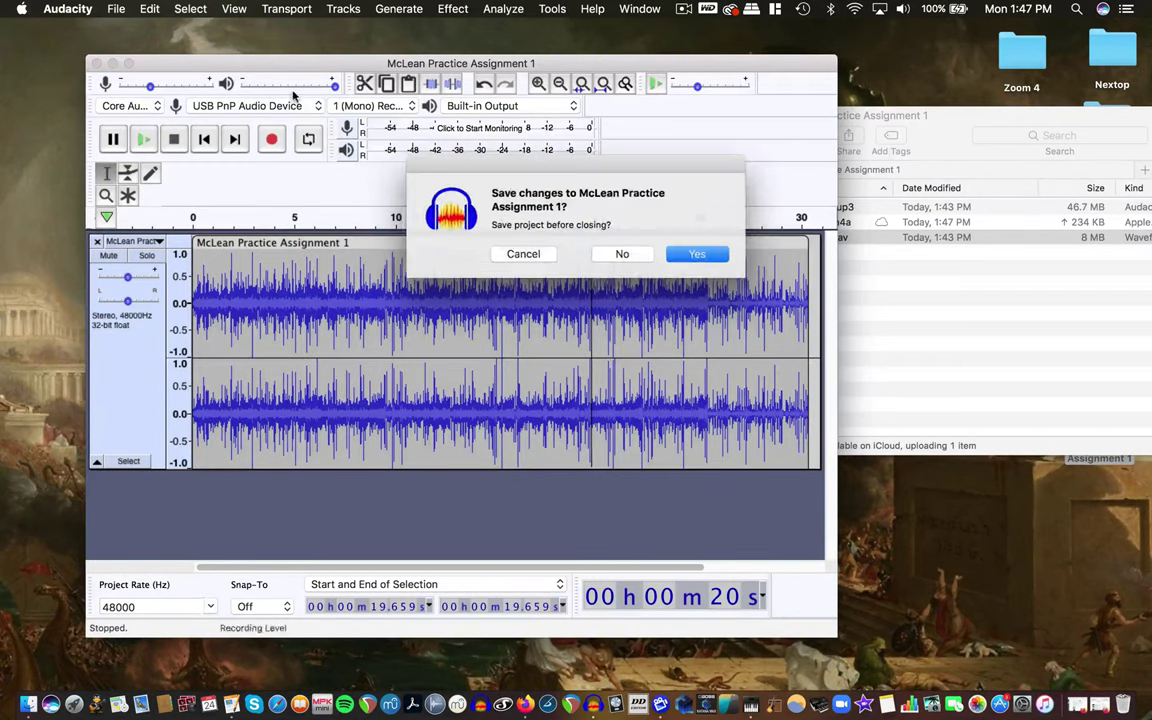
pyautogui.click(622, 254)
# Inspect the exported M4A file's information in the Practice Assignment 1 folder and close the information window.
pyautogui.click(767, 181)
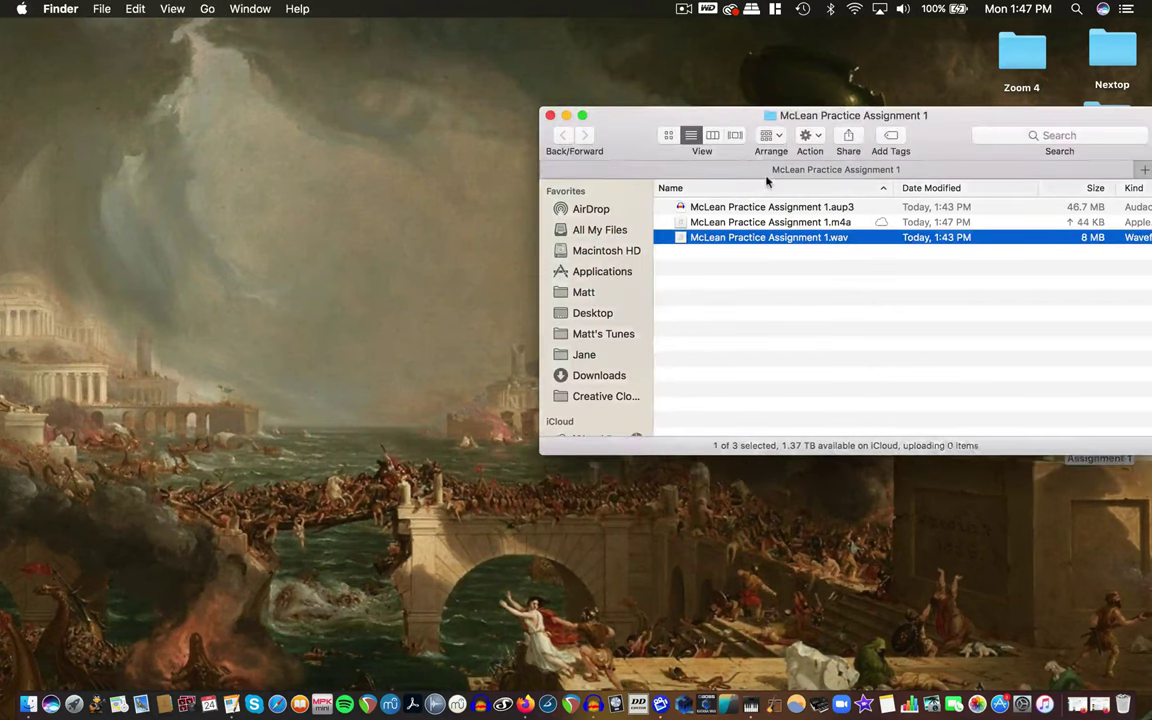
pyautogui.moveTo(705, 115); pyautogui.dragTo(376, 104)
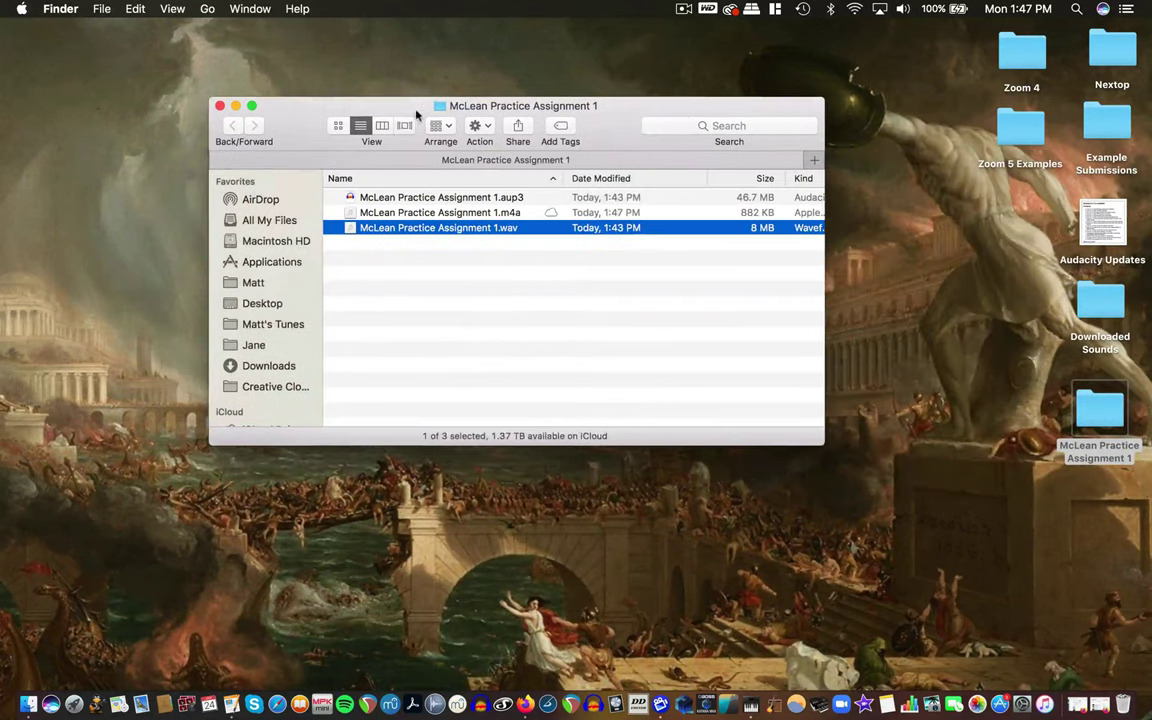
pyautogui.click(441, 214)
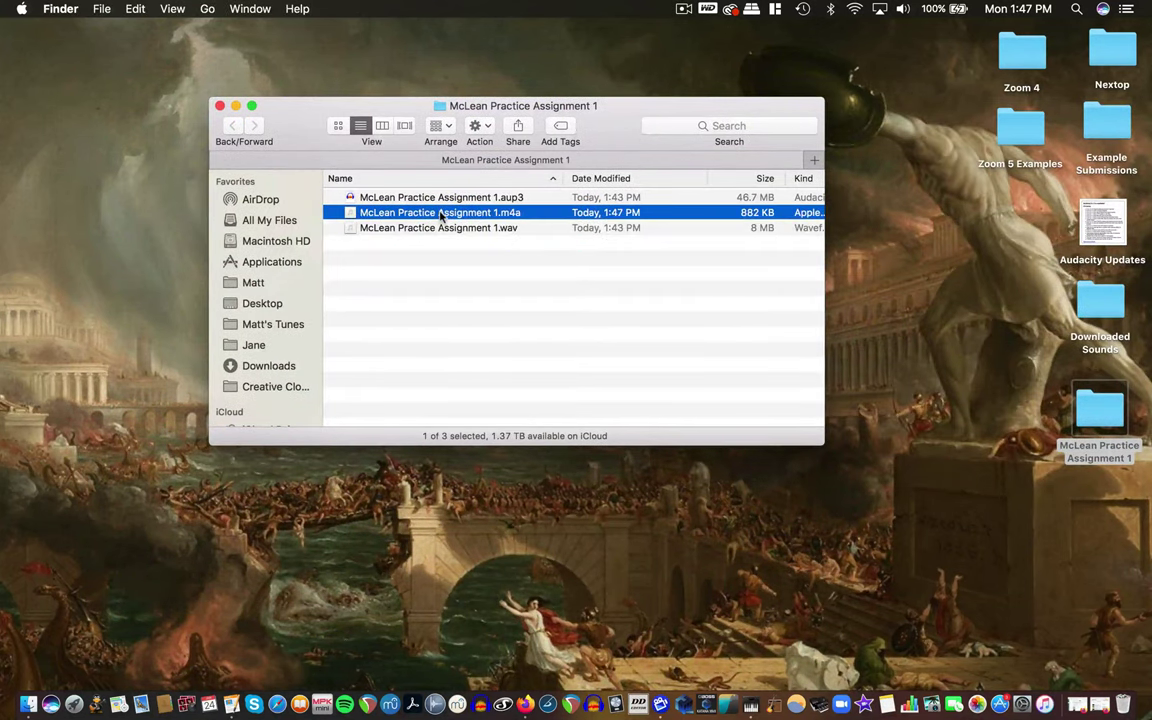
pyautogui.press('super+i')
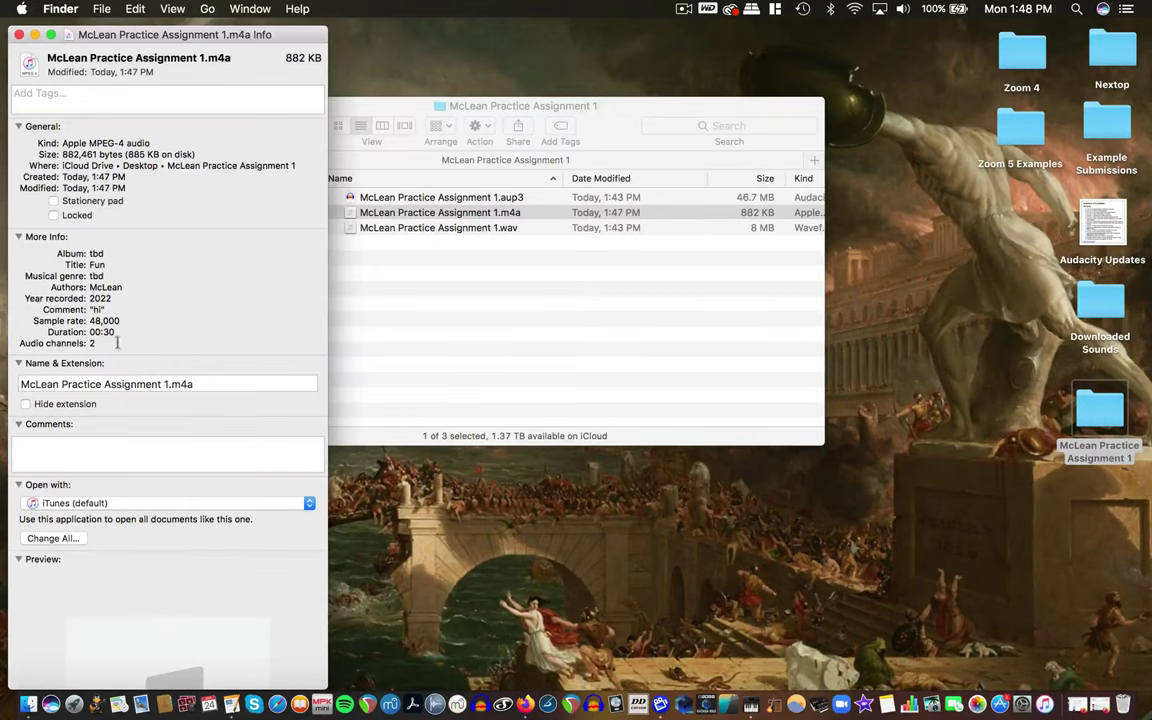
pyautogui.click(19, 34)
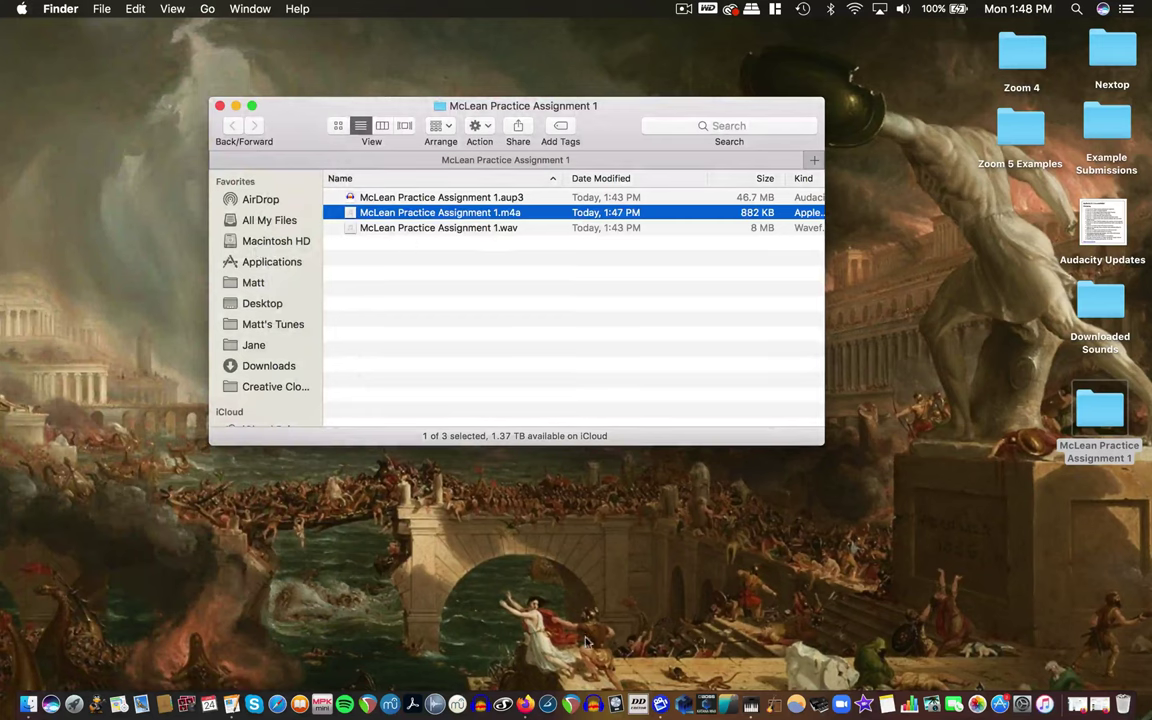
# Switch to Audacity, import the Practice Assignment 1 M4A file from the folder, and reduce the new track's height.
pyautogui.click(591, 703)
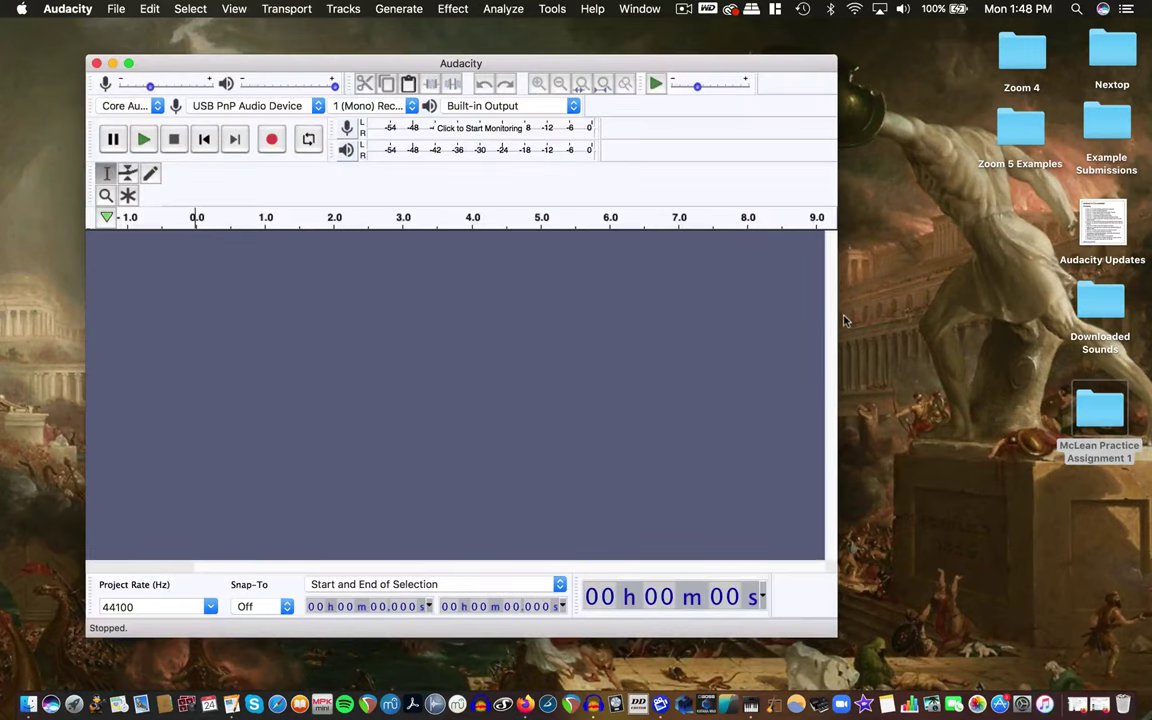
pyautogui.click(710, 297)
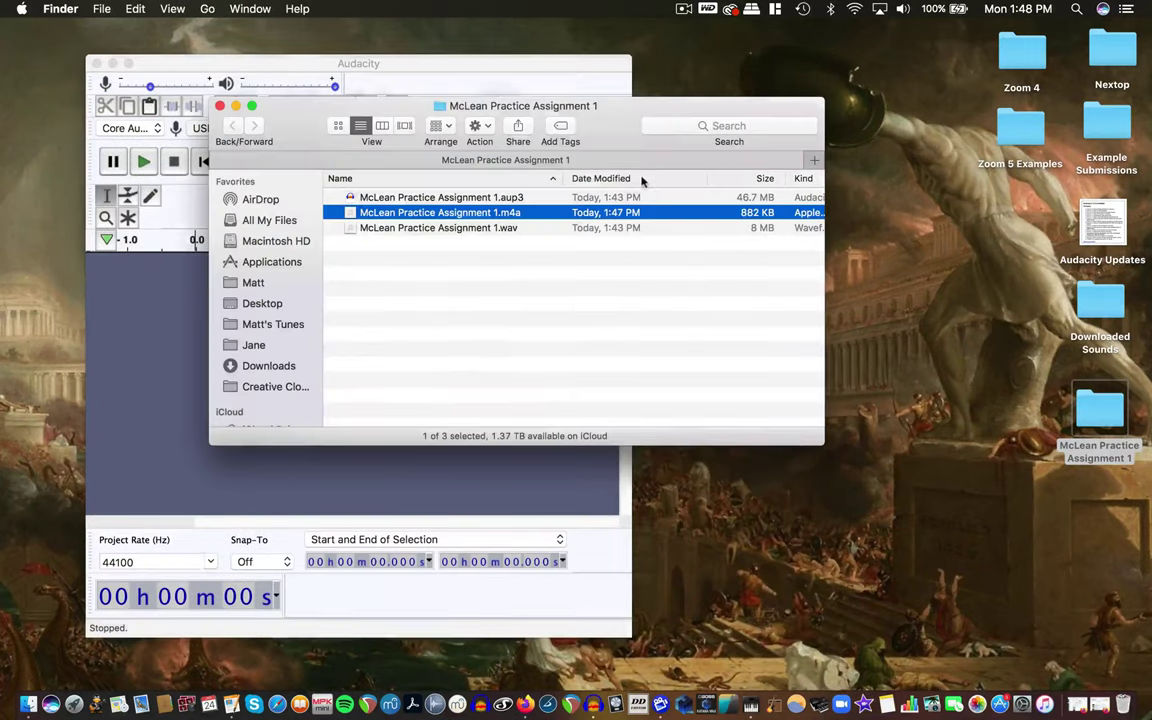
pyautogui.moveTo(500, 106); pyautogui.dragTo(676, 81)
pyautogui.moveTo(640, 190); pyautogui.dragTo(298, 280)
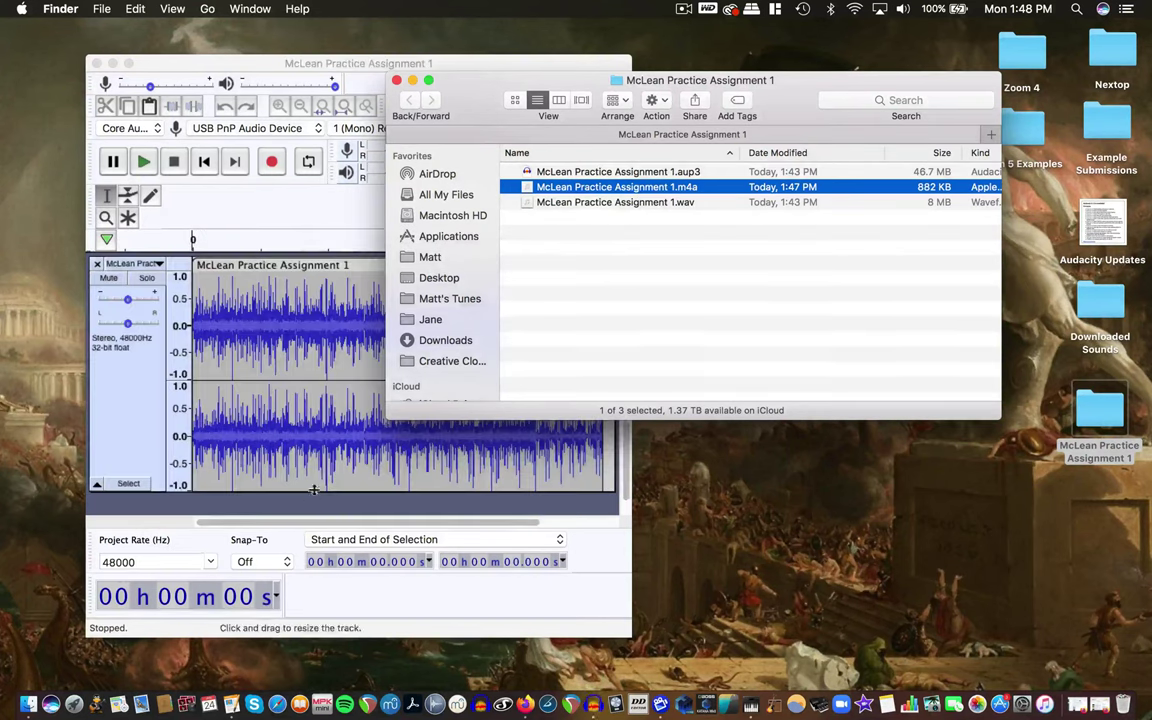
pyautogui.click(320, 490)
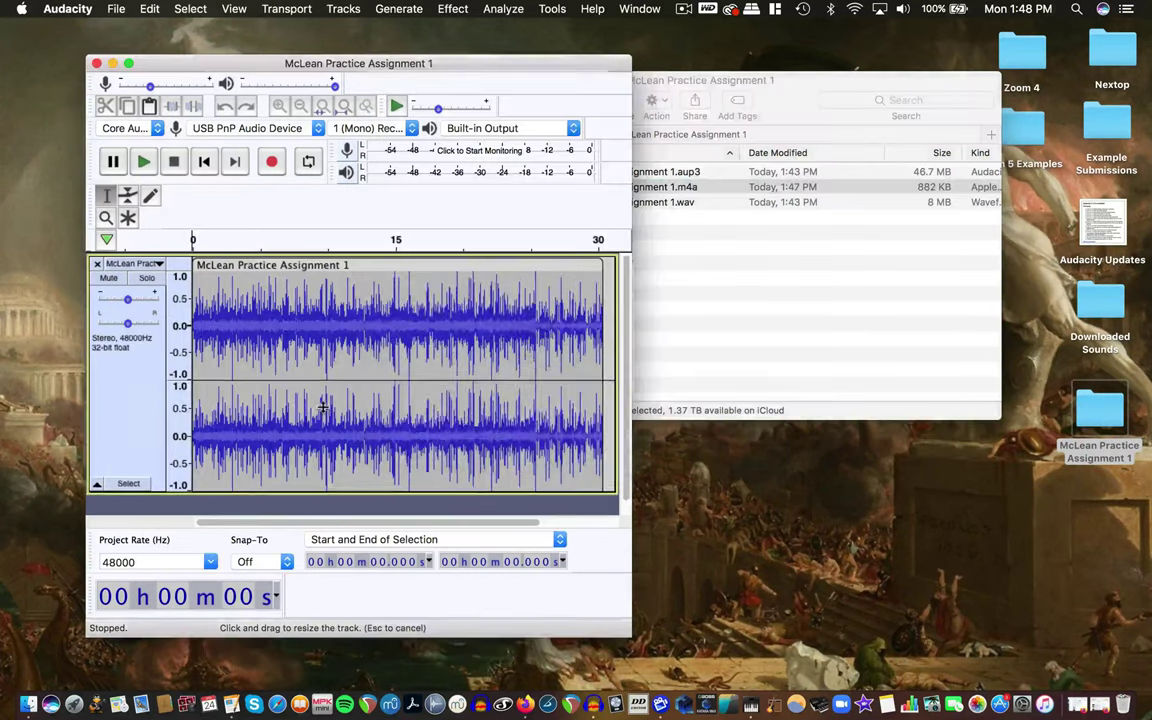
pyautogui.moveTo(320, 490); pyautogui.dragTo(322, 392)
# Import the Practice Assignment 1 WAV file as a second track beneath the M4A track.
pyautogui.click(646, 296)
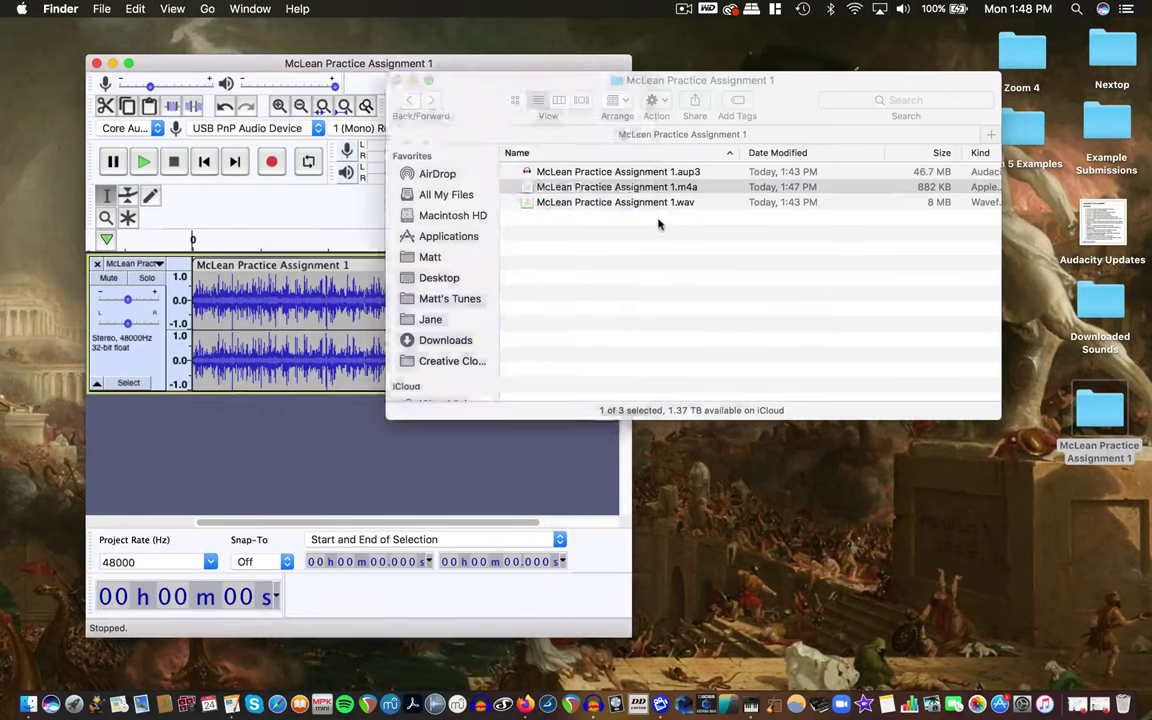
pyautogui.moveTo(643, 201); pyautogui.dragTo(300, 400)
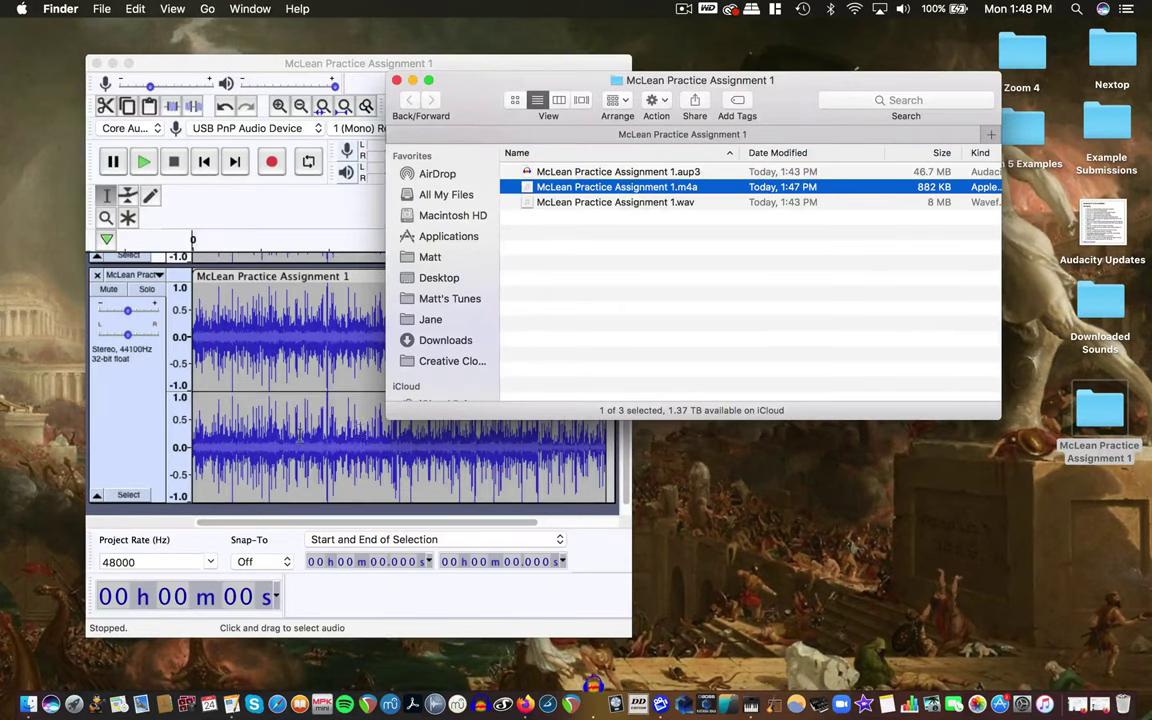
pyautogui.moveTo(472, 107); pyautogui.dragTo(622, 104)
pyautogui.scroll(3, 410, 367)
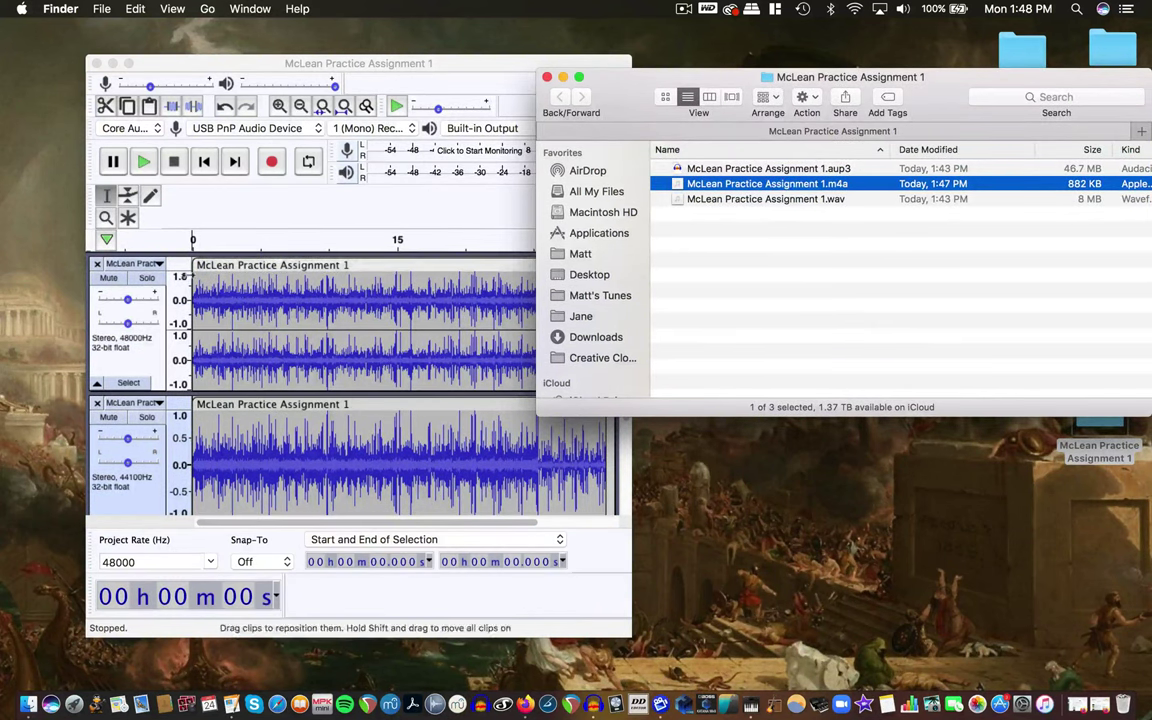
# Solo and play part of the M4A track, then of the WAV track, to compare their sound.
pyautogui.click(147, 277)
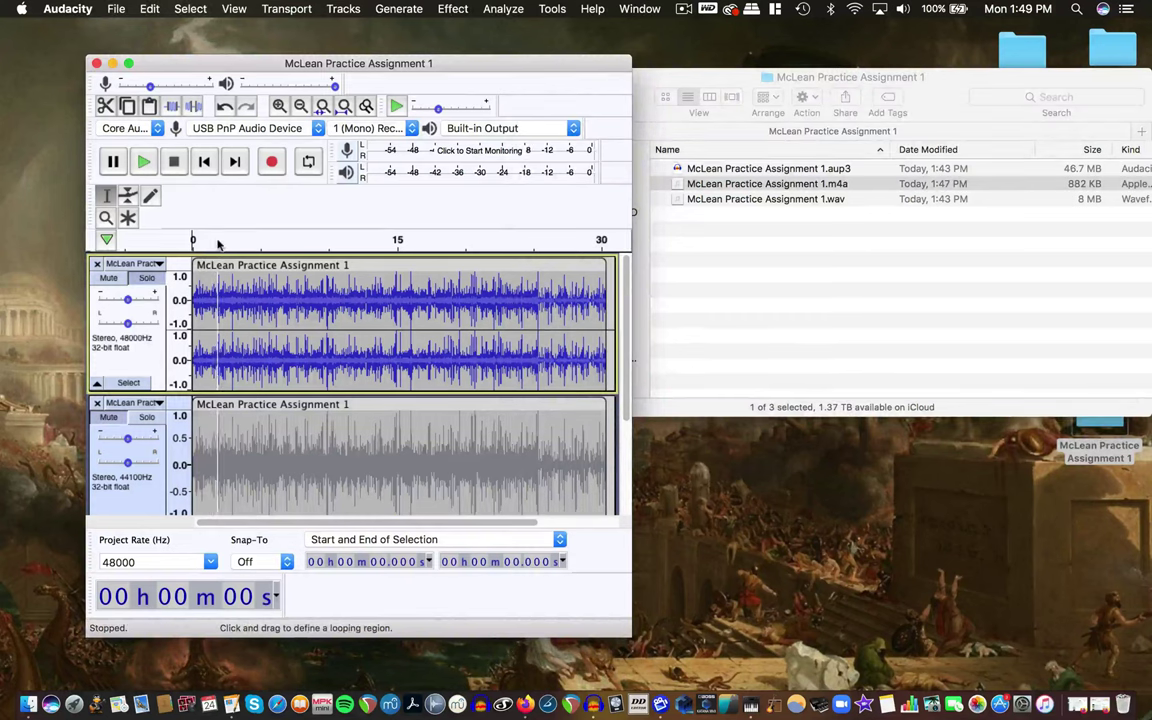
pyautogui.click(218, 243)
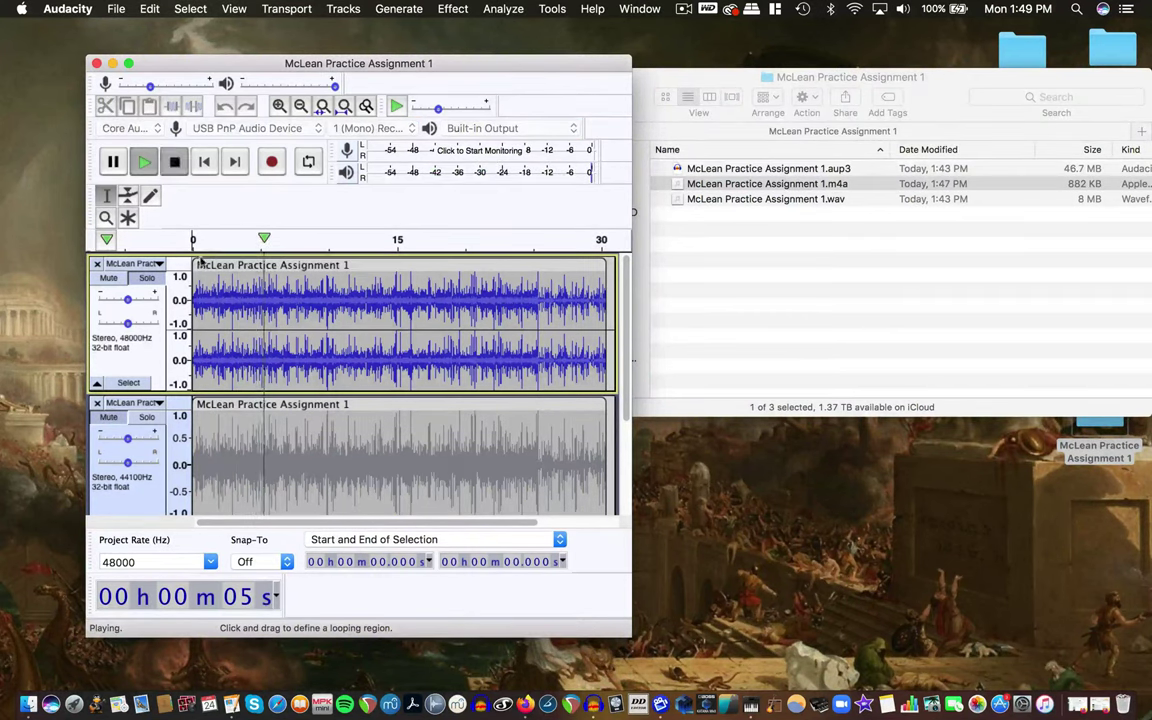
pyautogui.press('space')
pyautogui.click(147, 416)
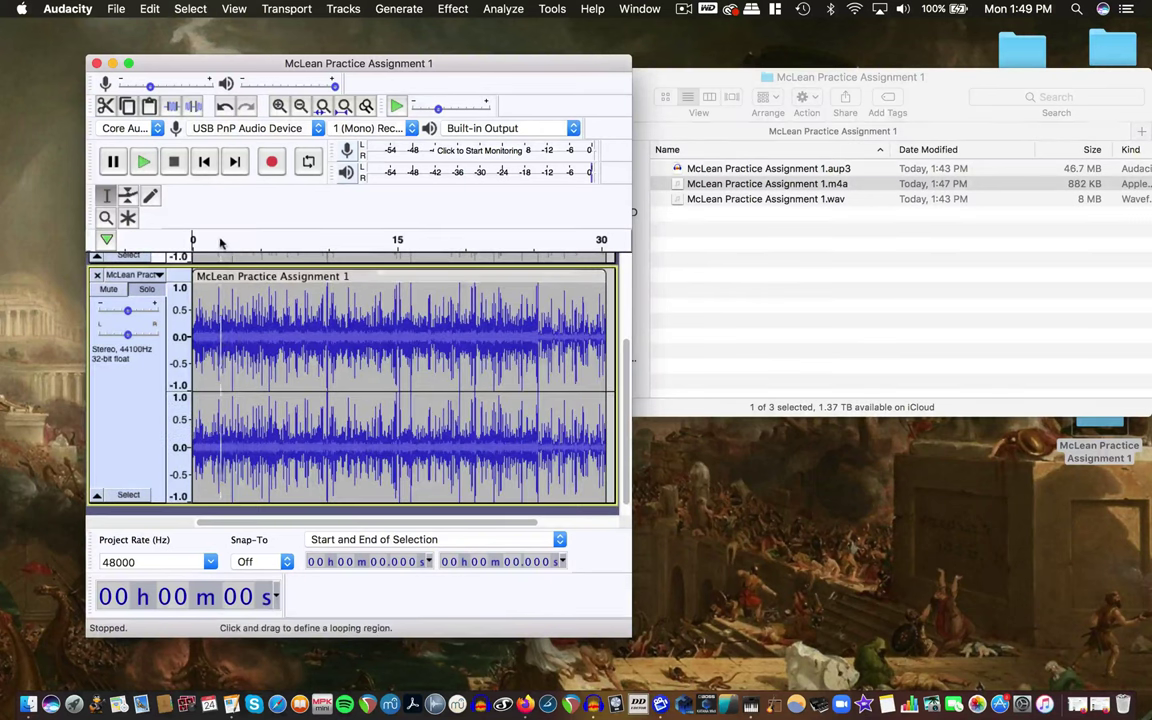
pyautogui.press('space')
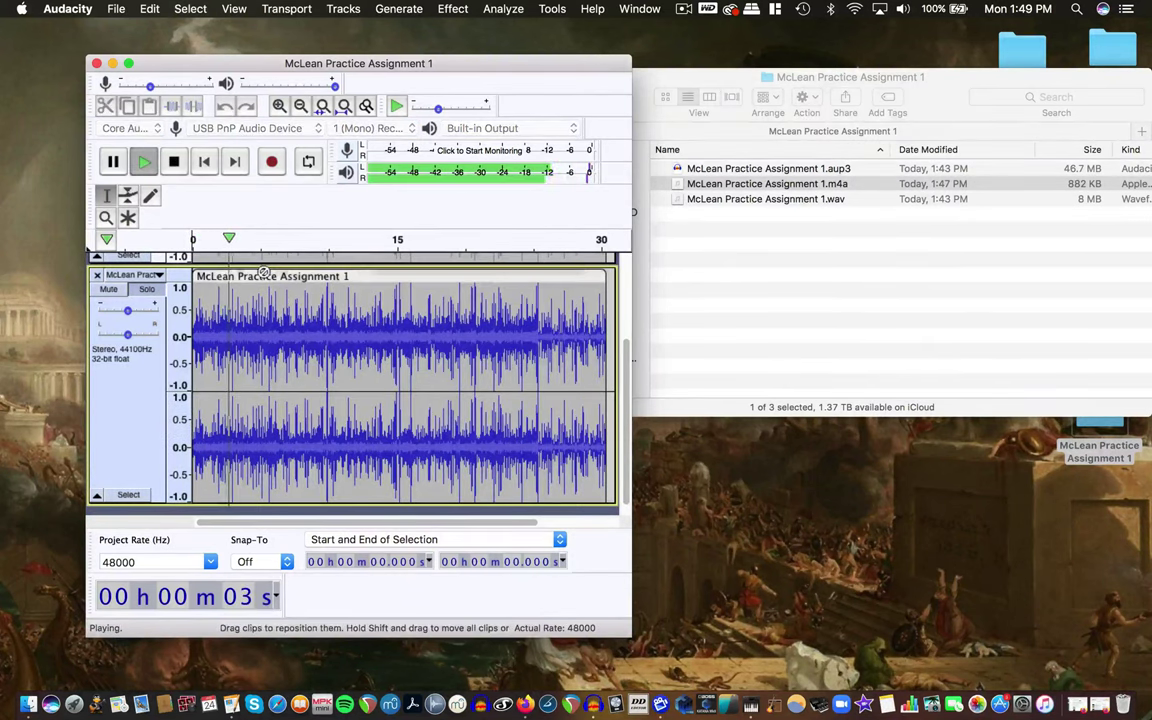
pyautogui.press('space')
# Compare the waveforms of the M4A and WAV tracks and close the project without saving.
pyautogui.scroll(3, 156, 316)
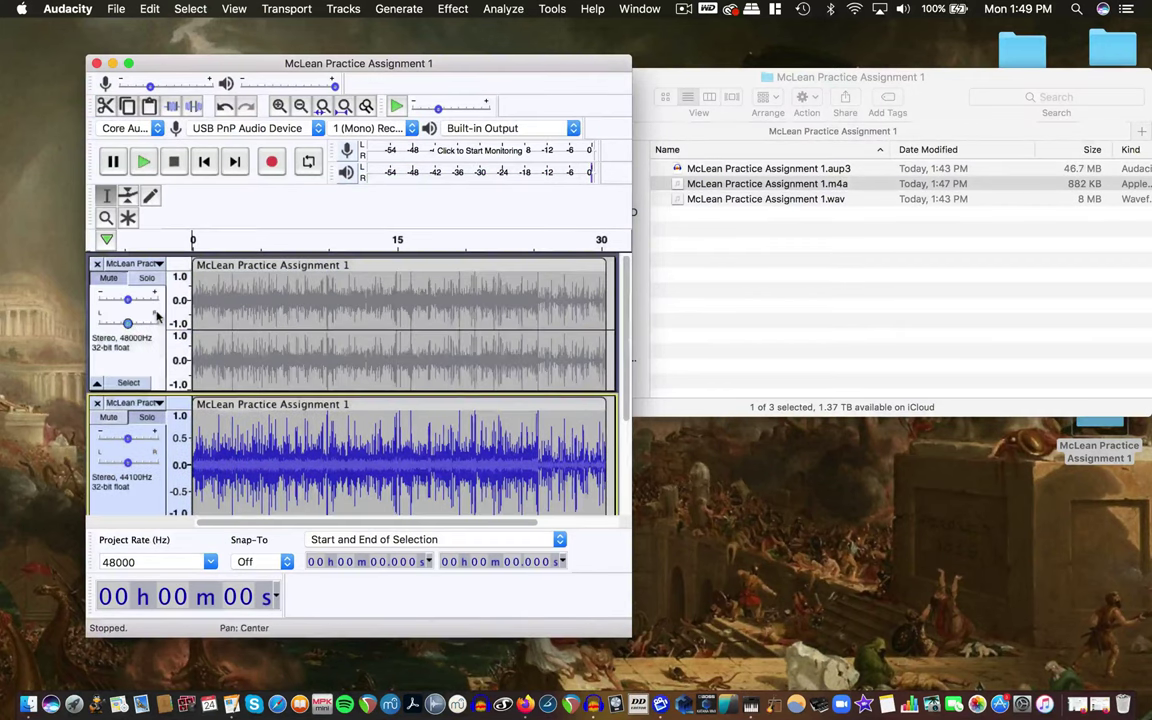
pyautogui.keyDown('ctrl'); pyautogui.scroll(-1, 412, 360); pyautogui.keyUp('ctrl')
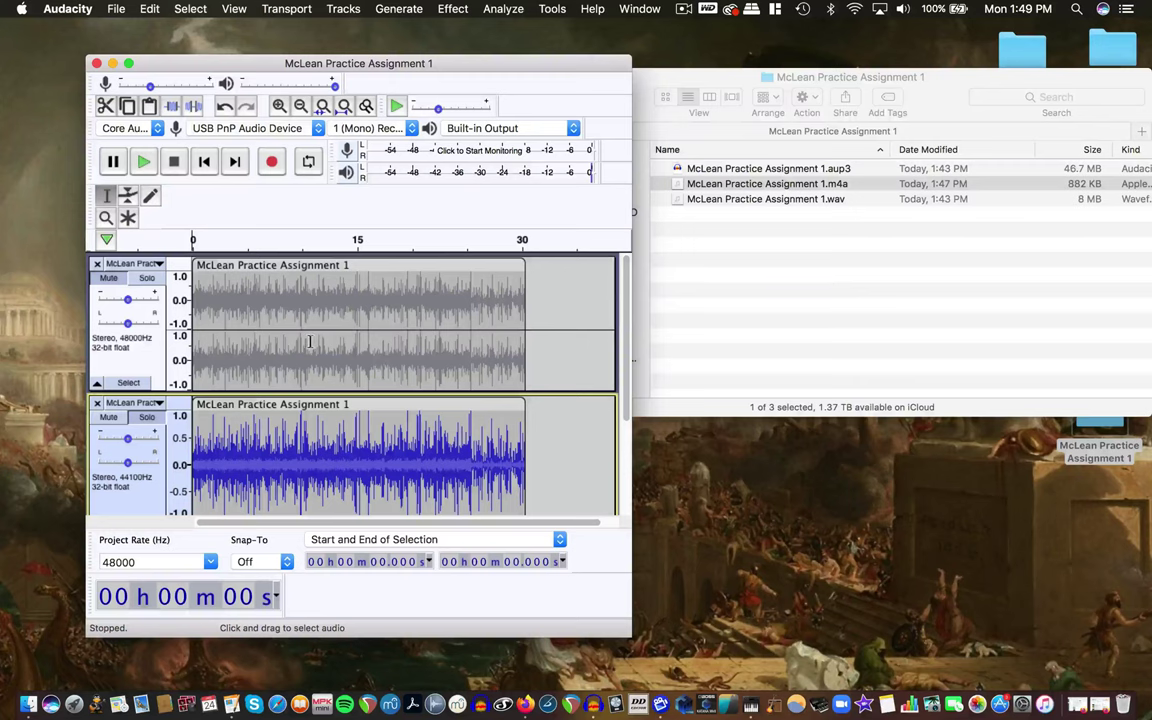
pyautogui.scroll(-3, 310, 342)
pyautogui.scroll(3, 300, 335)
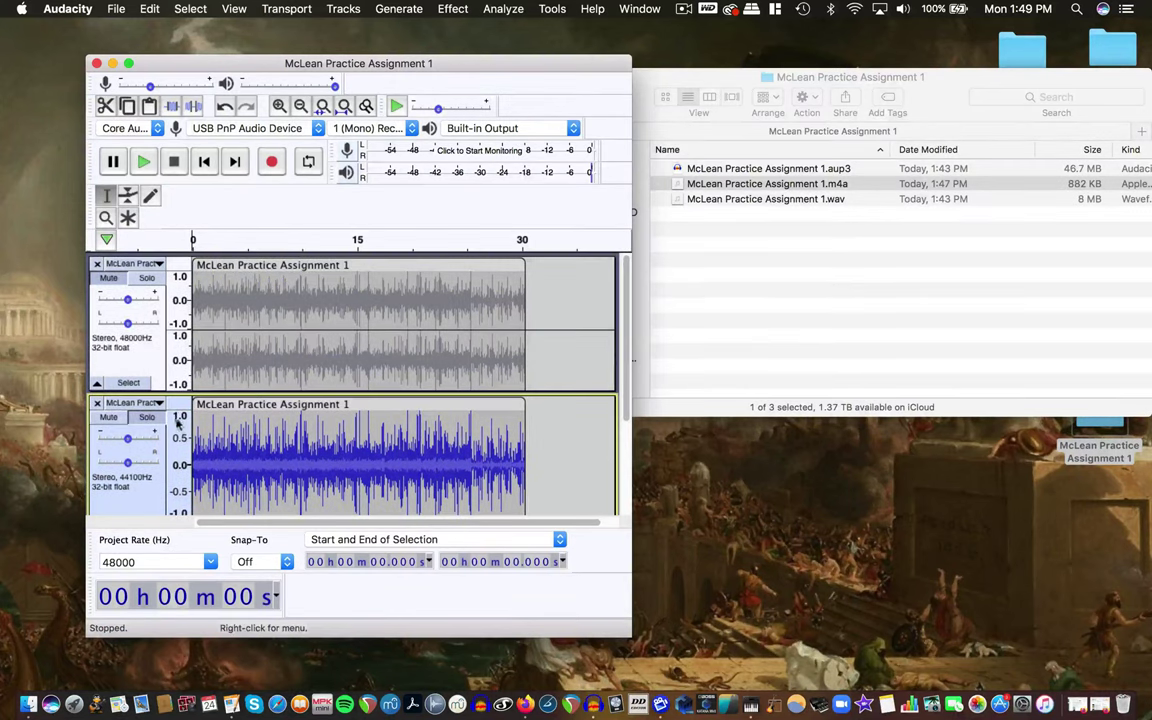
pyautogui.scroll(-3, 270, 340)
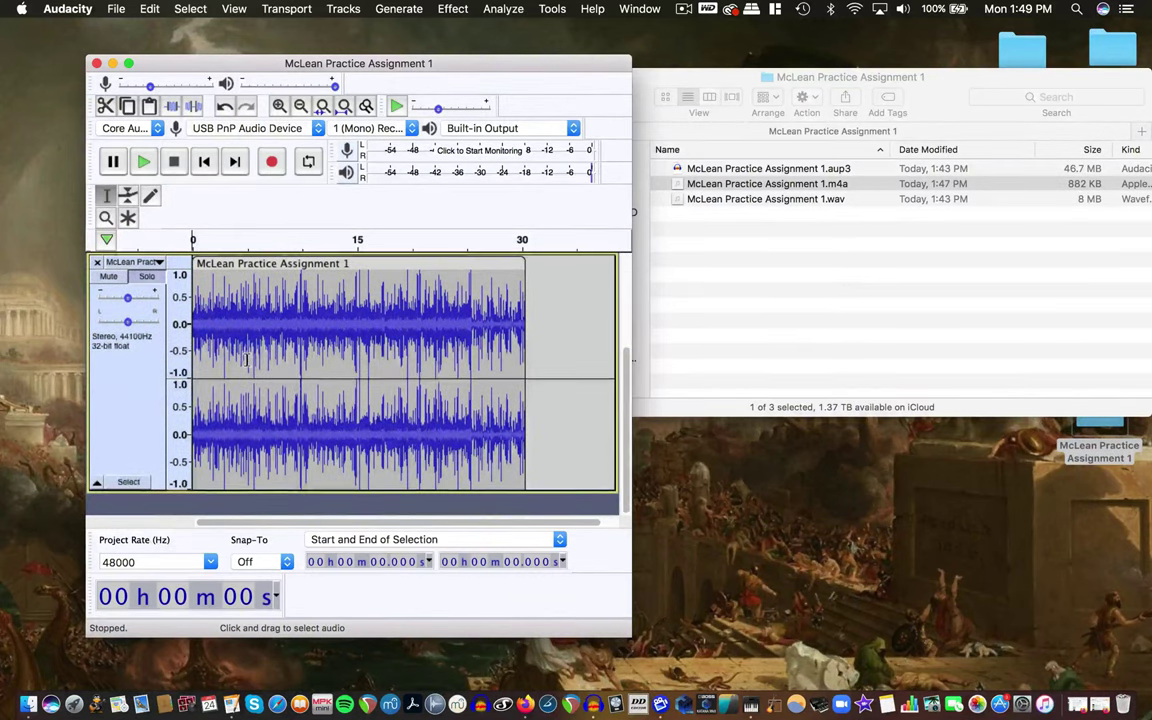
pyautogui.scroll(3, 284, 388)
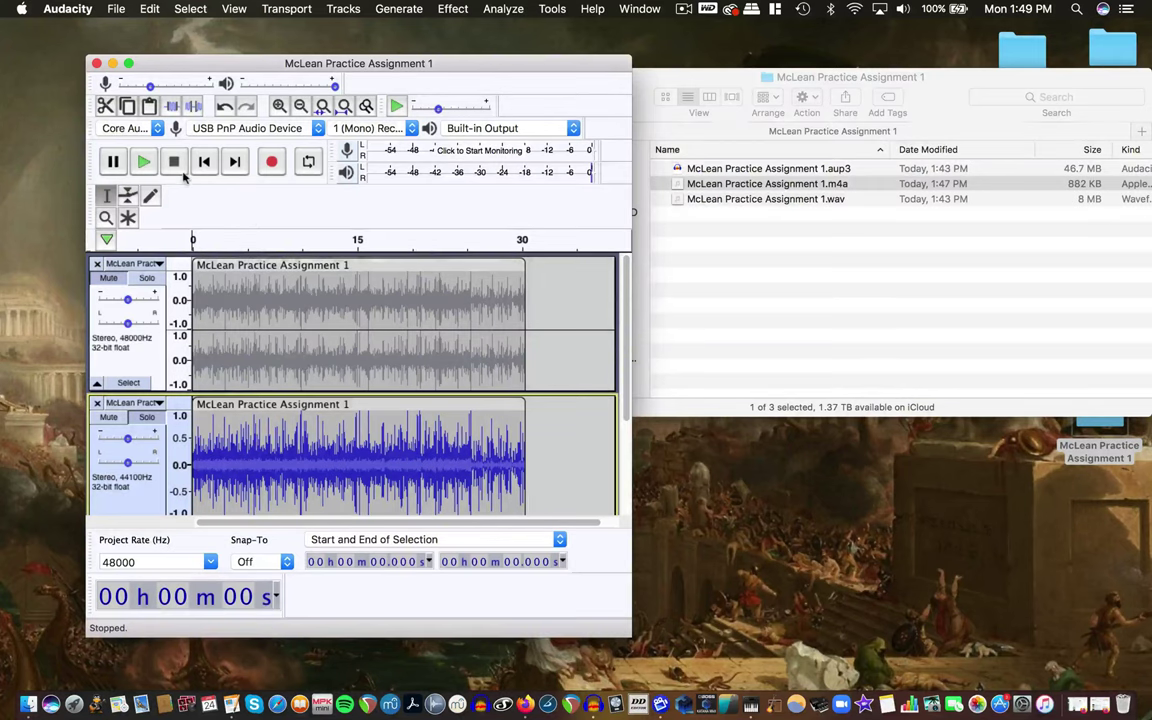
pyautogui.press('super+w')
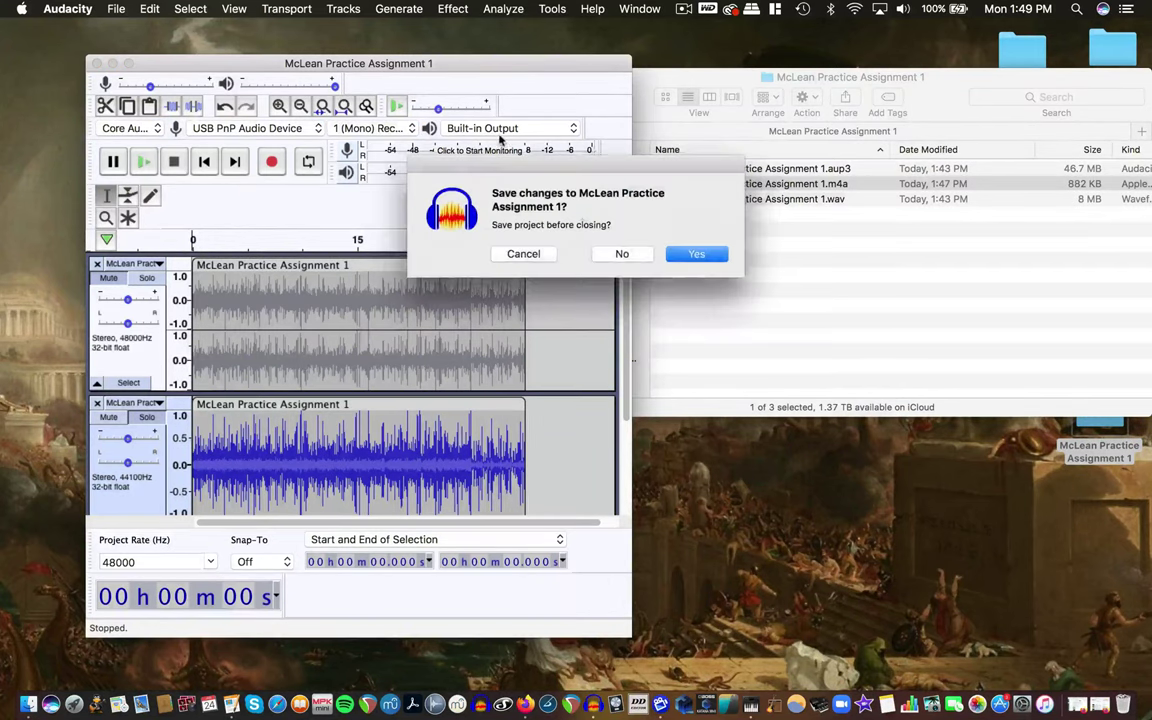
pyautogui.click(620, 253)
# Review the AUP3, M4A and WAV files in the Practice Assignment 1 folder and close its window.
pyautogui.moveTo(630, 99); pyautogui.dragTo(354, 95)
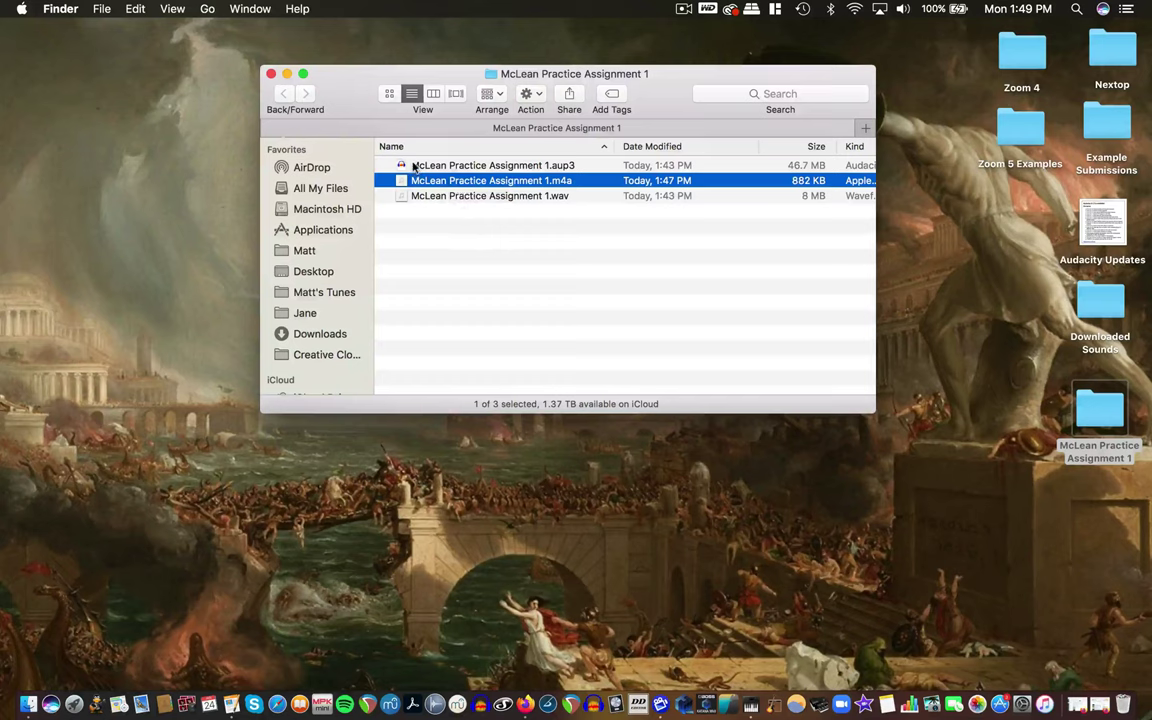
pyautogui.click(519, 199)
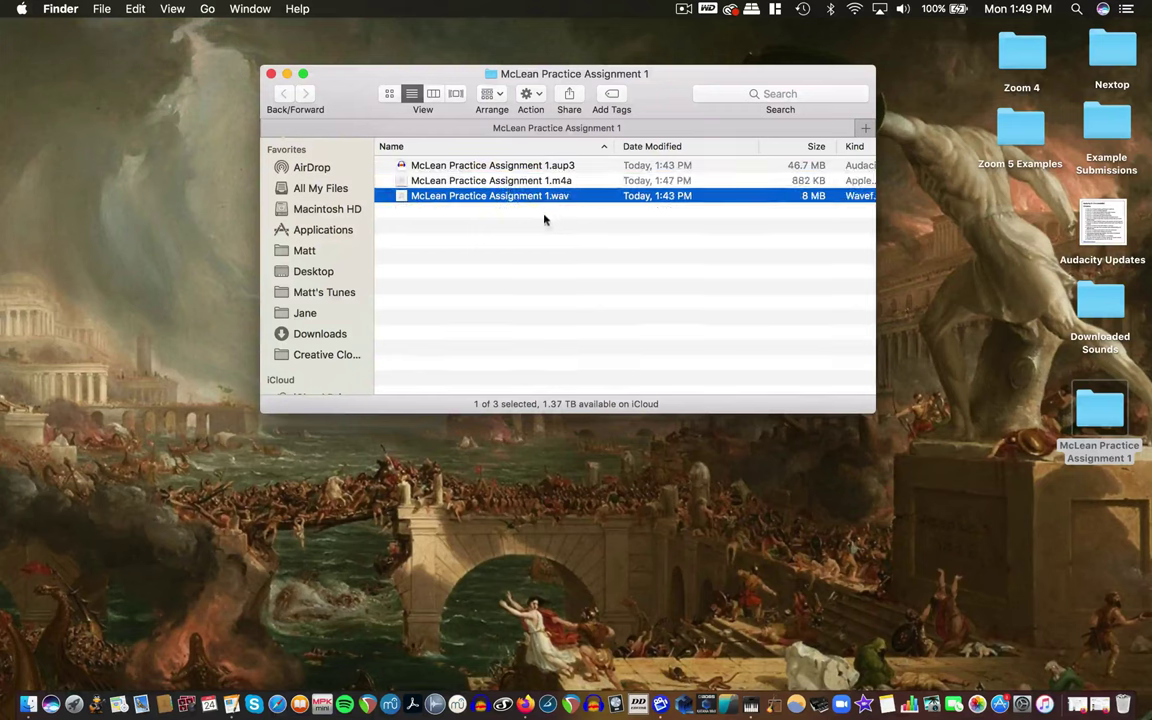
pyautogui.click(271, 74)
# Move the Practice Assignment 1 folder to a clear spot on the desktop and check its size in the information window.
pyautogui.click(1099, 410)
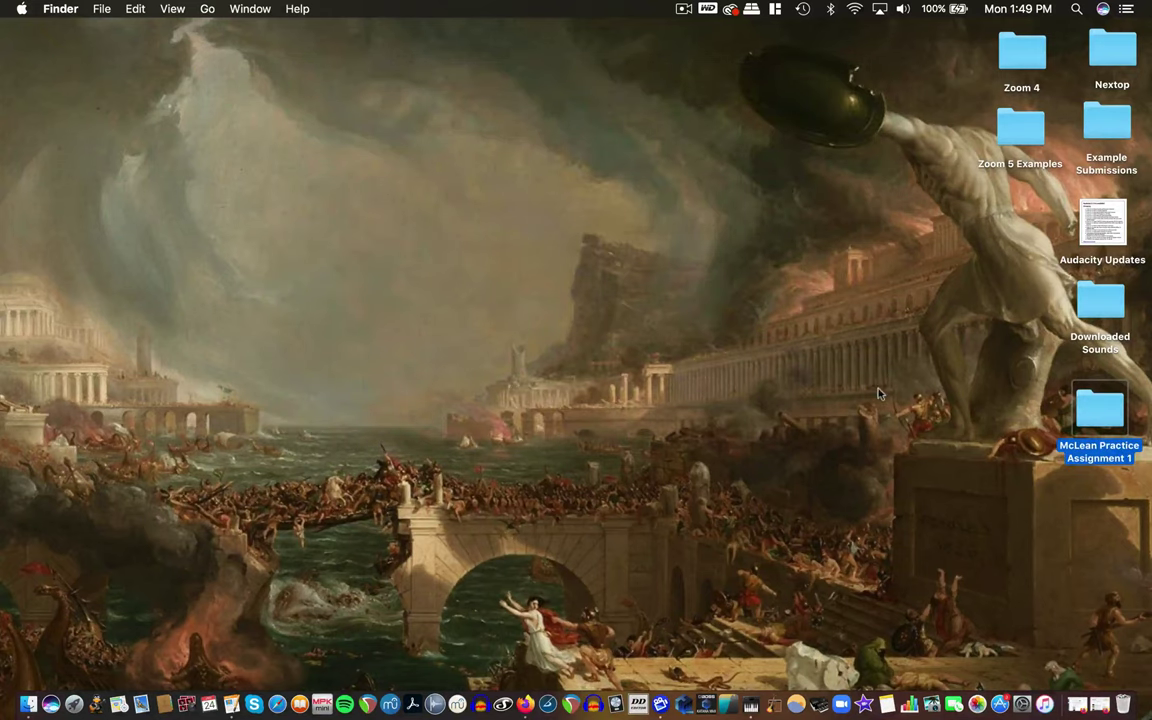
pyautogui.moveTo(1099, 410); pyautogui.dragTo(939, 301)
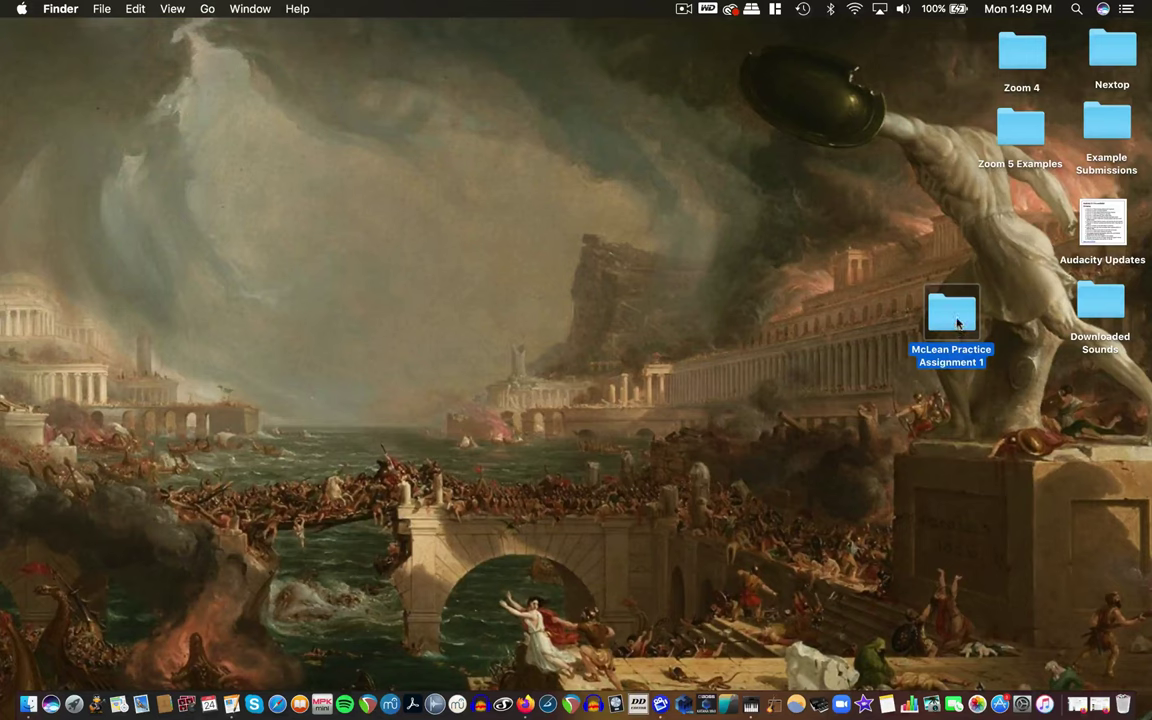
pyautogui.press('super+i')
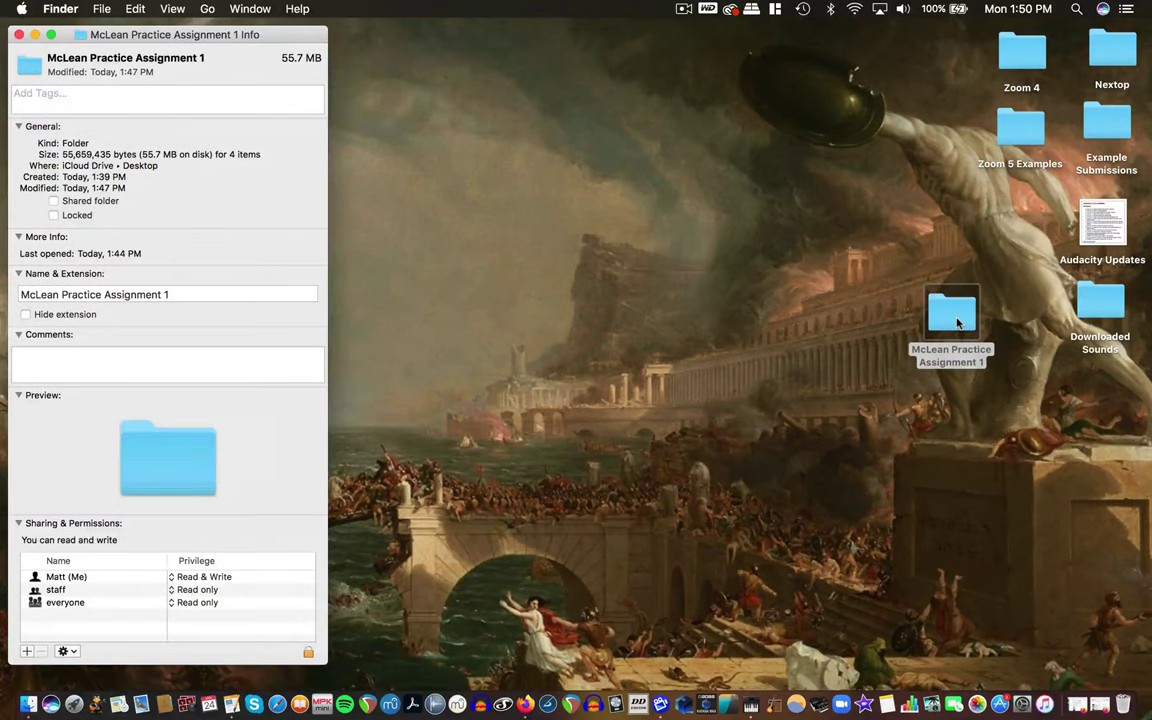
pyautogui.click(19, 35)
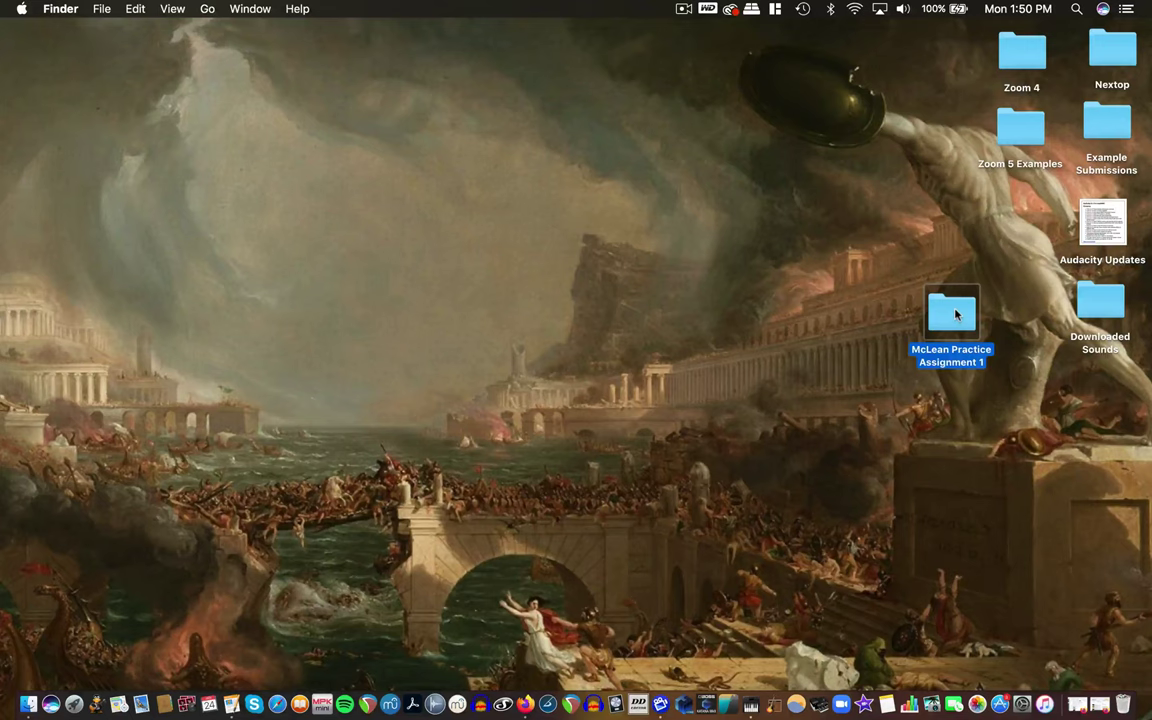
# Compress the Practice Assignment 1 folder into a ZIP archive and place the archive below the folder on the desktop.
pyautogui.rightClick(955, 314)
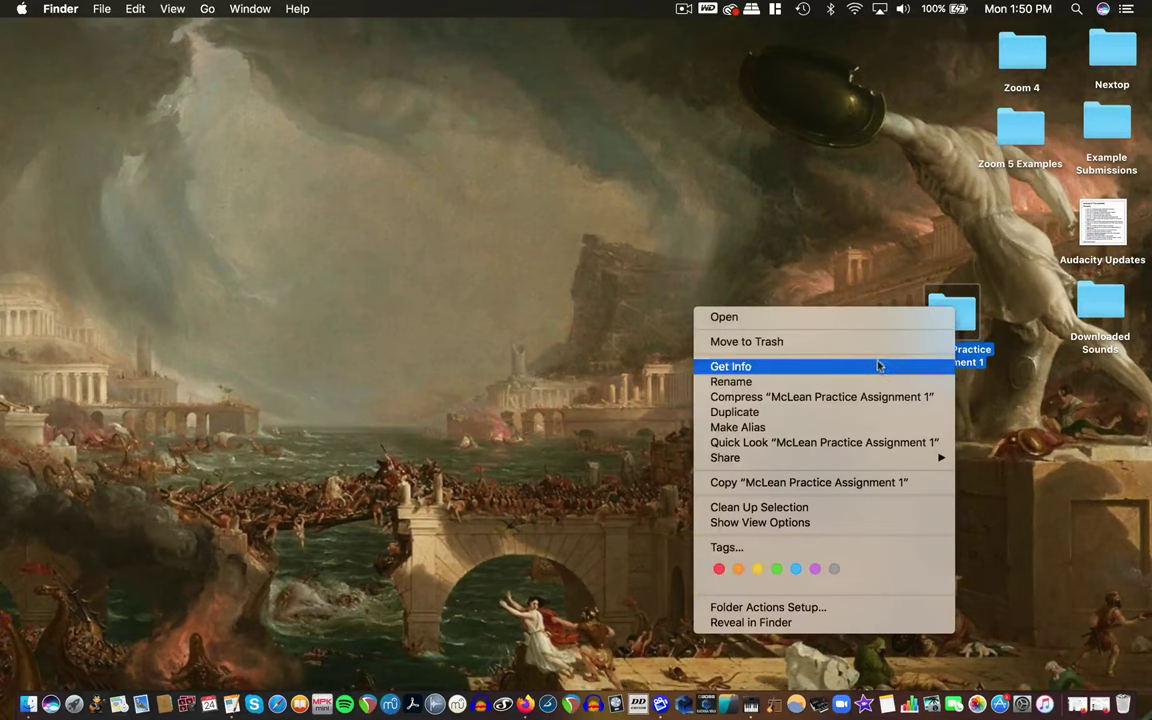
pyautogui.click(792, 400)
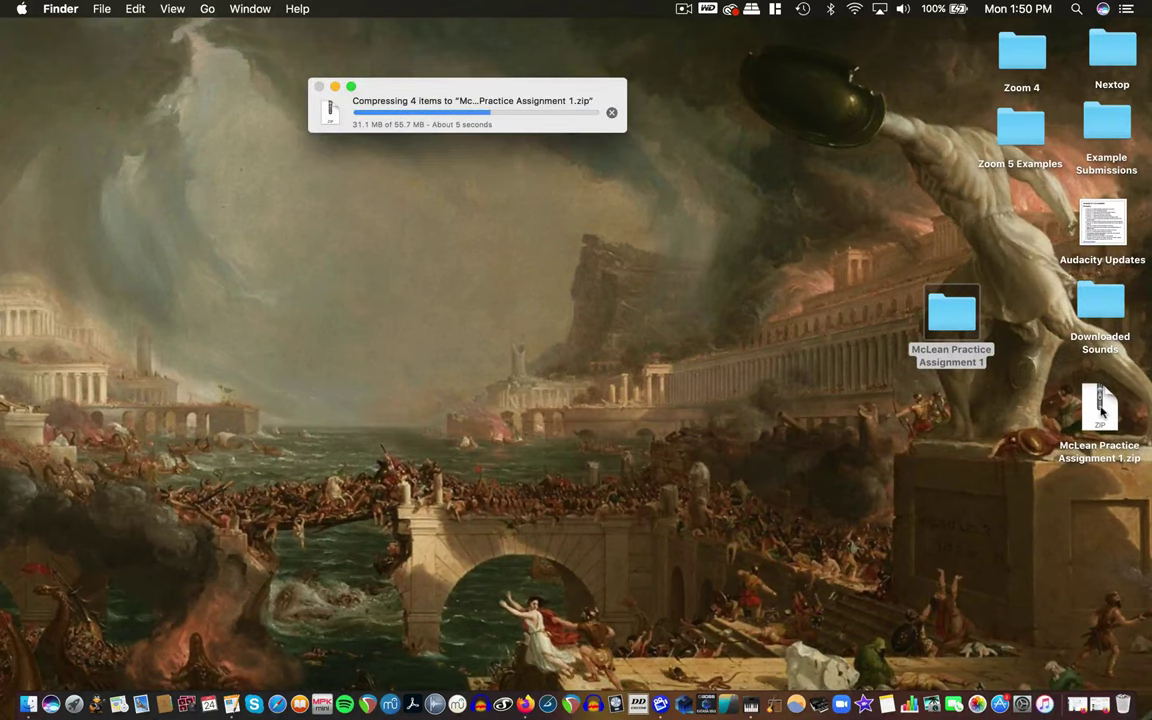
pyautogui.click(1100, 405)
pyautogui.press('super+Up')
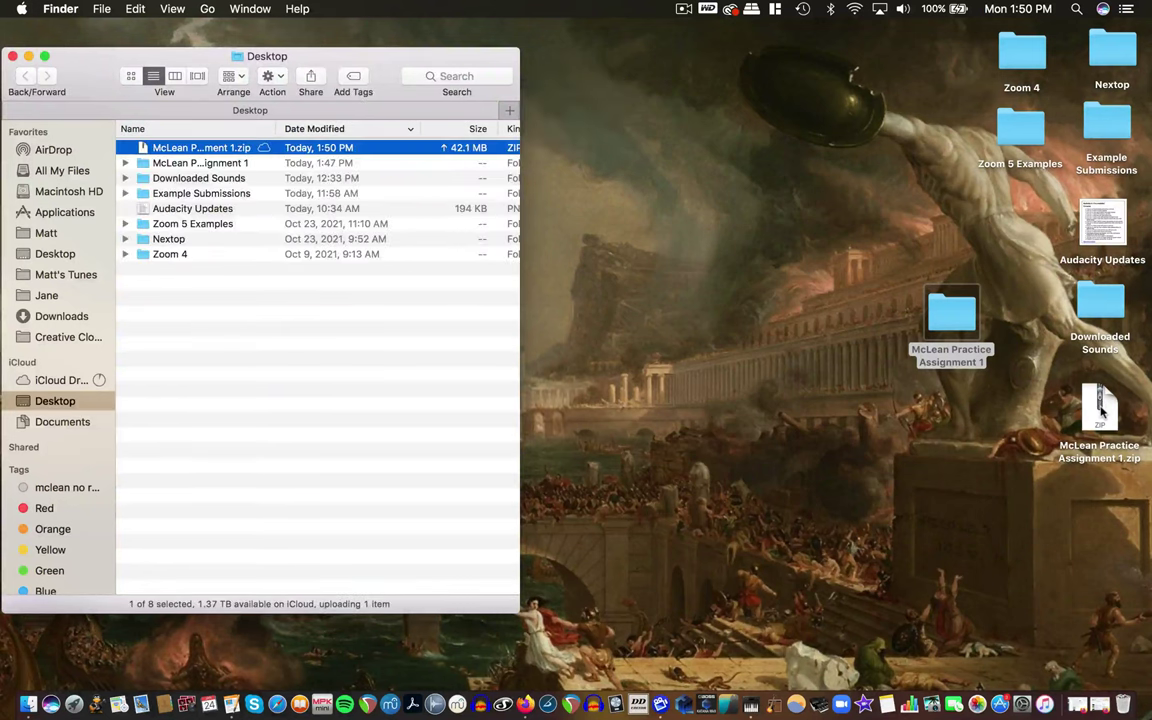
pyautogui.moveTo(1100, 405); pyautogui.dragTo(955, 403)
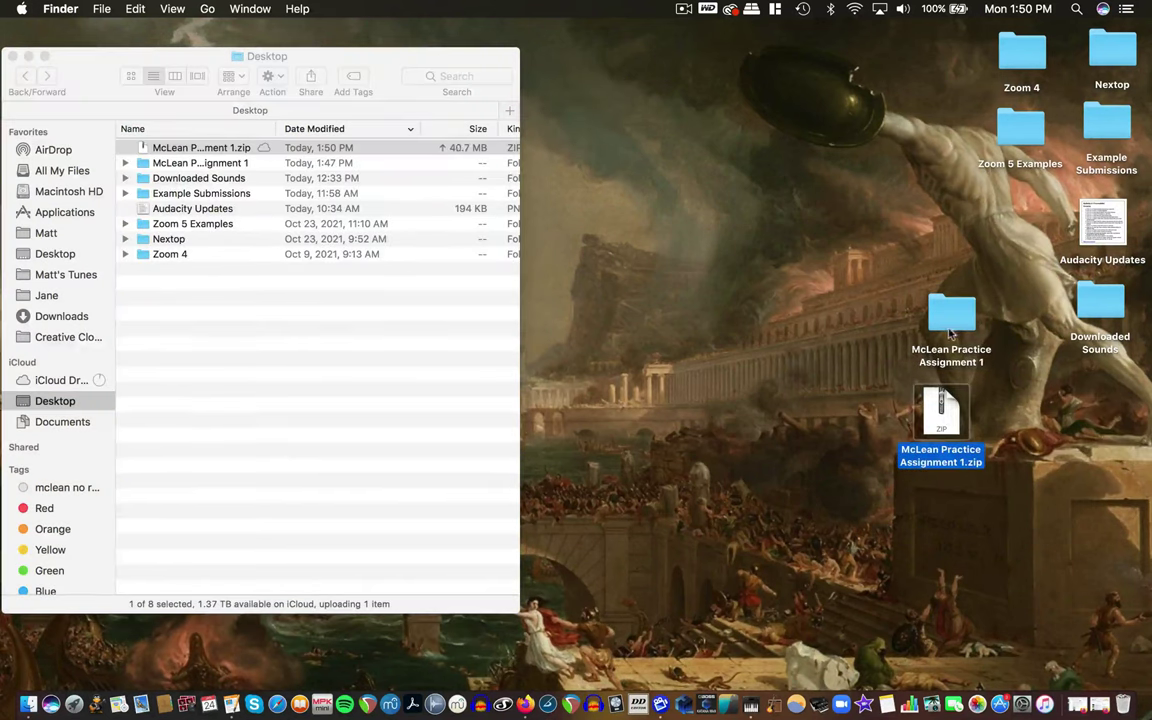
pyautogui.click(13, 56)
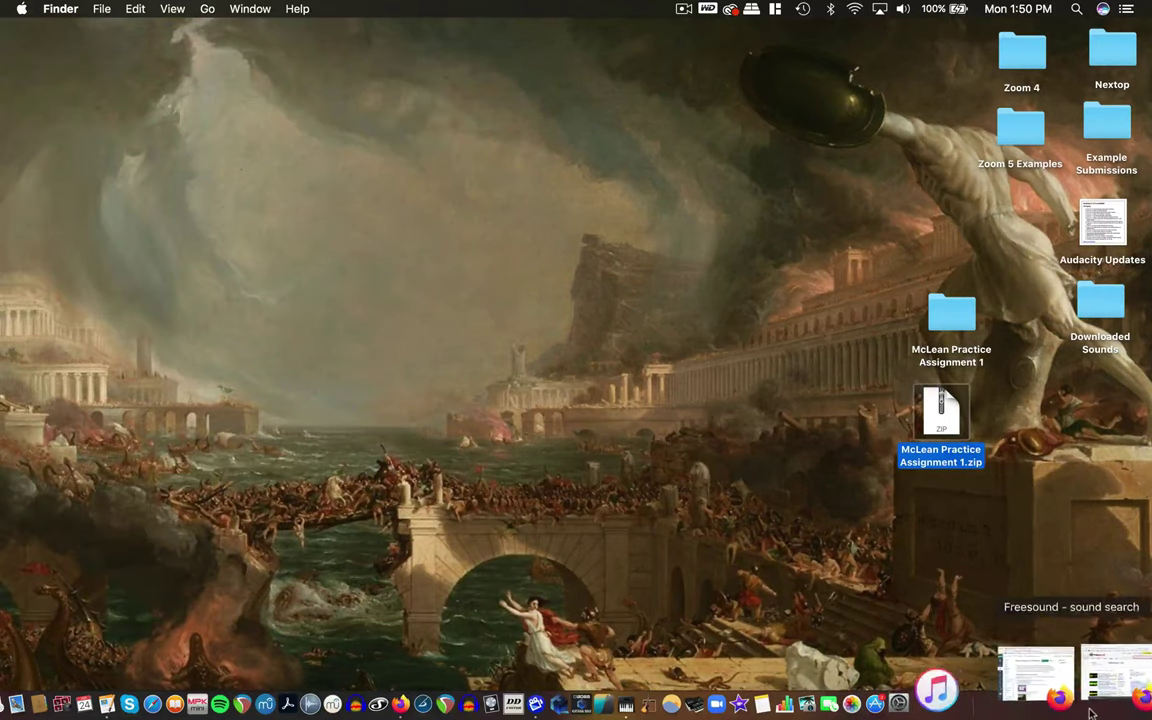
# Switch to Firefox, display the Practice Assignment 1 page in Student View, and start the assignment to show the file upload form.
pyautogui.click(1086, 708)
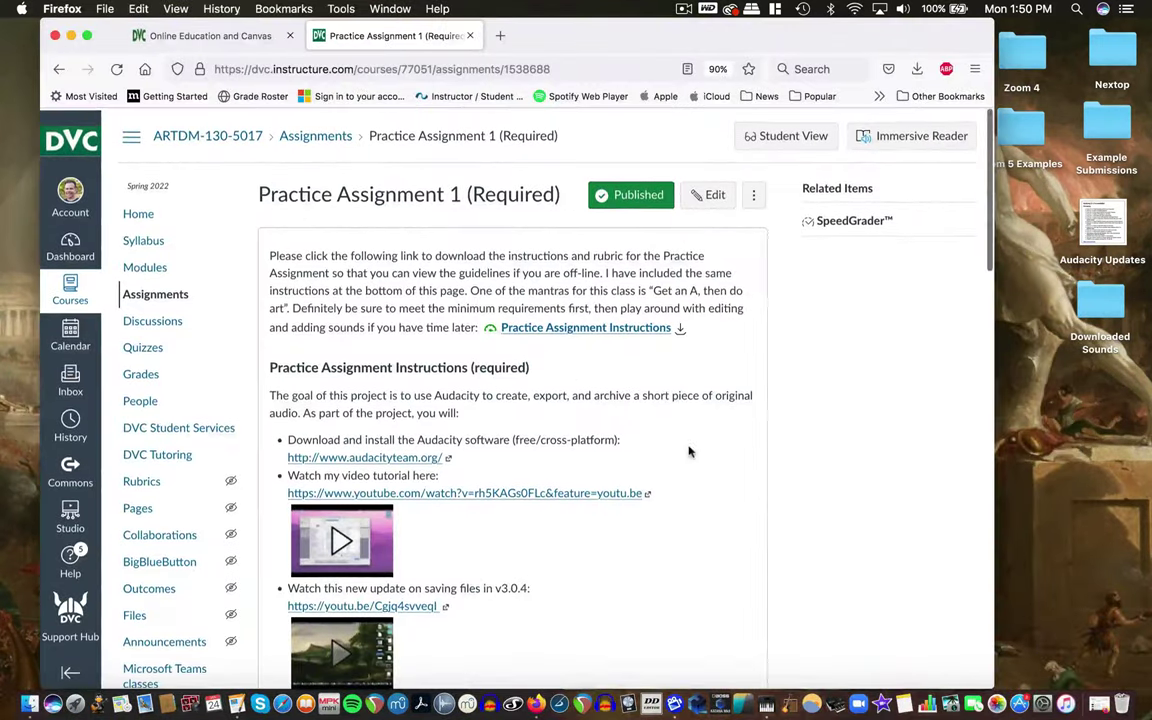
pyautogui.click(800, 144)
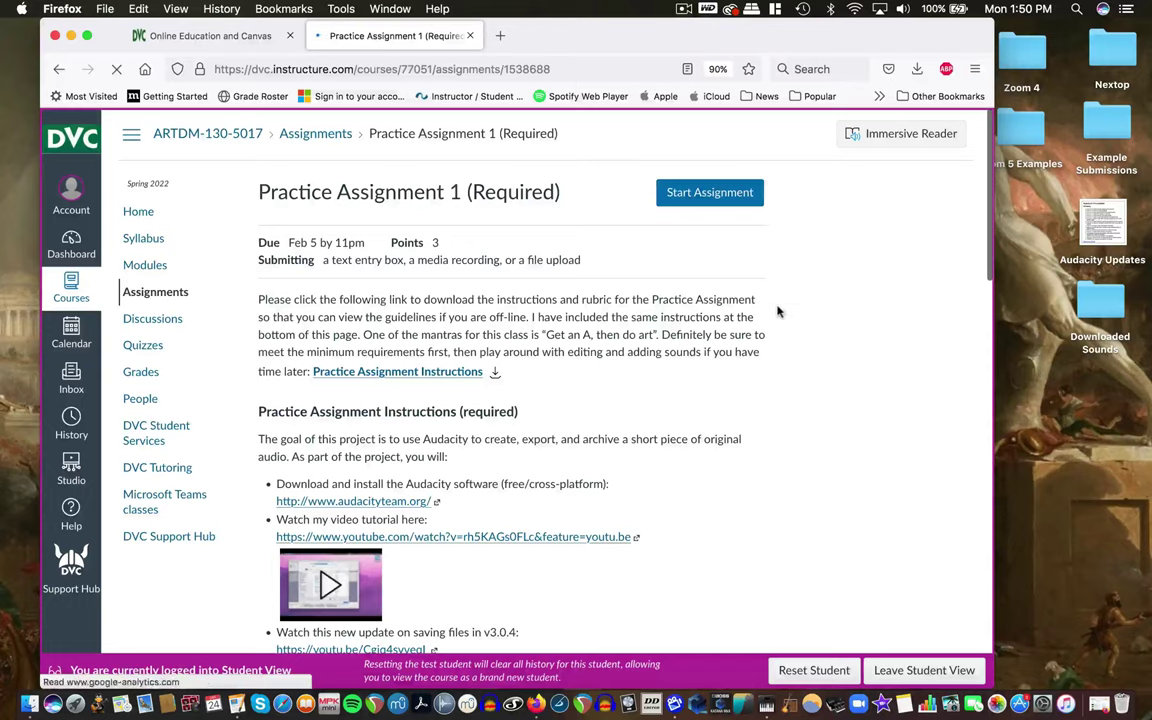
pyautogui.scroll(-3, 778, 312)
pyautogui.scroll(-10, 778, 312)
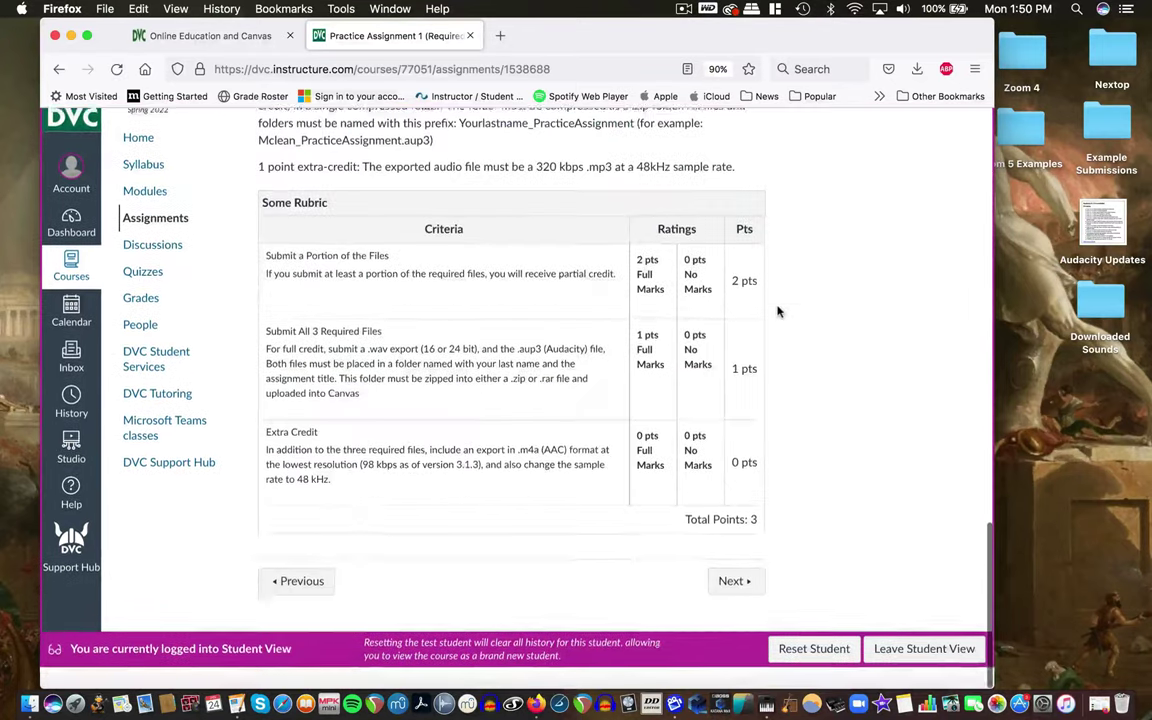
pyautogui.scroll(15, 760, 265)
pyautogui.click(748, 264)
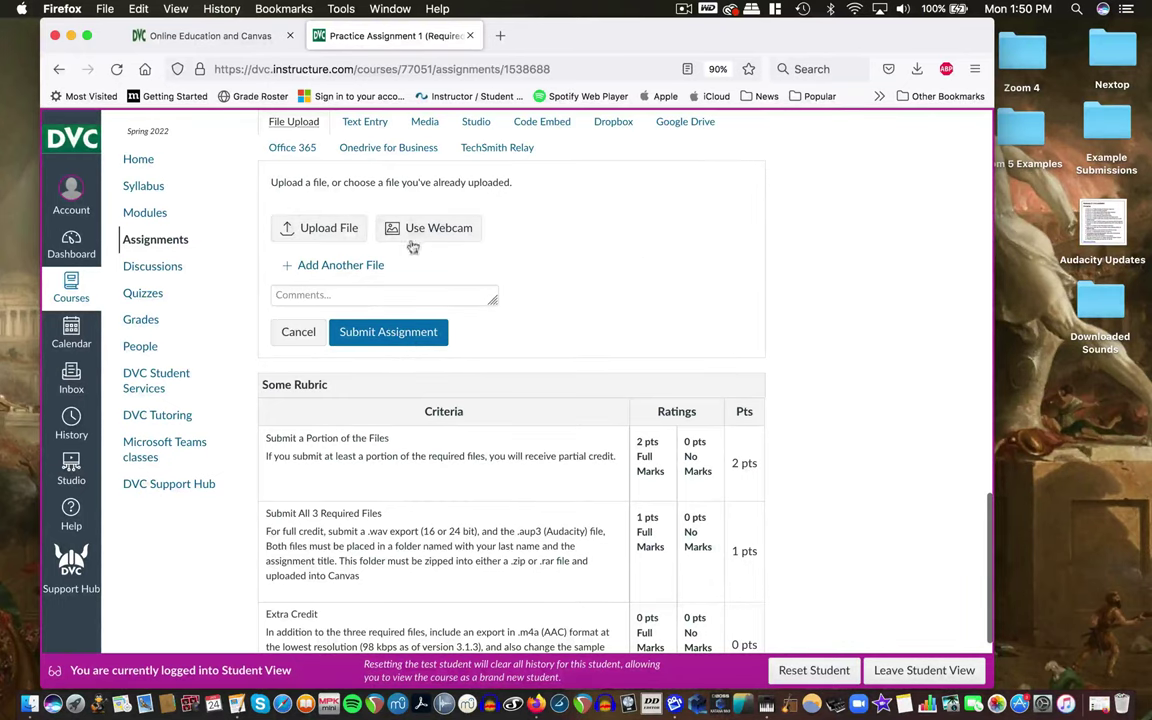
# Minimize the browser window and reposition the ZIP archive directly below the Practice Assignment 1 folder on the desktop.
pyautogui.moveTo(892, 36); pyautogui.dragTo(876, 62)
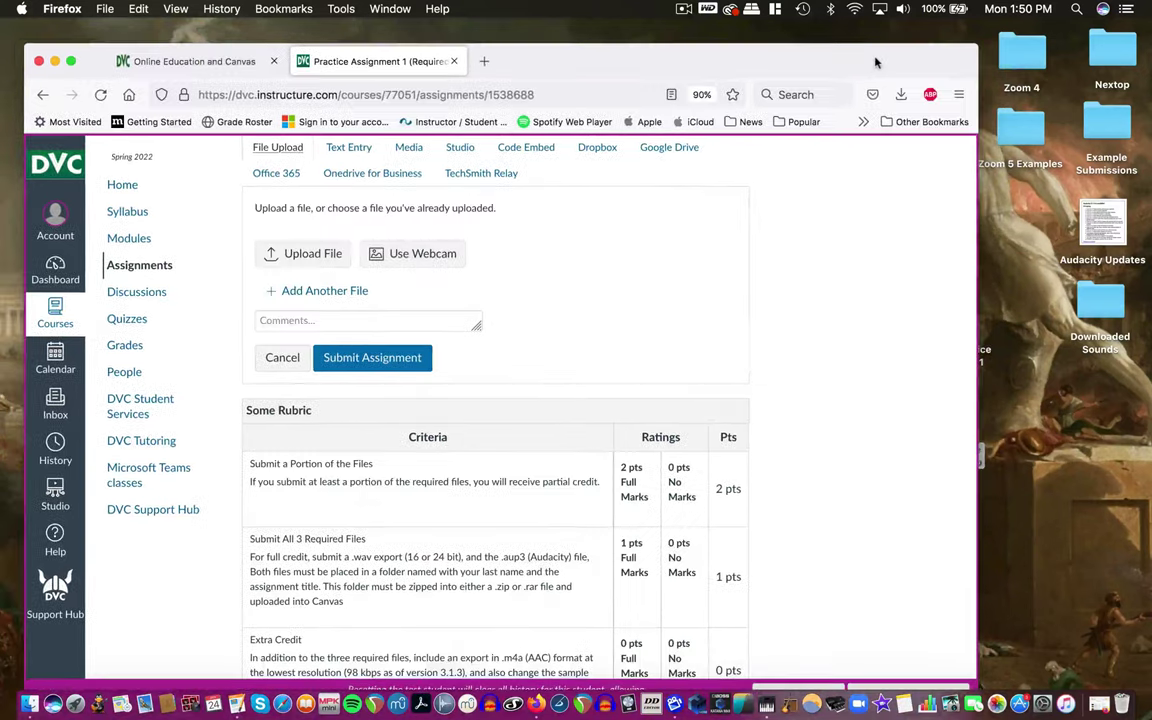
pyautogui.click(55, 61)
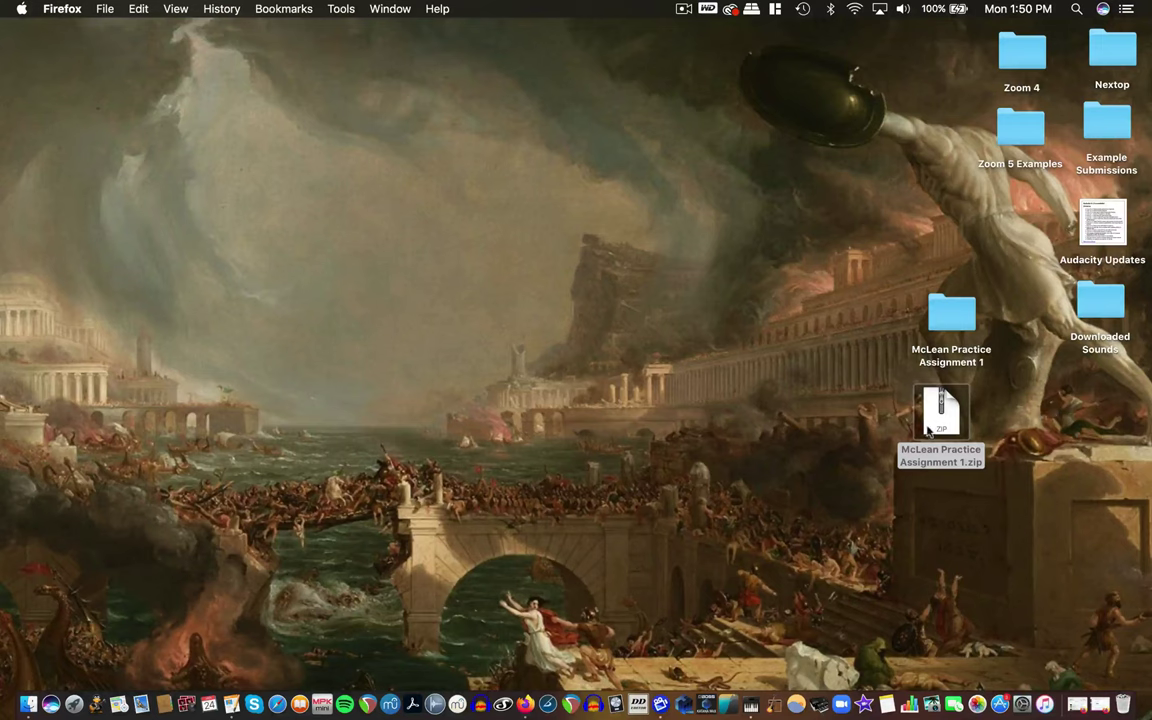
pyautogui.moveTo(945, 417)
pyautogui.mouseDown()
pyautogui.moveTo(985, 425)
pyautogui.moveTo(955, 398)
pyautogui.mouseUp()
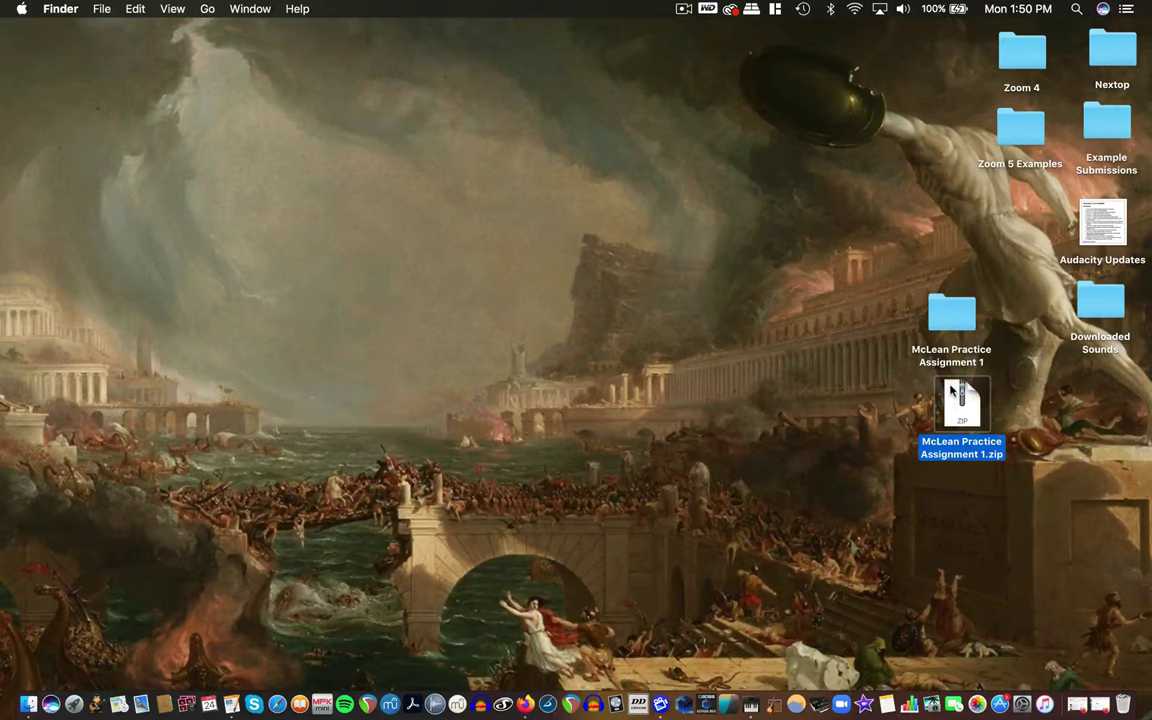
pyautogui.moveTo(963, 438); pyautogui.dragTo(957, 432)
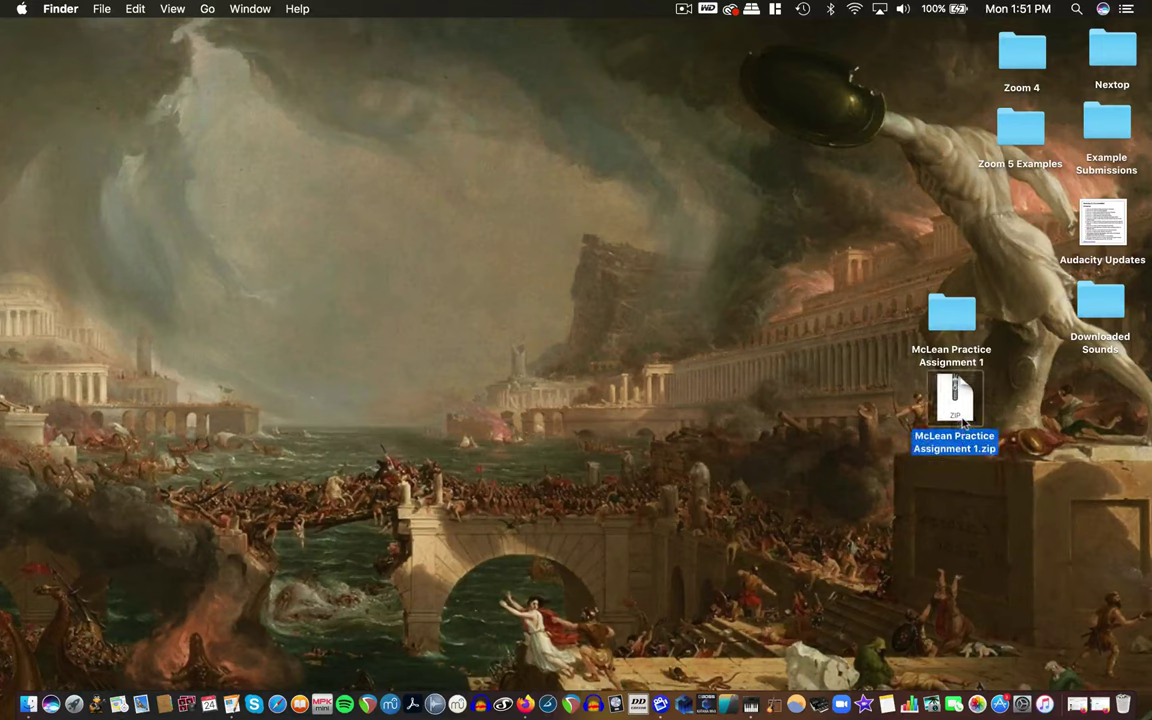